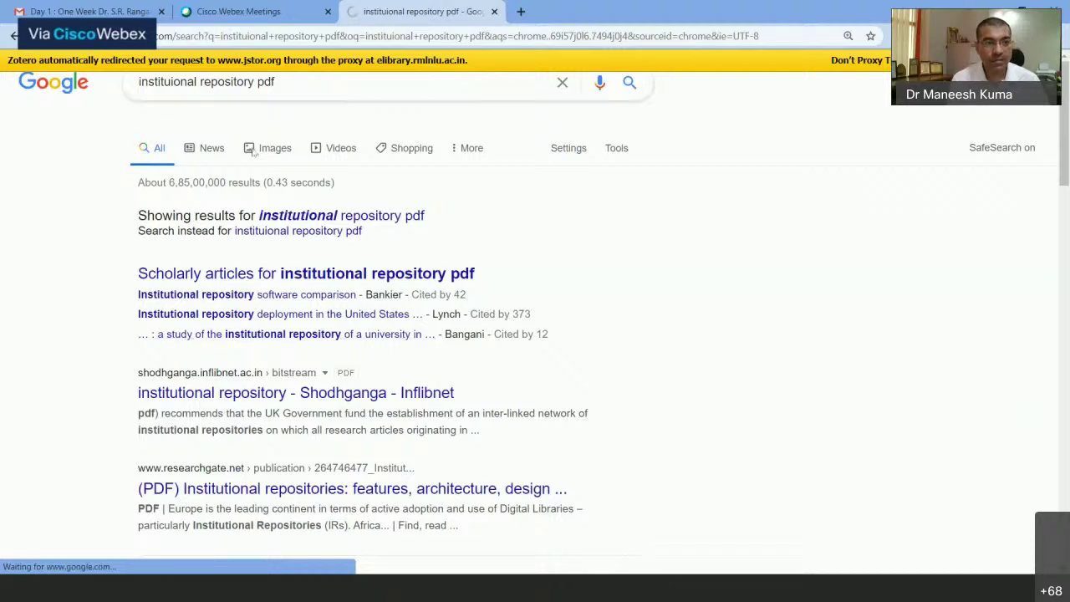
View the ResearchGate article on institutional repositories' features, architecture and design, and return to the search results.
left_click(247, 490)
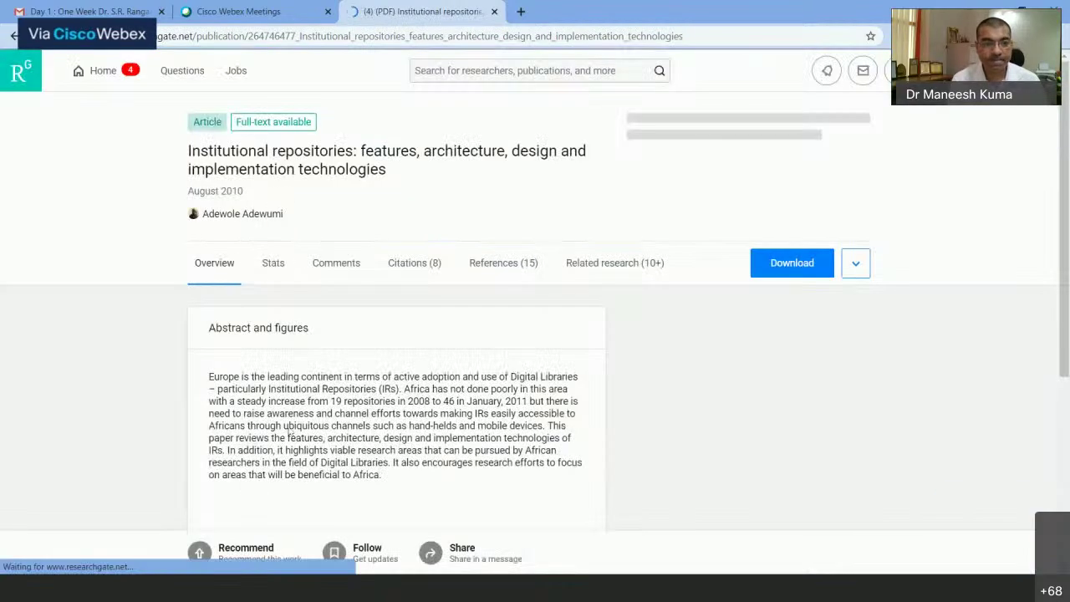
scroll(349, 381, "down", 4)
scroll(350, 381, "up", 4)
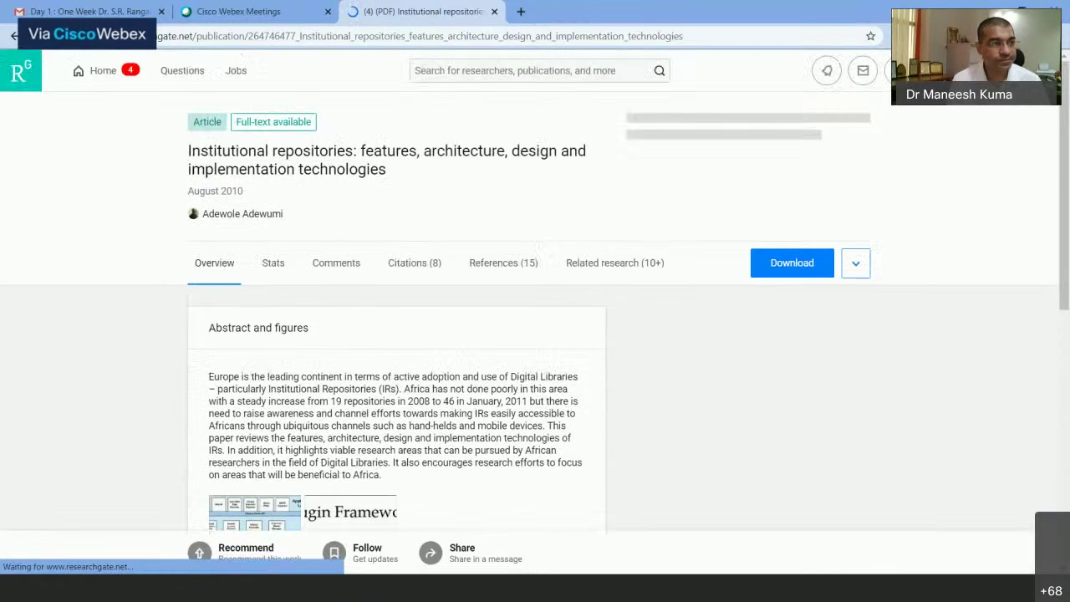
key("alt+Left")
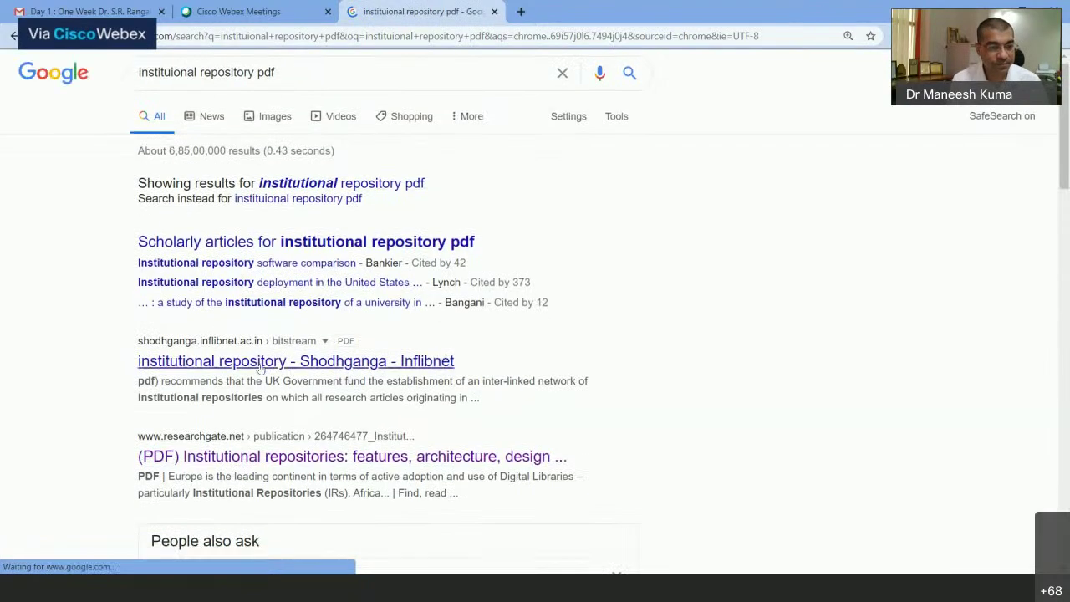
Find the PDF "Benefits and Perspectives of Institutional Repositories in Academic Libraries" through the search results and save it to Zotero.
scroll(262, 366, "down", 4)
scroll(263, 364, "down", 4)
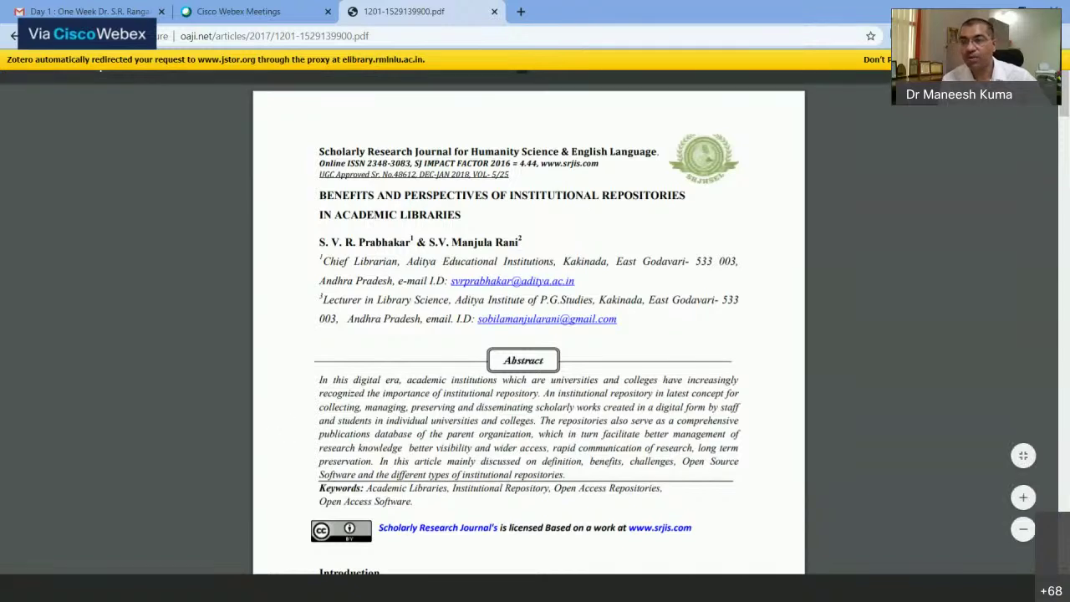
key("ctrl+shift+s")
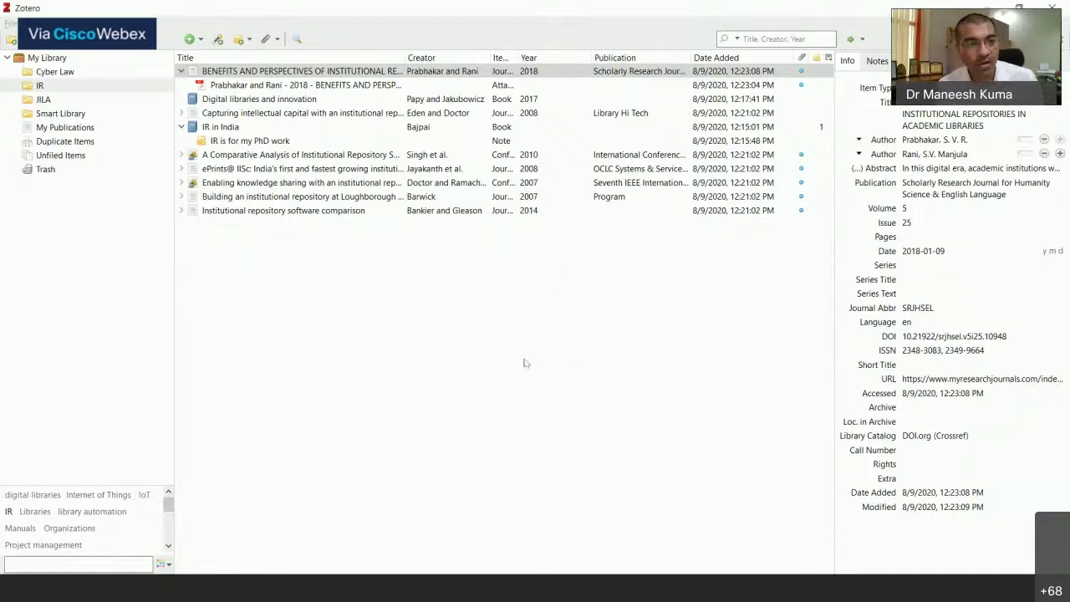
In Zotero, review the newly saved PDF attachment and the other items in the IR collection.
left_click(49, 85)
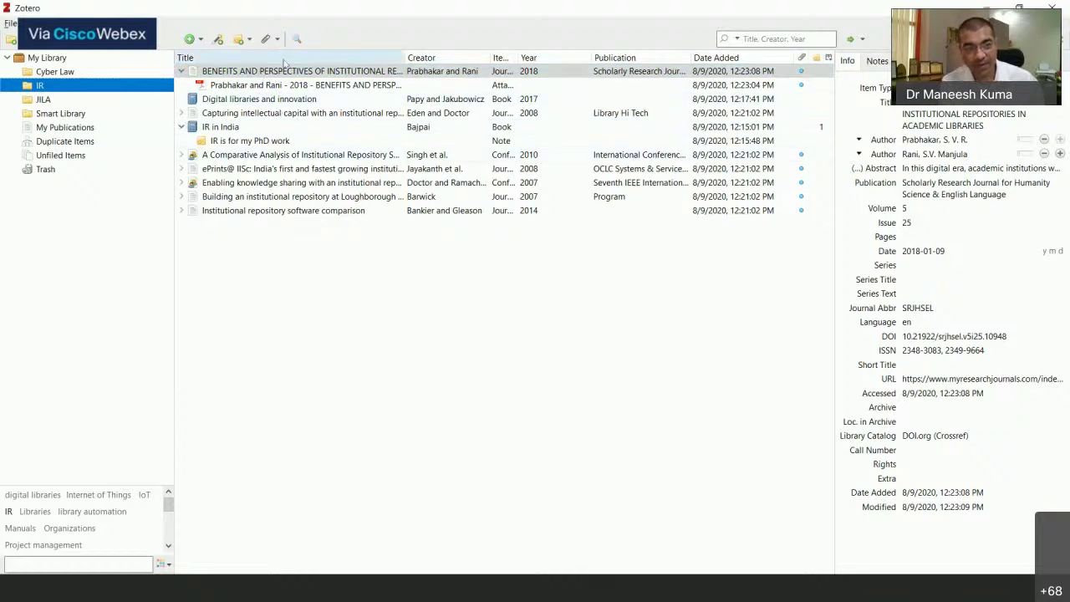
left_click(280, 85)
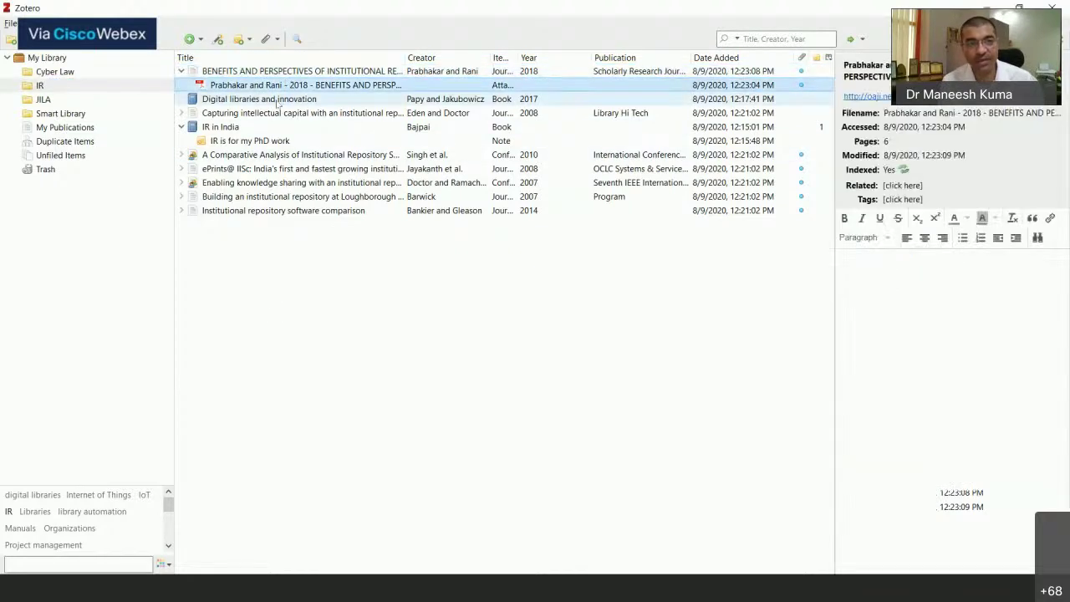
key("Down")
key("Down")
key("Down")
key("Down")
key("Down")
key("Down")
key("Down")
key("Down")
key("Down")
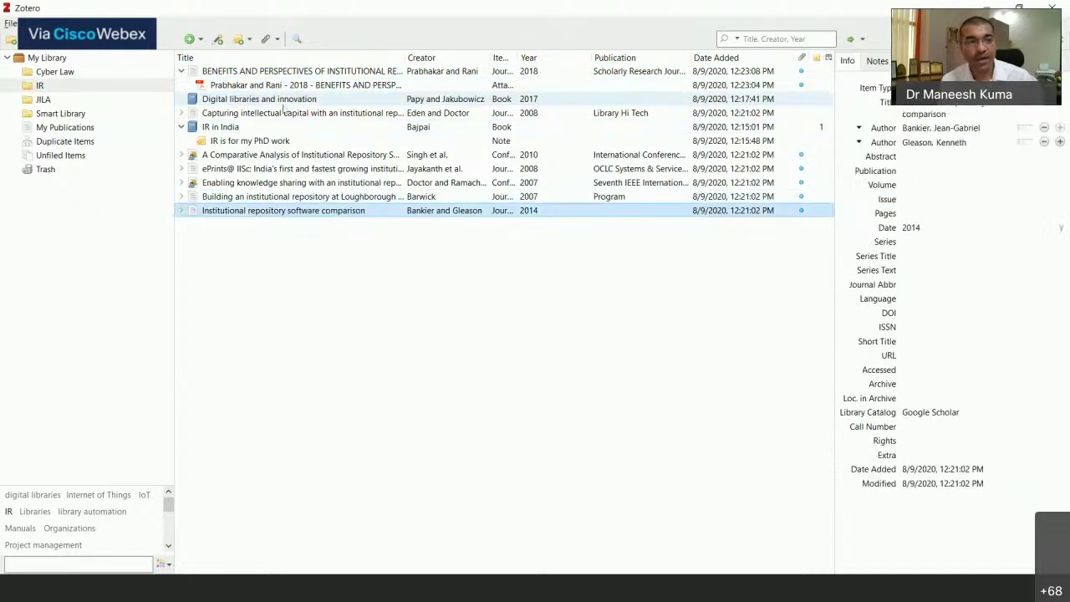
Set the volume to 2 and the edition to 3 for the book "Digital libraries and innovation", and open its URL for editing.
left_click(251, 71)
key("Down")
key("Down")
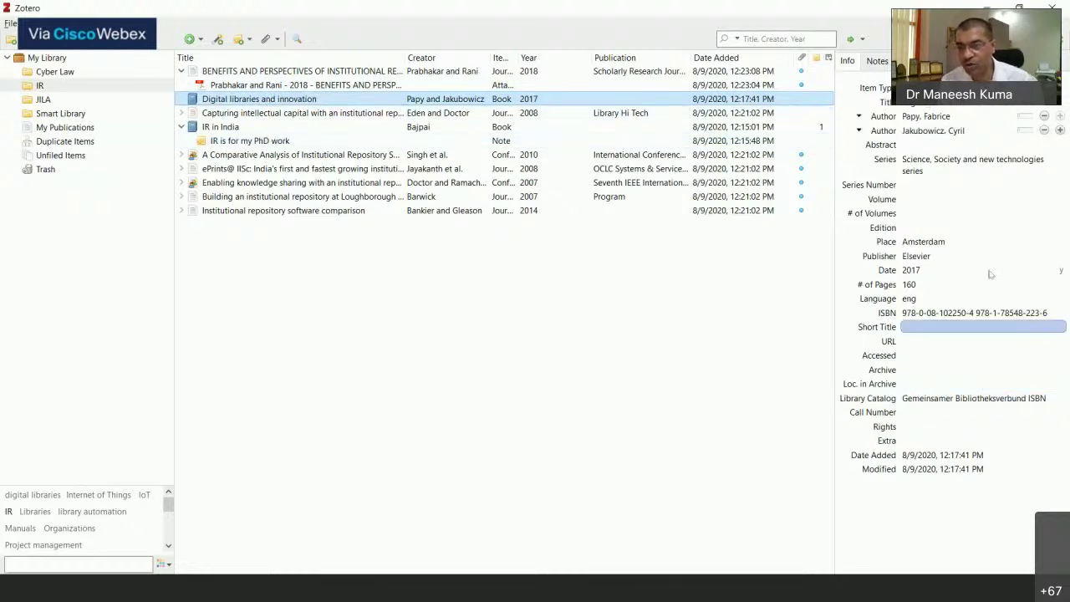
left_click(903, 200)
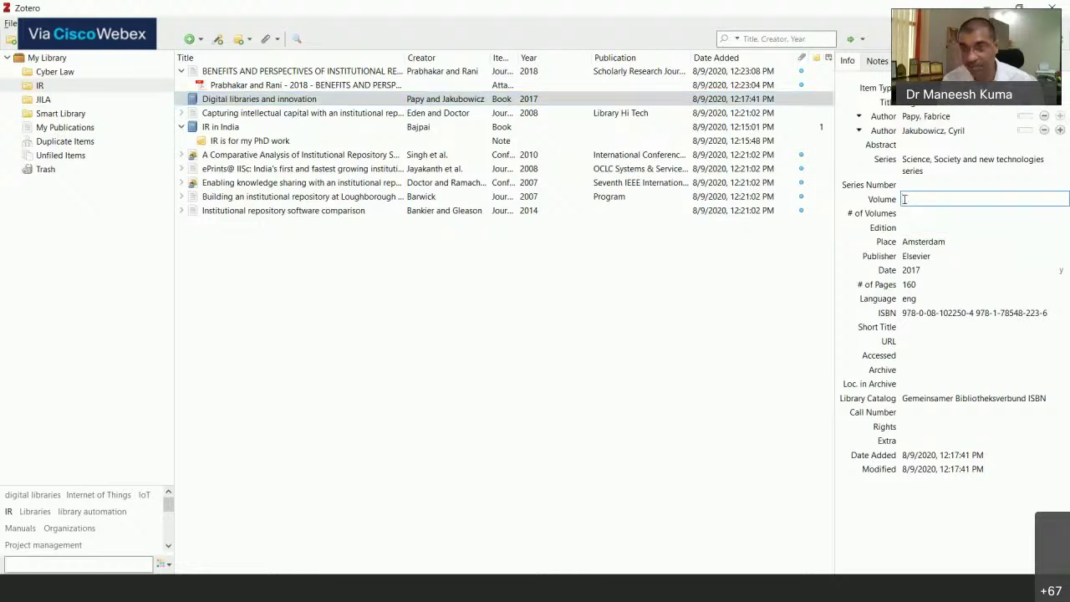
type("2")
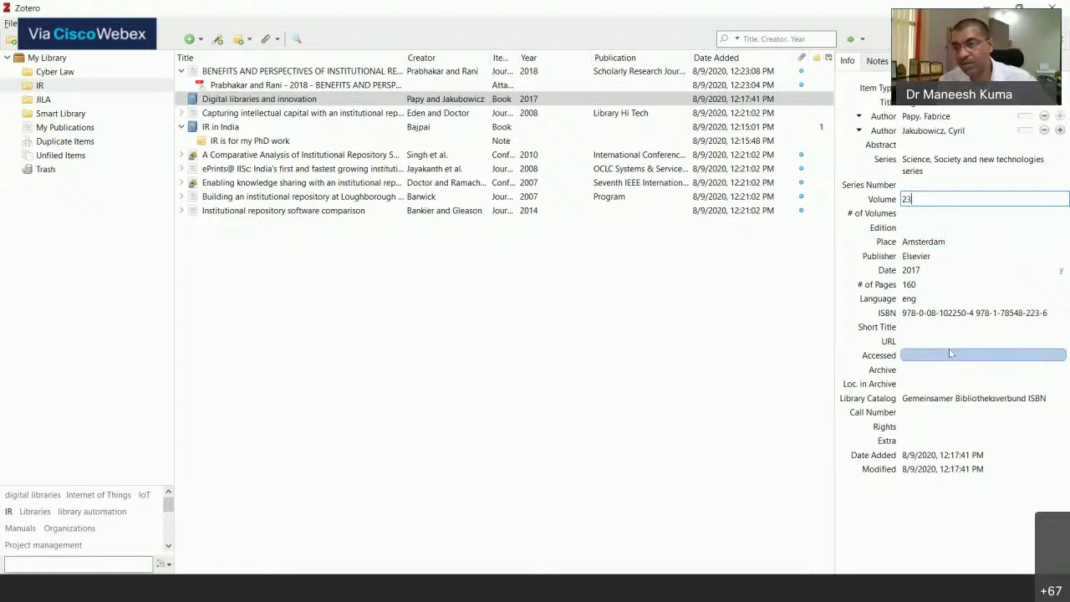
left_click(915, 228)
type("3")
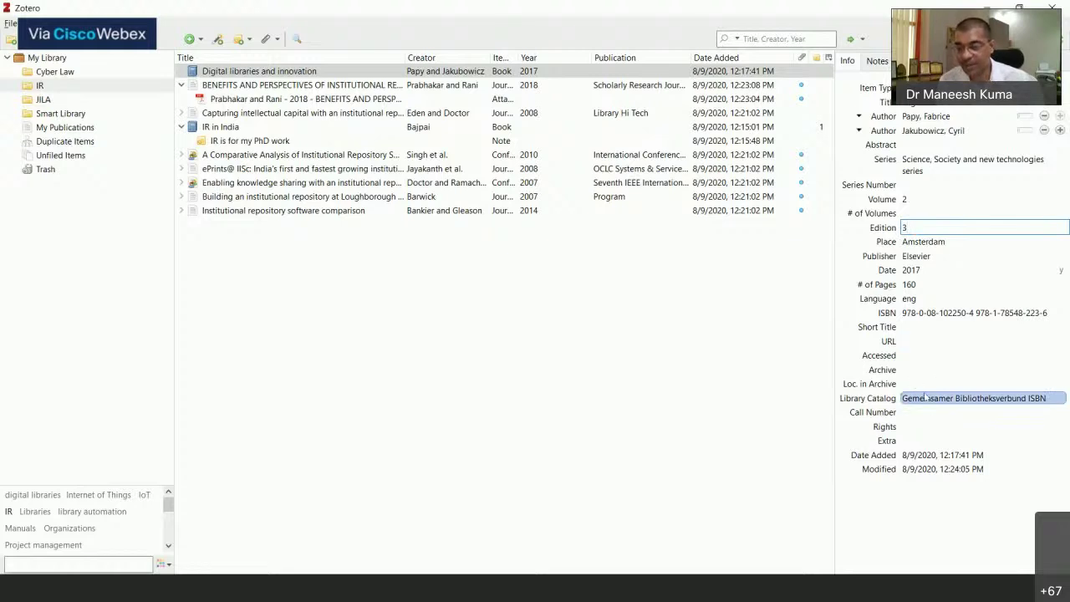
left_click(903, 341)
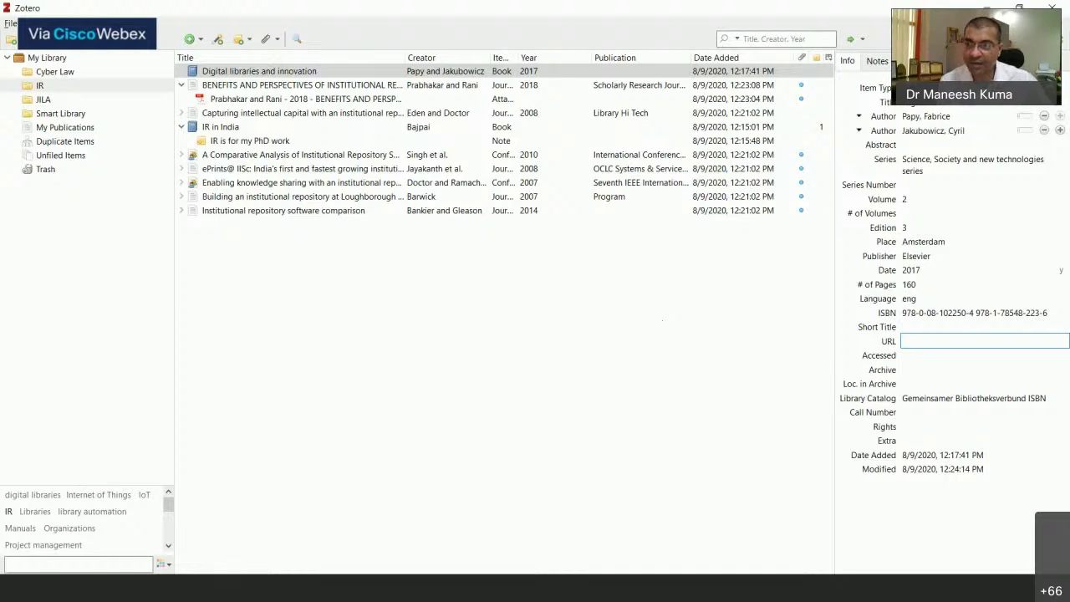
Shrink the Zotero window, copy five PDF files into the IR collection's item list, and maximize the window again.
key("super+Down")
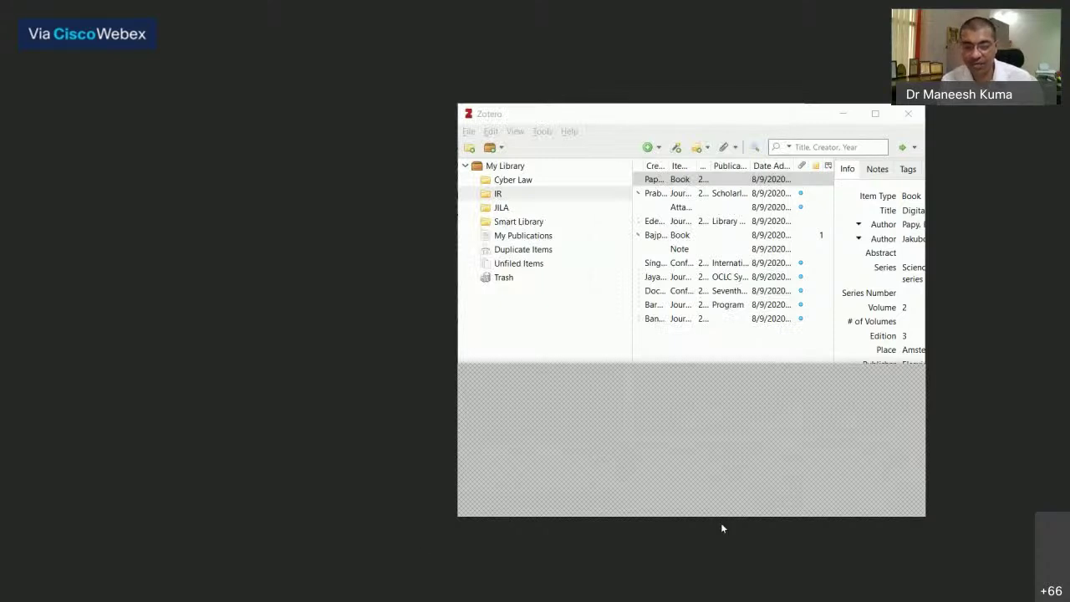
left_click_drag(717, 527, 711, 344)
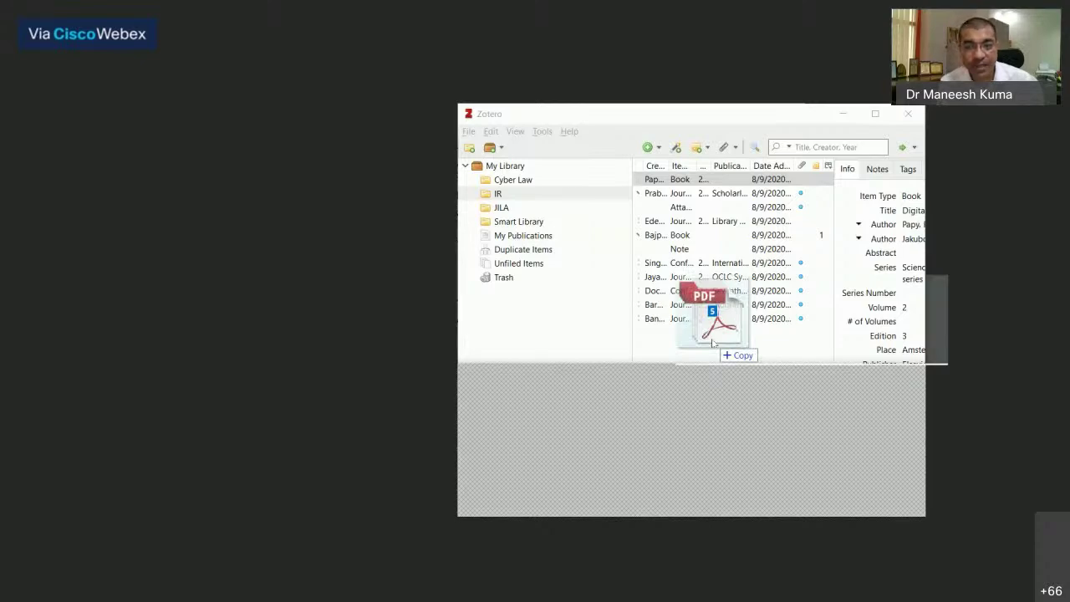
left_click_drag(711, 343, 711, 342)
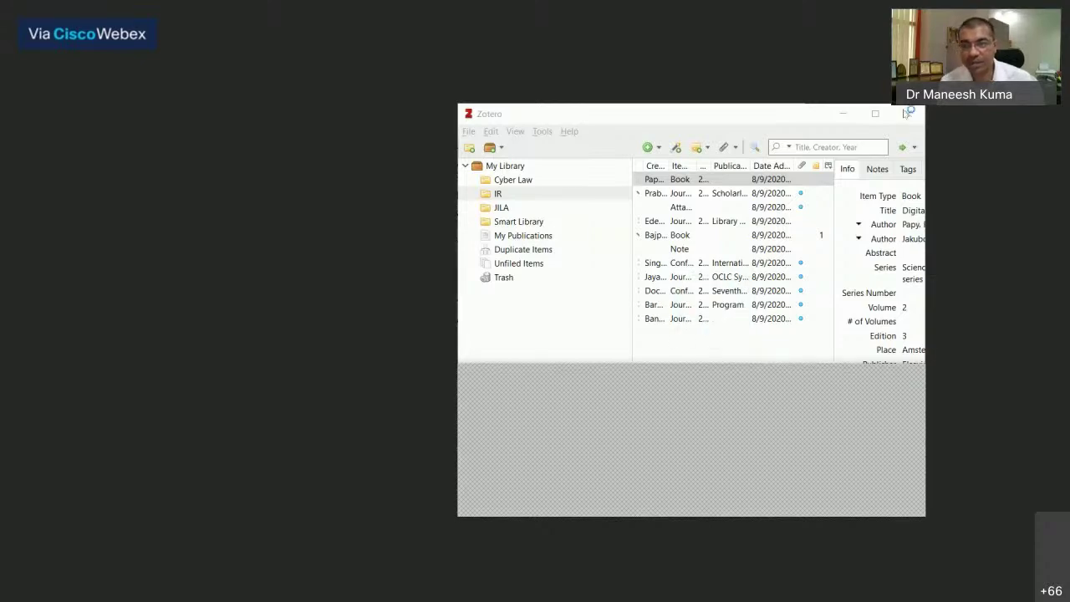
left_click(874, 113)
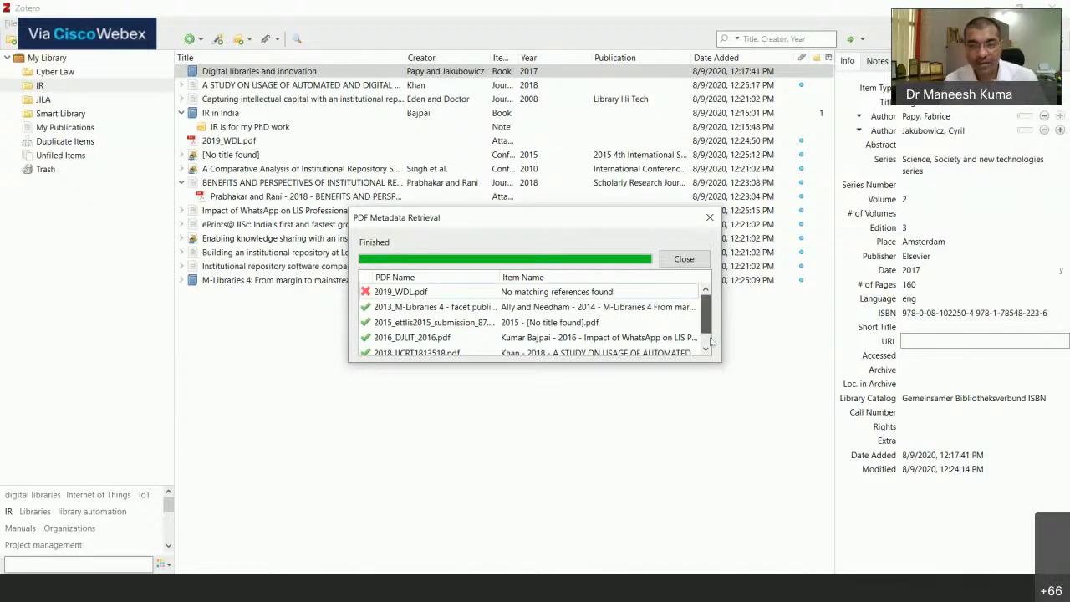
Review the PDF metadata retrieval results for all imported files and close the dialog.
scroll(706, 339, "down", 1)
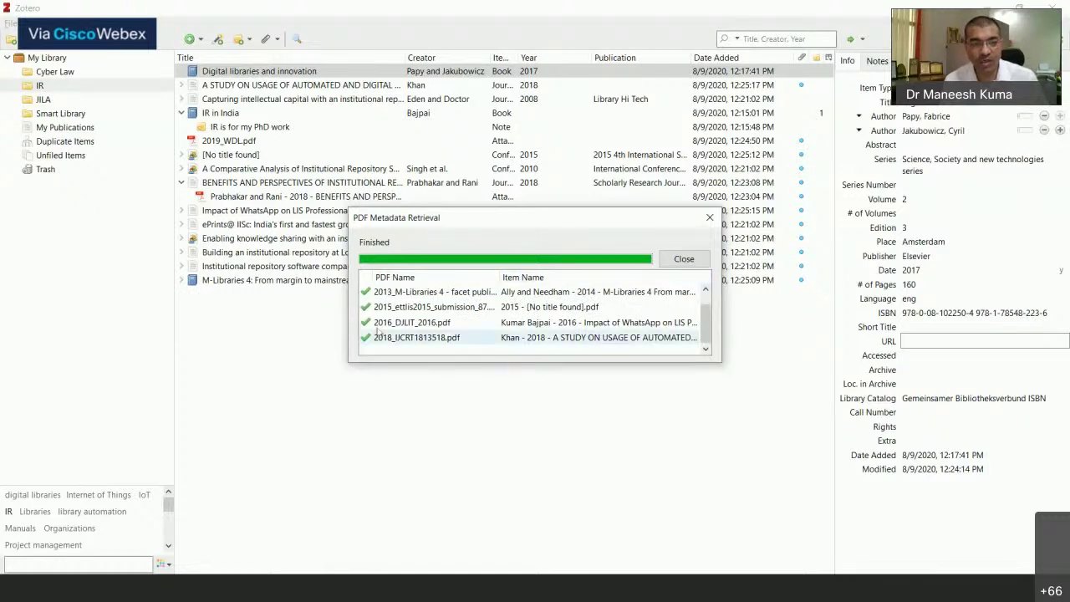
scroll(426, 326, "up", 1)
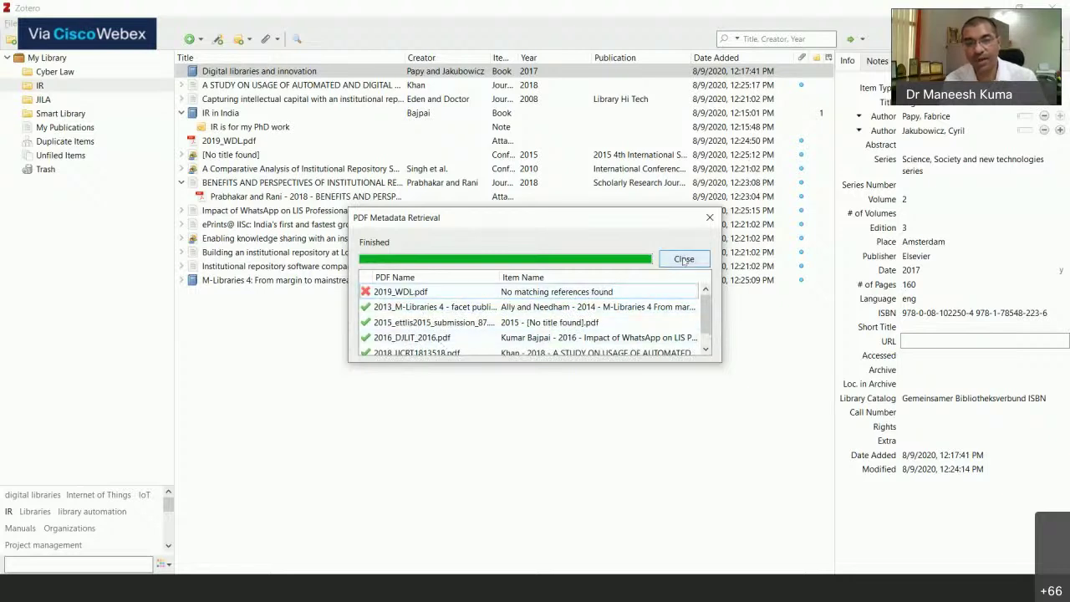
key("Escape")
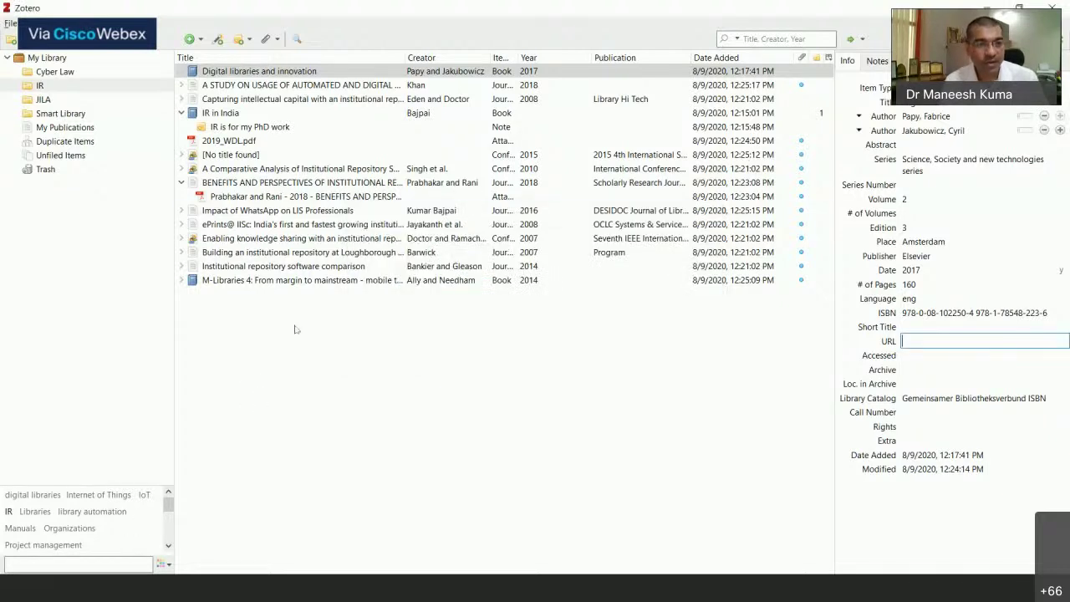
Examine the details of 2019_WDL.pdf, the ePrints@ IISc article, the M-Libraries 4 book and neighbouring items in the IR collection.
left_click(248, 142)
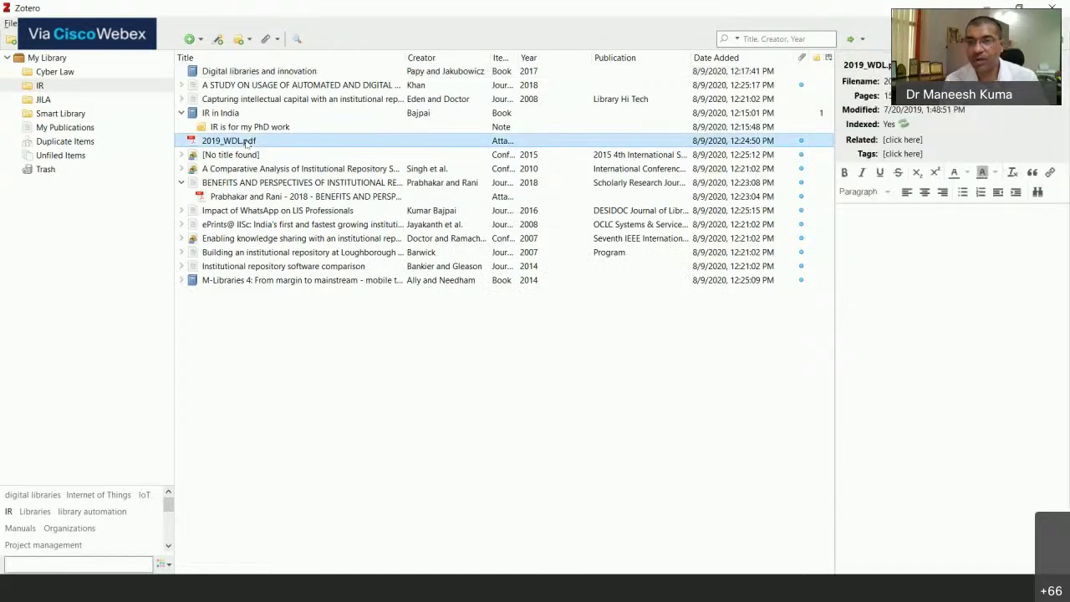
left_click(907, 154)
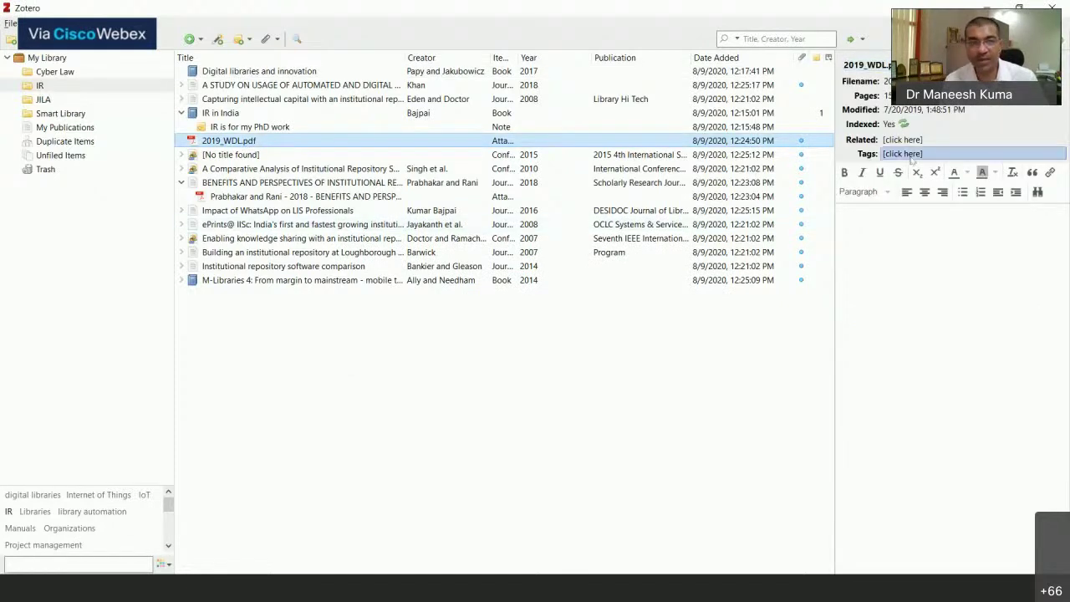
left_click(254, 138)
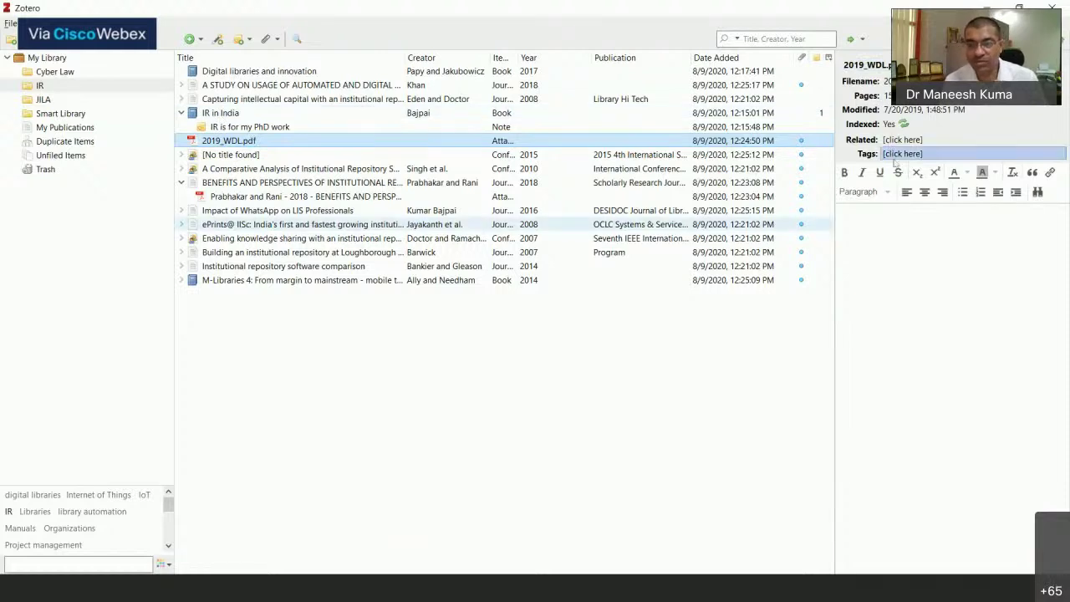
left_click(255, 225)
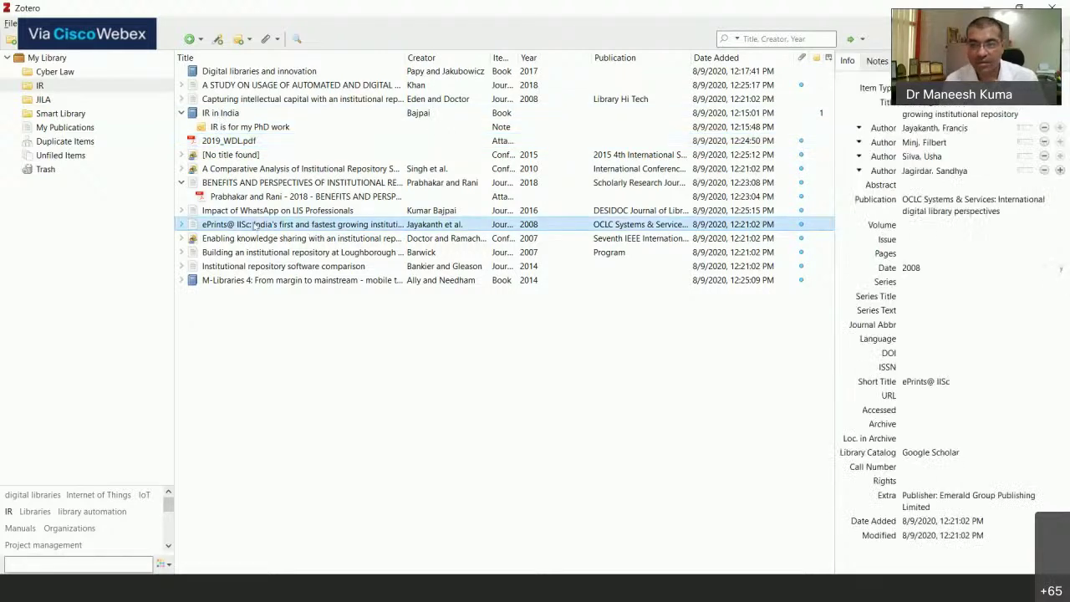
left_click(258, 252)
left_click(263, 265)
left_click(268, 224)
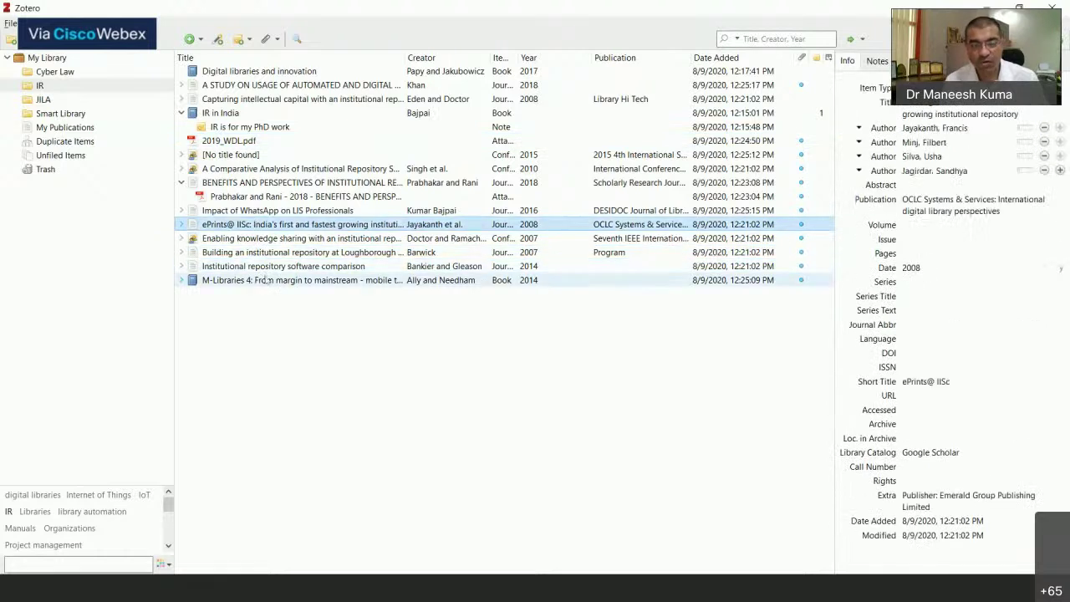
left_click(276, 280)
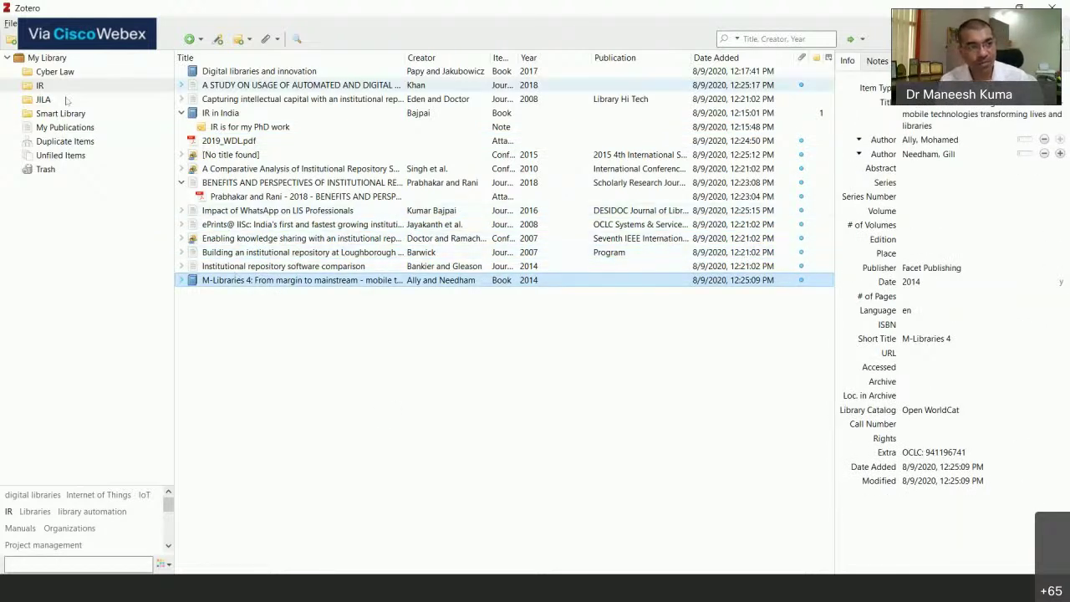
left_click(41, 86)
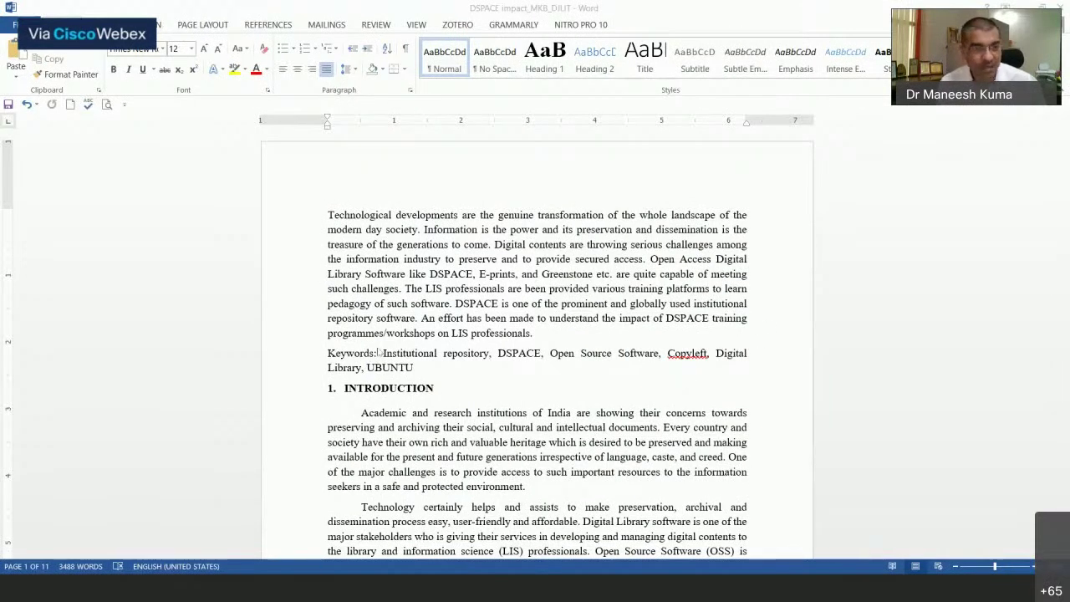
In the Word document "DSPACE impact_MKB_DJLIT", skim the abstract, introduction and open source software background sections.
scroll(507, 356, "down", 1)
scroll(507, 356, "up", 1)
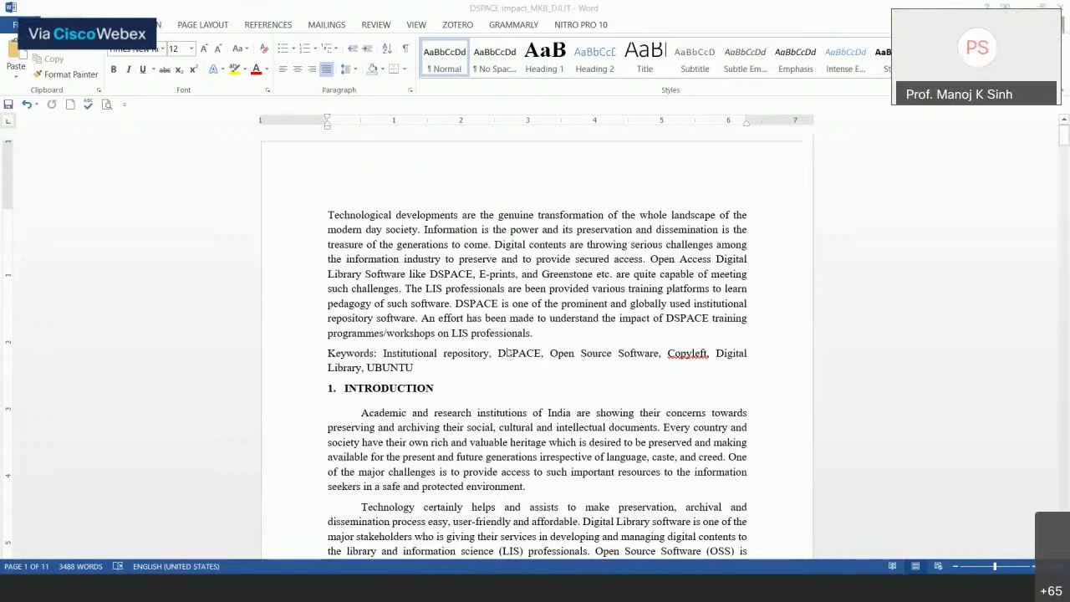
scroll(481, 368, "down", 4)
scroll(480, 367, "down", 8)
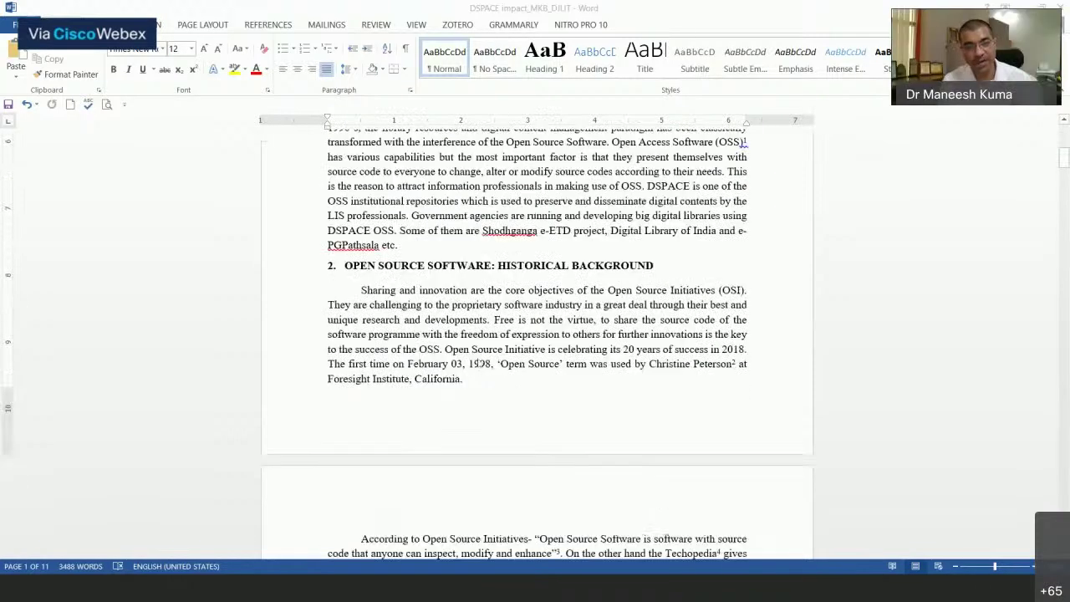
scroll(480, 360, "up", 7)
scroll(480, 352, "down", 2)
scroll(481, 351, "up", 8)
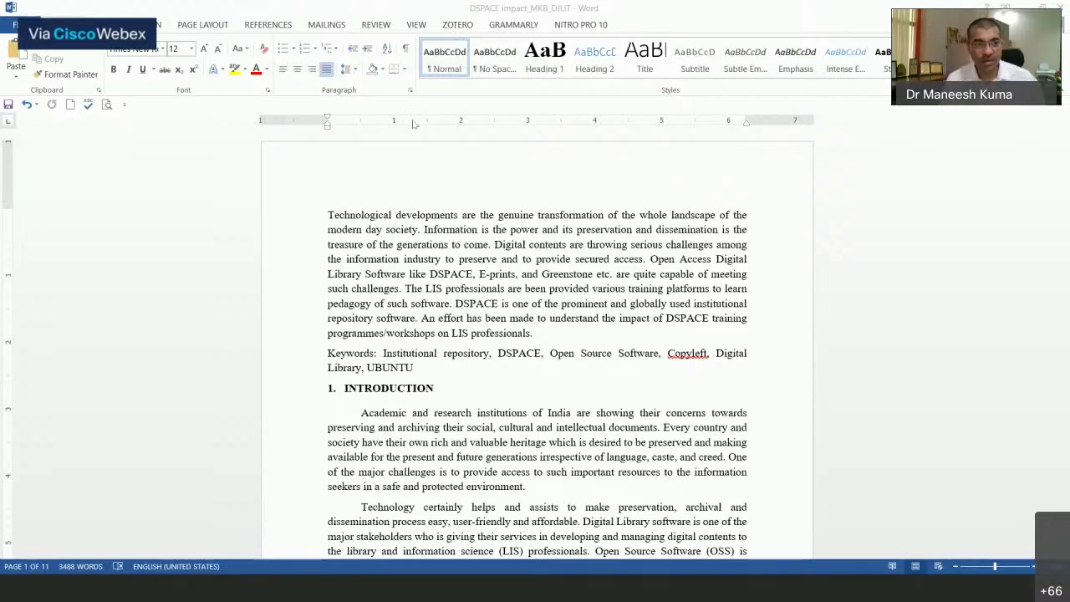
Open the Zotero document preferences for the Word document and confirm the citation style settings.
left_click(458, 25)
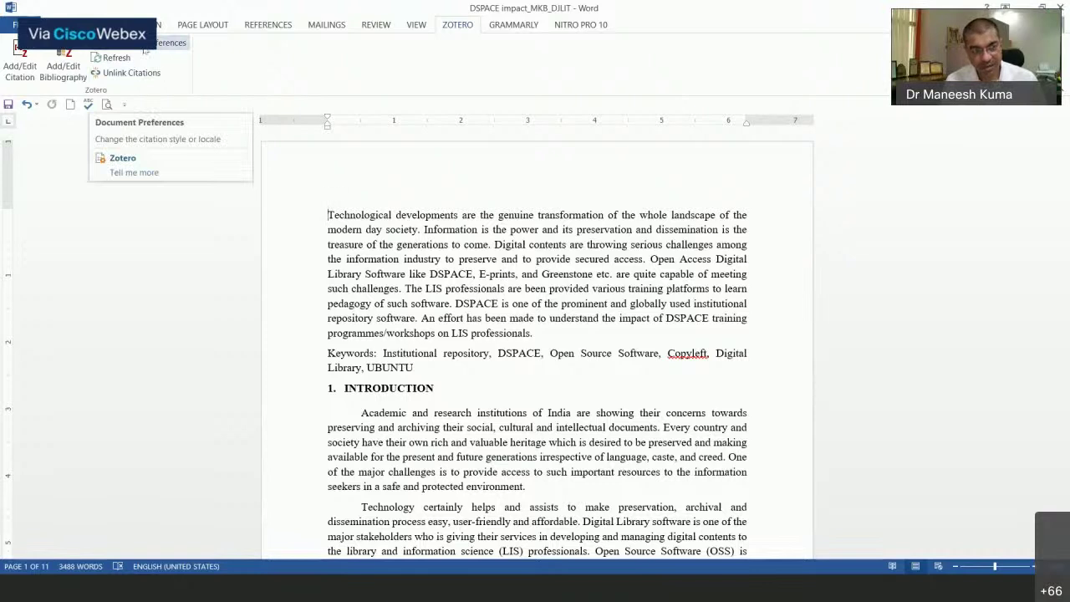
left_click(145, 50)
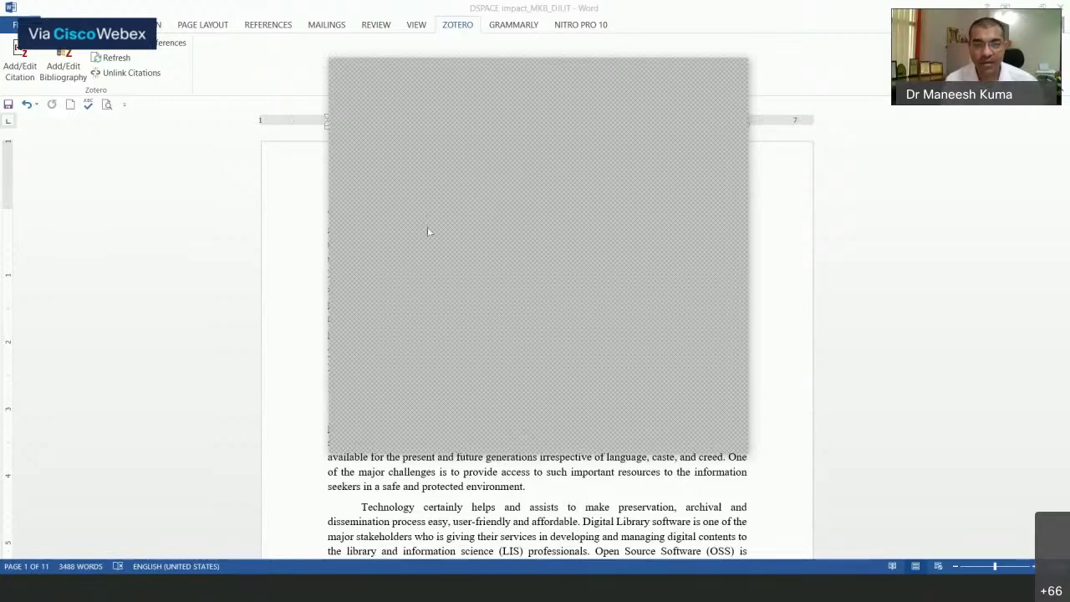
left_click(585, 438)
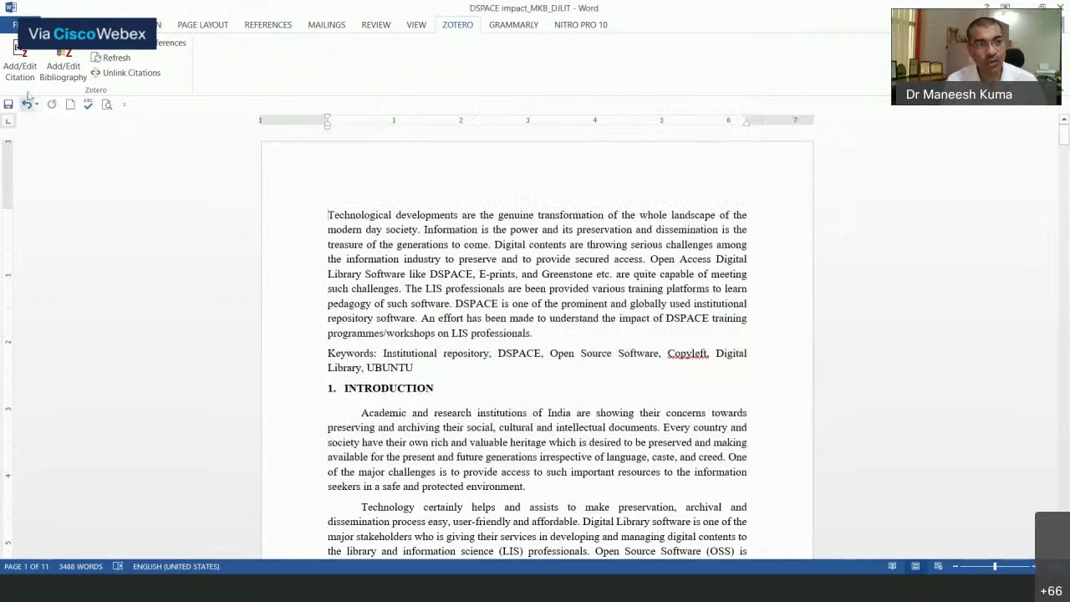
Try to insert a Zotero citation at the beginning of the document's first paragraph.
left_click(23, 67)
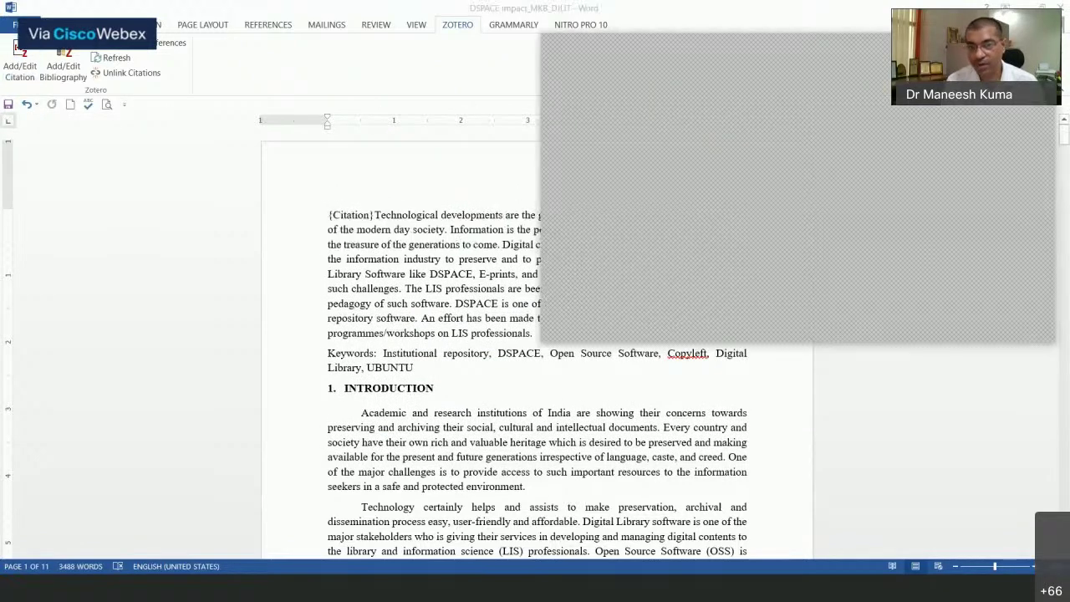
key("Escape")
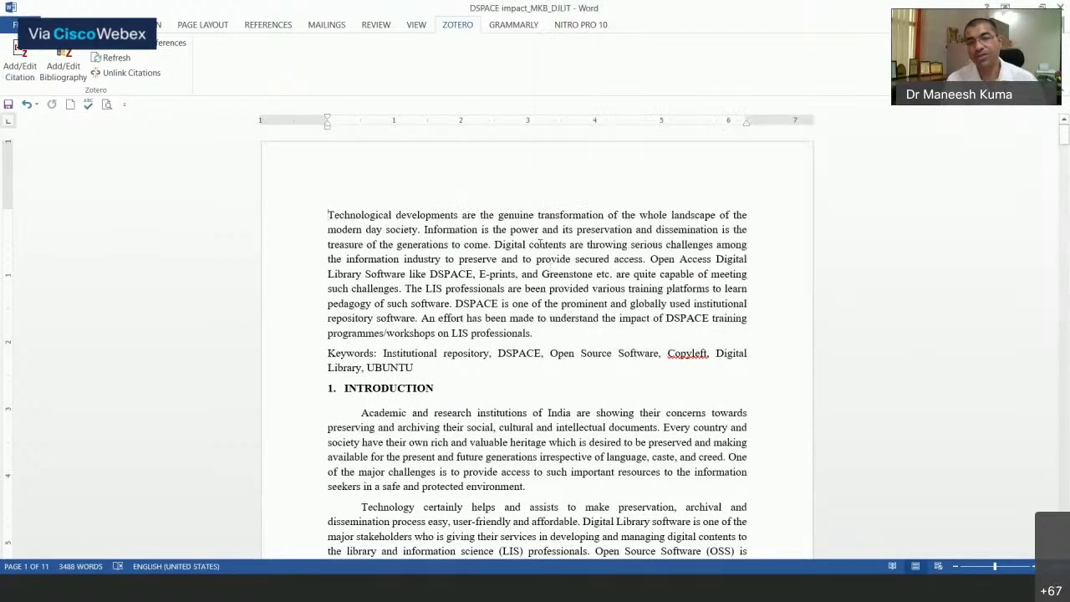
Insert a Zotero citation of the 2018 article on benefits and perspectives of institutional repositories after "genuine" in the abstract's first sentence.
left_click(534, 215)
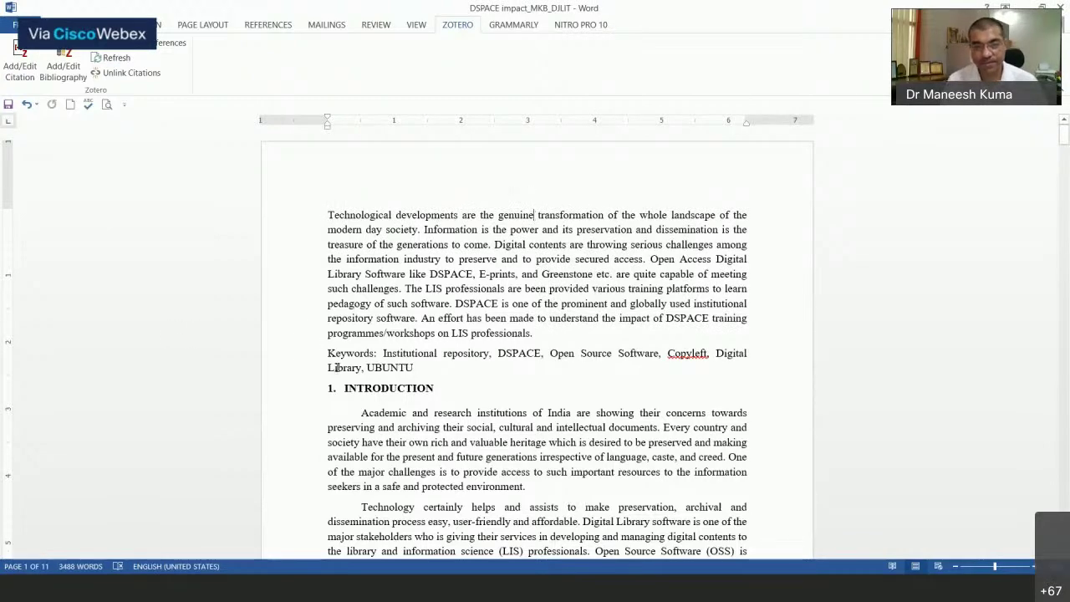
scroll(335, 367, "up", 8)
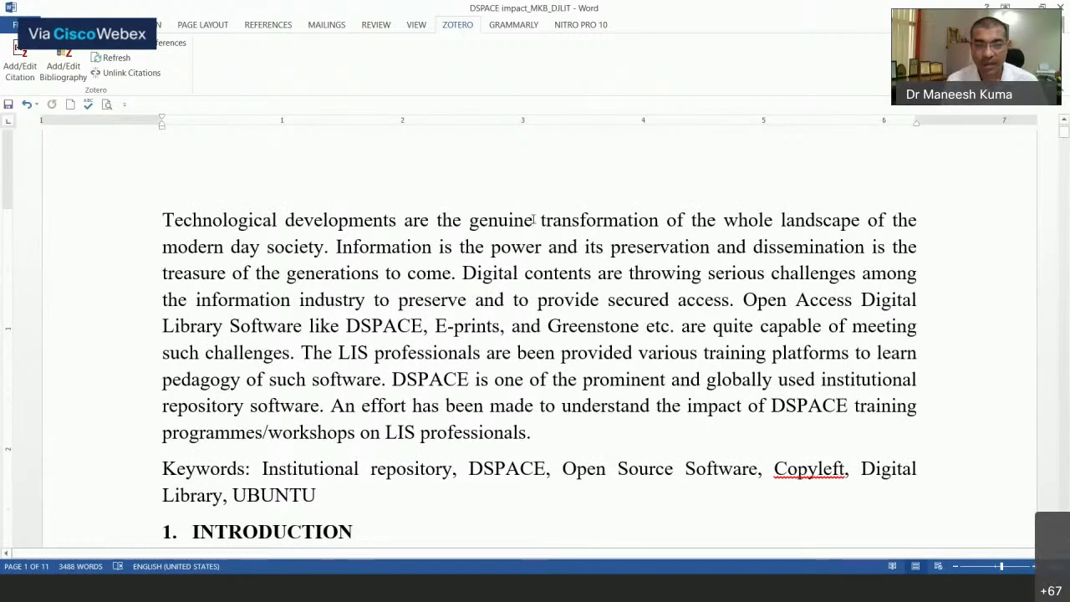
left_click(25, 63)
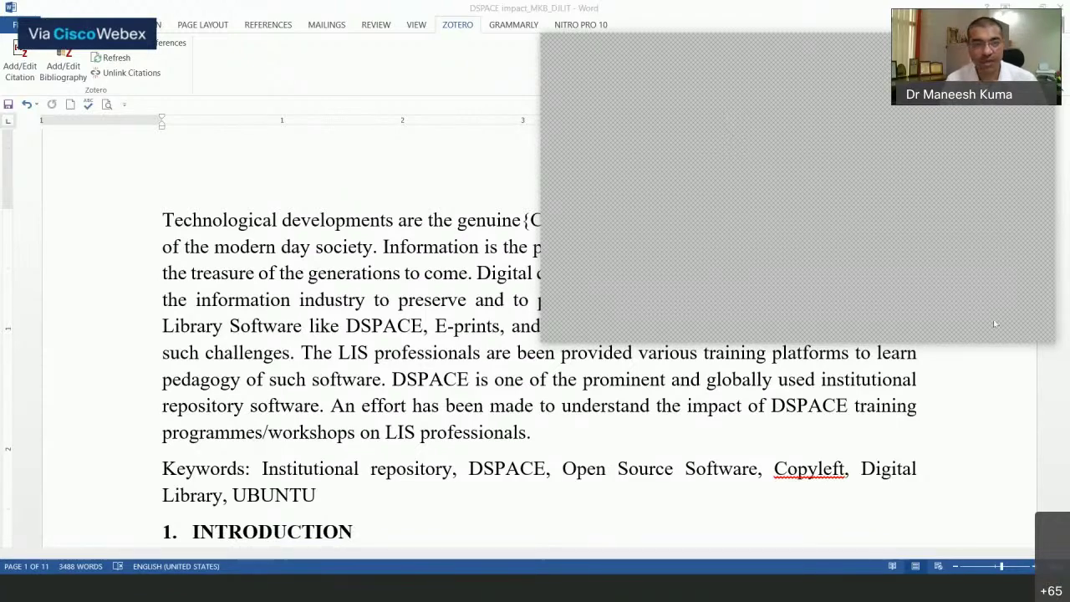
key("Return")
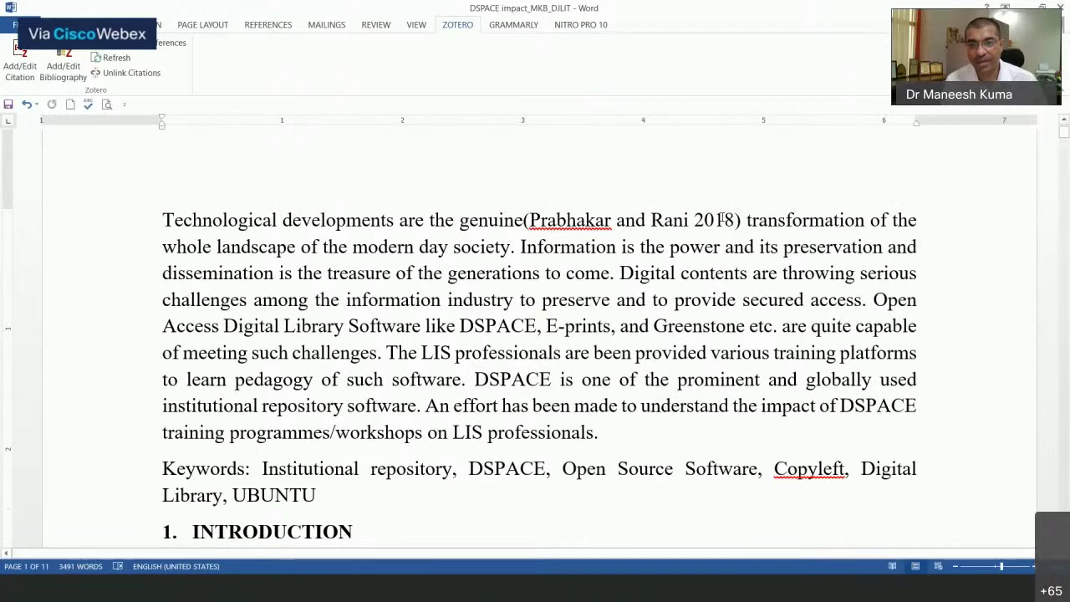
left_click_drag(721, 219, 525, 219)
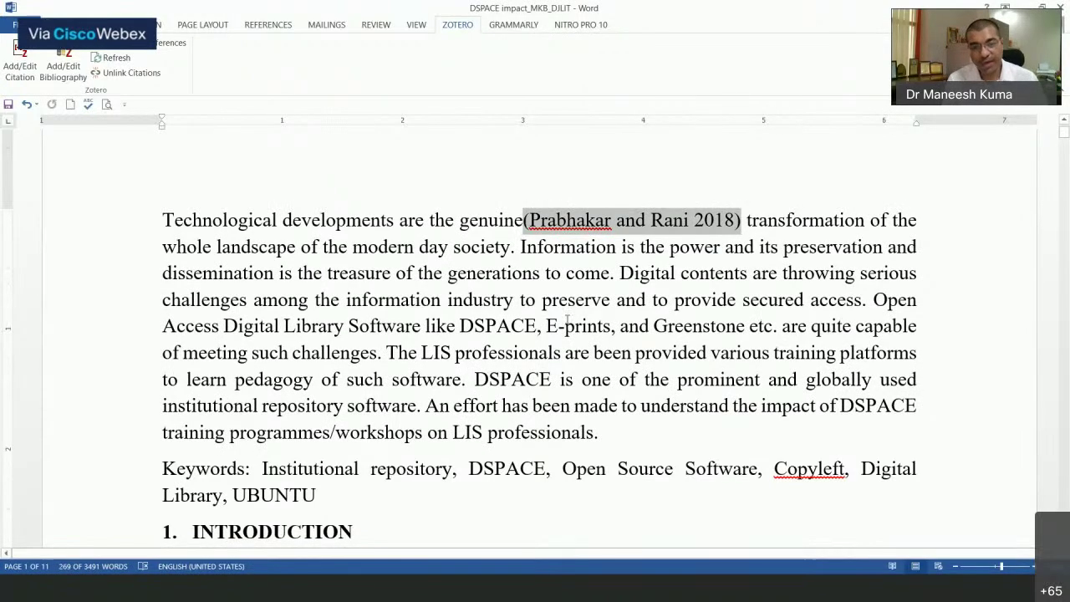
Insert a Zotero citation of the 2016 article "Impact of WhatsApp on LIS Professionals" after "like DSPACE" in the abstract.
left_click(538, 326)
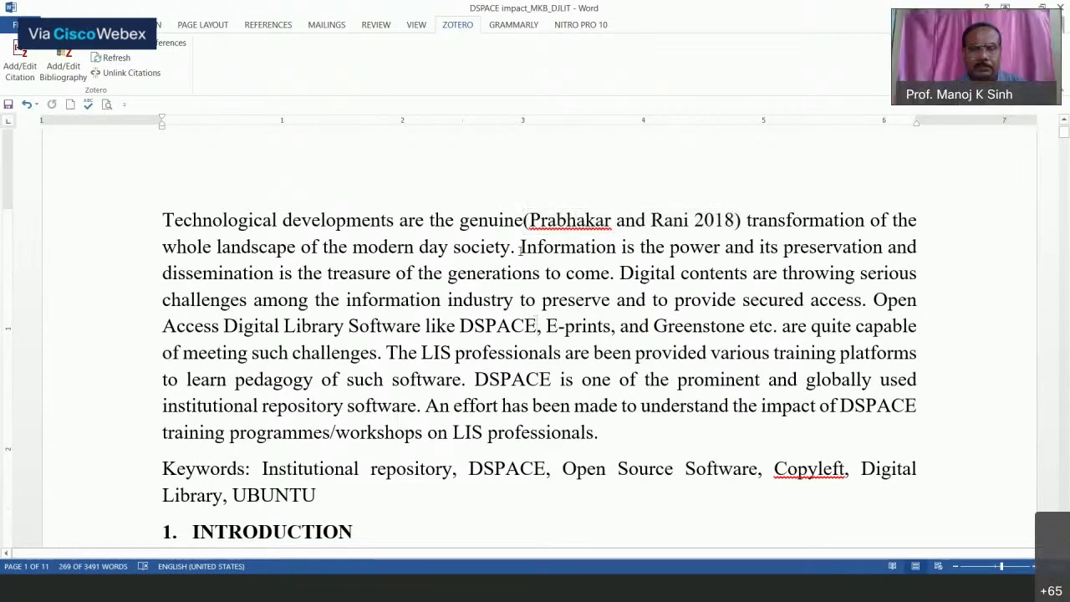
left_click(18, 68)
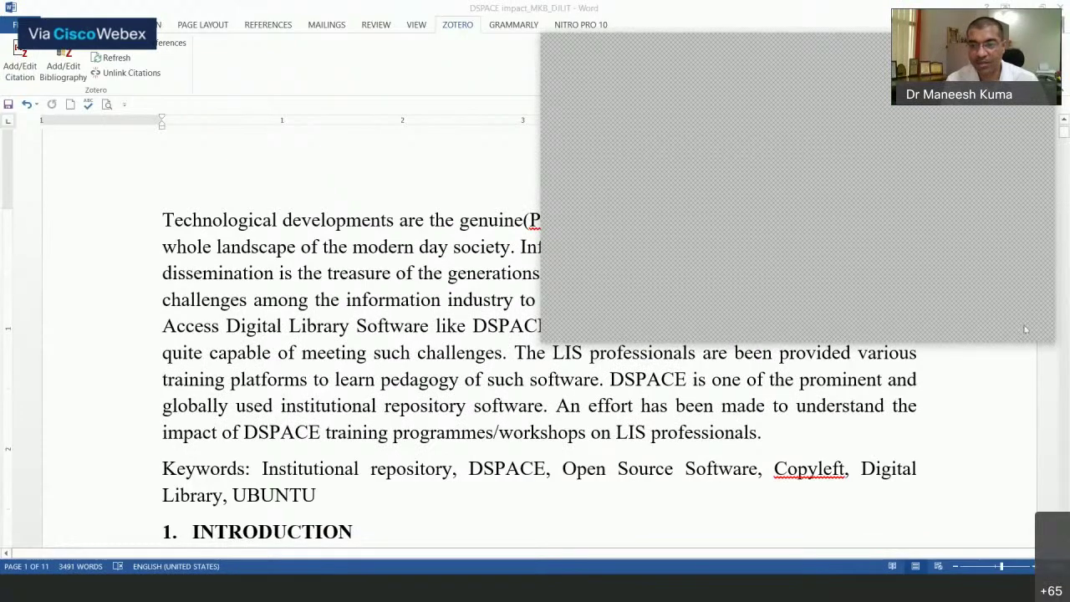
key("Return")
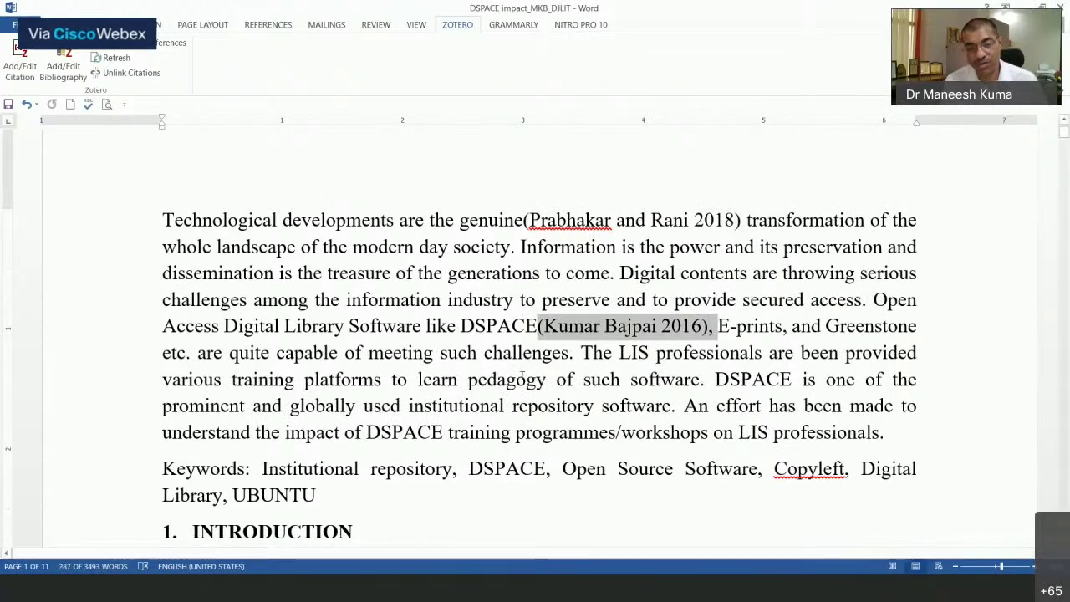
Insert a Zotero citation of the 2014 work "Institutional repository software comparison" after "DSPACE" in the Keywords line and select the inserted citation.
scroll(521, 378, "down", 4)
left_click_drag(365, 296, 517, 287)
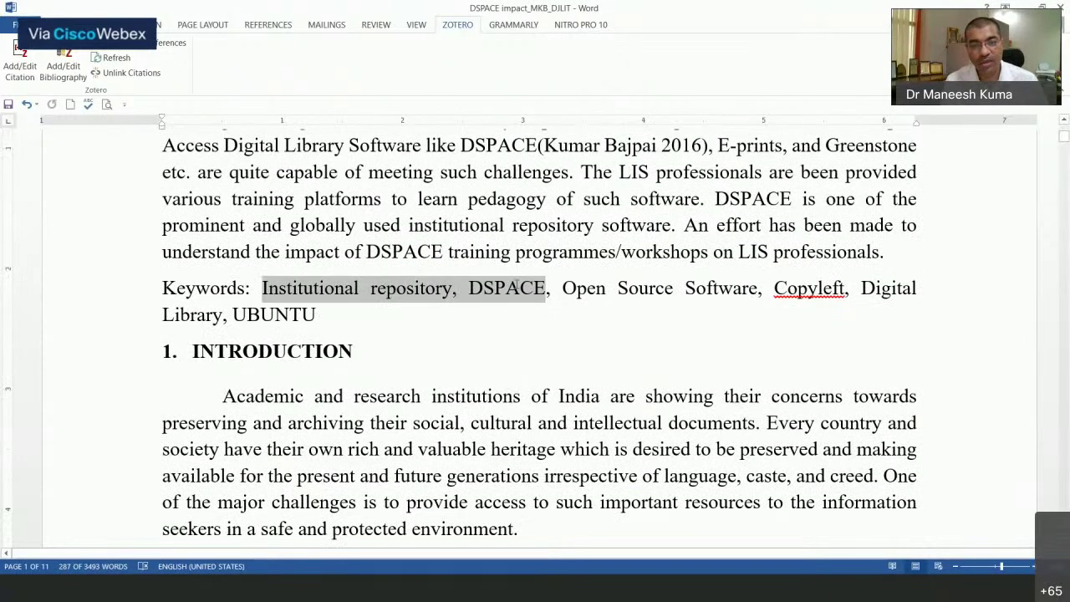
left_click(543, 289)
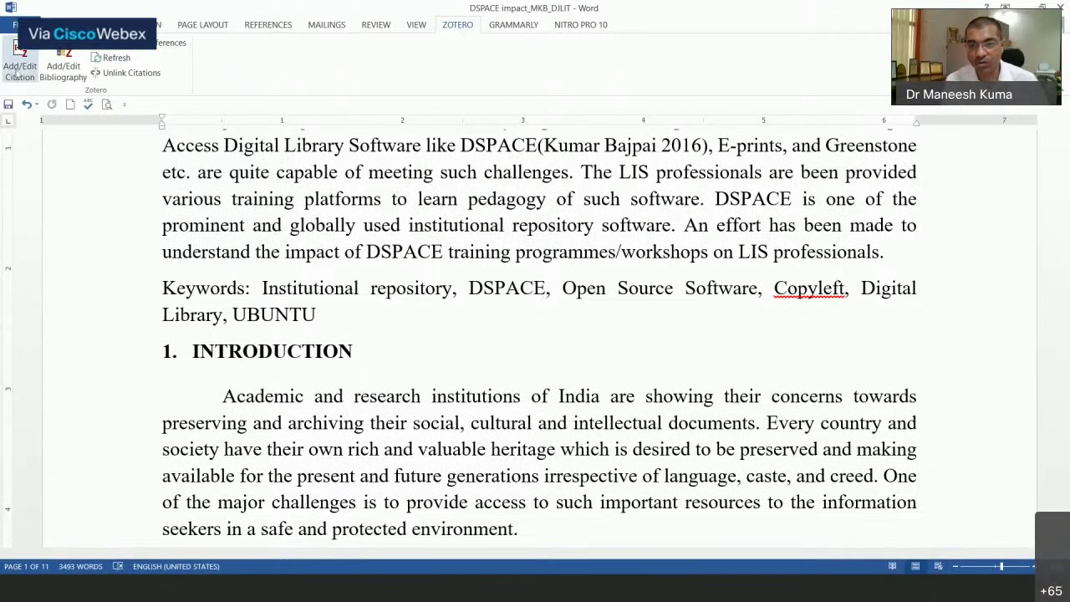
left_click(20, 66)
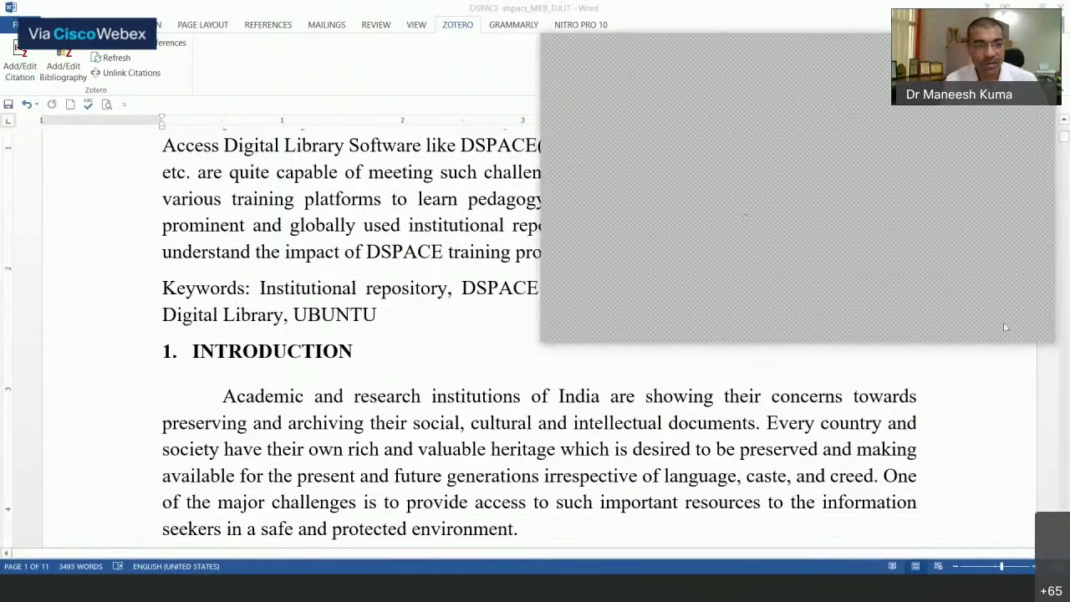
key("Return")
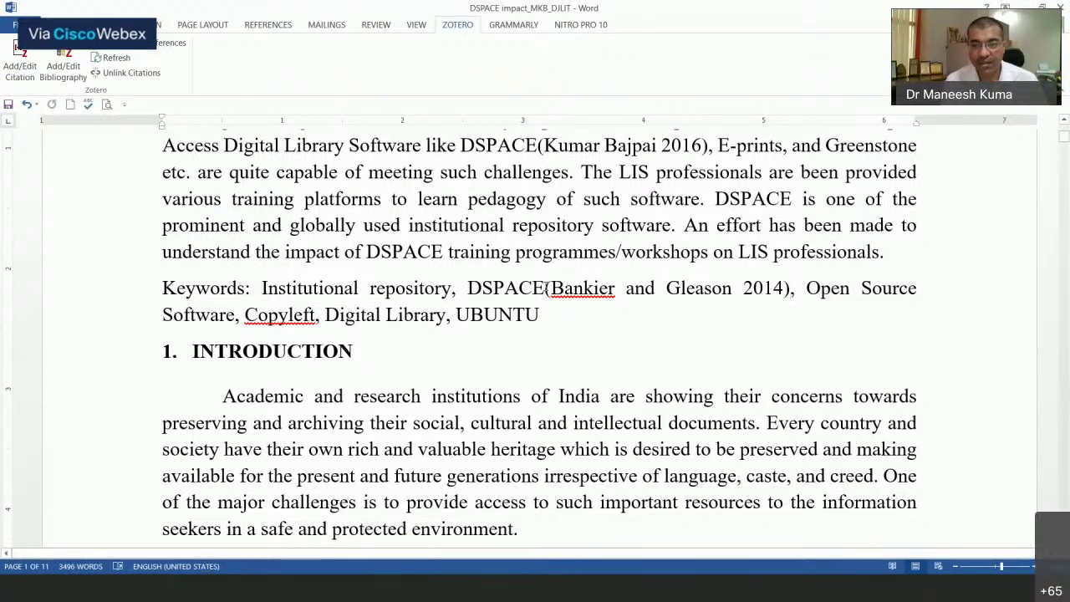
left_click_drag(544, 287, 798, 288)
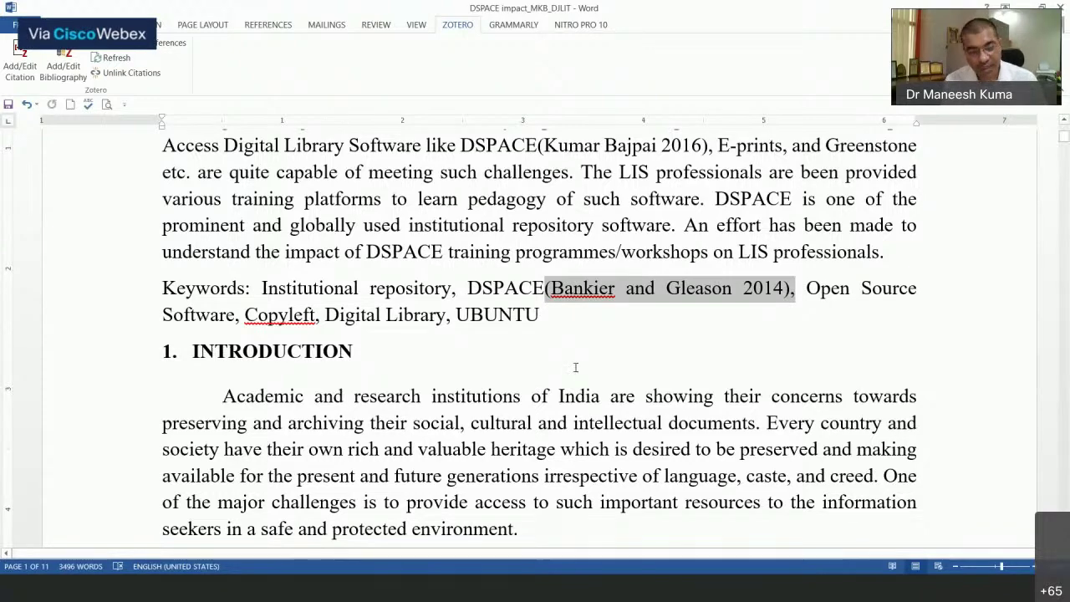
Change the document's Zotero citation style to an author-date format with an ampersand between authors and a comma before the year.
scroll(542, 348, "up", 3)
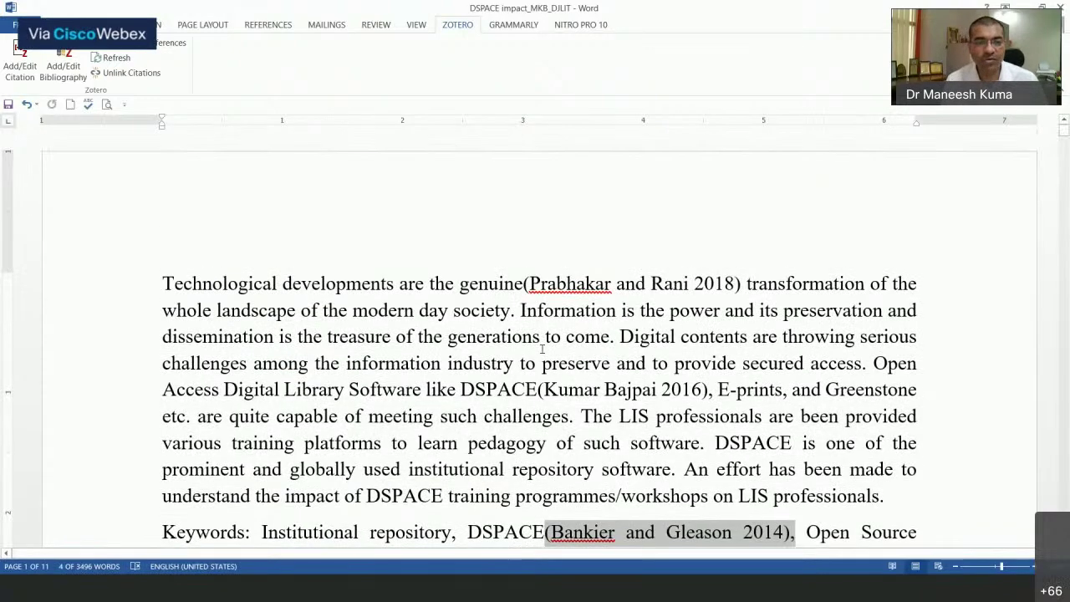
scroll(542, 348, "down", 3)
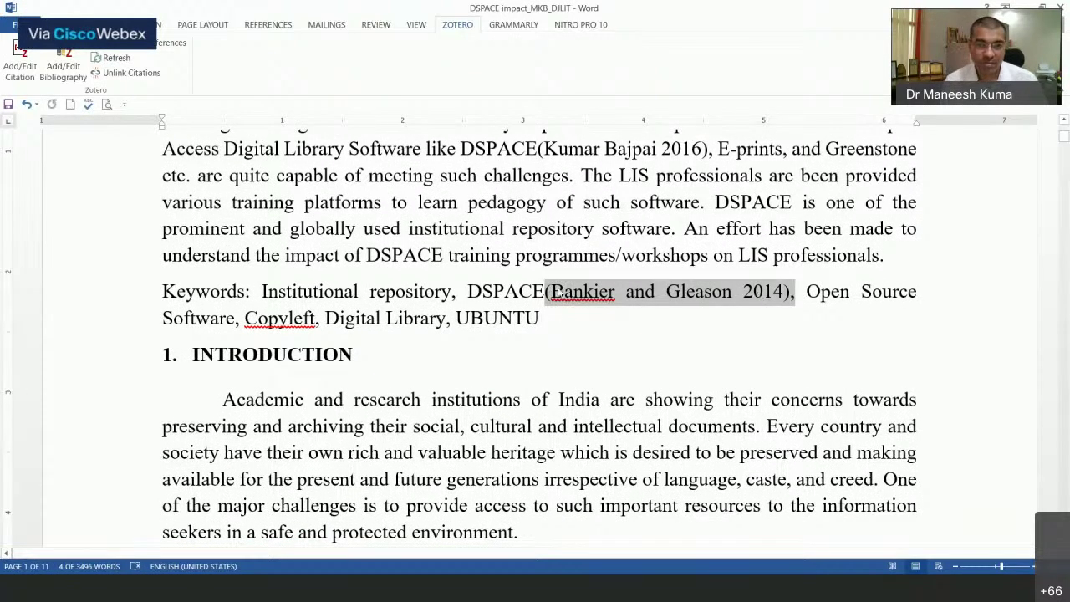
scroll(552, 309, "up", 3)
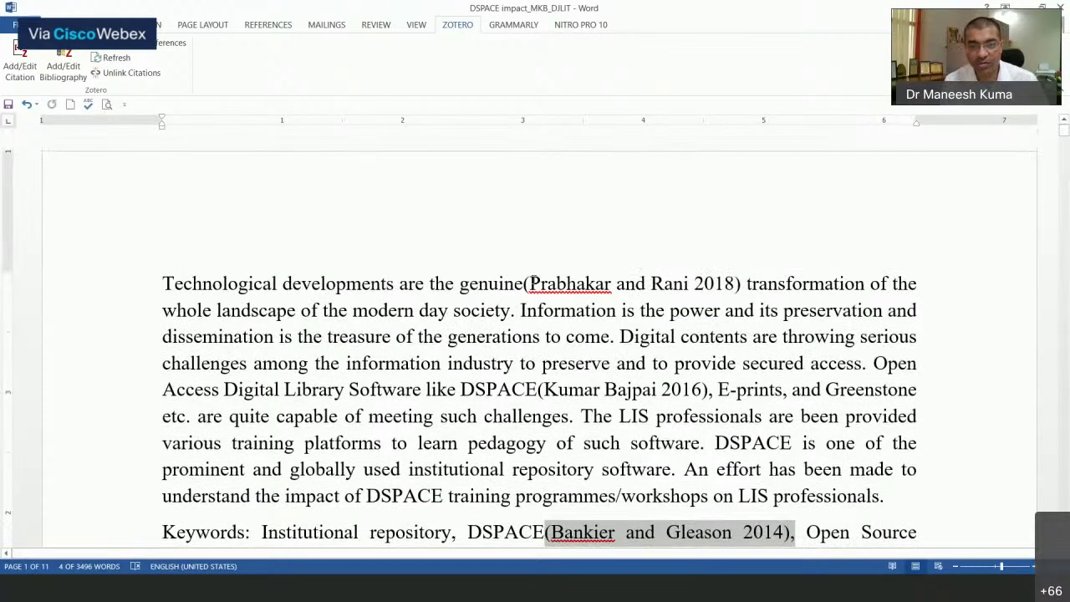
left_click(526, 285)
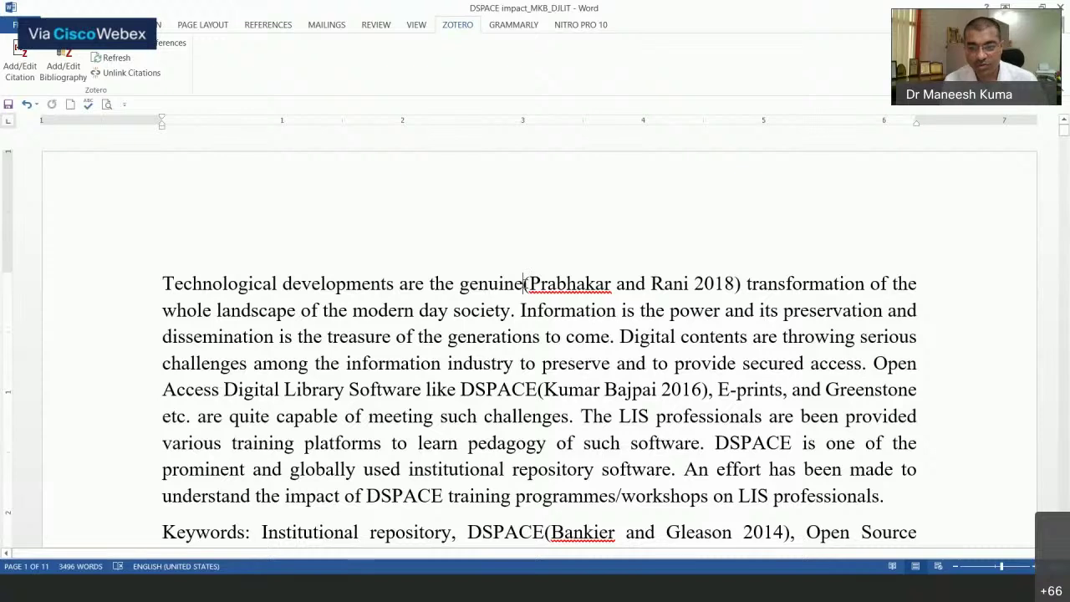
left_click_drag(526, 284, 740, 285)
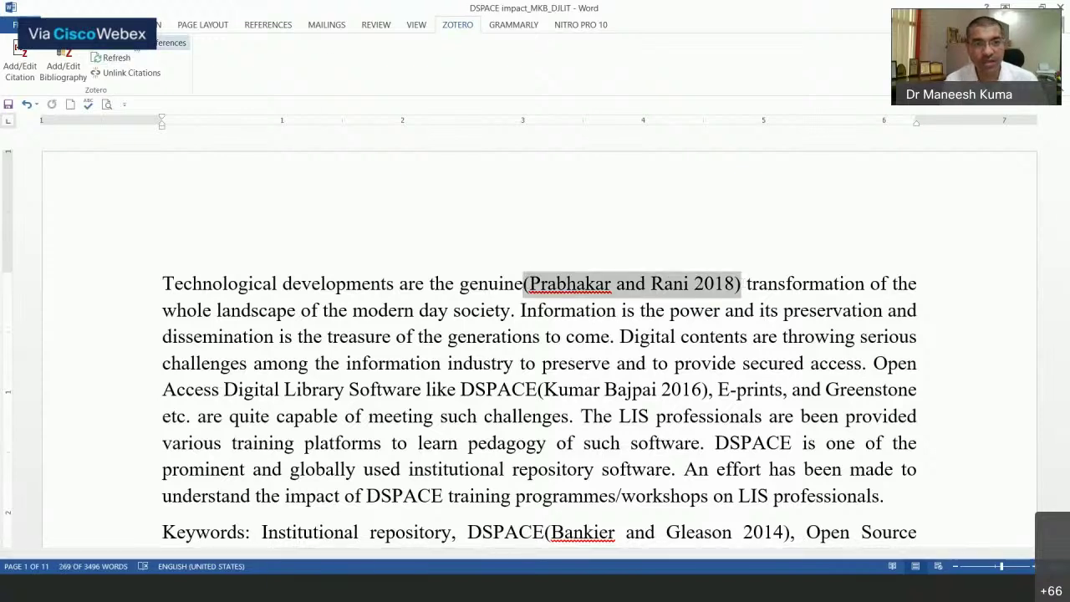
left_click(19, 58)
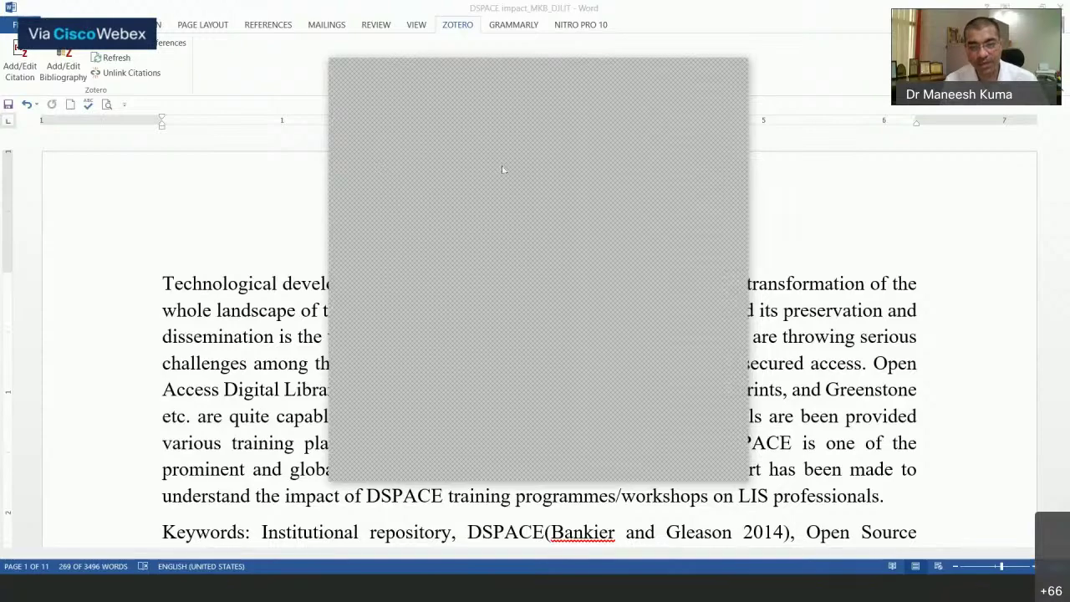
left_click(354, 454)
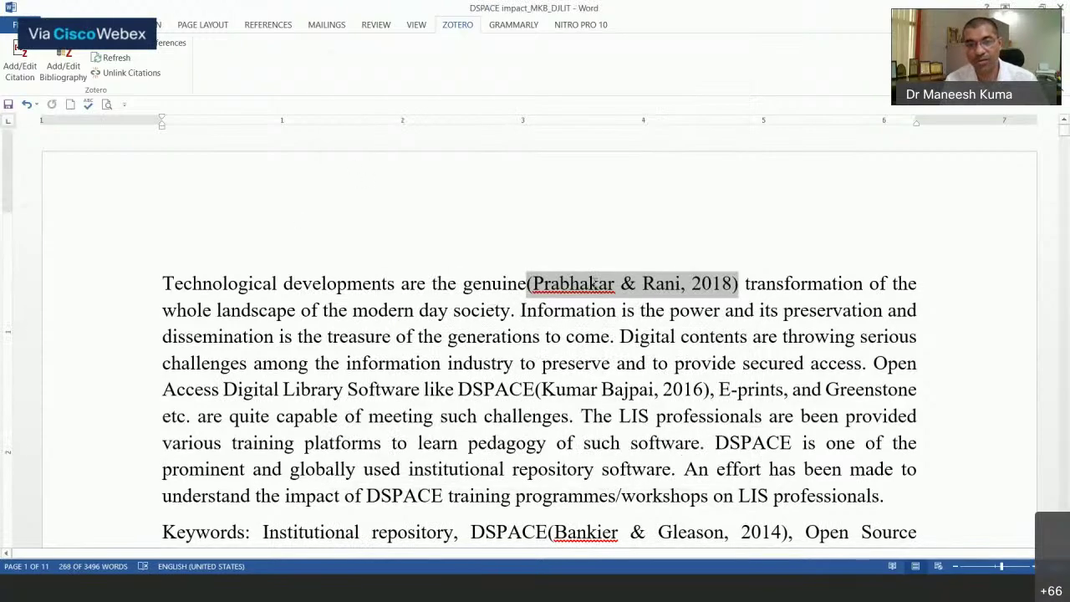
Add the heading "Bibliography" below the document's last paragraph, correct its spelling, and start a new line under it.
scroll(565, 243, "down", 3)
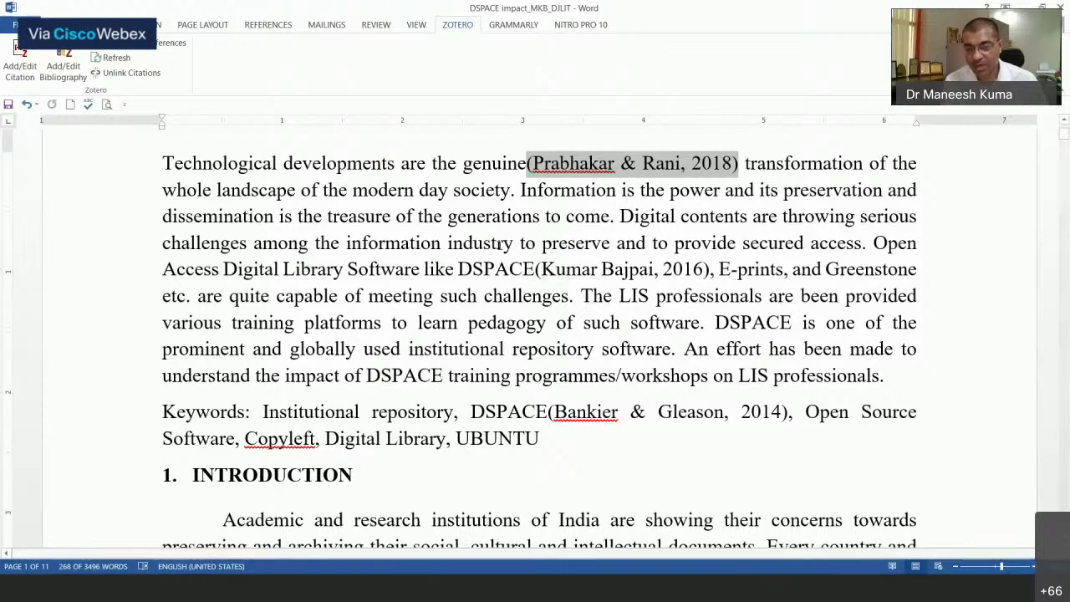
scroll(708, 303, "down", 8)
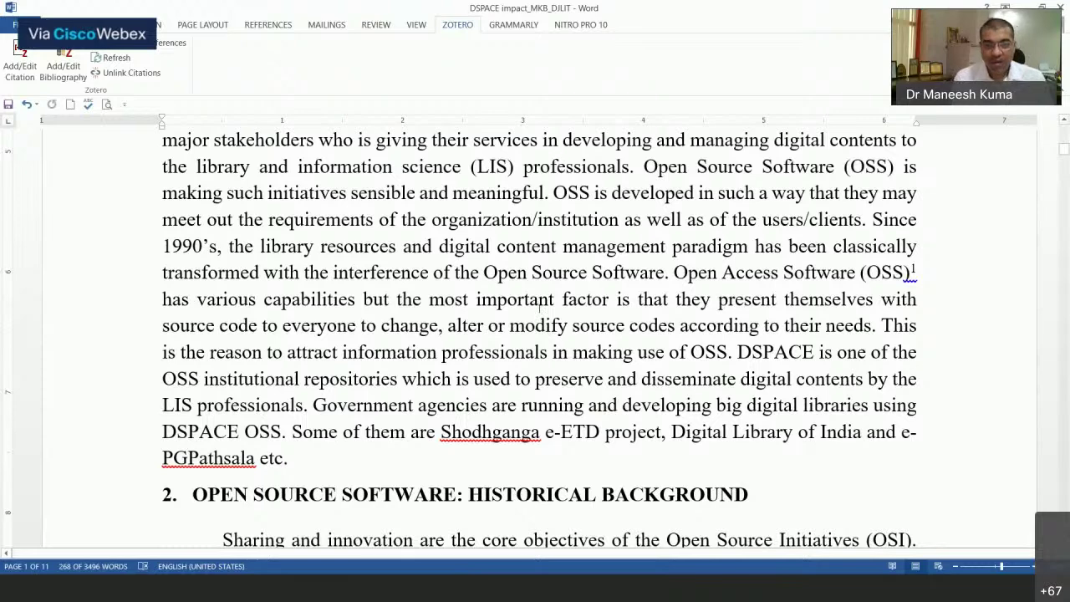
key("ctrl+End")
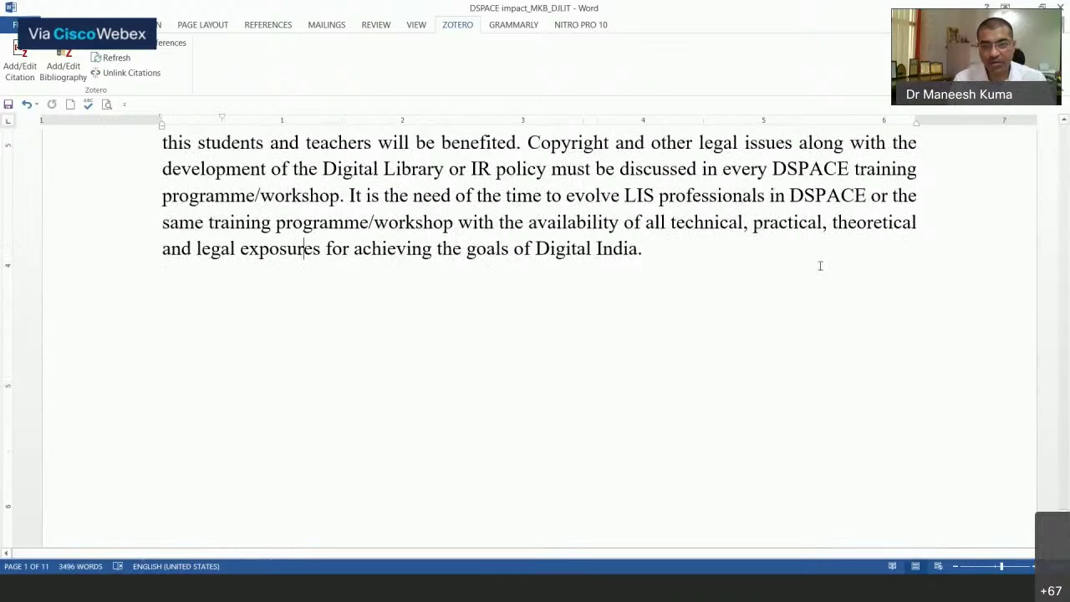
key("Return")
key("Return")
key("Tab")
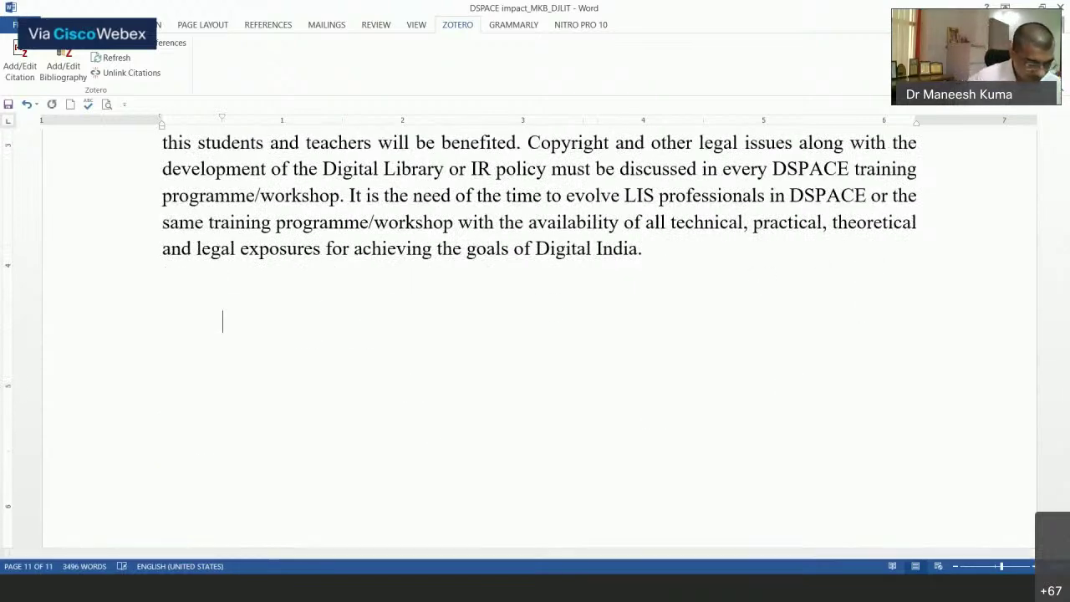
type("Biblio")
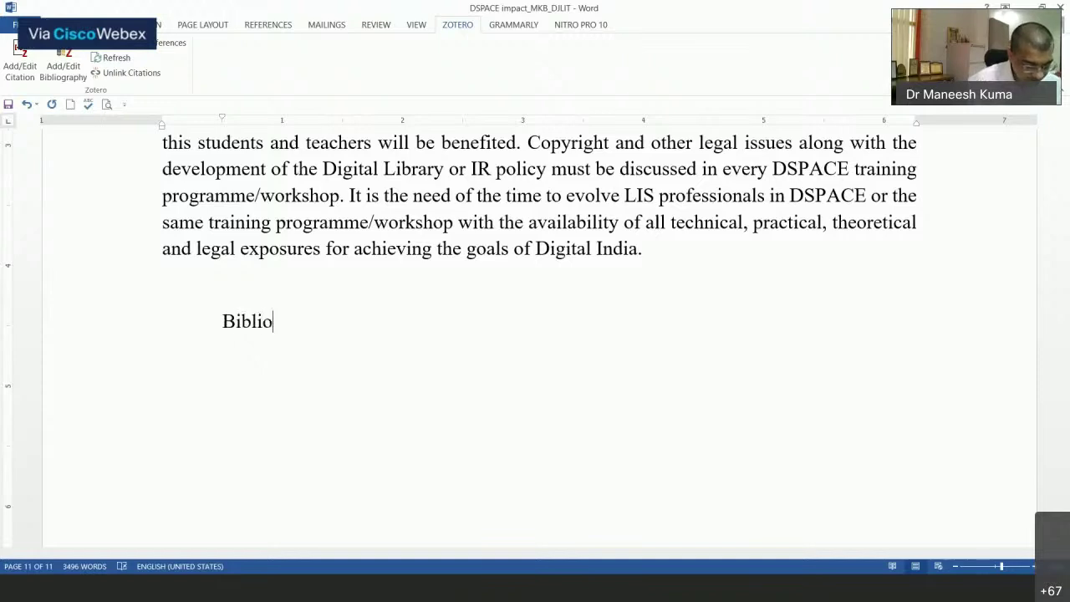
type("grpahy")
key("BackSpace")
key("BackSpace")
key("BackSpace")
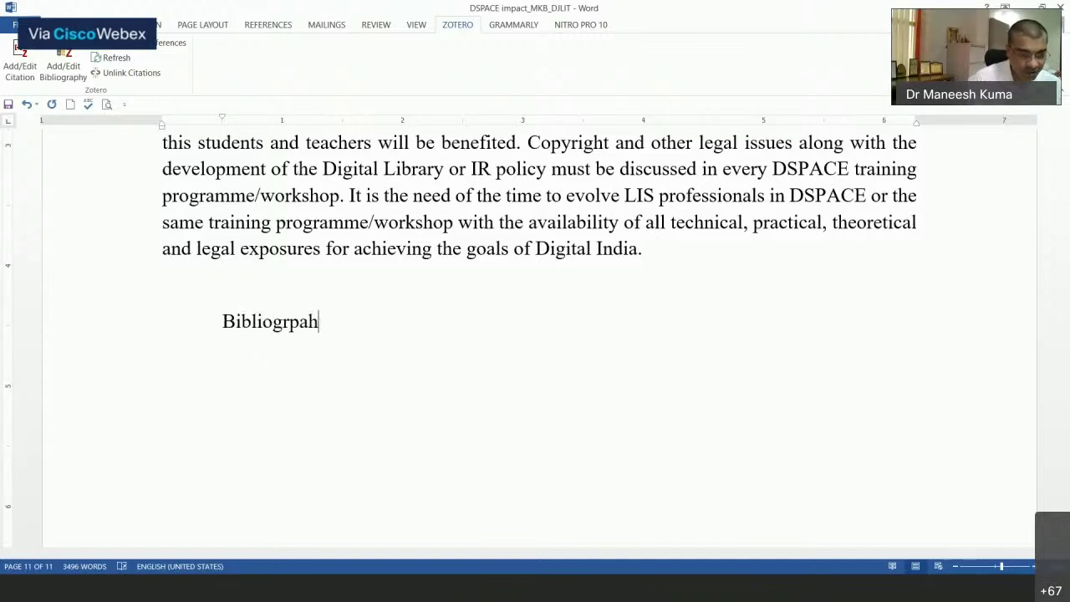
type("ht")
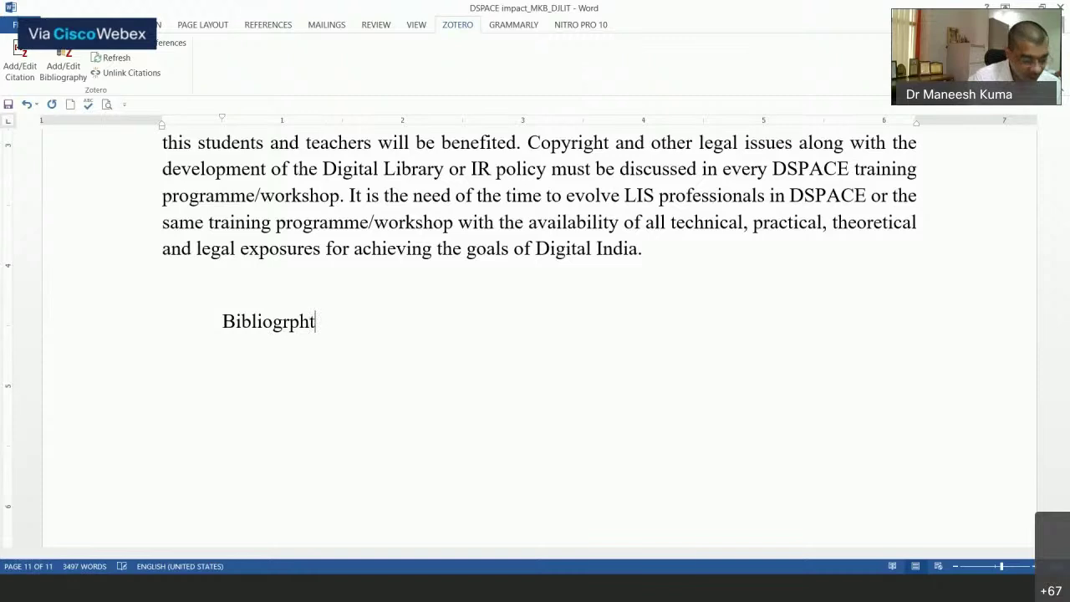
key("BackSpace")
type("y")
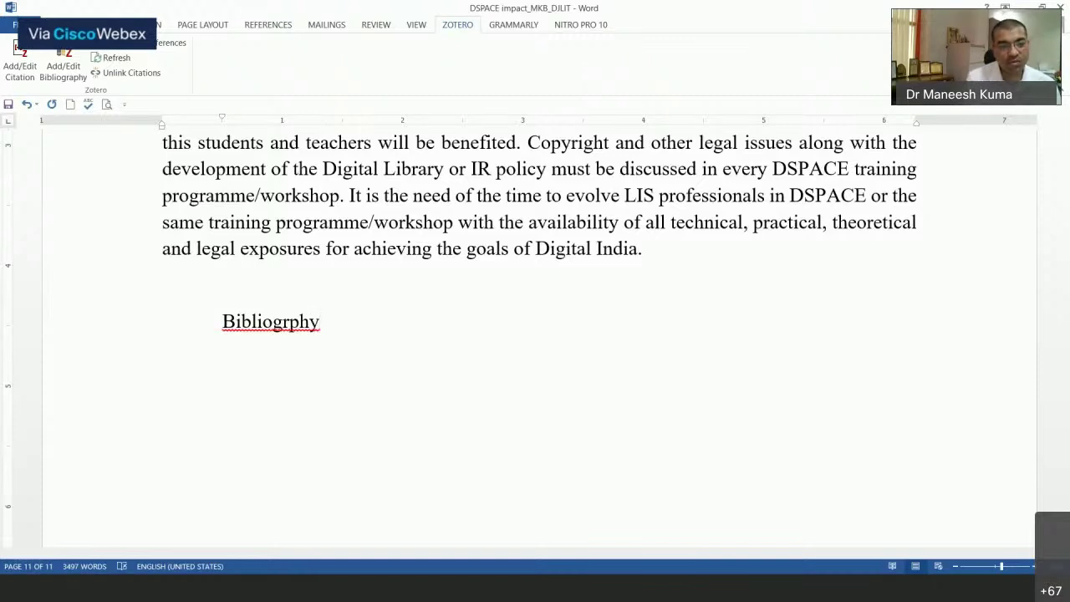
right_click(262, 322)
left_click(371, 351)
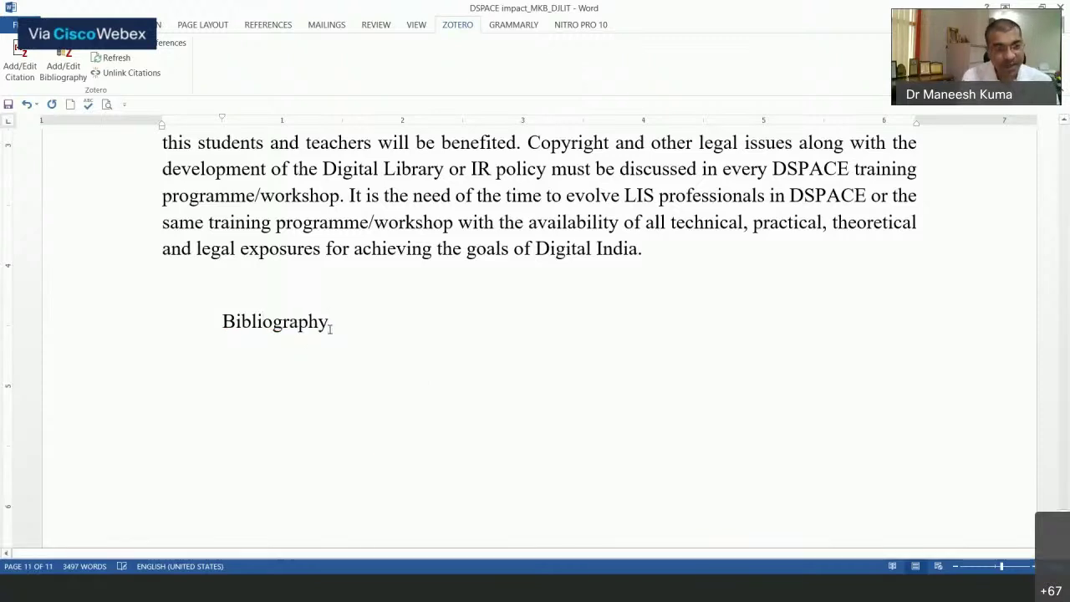
key("Return")
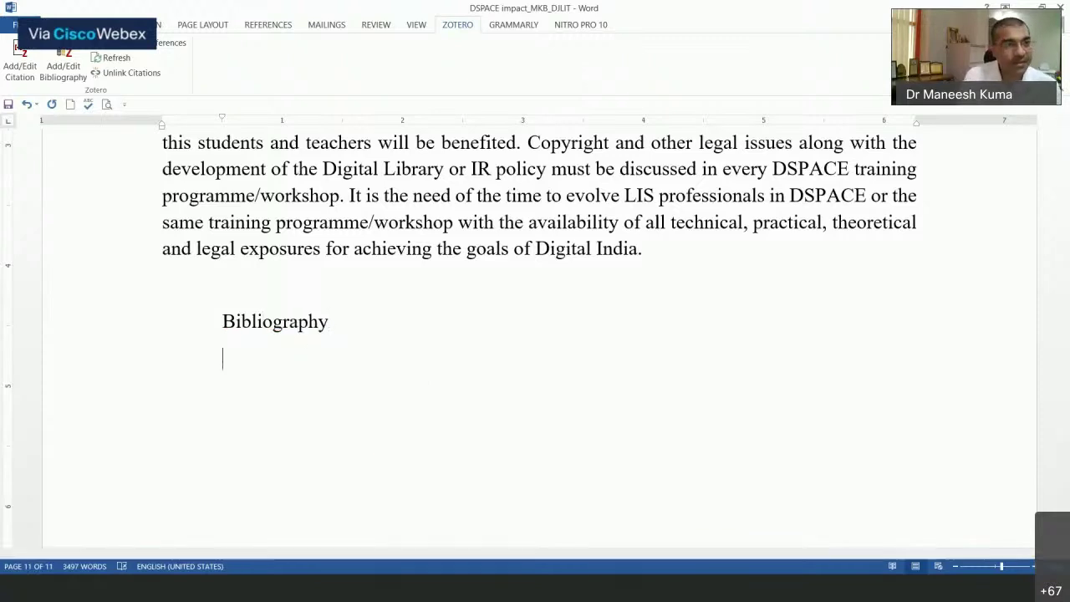
Insert the Zotero bibliography of the cited works under the "Bibliography" heading and review its entries.
left_click(64, 73)
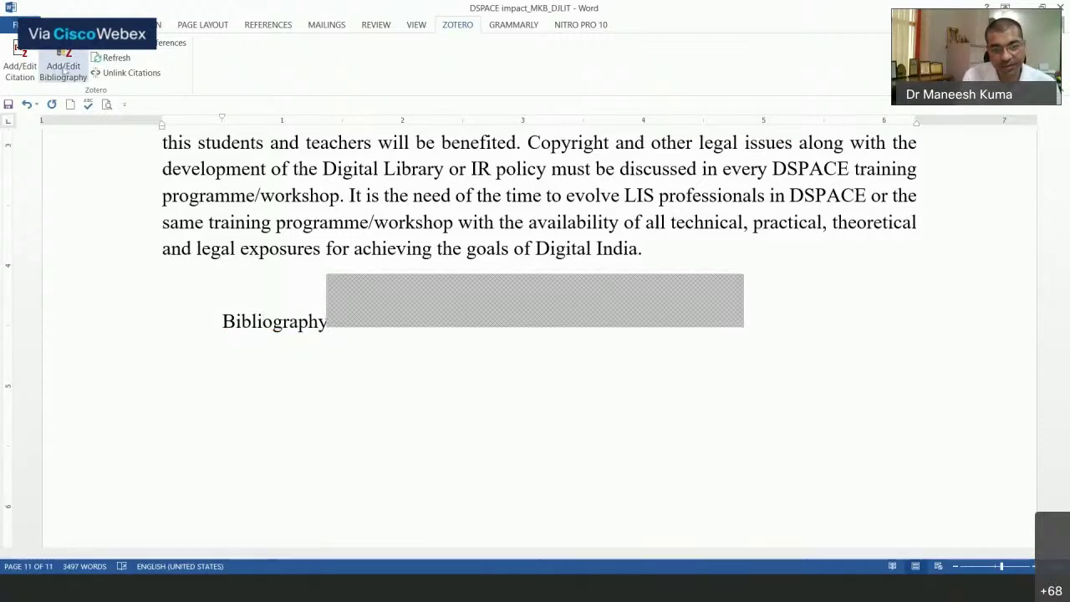
scroll(461, 412, "down", 3)
scroll(461, 411, "up", 2)
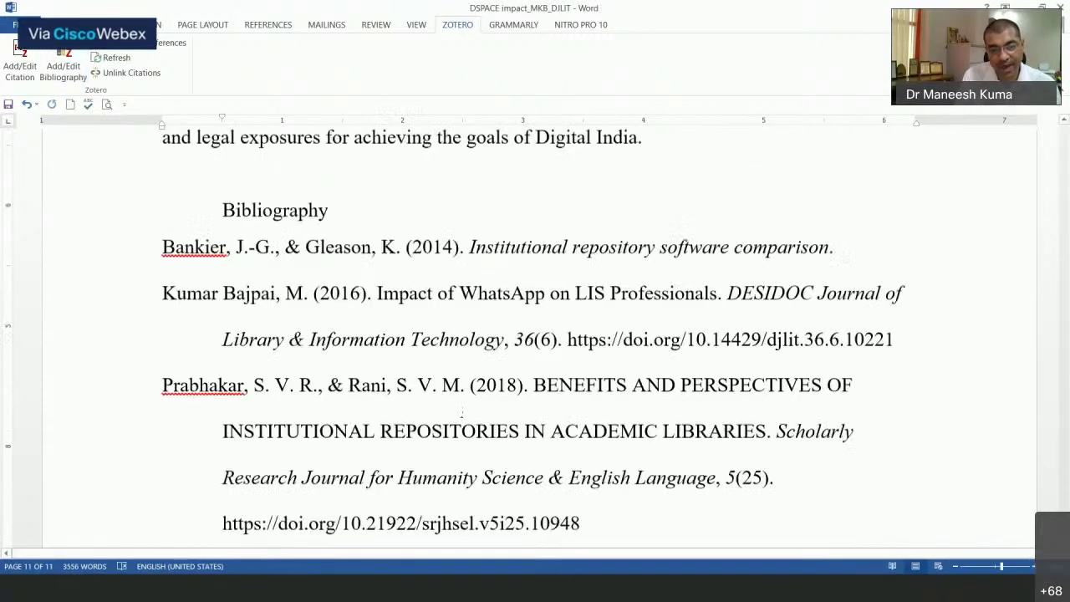
scroll(462, 411, "up", 1)
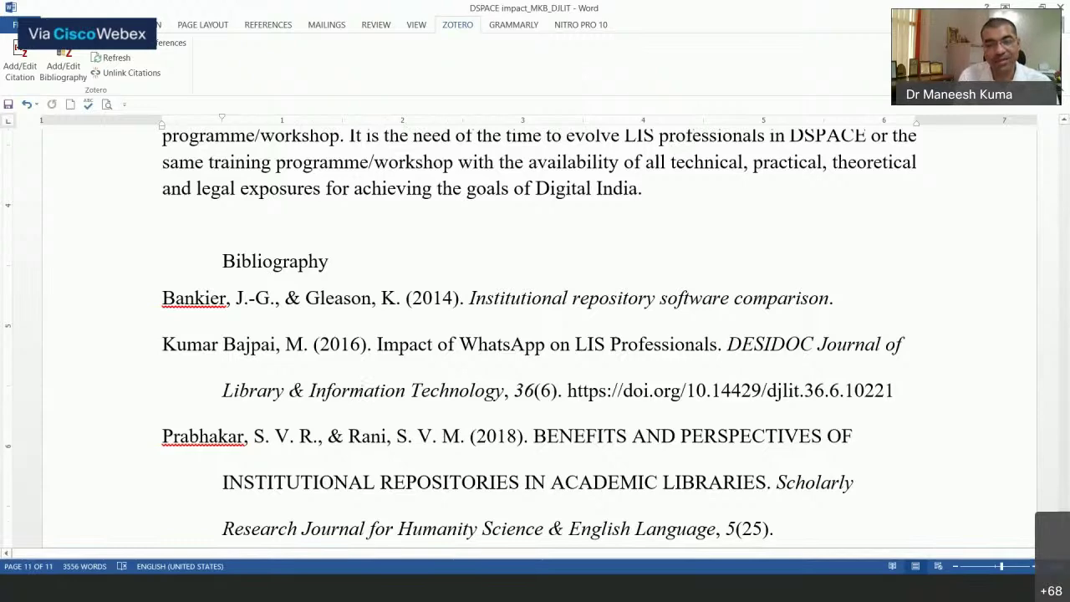
scroll(535, 335, "down", 1)
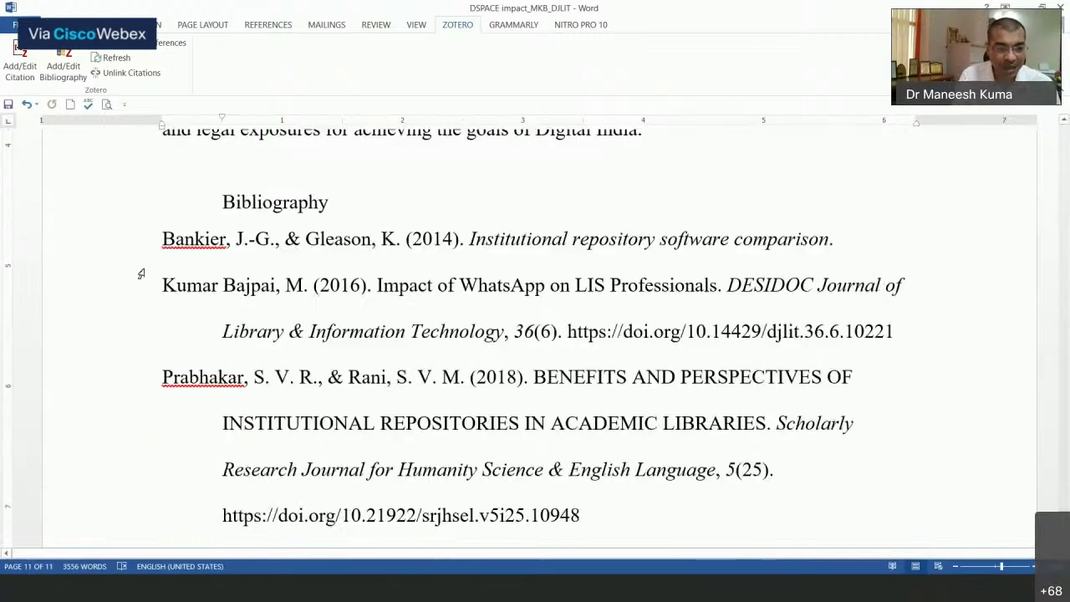
scroll(264, 322, "down", 1)
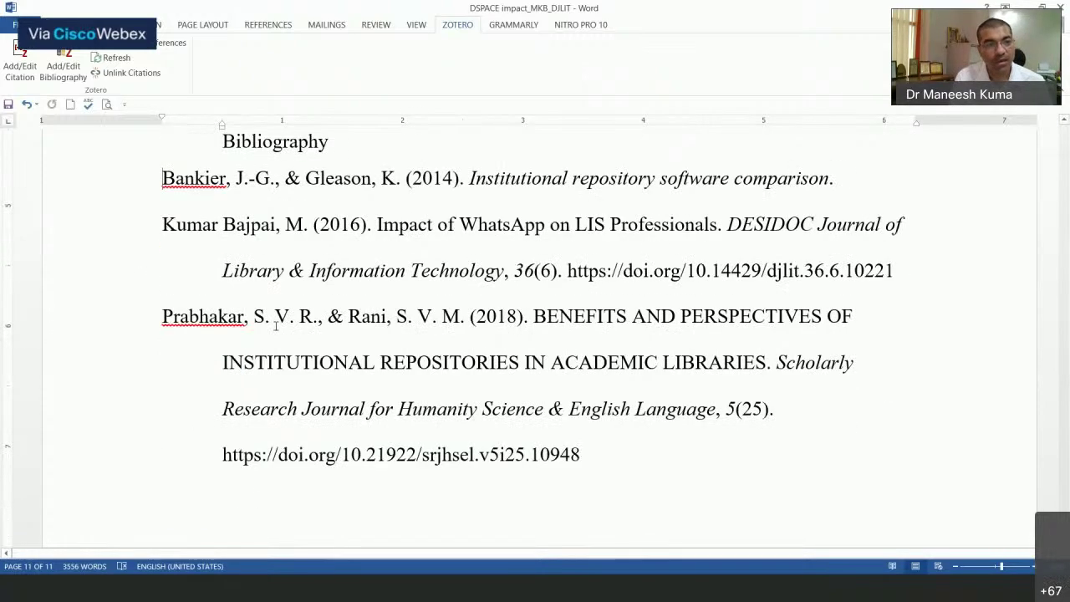
Change the document's Zotero citation style to Chicago author-date, with full author names and quoted titles, and review the reformatted bibliography.
scroll(263, 322, "up", 2)
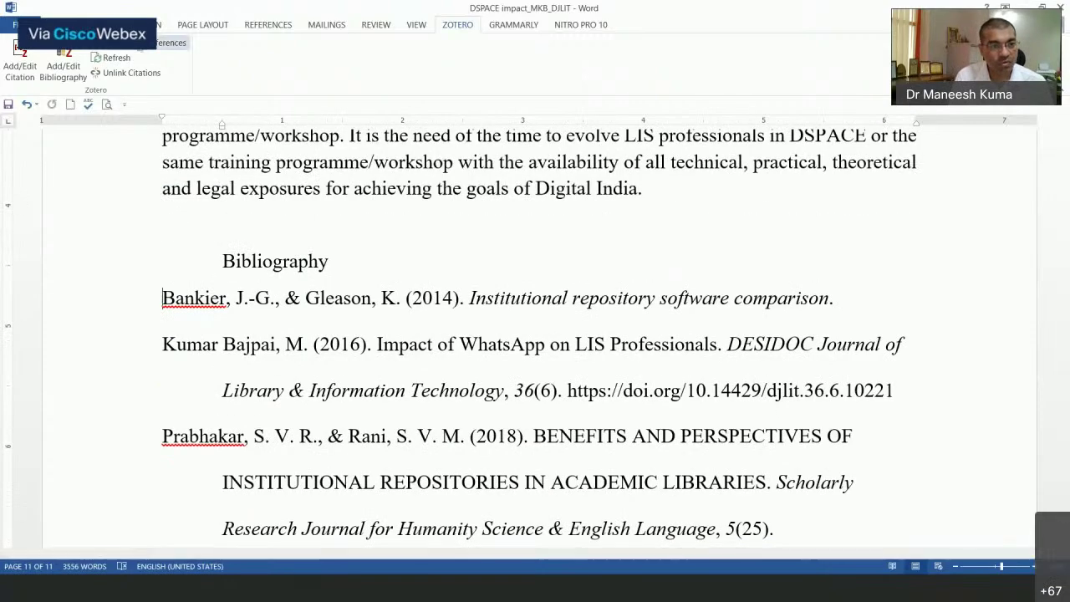
left_click(167, 42)
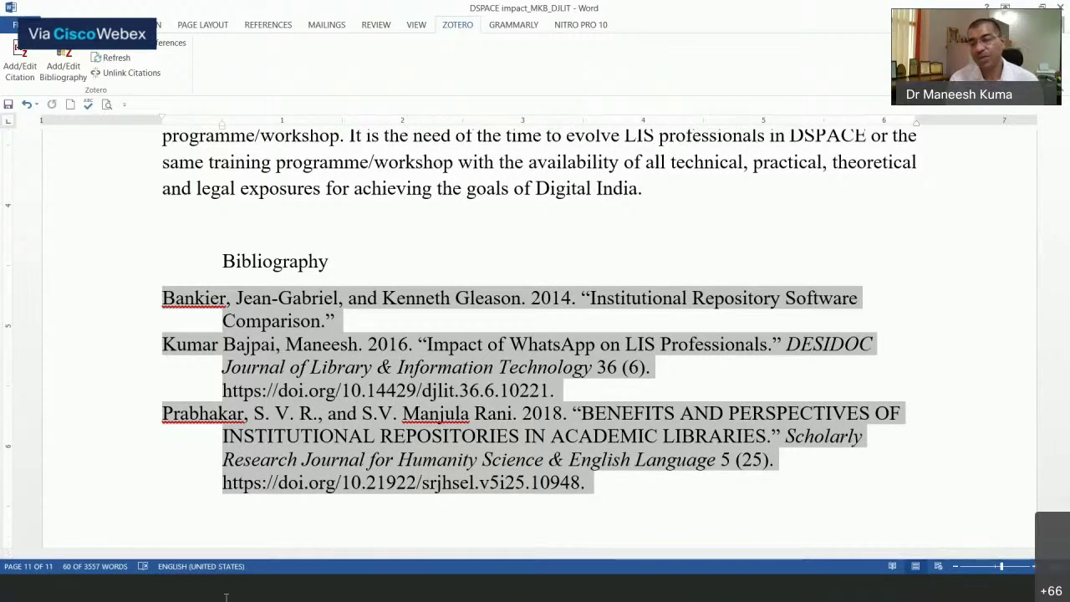
scroll(368, 499, "up", 3)
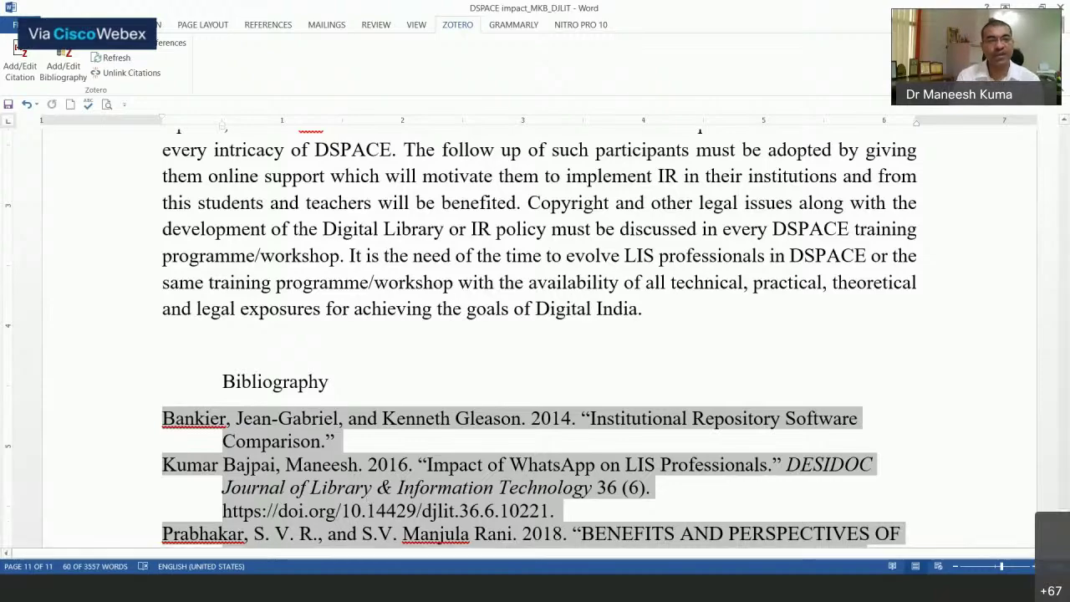
scroll(336, 318, "down", 3)
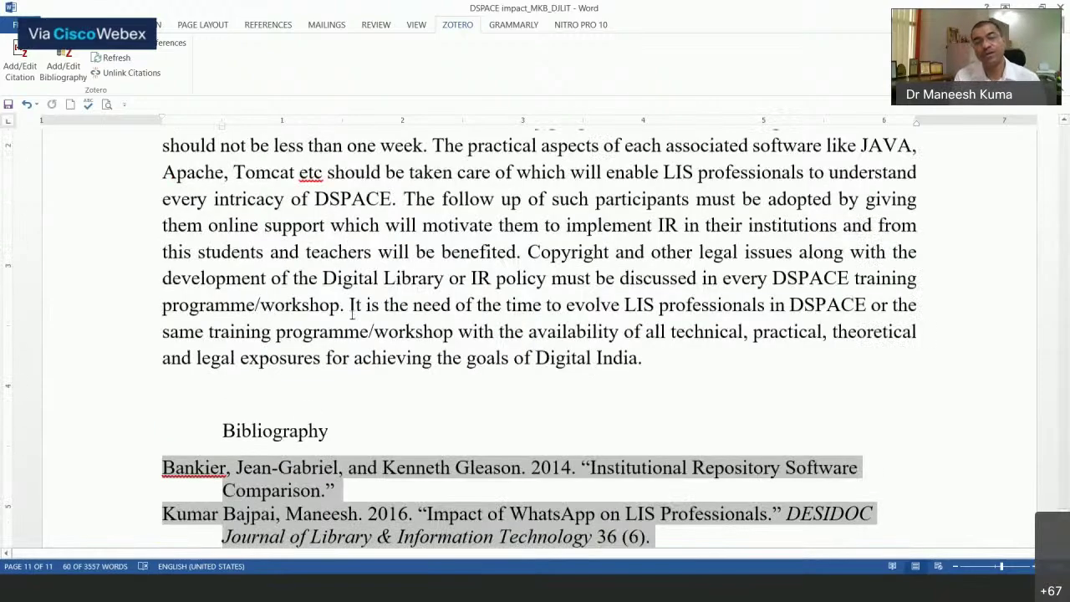
scroll(343, 314, "up", 10)
scroll(352, 305, "up", 10)
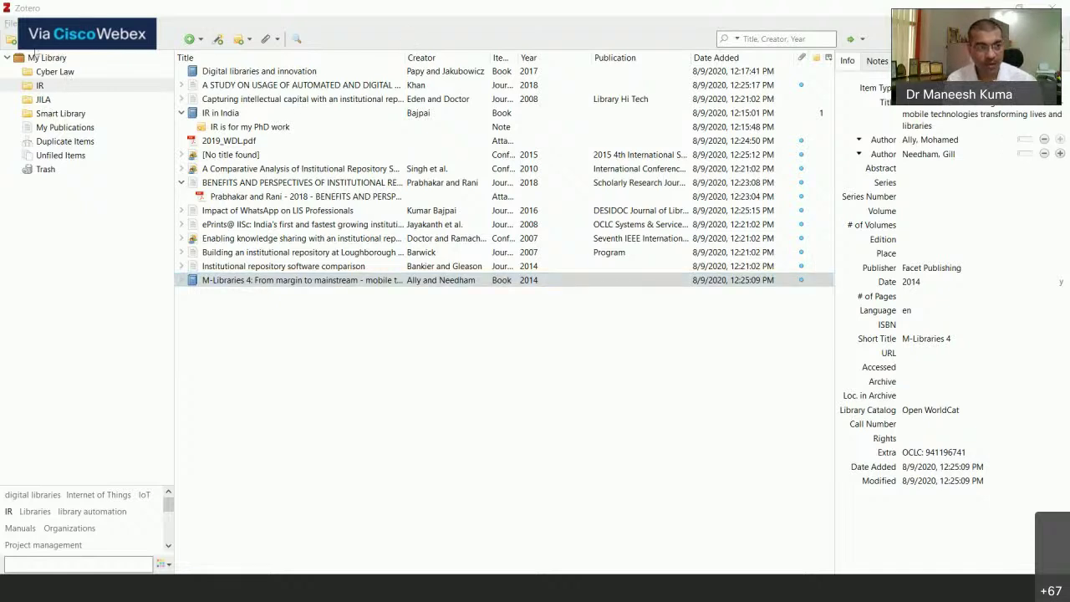
Switch to Zotero and examine its preferences for syncing, citation styles, word processor add-ins and file locations, leaving them unchanged.
left_click(33, 23)
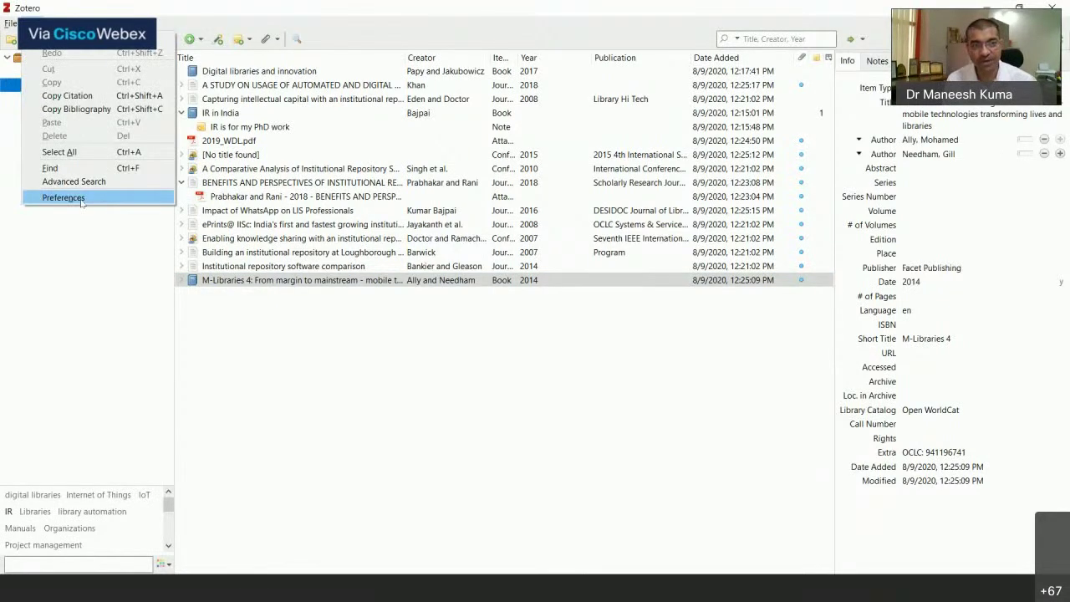
left_click(81, 201)
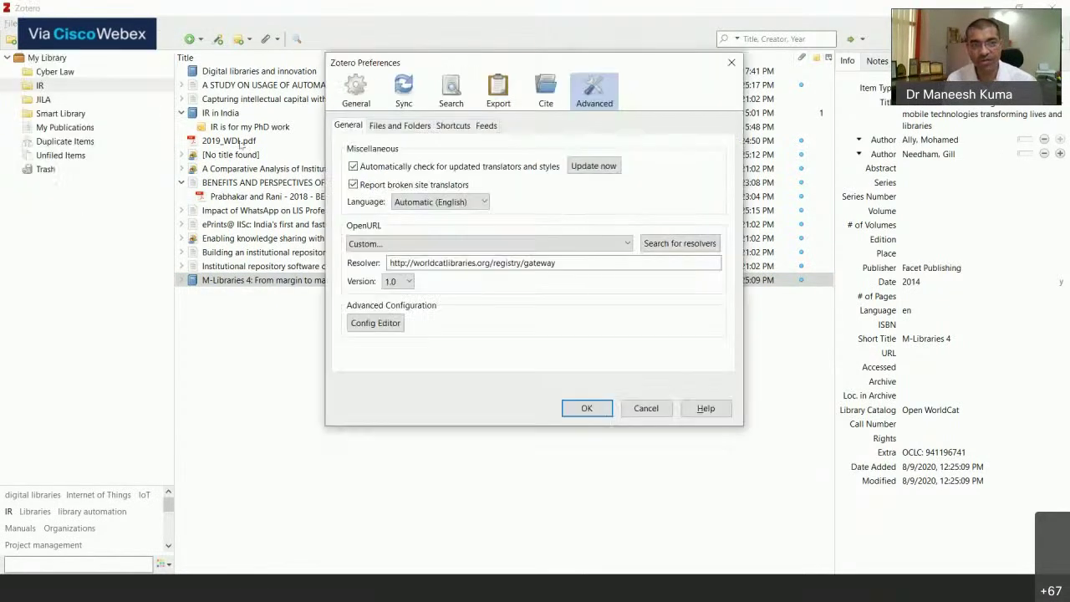
left_click(403, 94)
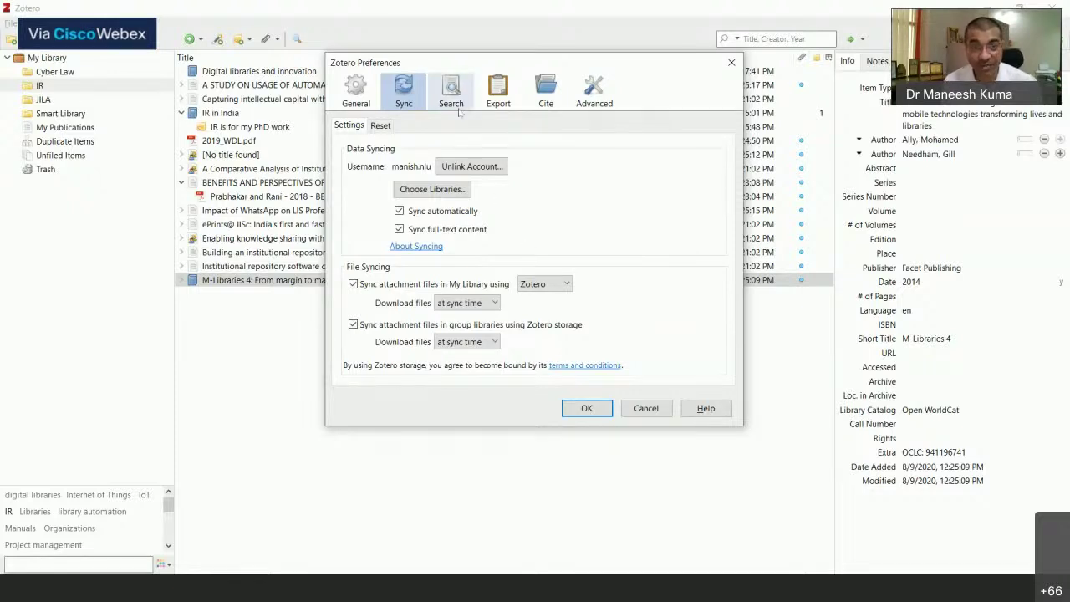
left_click(547, 90)
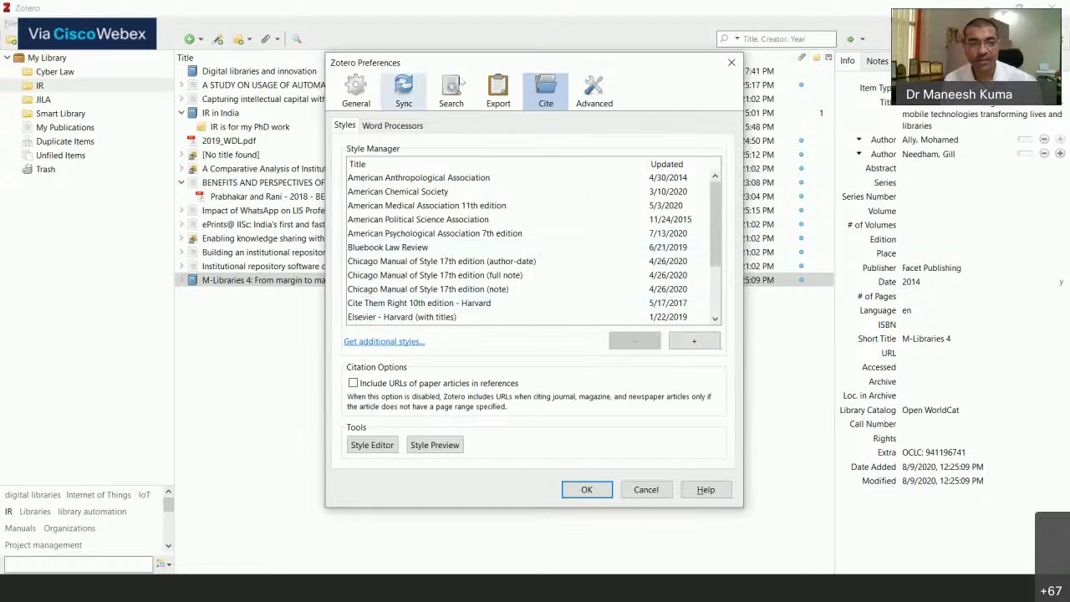
left_click(390, 126)
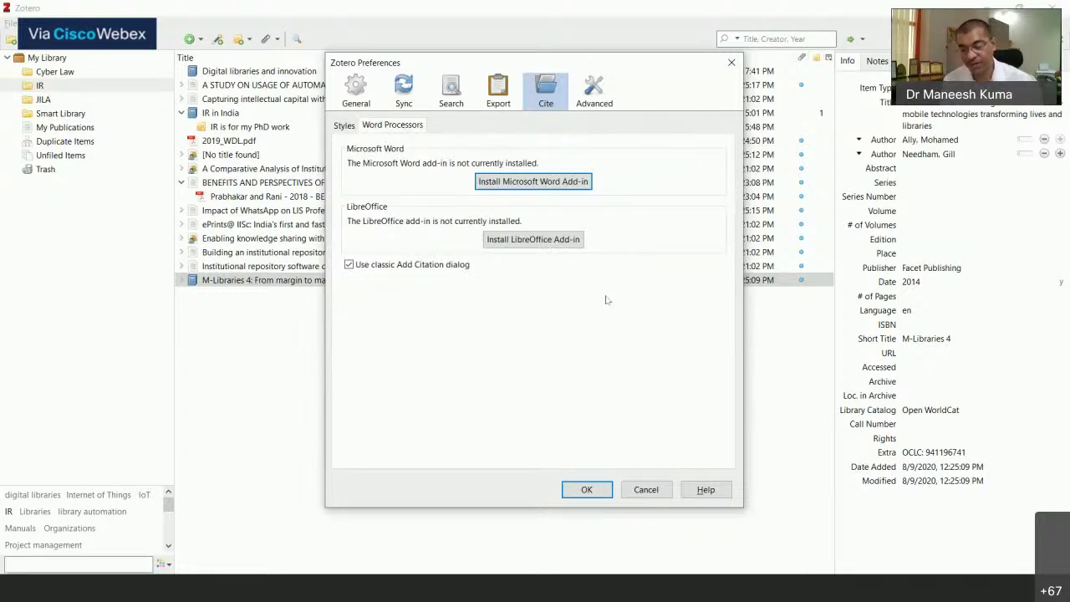
left_click(594, 88)
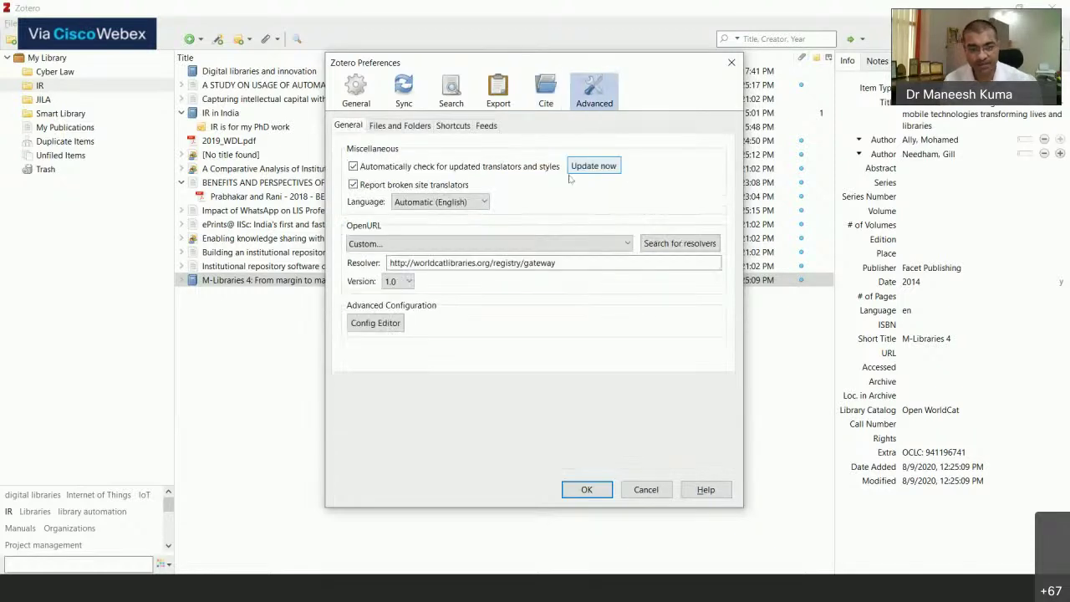
left_click(399, 126)
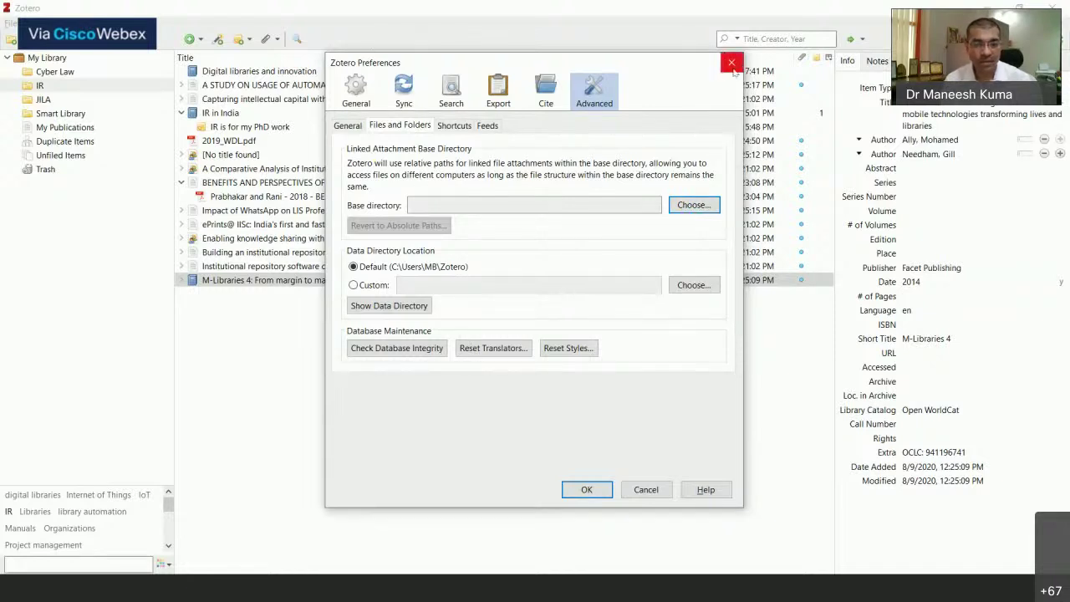
left_click(645, 489)
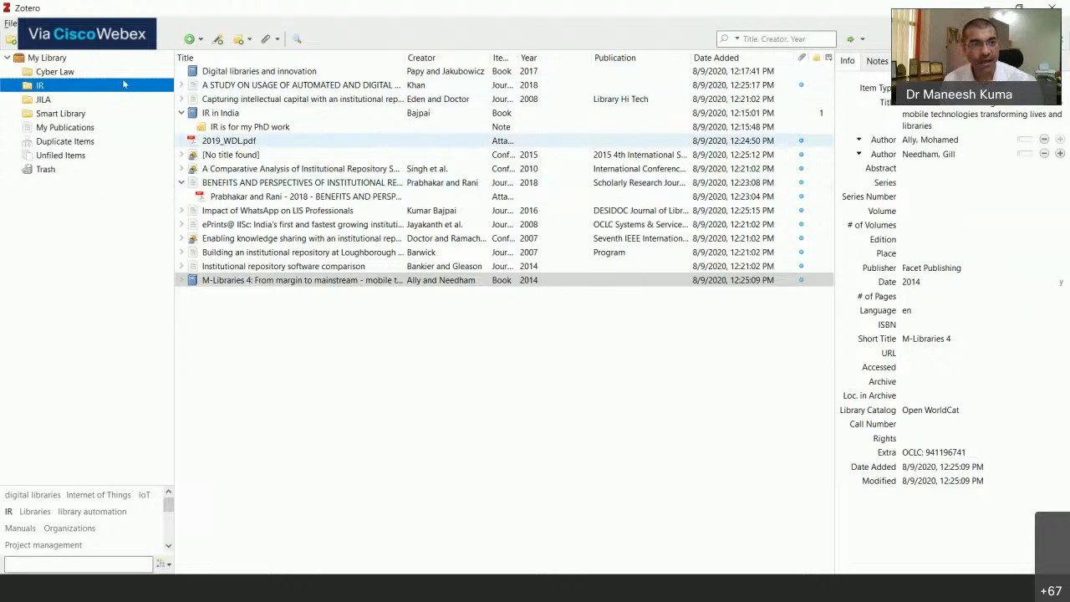
Examine the available new item types, the add-by-identifier field and the Advanced Search options without adding or searching anything.
left_click(191, 38)
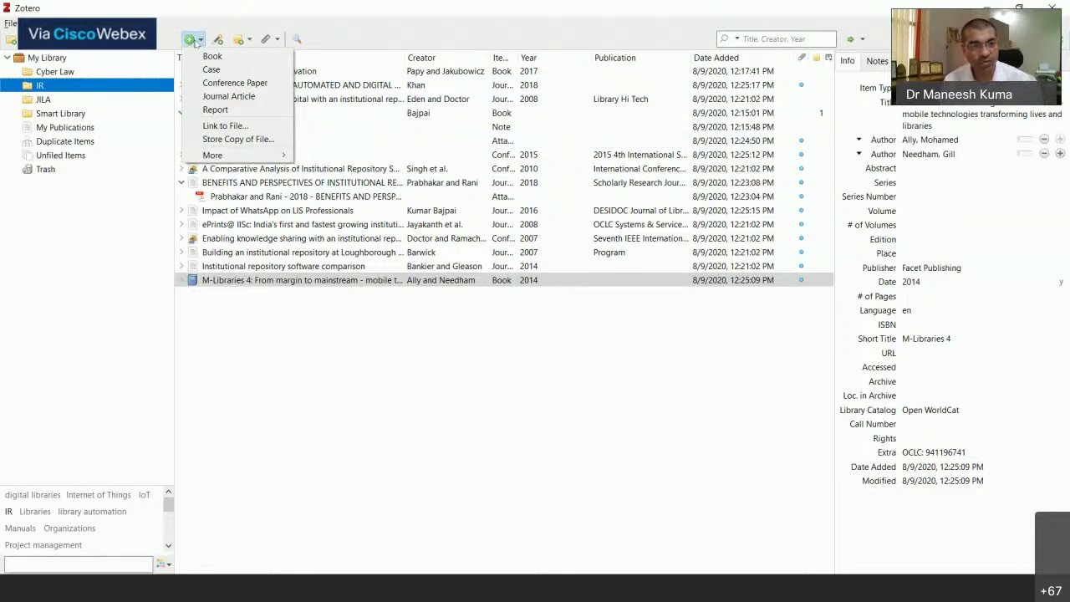
mouse_move(213, 155)
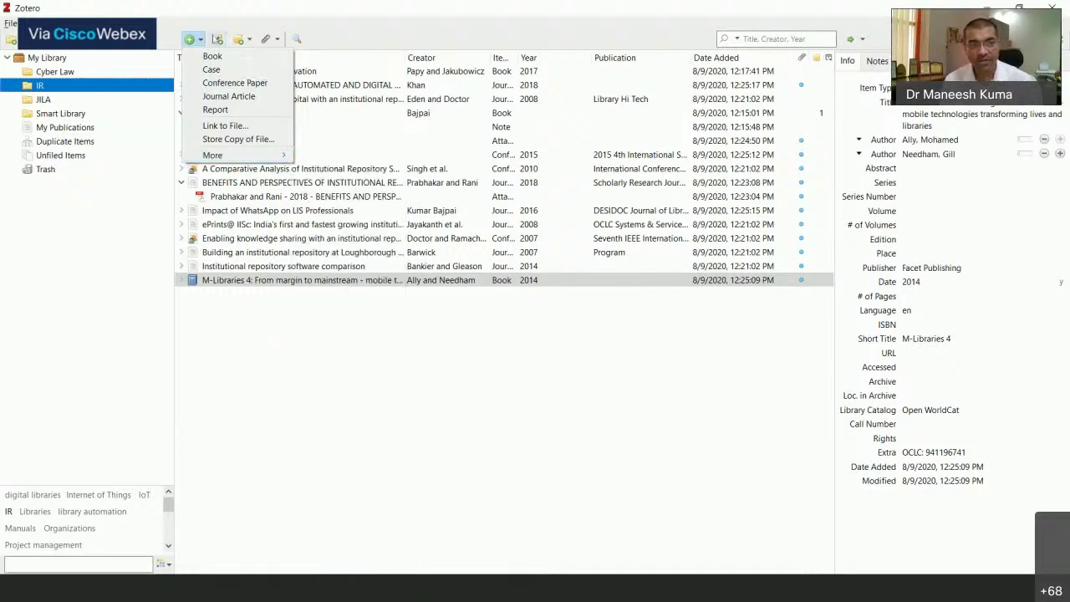
left_click(217, 39)
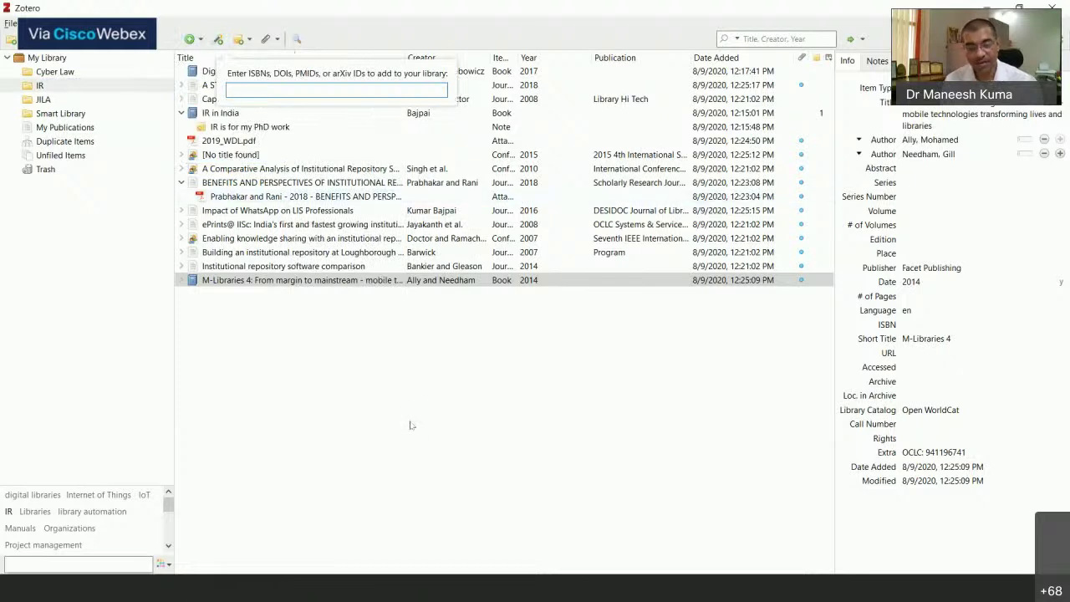
left_click(415, 392)
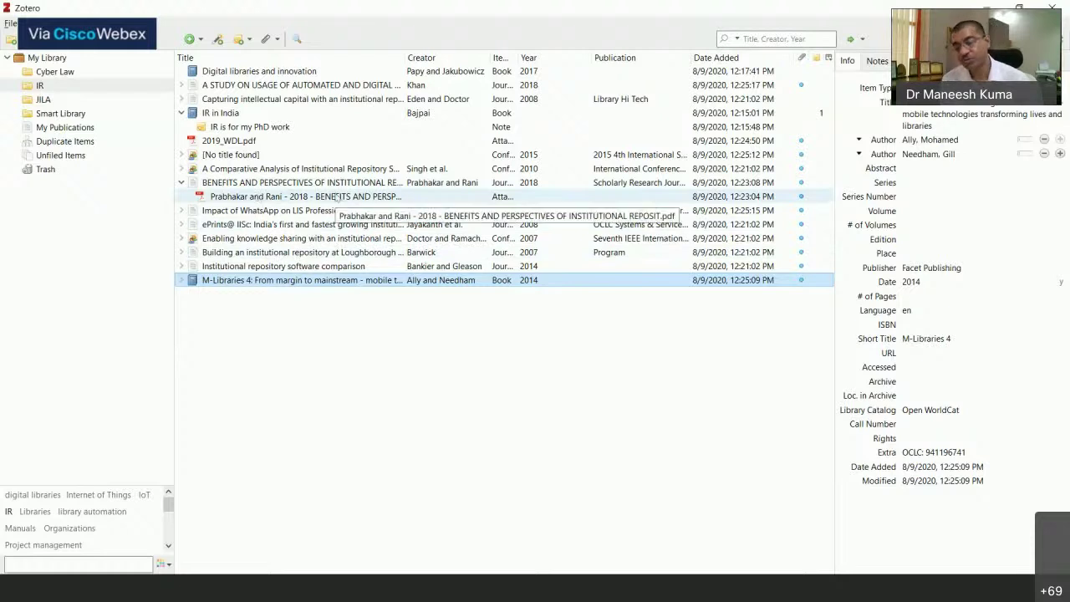
left_click(295, 40)
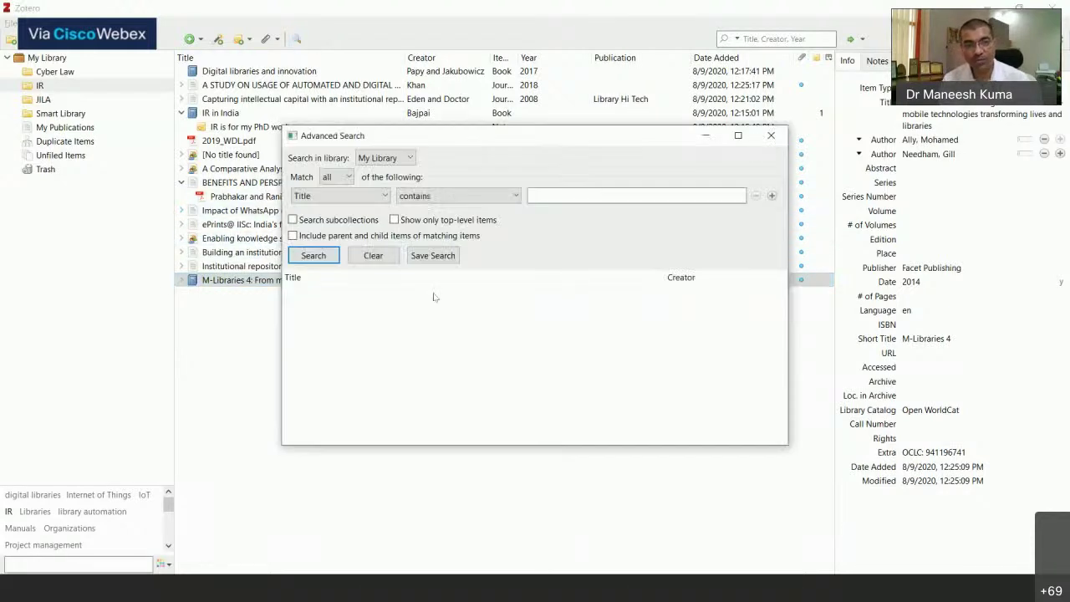
left_click(269, 512)
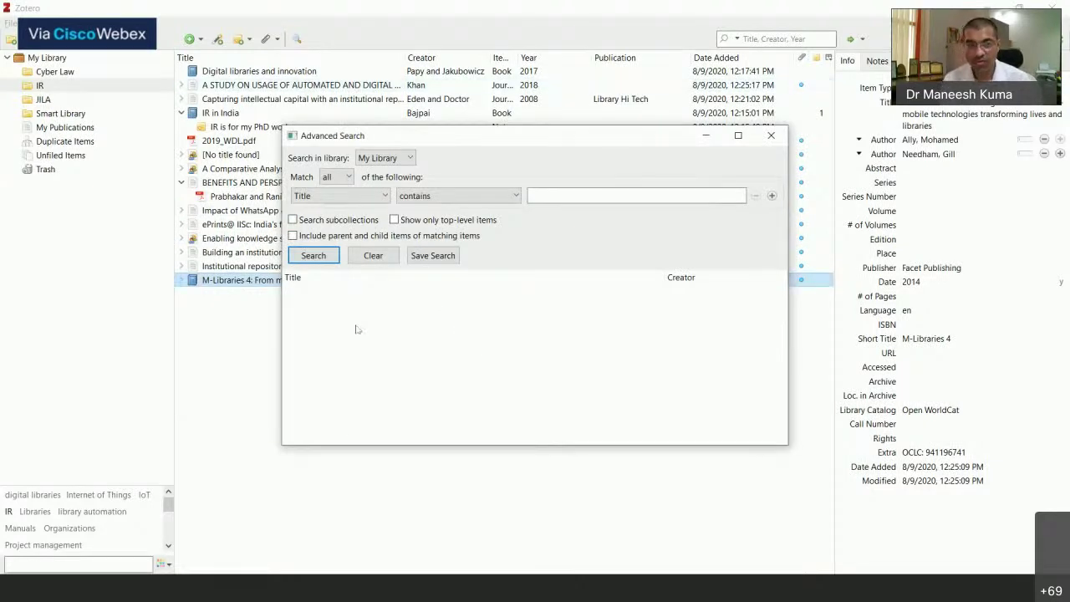
left_click(771, 136)
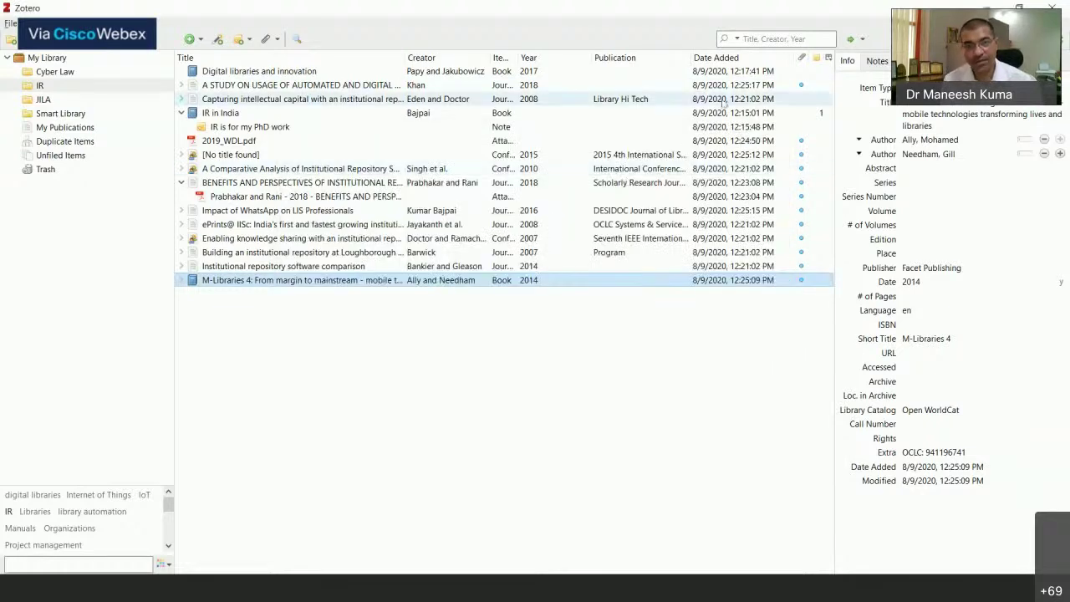
Hide the Notes column in the IR collection's item list and sort the items by attachments.
left_click(828, 59)
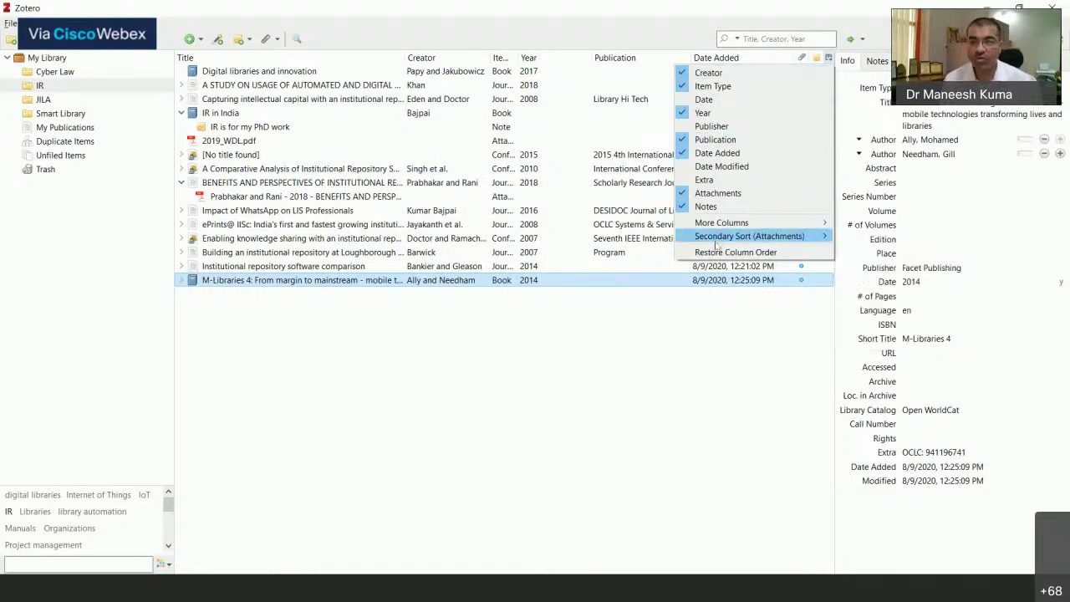
left_click(706, 207)
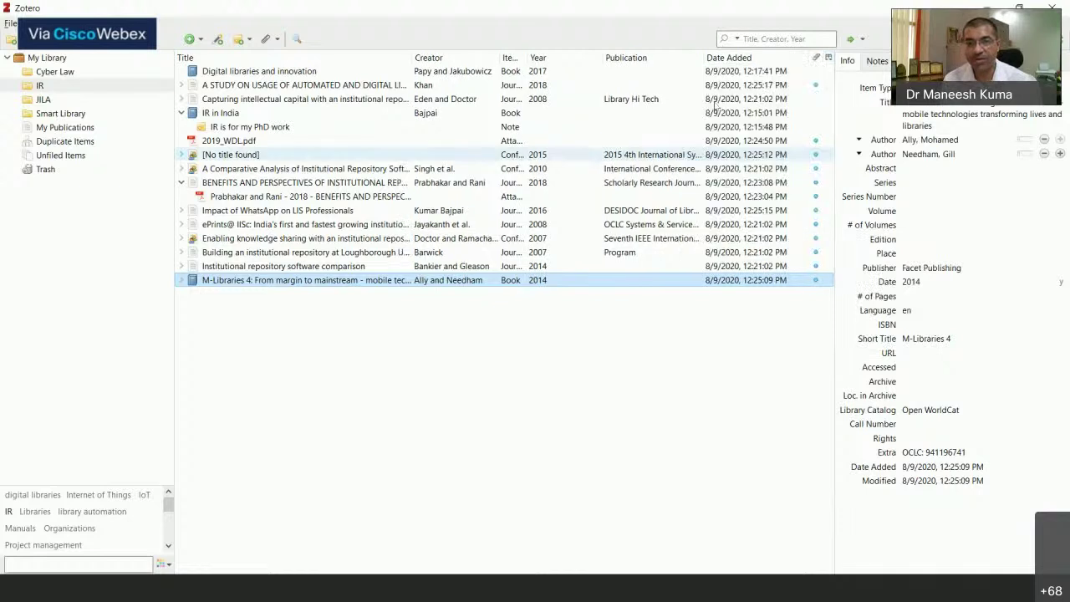
left_click(816, 56)
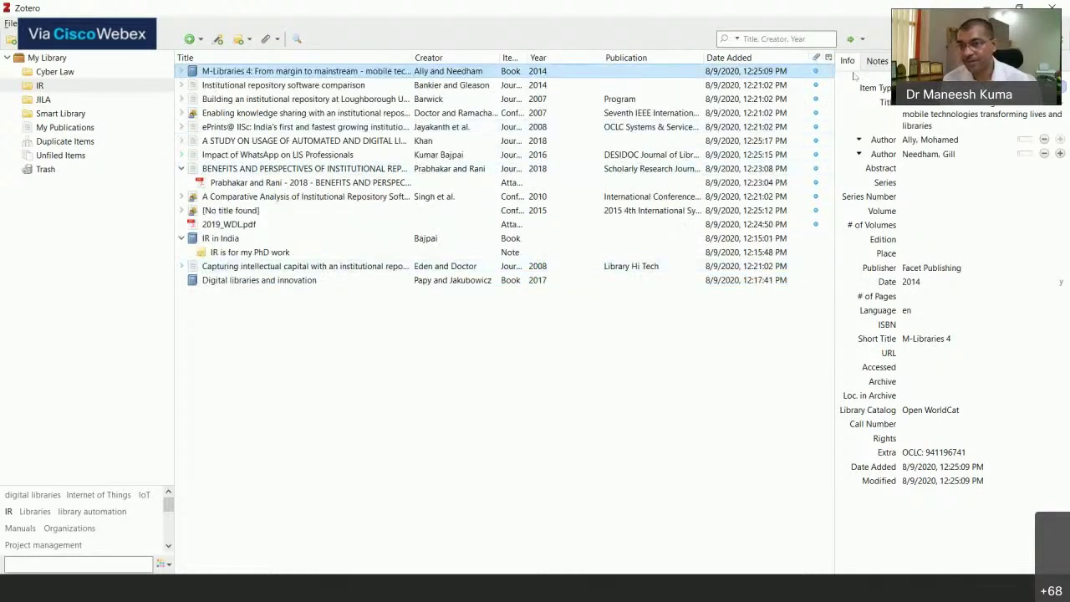
left_click(900, 153)
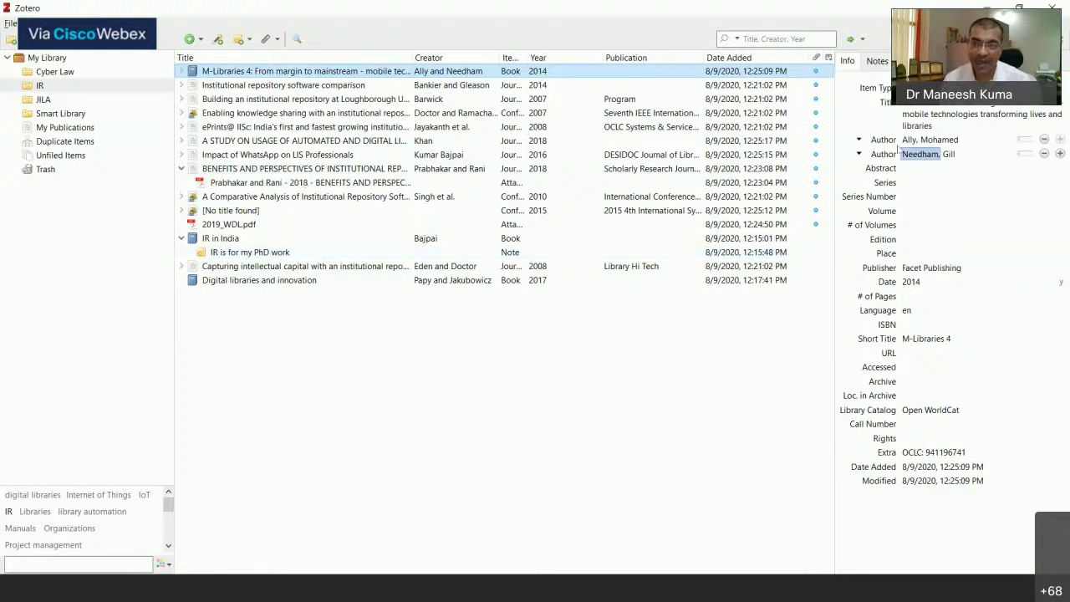
key("Return")
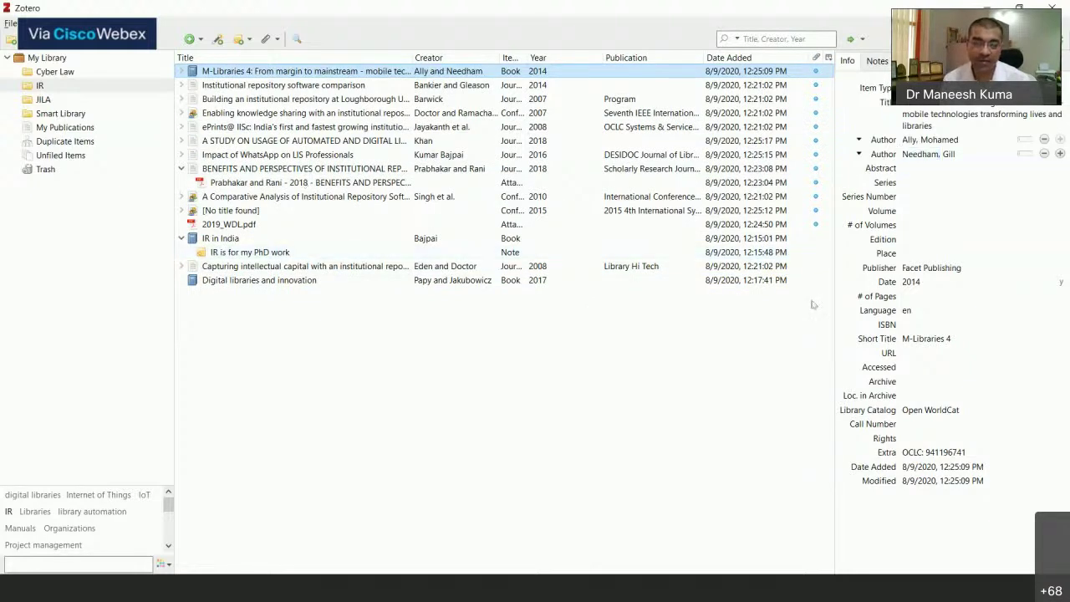
Convert the all-caps title of the 2018 article "Benefits and Perspectives of Institutional Repositories in Academic Libraries" to title case and finally to sentence case.
left_click(267, 169)
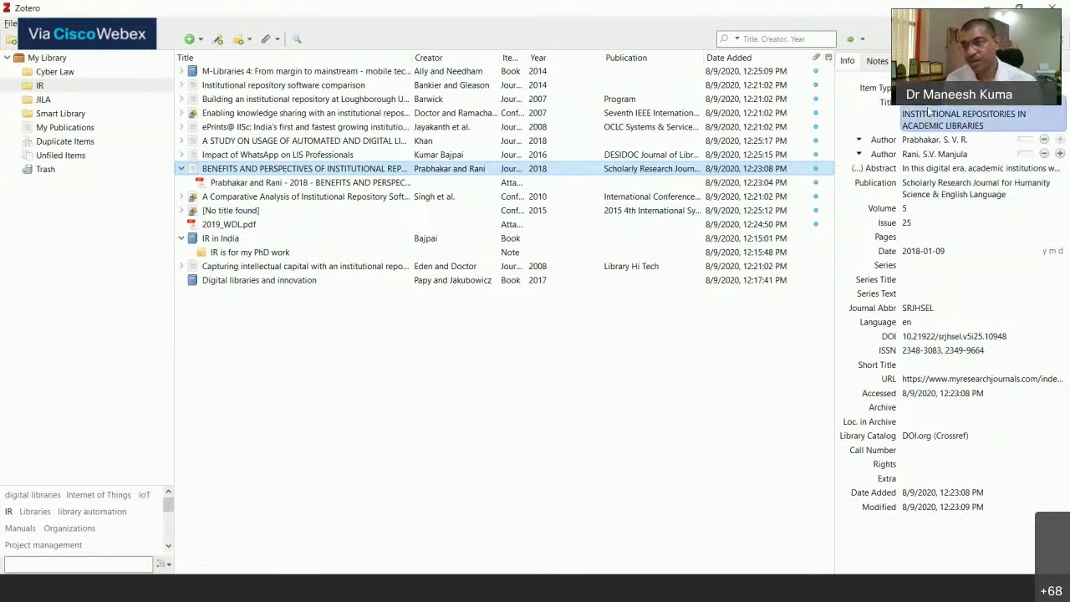
left_click(1049, 125)
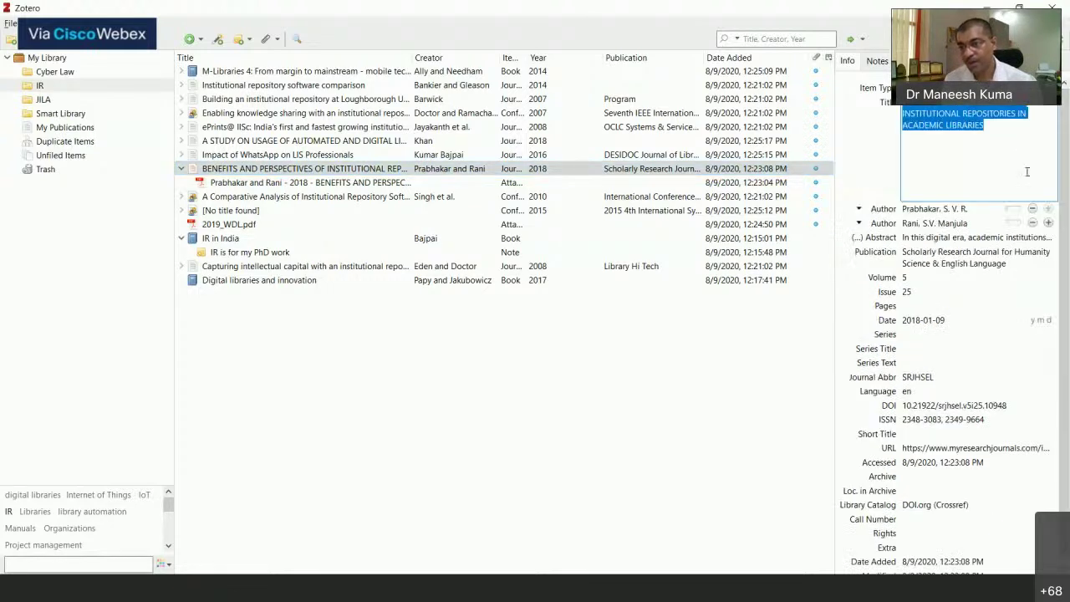
left_click(857, 147)
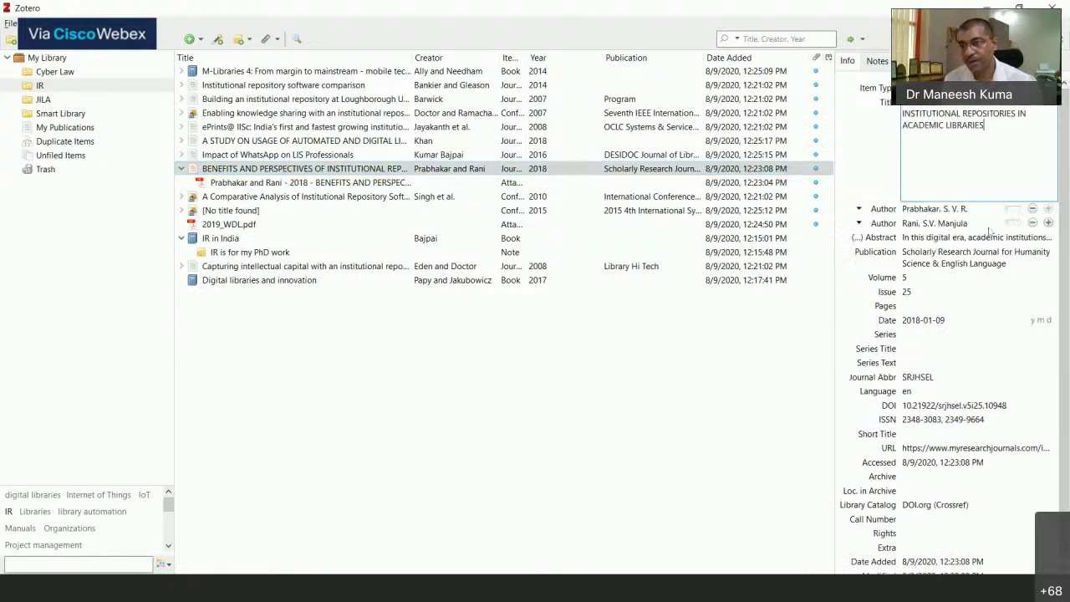
left_click(994, 127)
left_click(1024, 153)
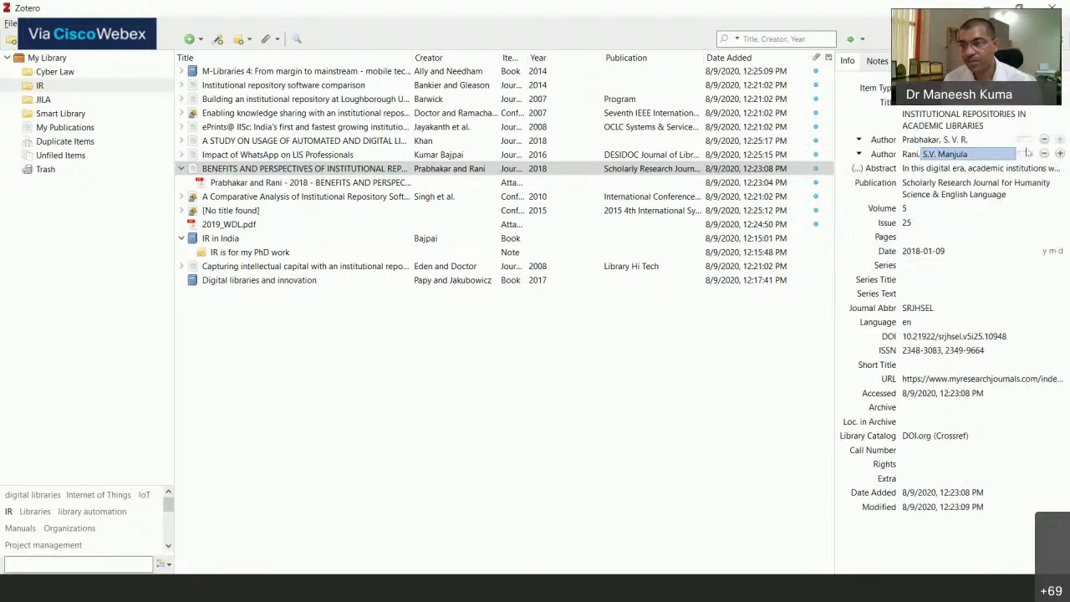
left_click(986, 120)
right_click(978, 119)
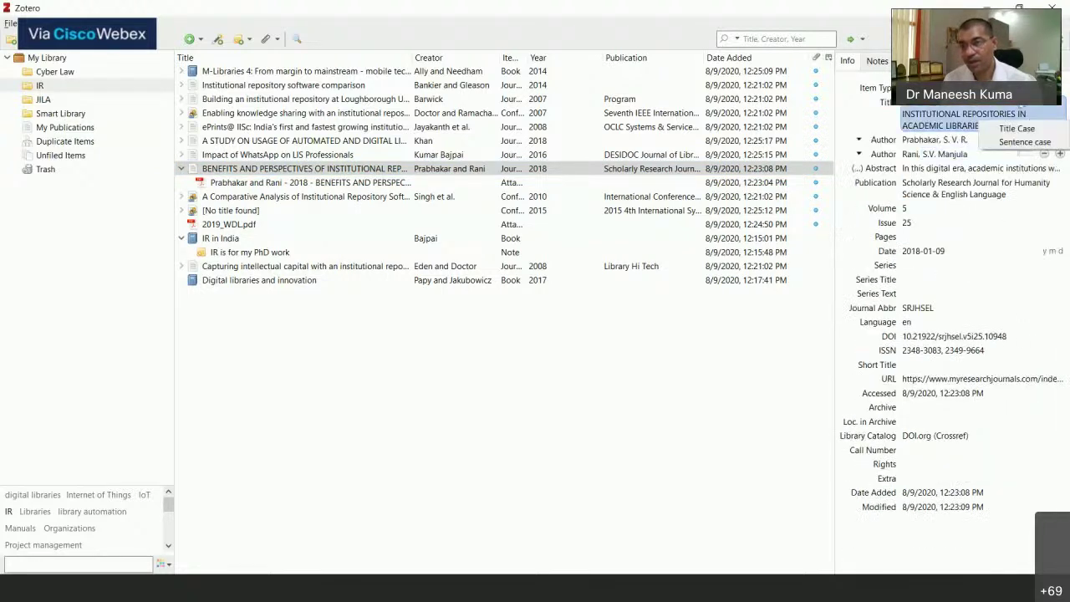
left_click(908, 109)
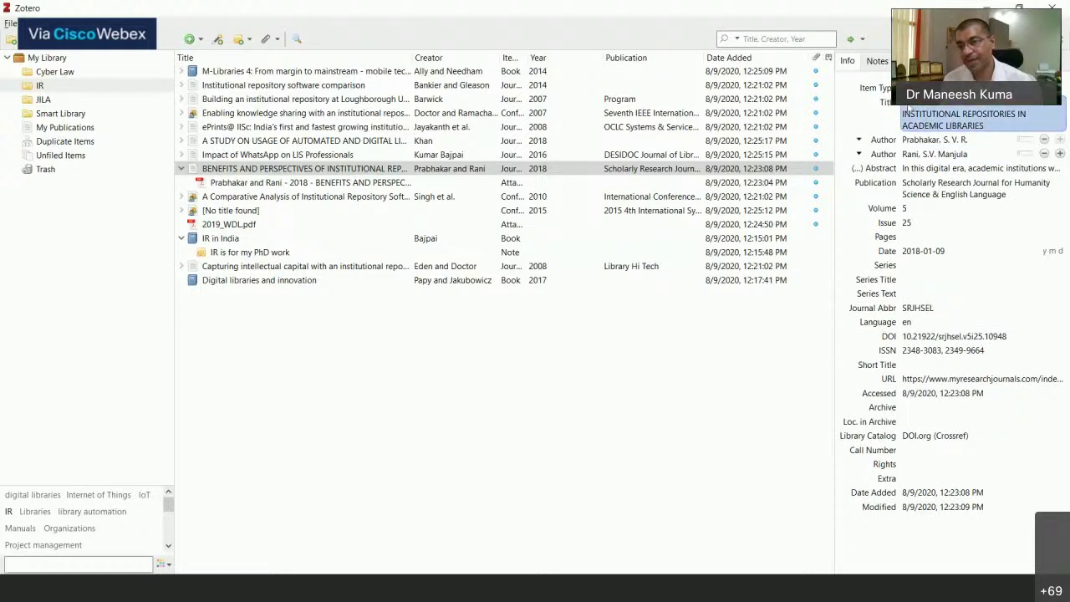
right_click(1052, 127)
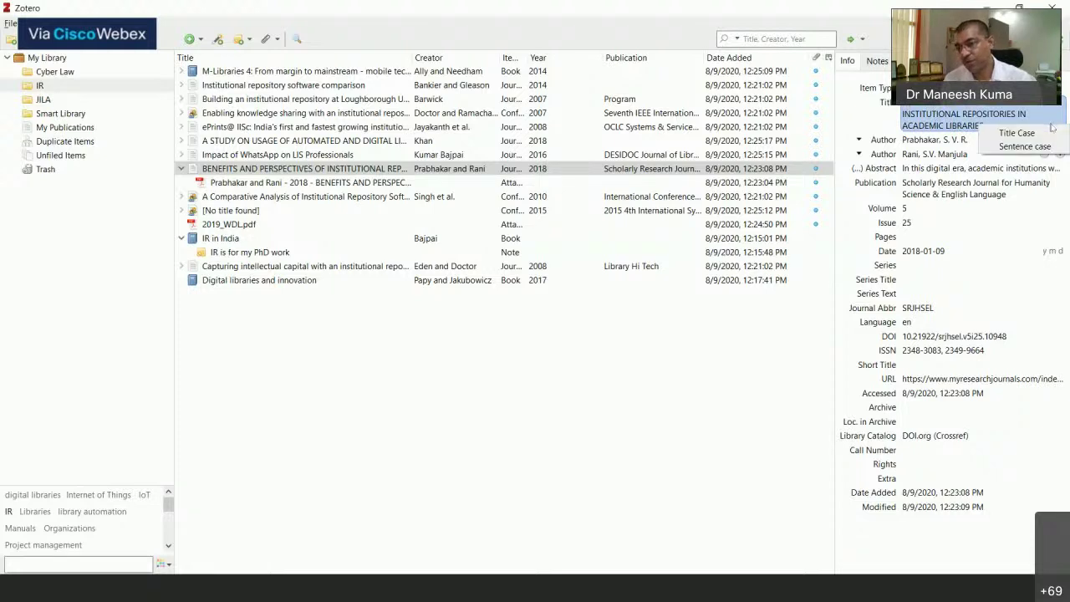
left_click(1038, 136)
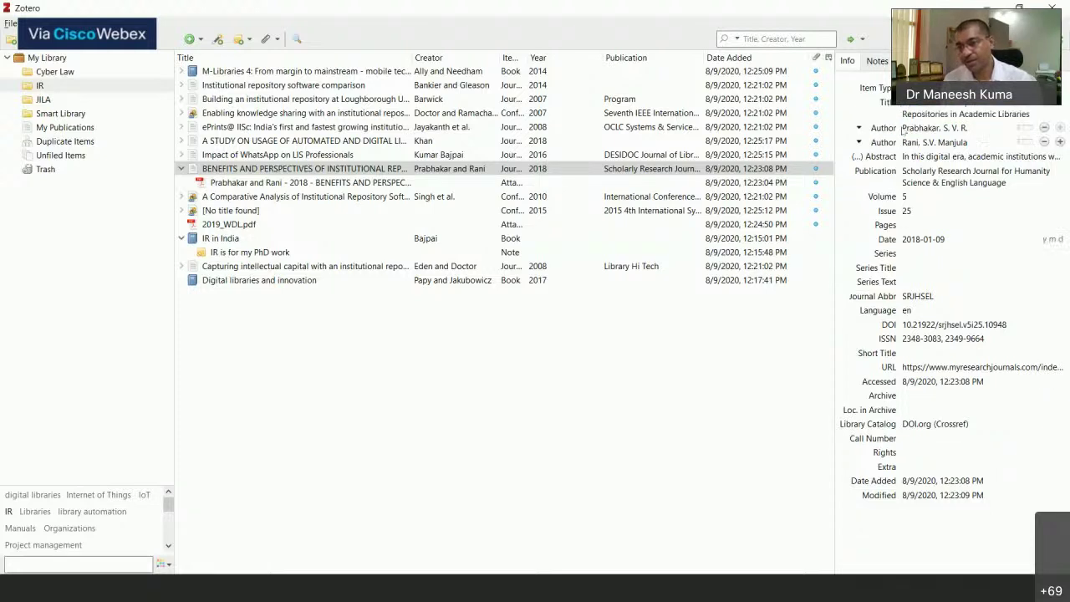
right_click(1048, 121)
left_click(1032, 139)
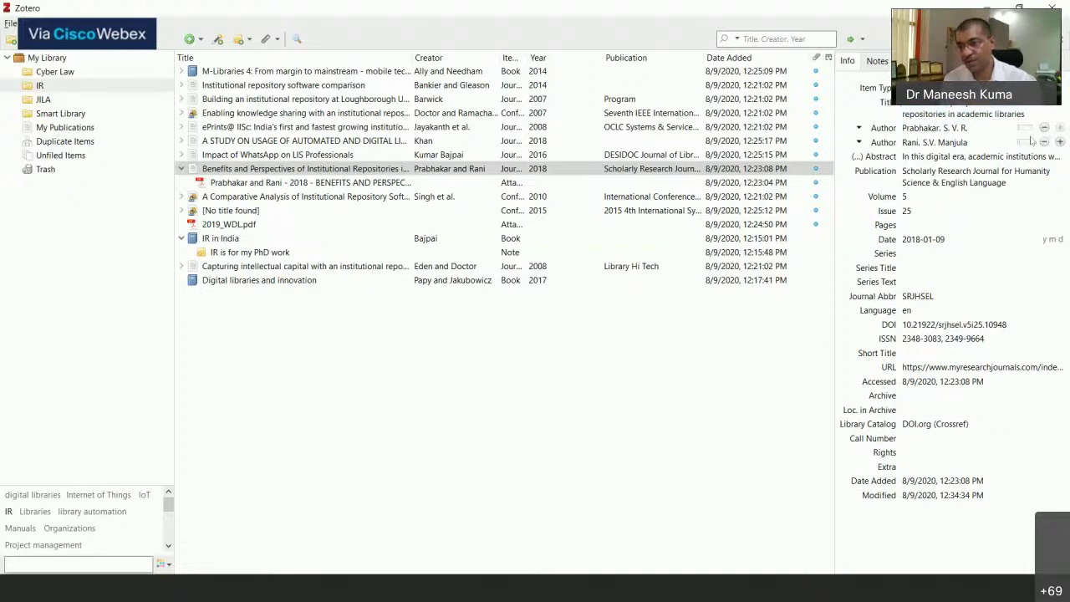
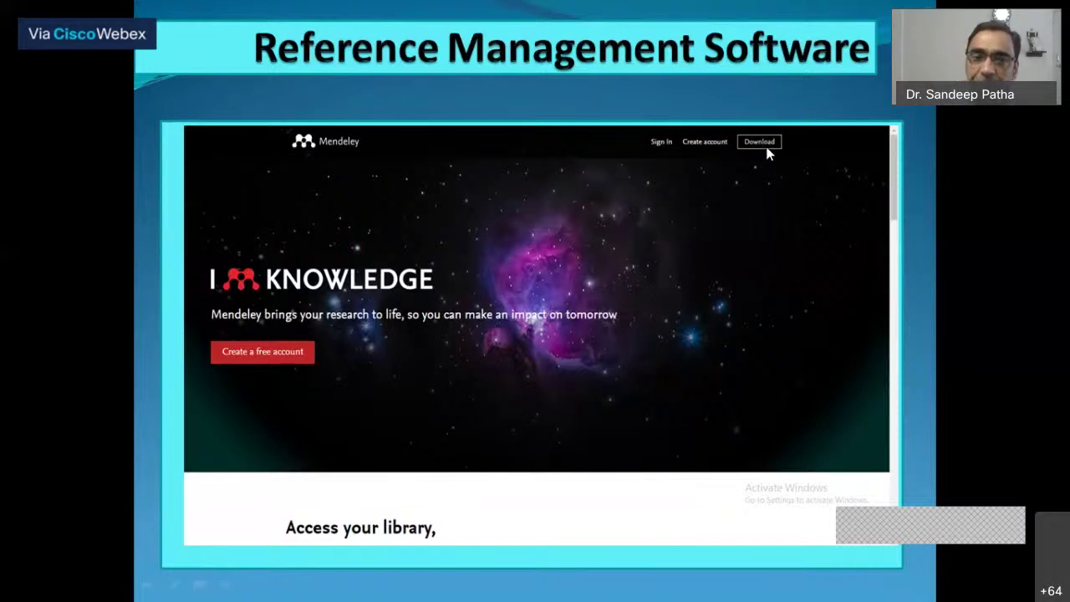
left_click(499, 208)
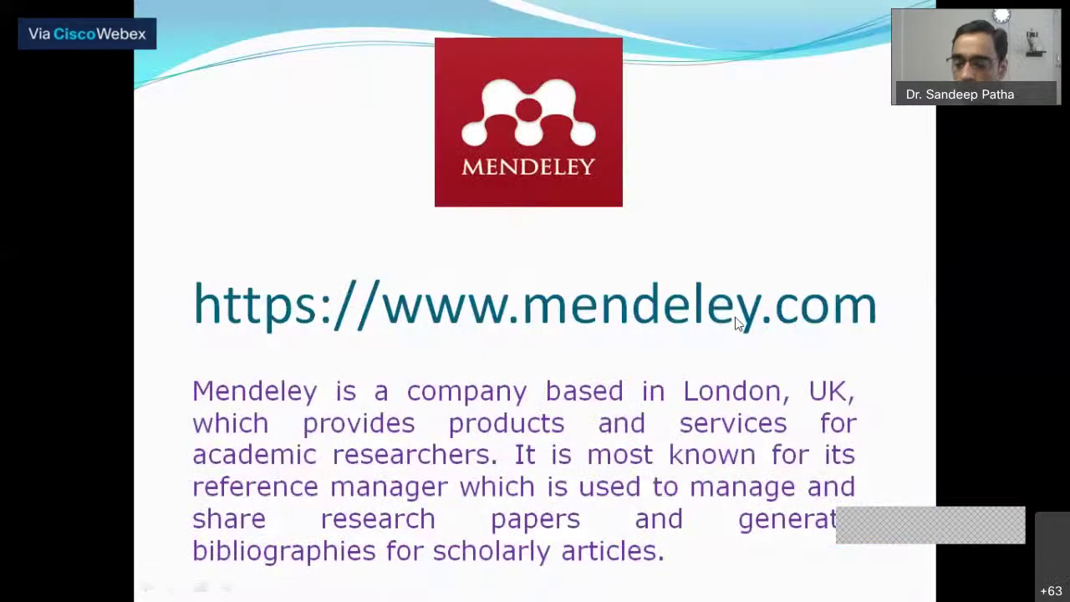
key("Left")
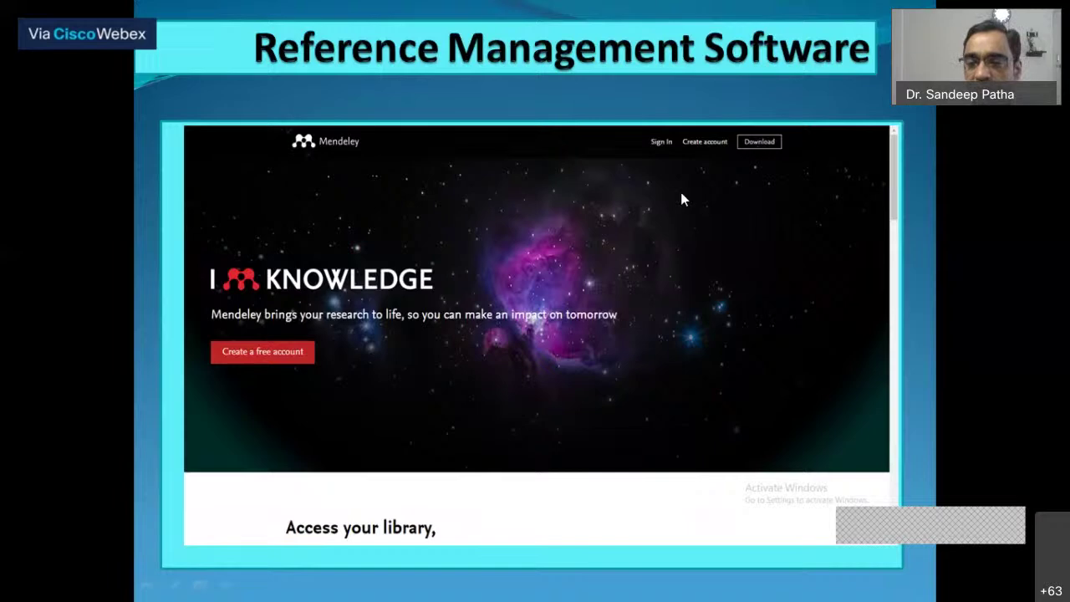
left_click(757, 144)
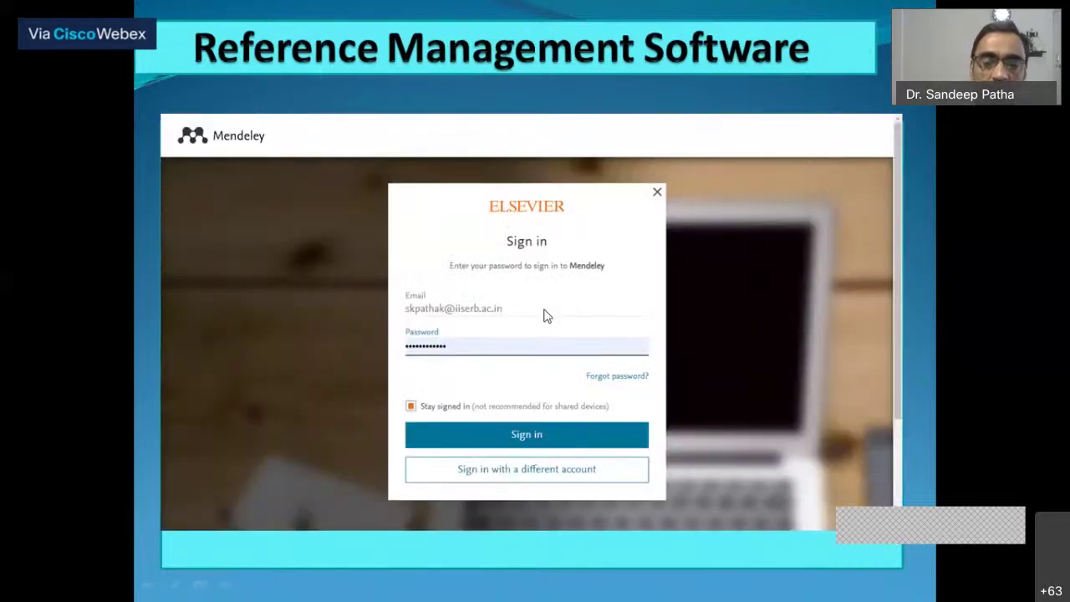
left_click(528, 355)
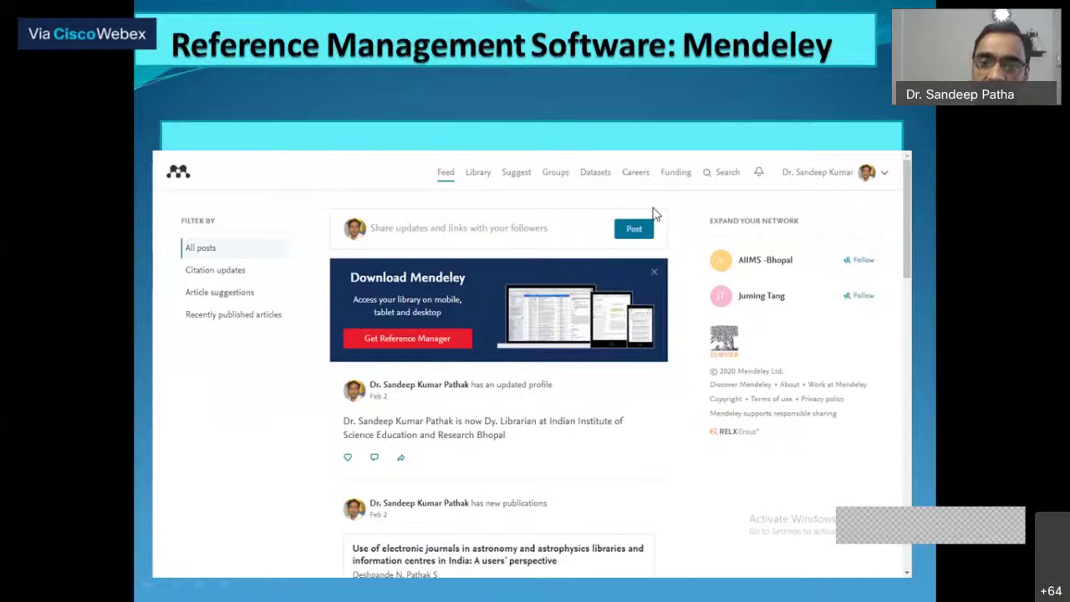
left_click(683, 173)
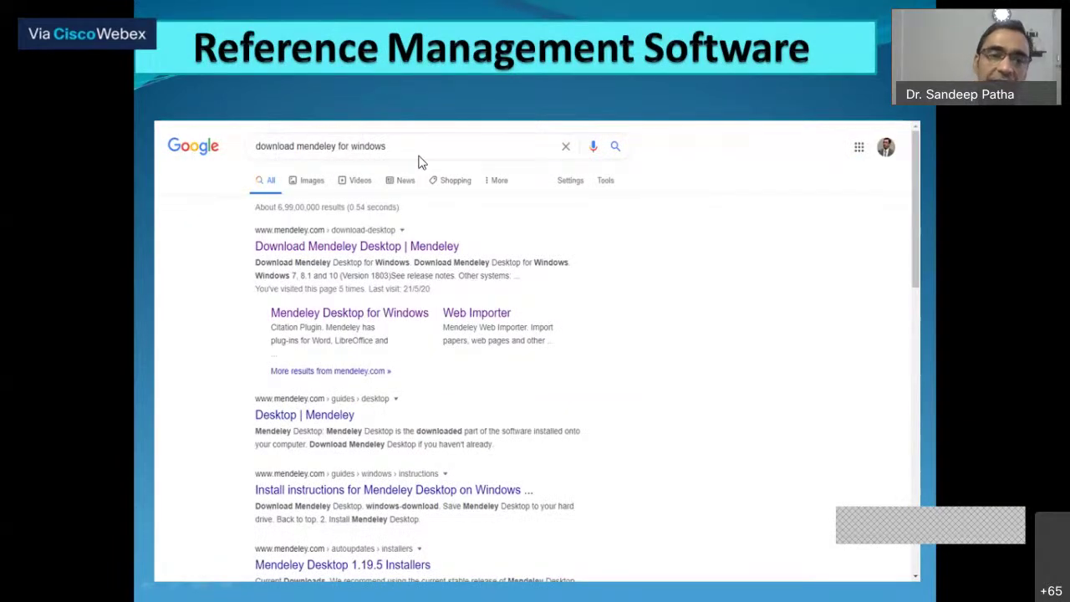
left_click(378, 265)
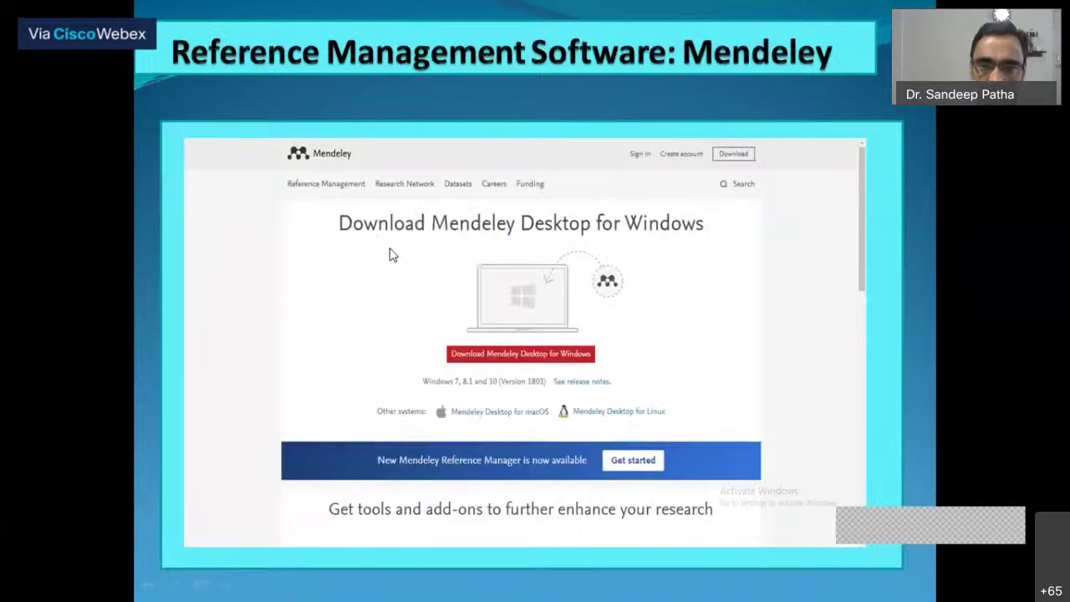
left_click(515, 361)
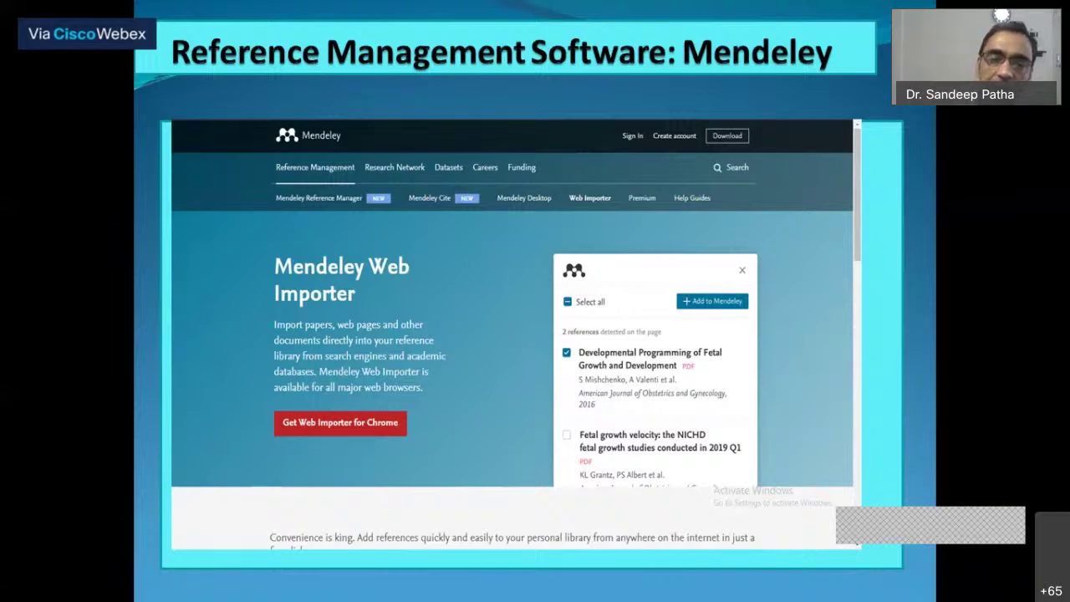
key("Right")
key("Right")
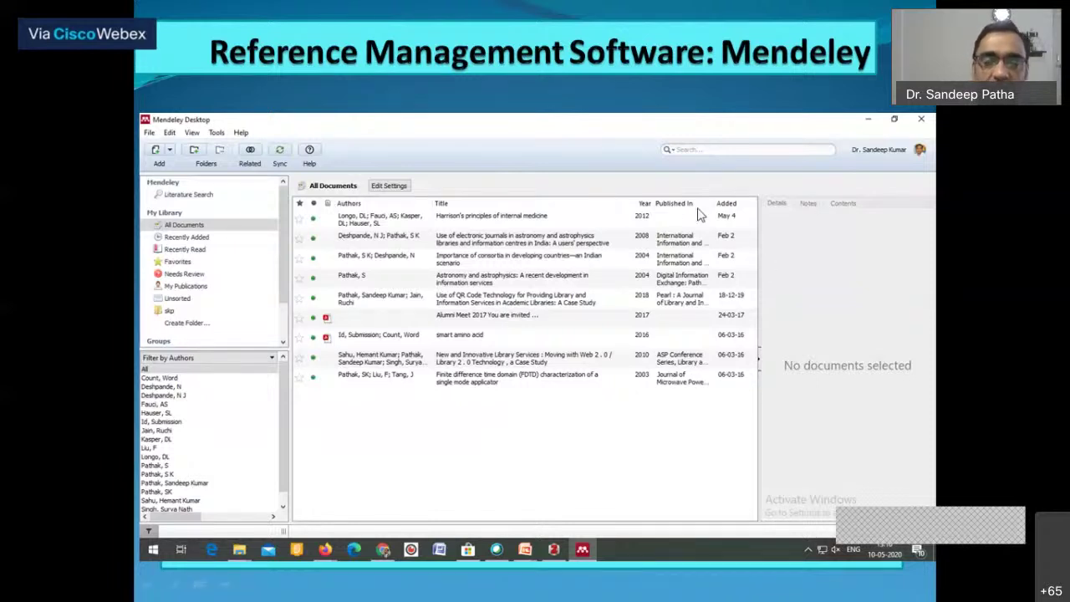
key("Right")
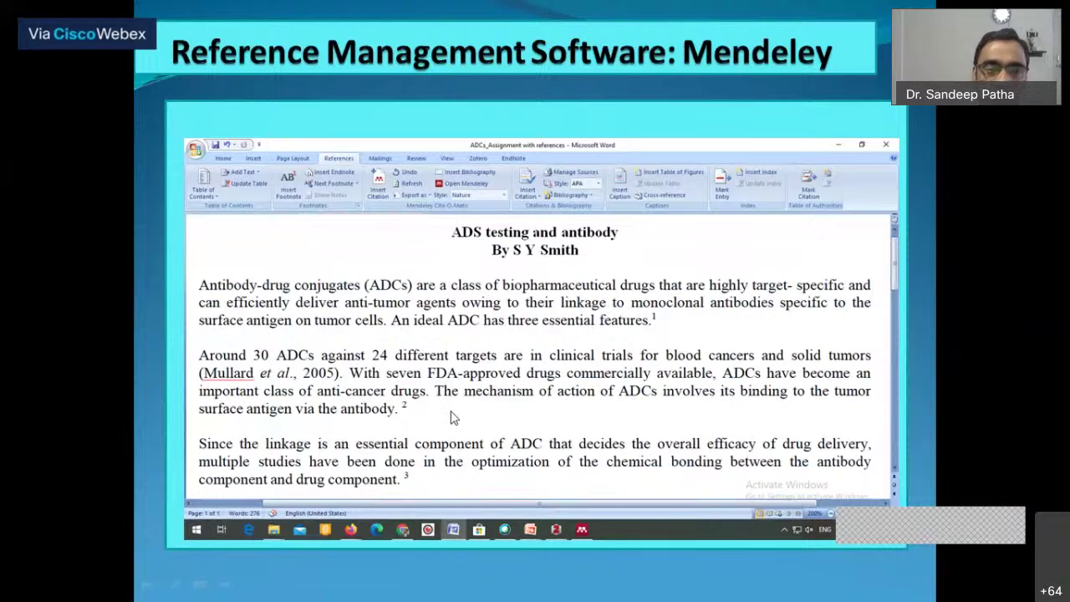
scroll(451, 418, "down", 5)
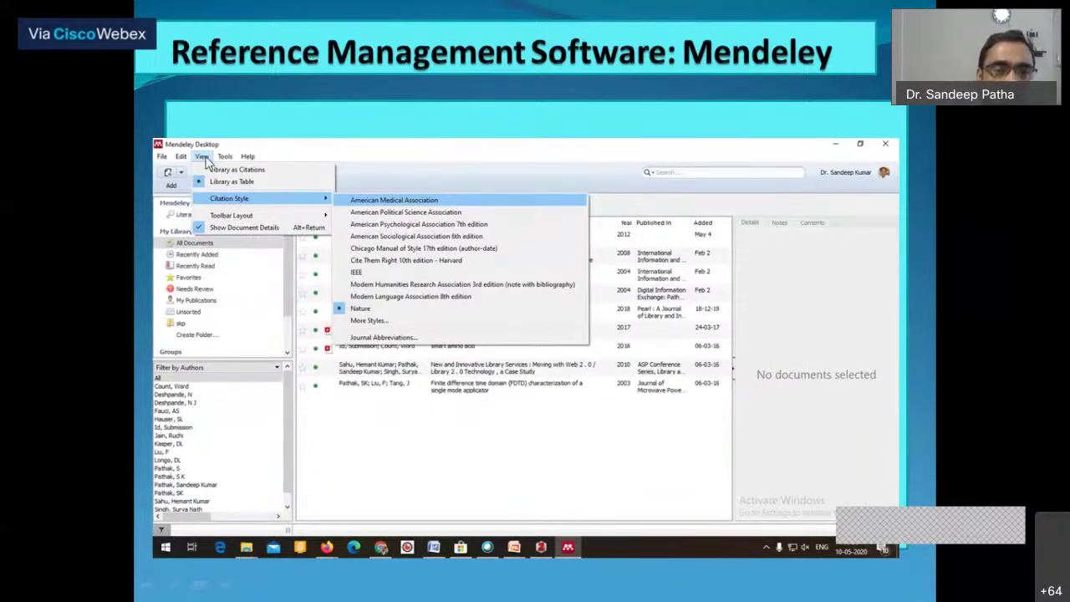
left_click(456, 267)
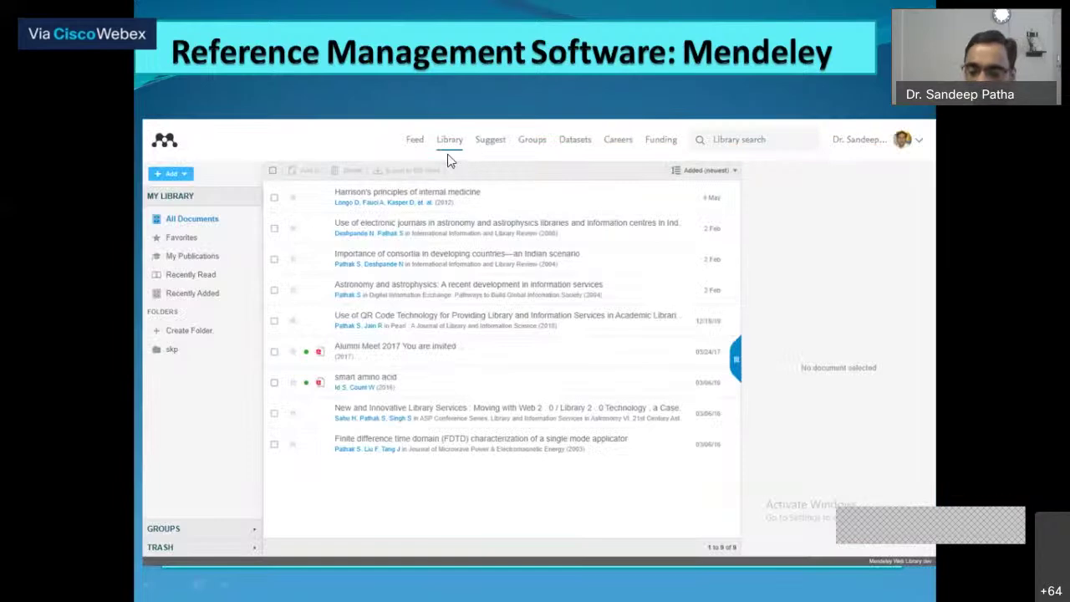
left_click(450, 227)
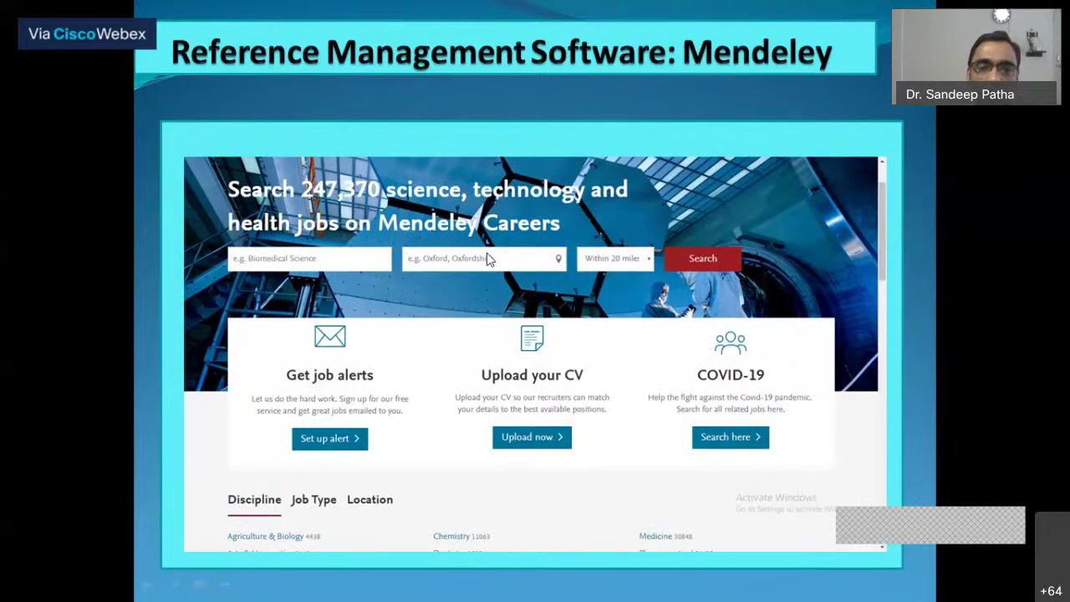
left_click(445, 269)
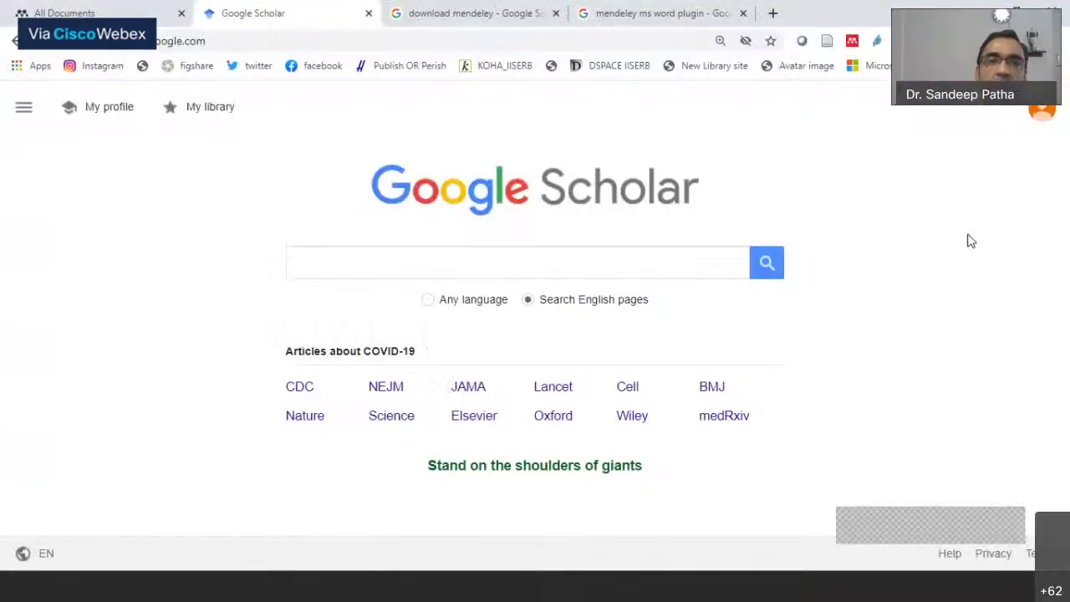
Open Google in place of the Google Scholar page, search for "mendeley" and open the official Mendeley website.
left_click(88, 14)
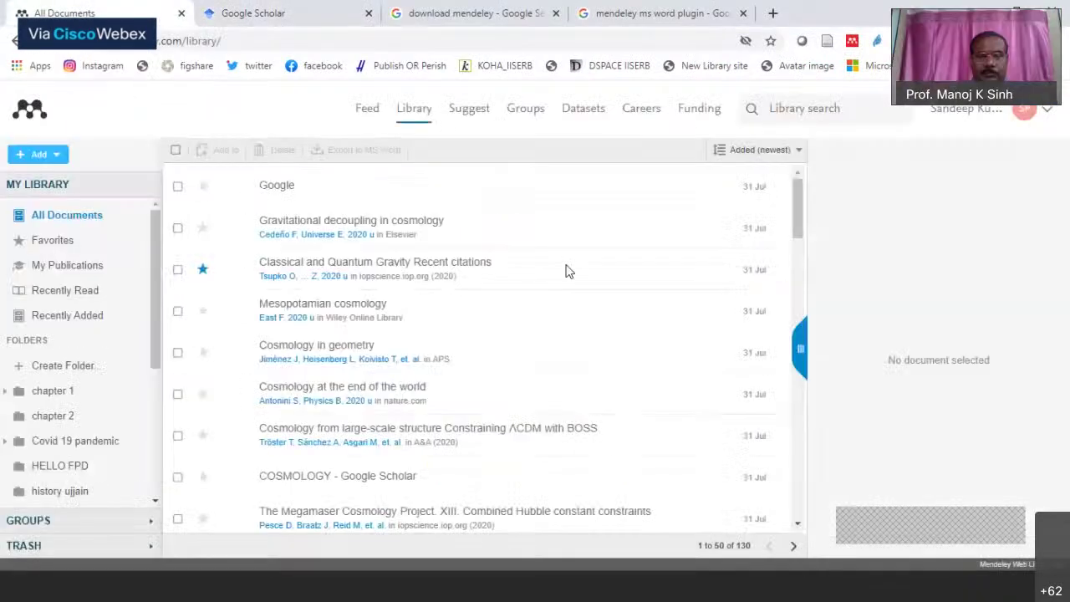
left_click(206, 16)
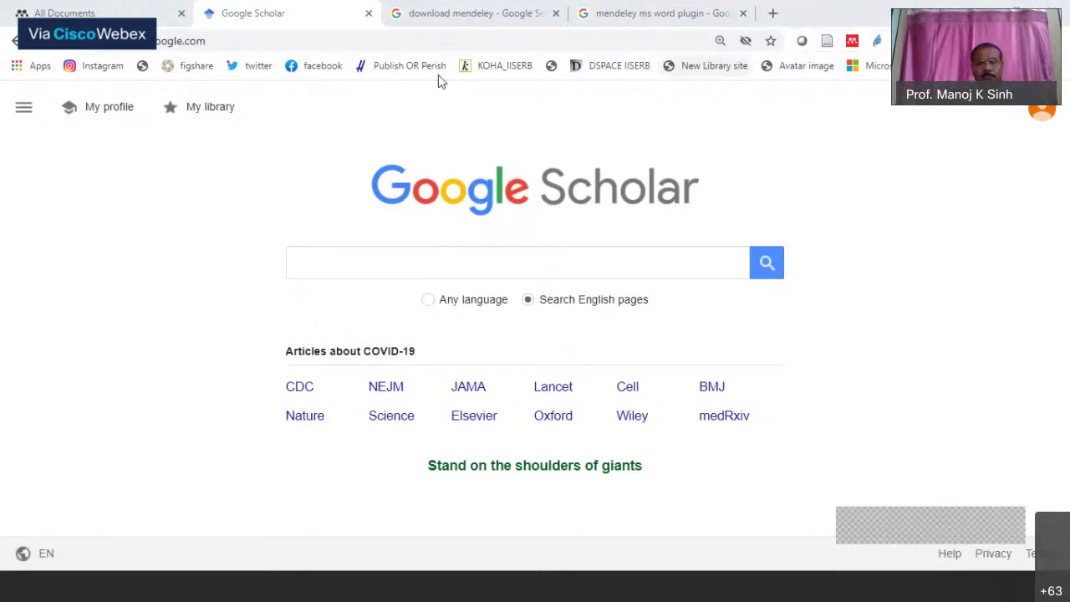
left_click(368, 262)
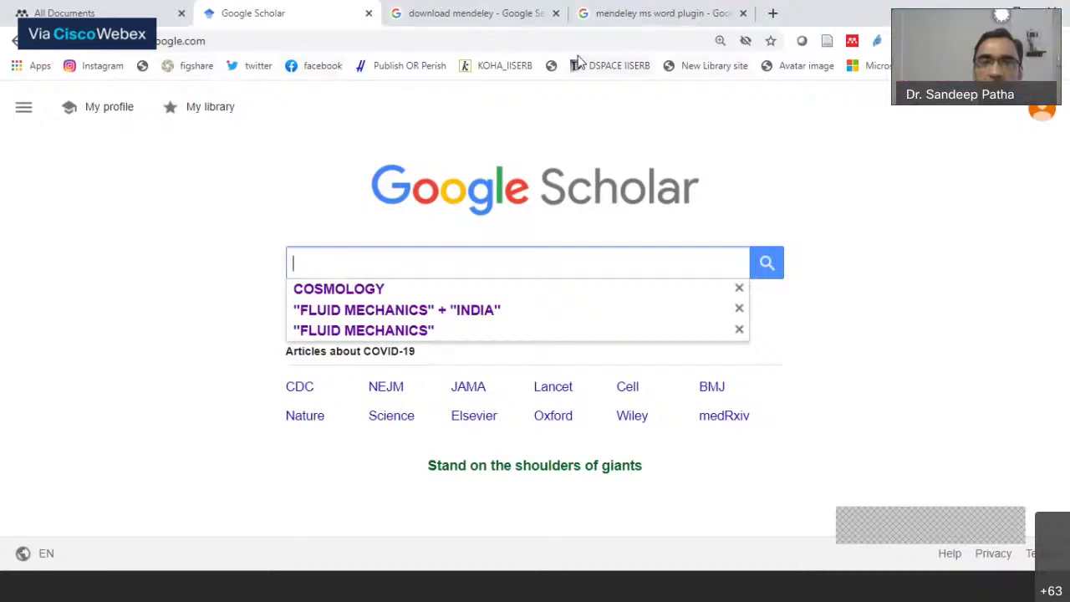
left_click(320, 40)
type("google")
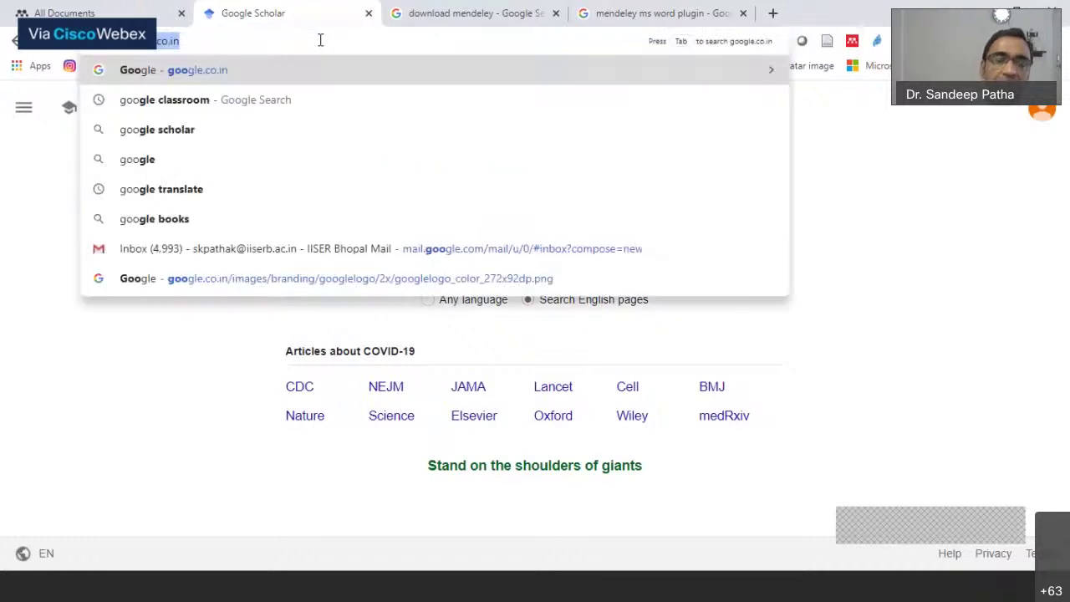
key("Return")
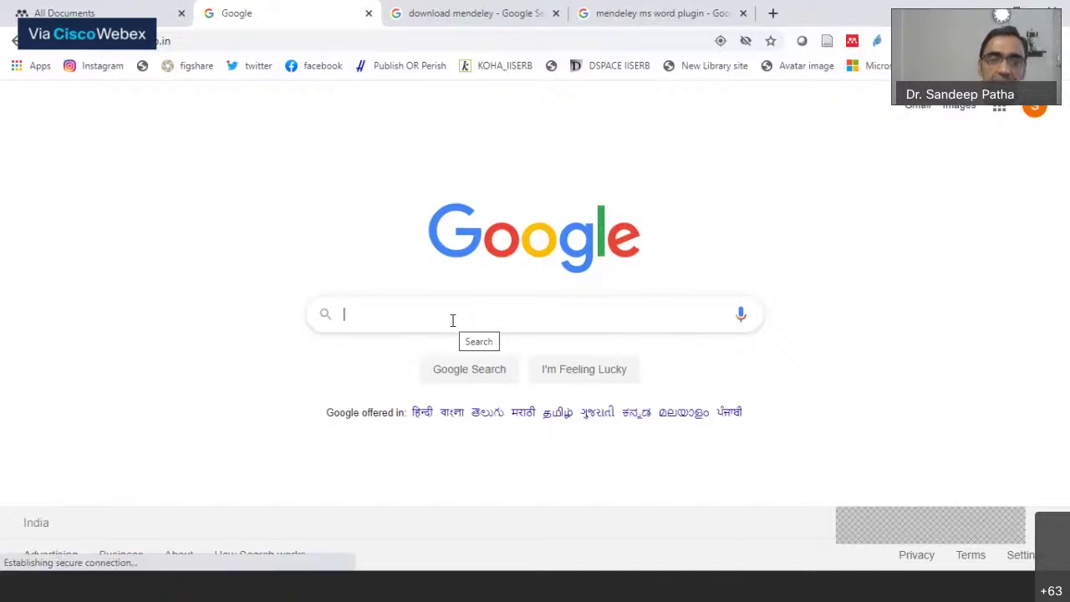
type("mendeley")
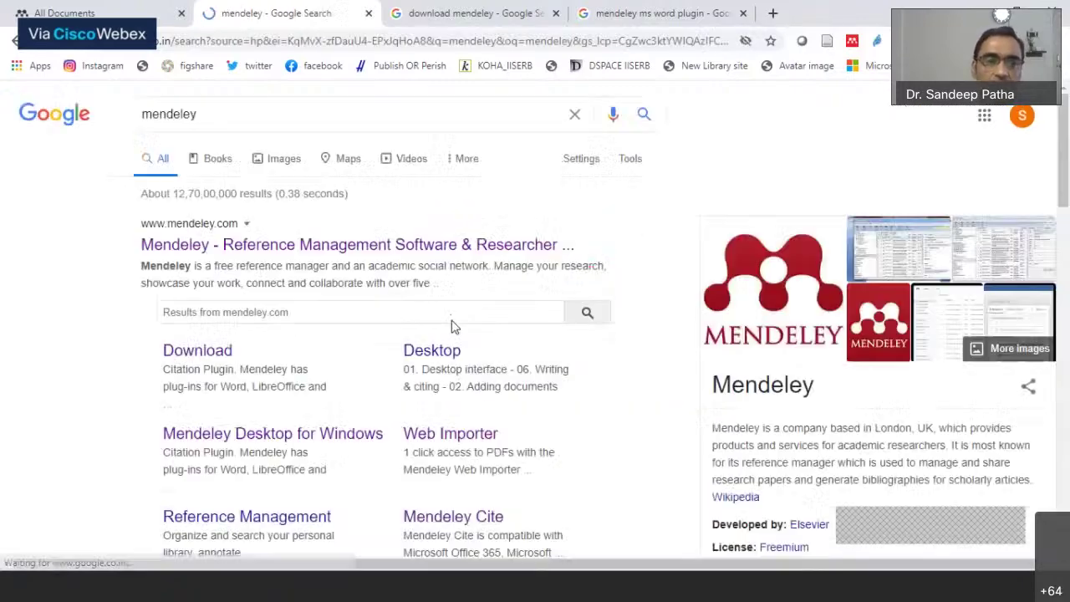
left_click(200, 249)
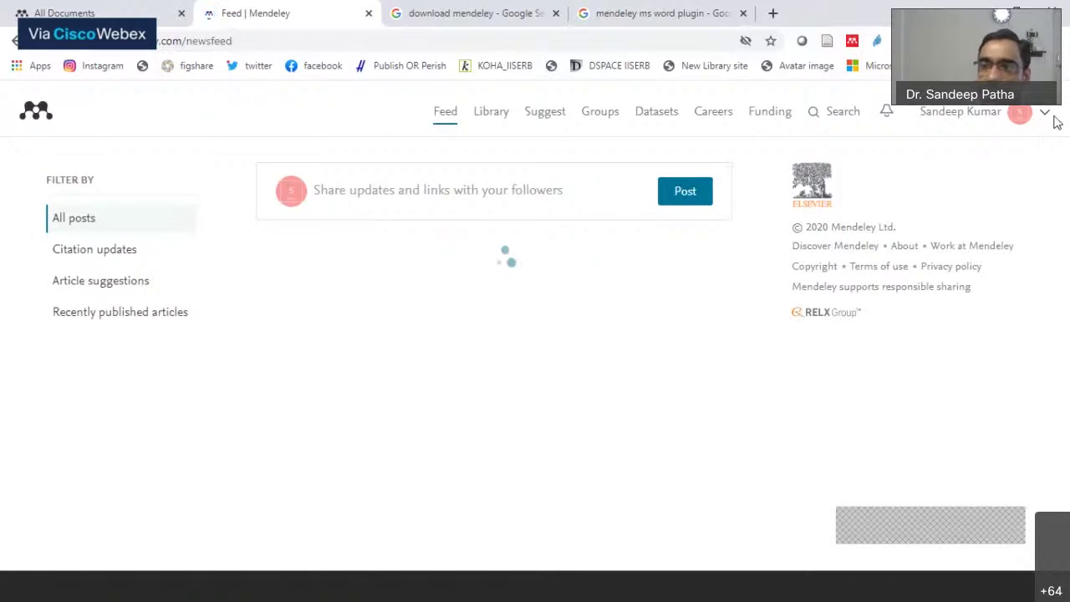
Log out of the Mendeley account and reload the home page without the "/?interaction_required=true" part of its address.
left_click(1037, 113)
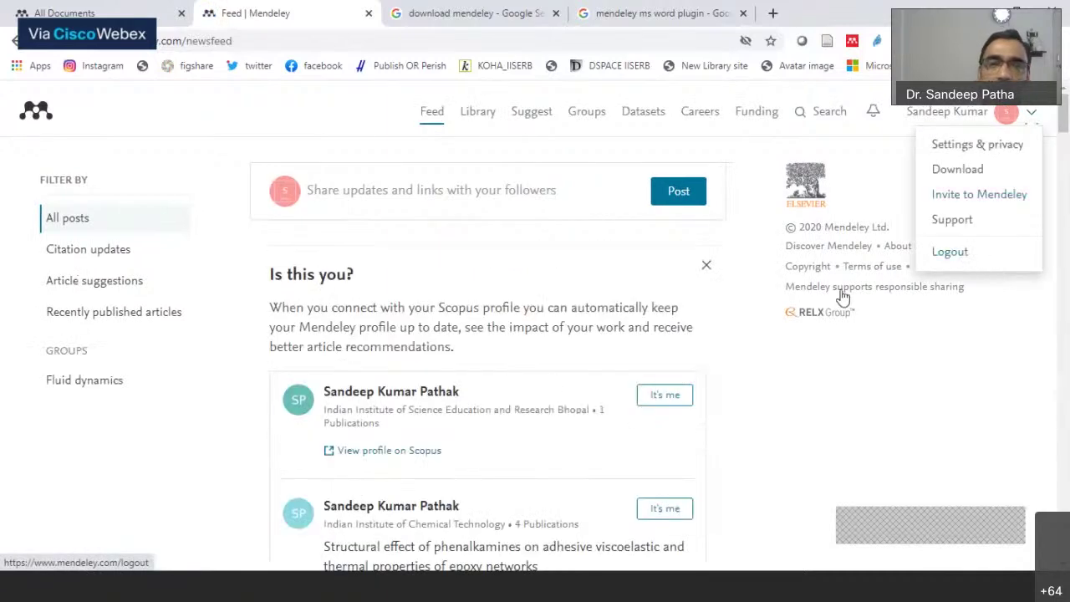
left_click(949, 251)
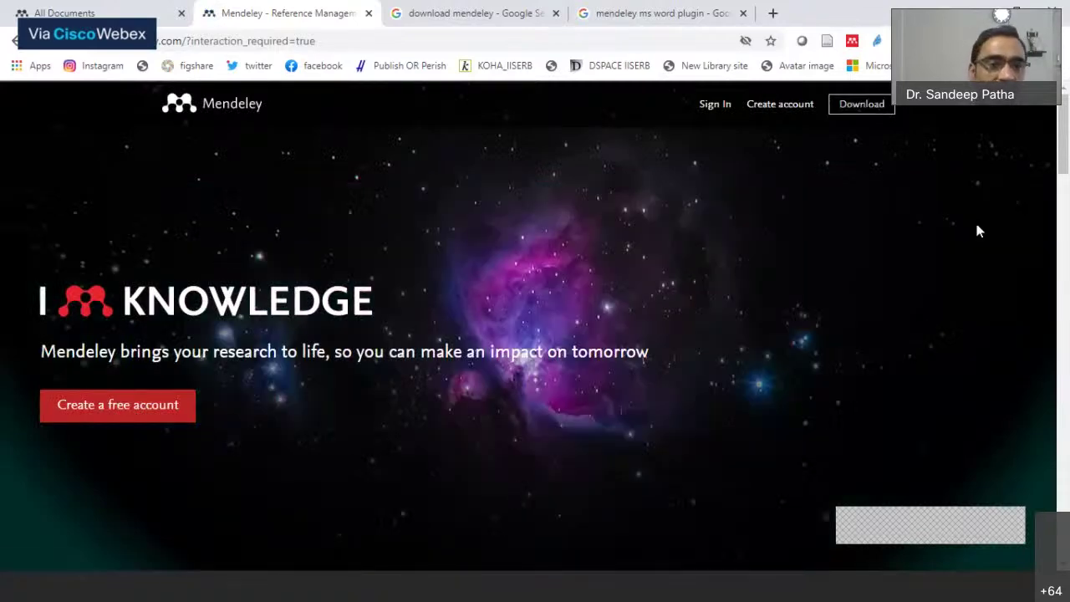
left_click_drag(182, 40, 388, 39)
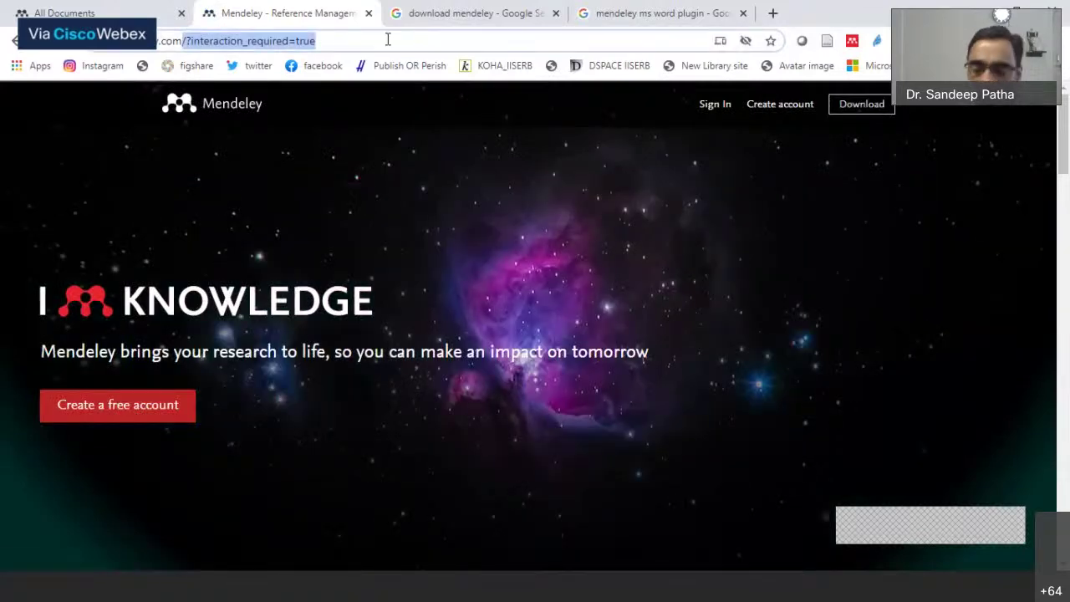
key("BackSpace")
key("Return")
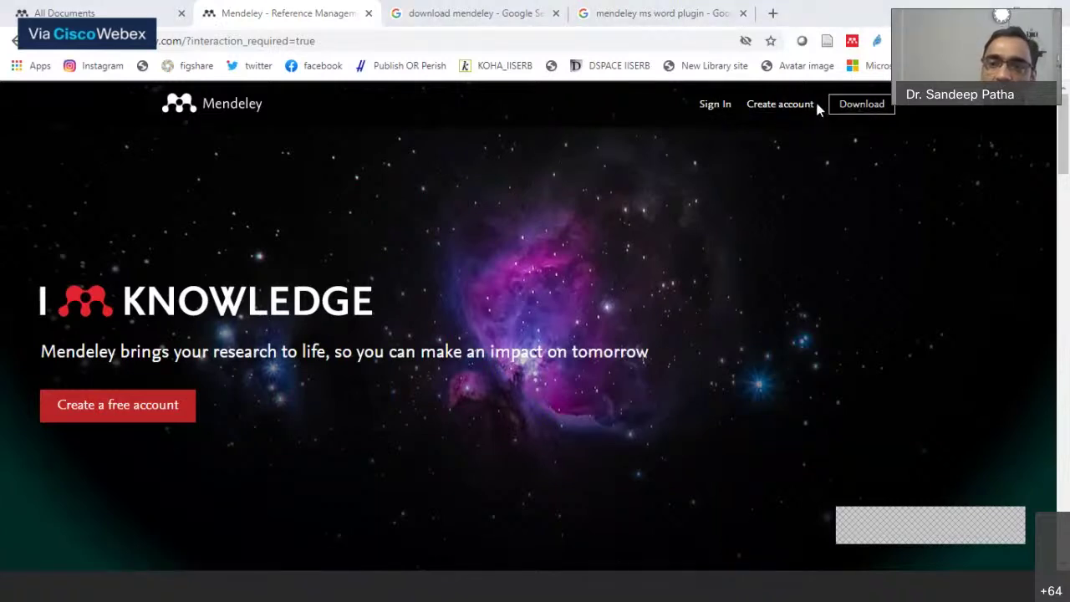
Sign in to Mendeley with the remembered account that was already signed in today, using its saved credentials.
left_click(715, 108)
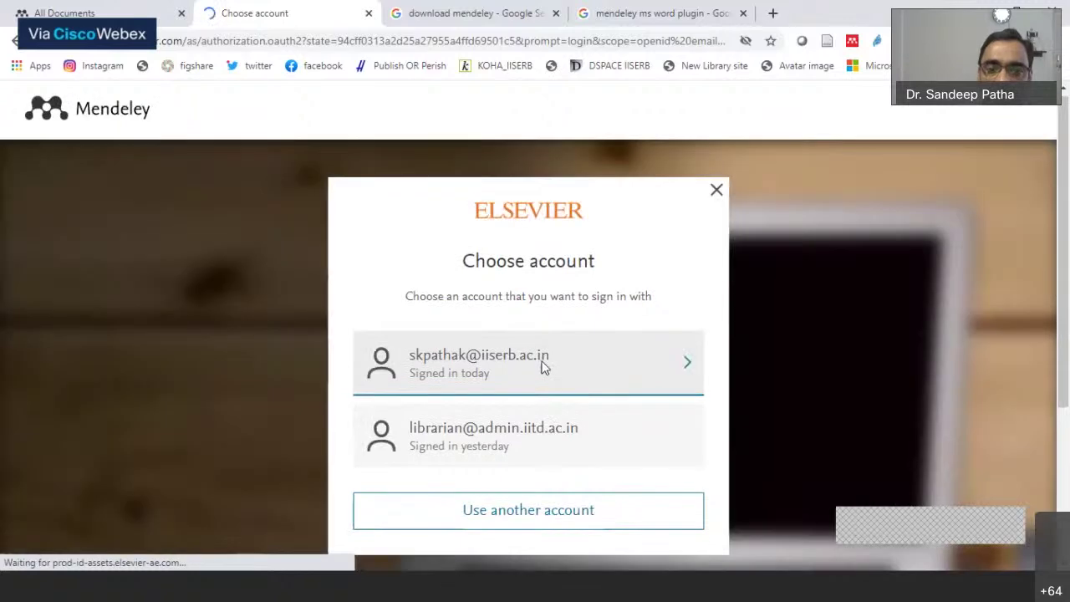
left_click(636, 368)
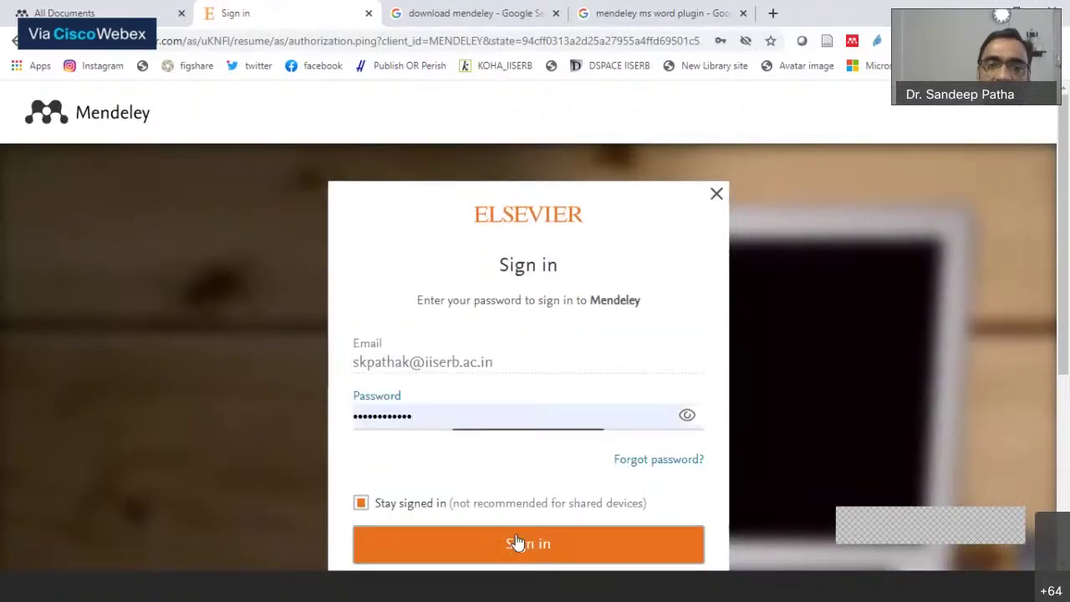
left_click(517, 543)
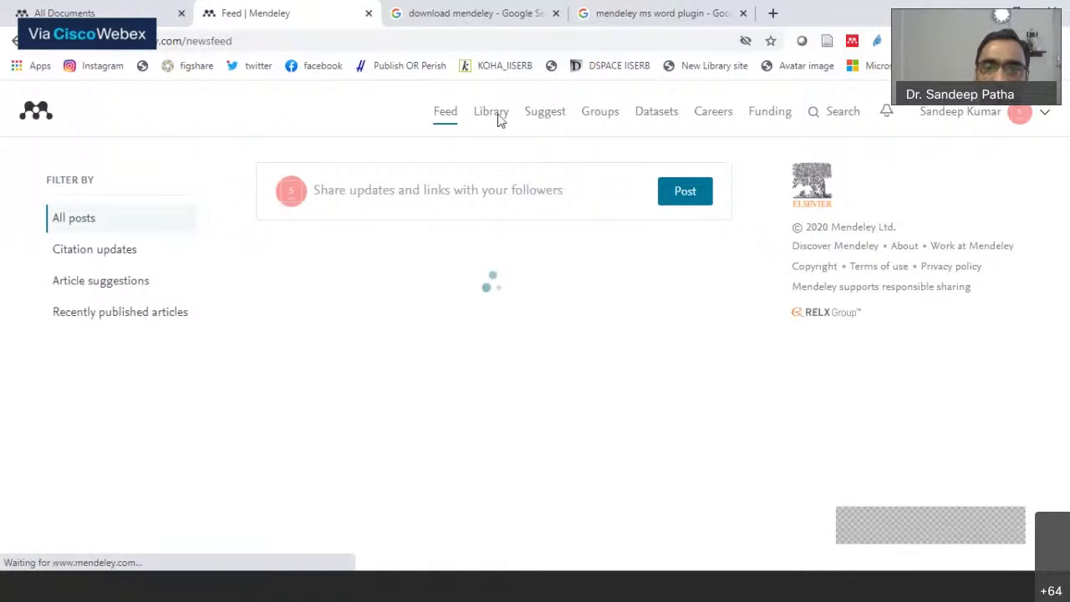
Open the Mendeley library and show the contents of the "test 99" folder.
left_click(464, 122)
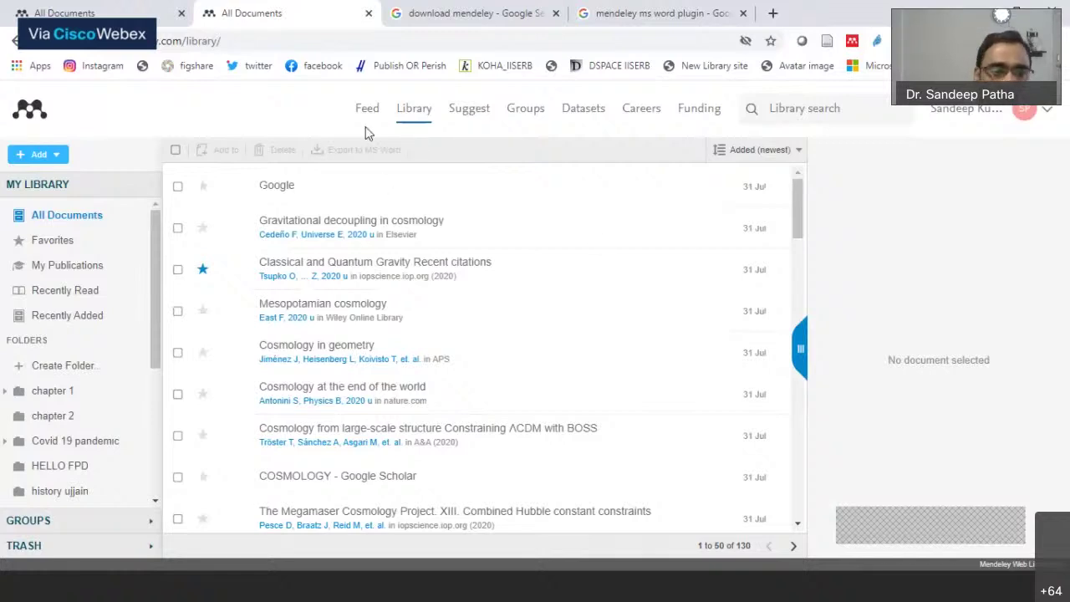
scroll(79, 483, "down", 3)
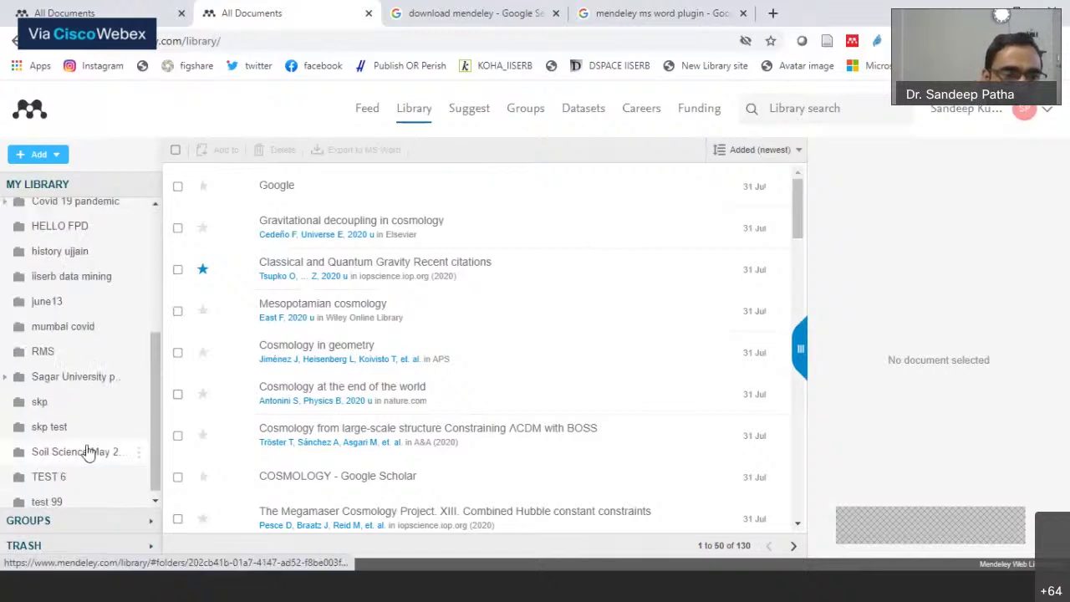
left_click(61, 497)
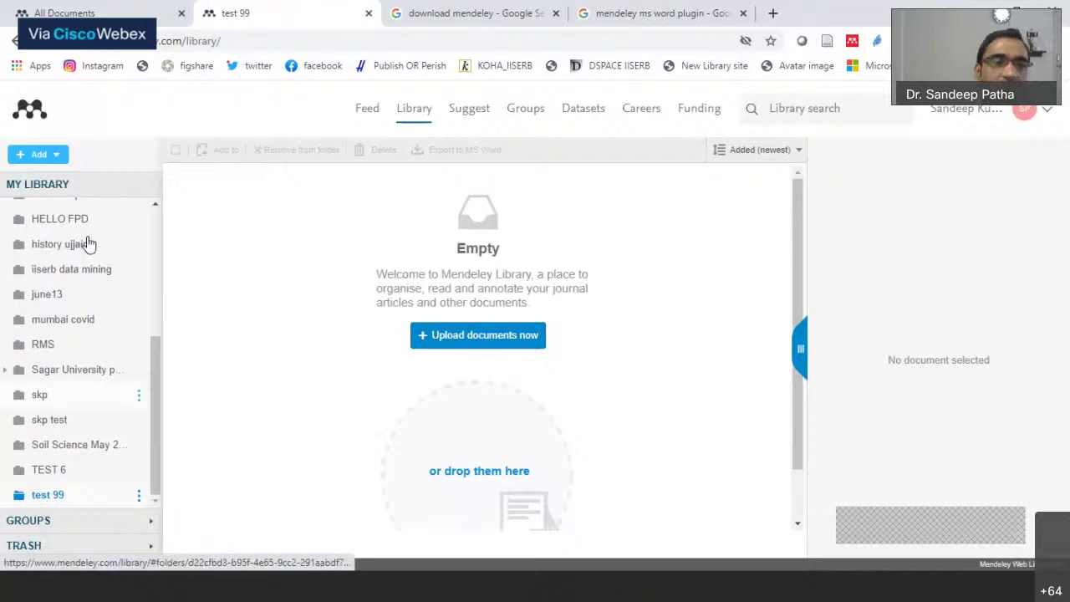
Create a new folder named "Covid 2020 and Libraries" inside the "test 99" folder.
left_click(56, 159)
left_click(63, 209)
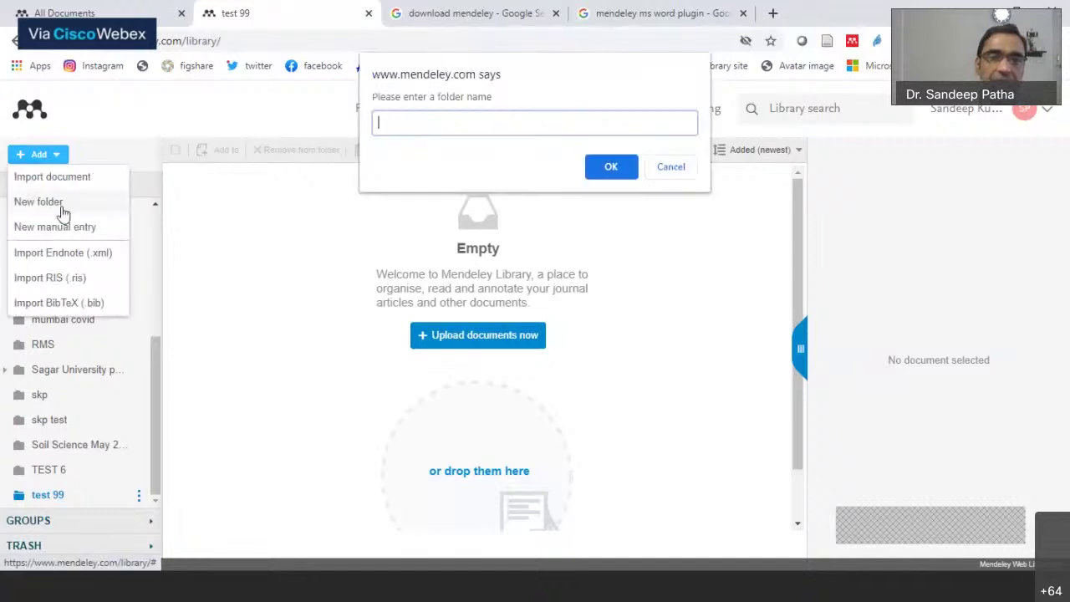
type("A")
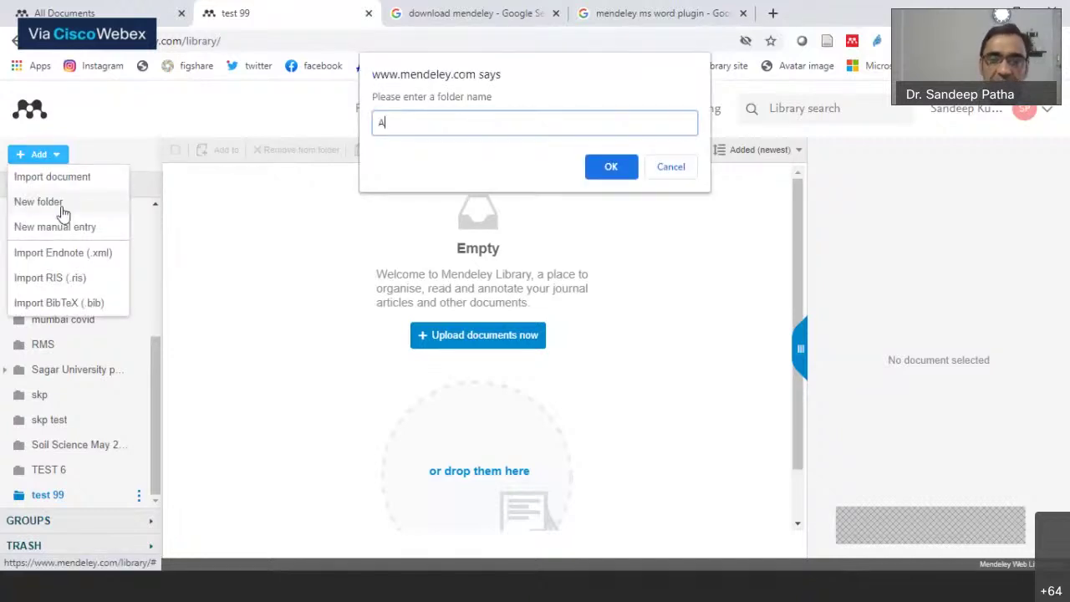
type("d")
key("BackSpace")
key("BackSpace")
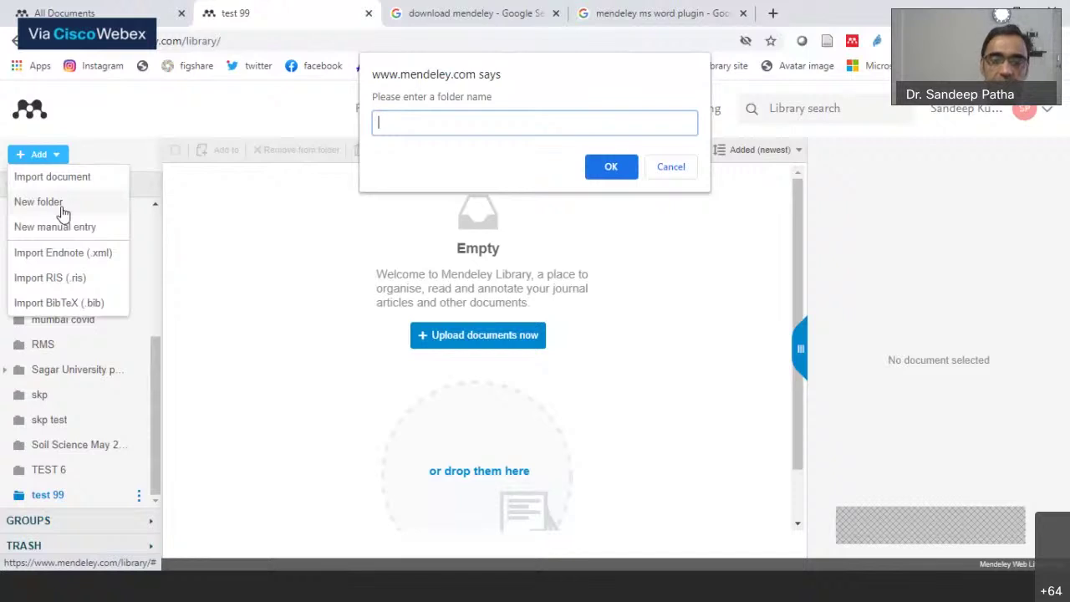
type("Sk")
key("BackSpace")
key("BackSpace")
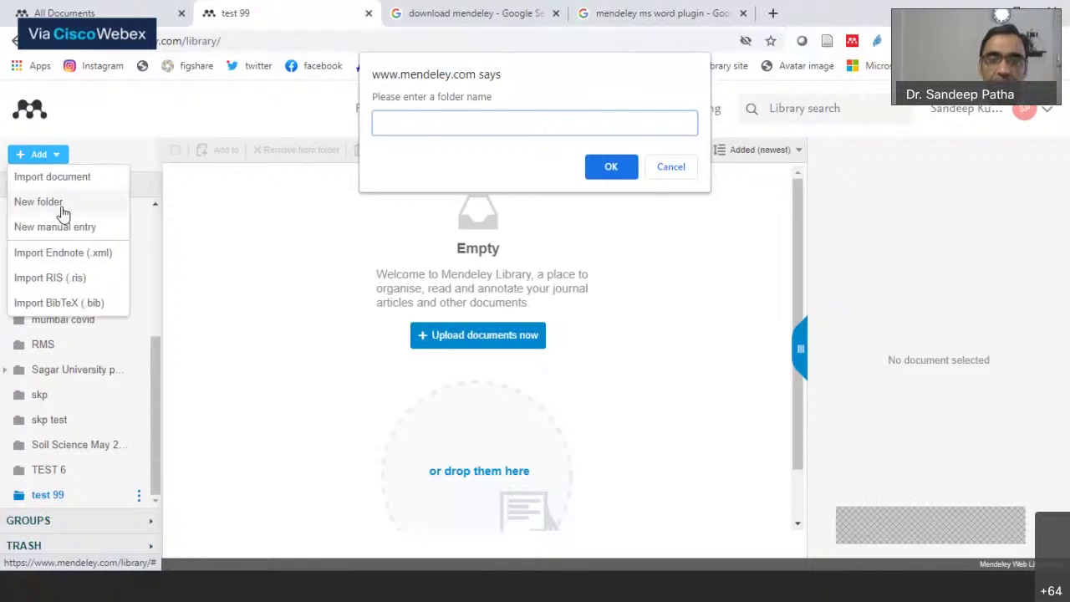
type("Covid ")
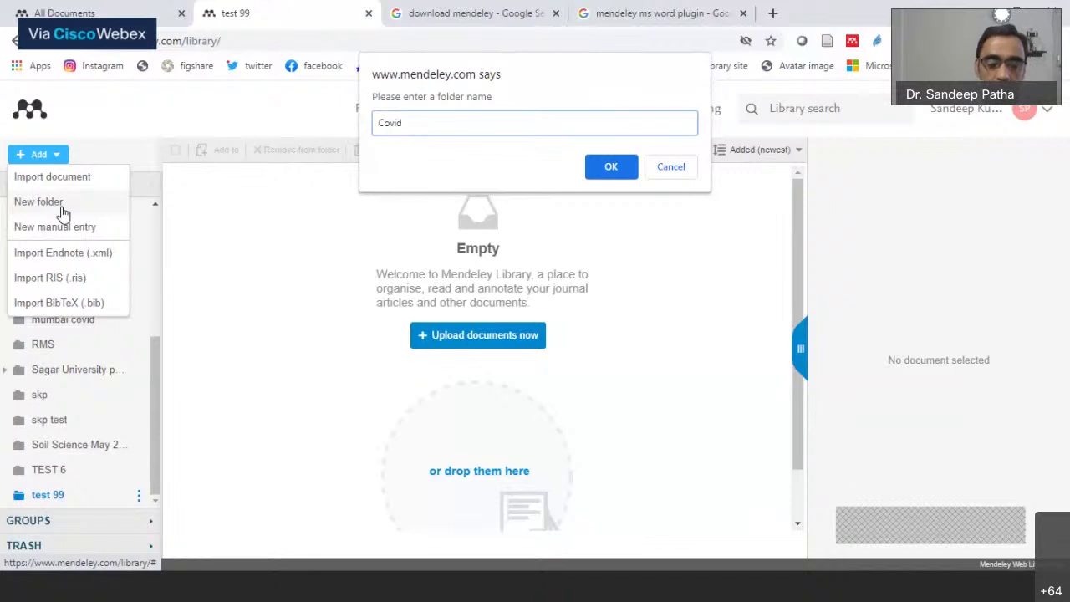
type("2020")
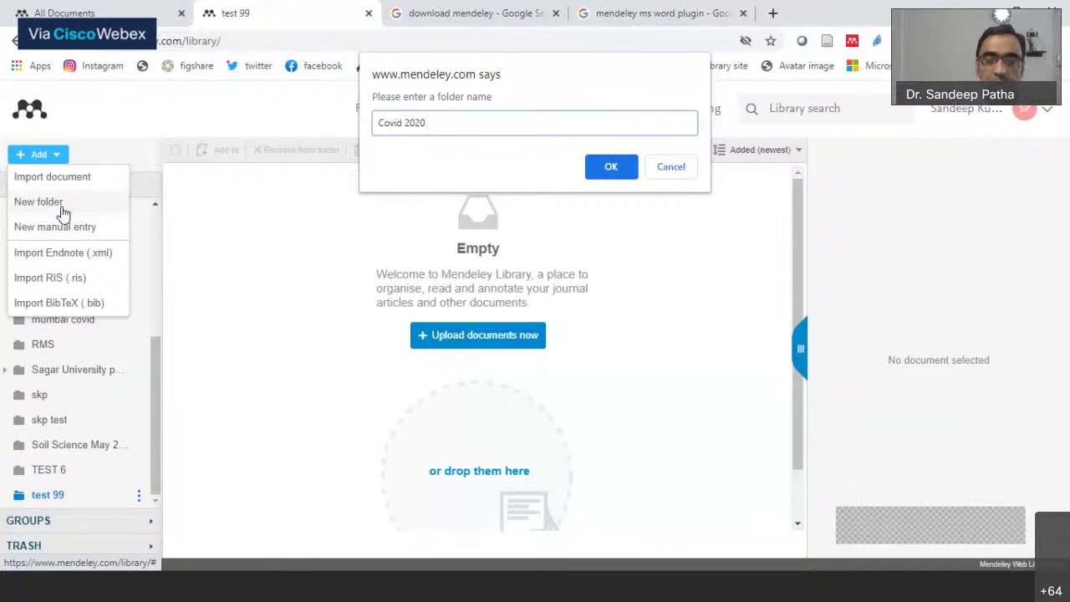
type(" and Libr")
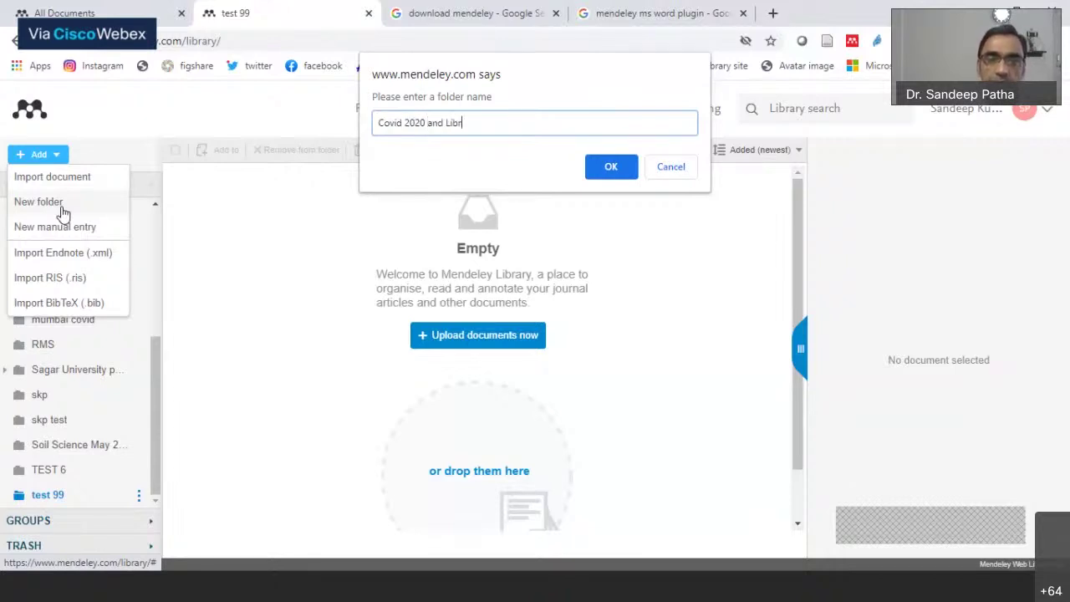
type("aries")
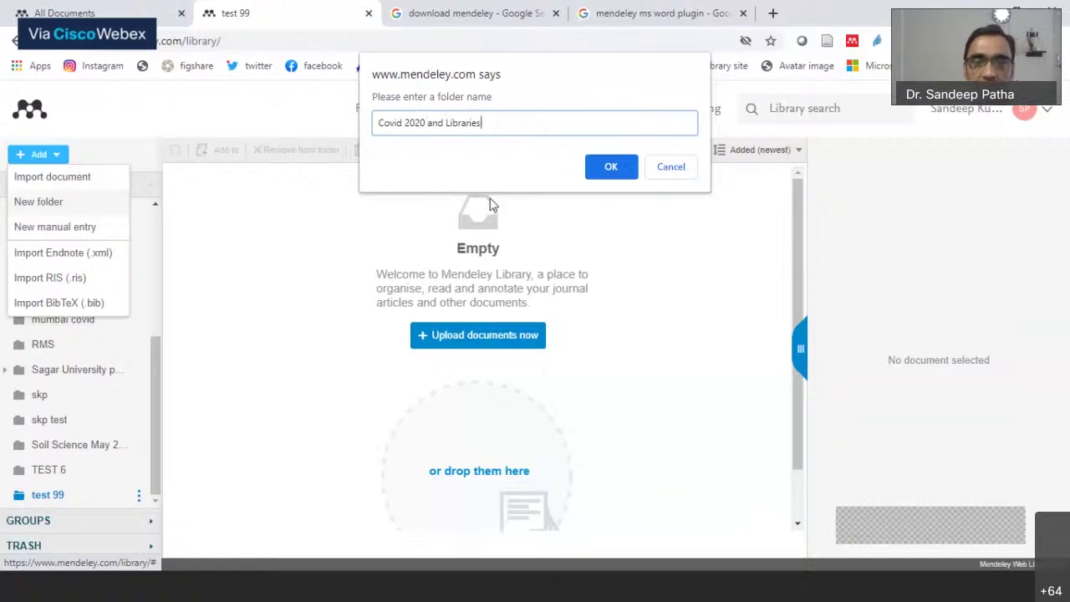
left_click(609, 170)
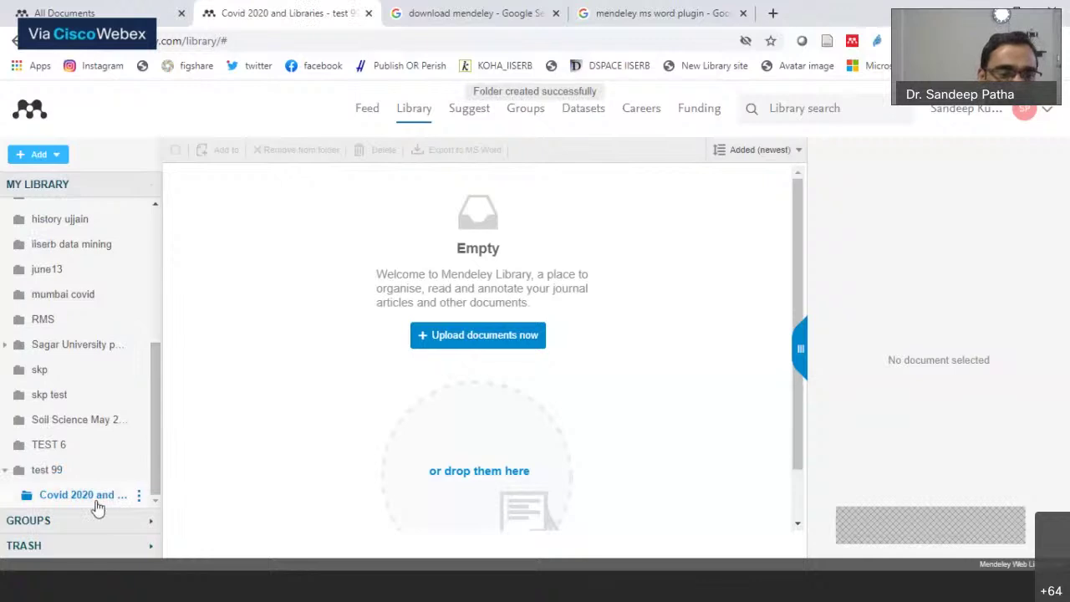
left_click(139, 495)
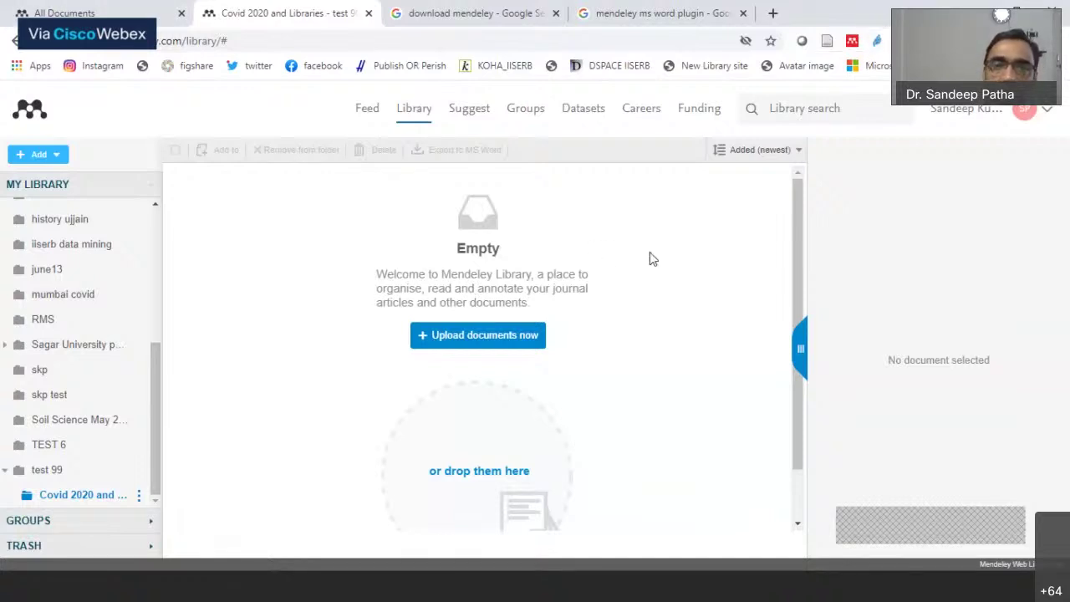
Replace the "download mendeley" Google search with "google scholar" and open the Google Scholar site.
left_click(397, 17)
left_click_drag(317, 110, 36, 124)
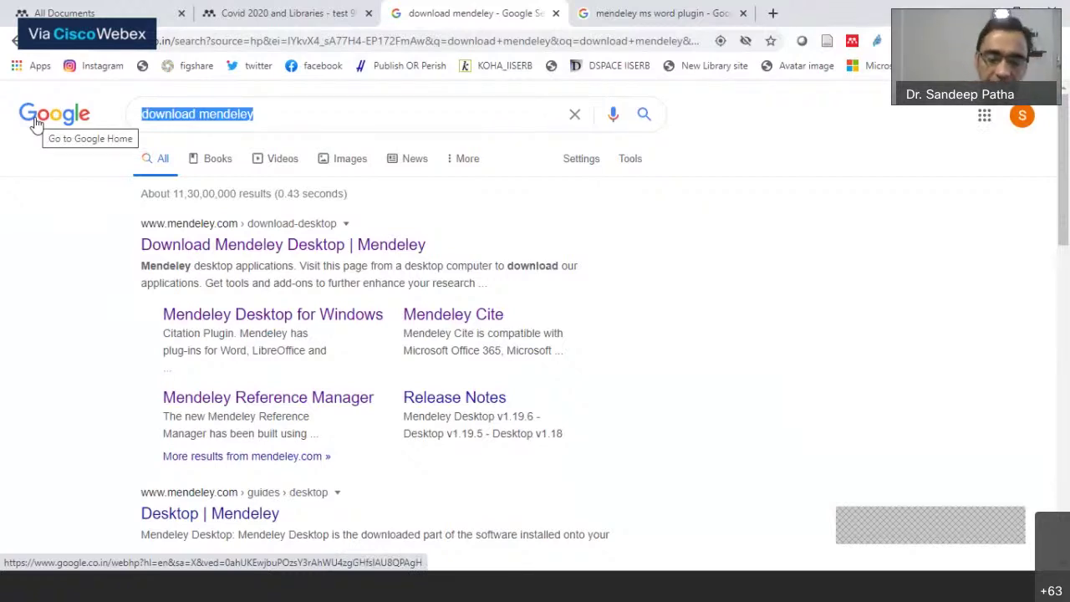
type("google")
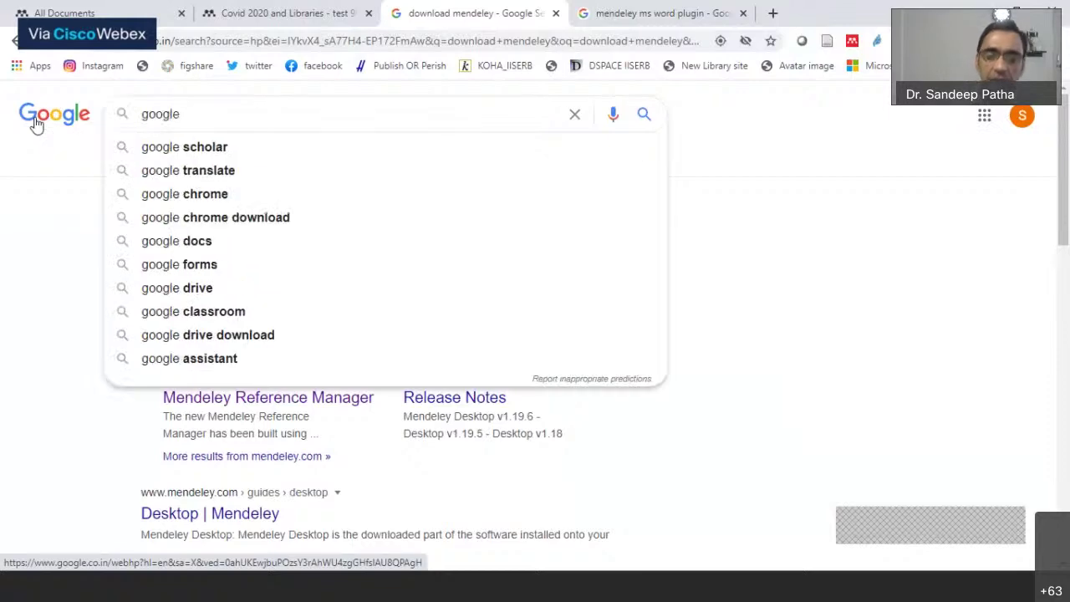
key("Down")
key("Return")
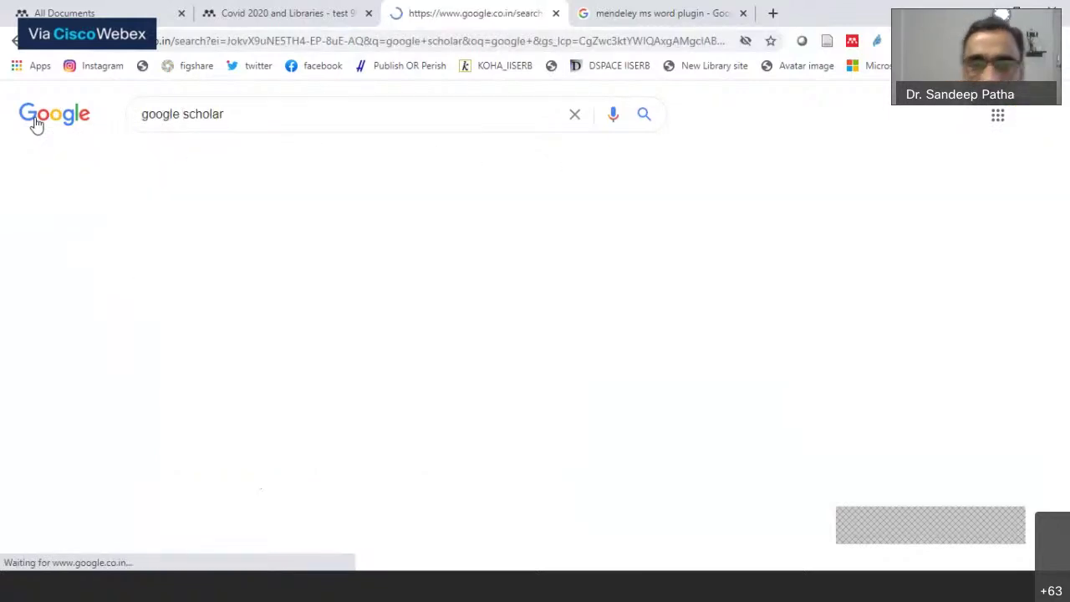
left_click(217, 258)
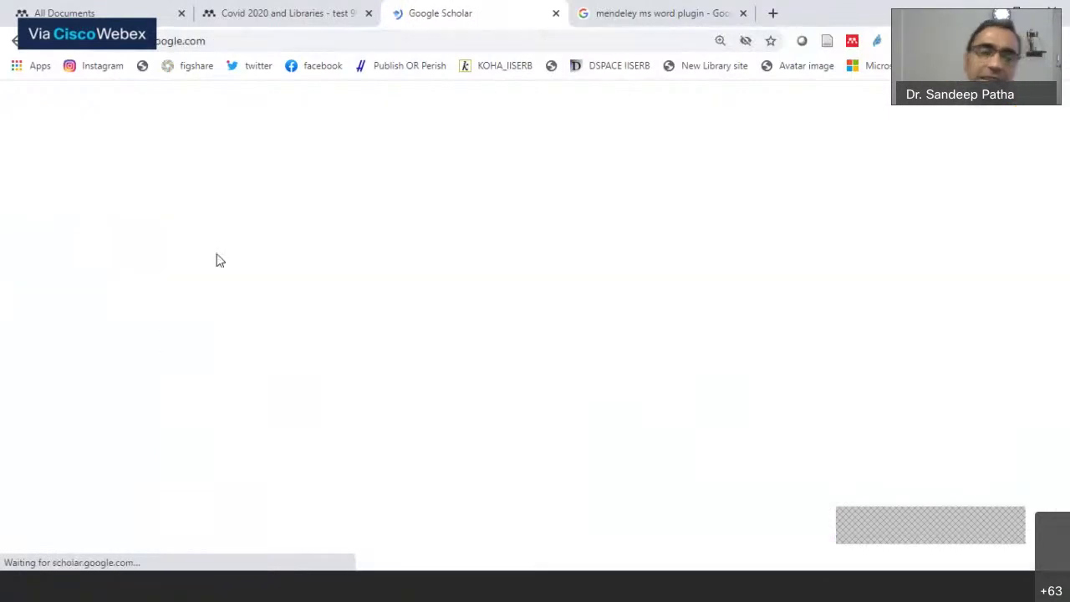
Search Google Scholar for "cosmology".
left_click(375, 253)
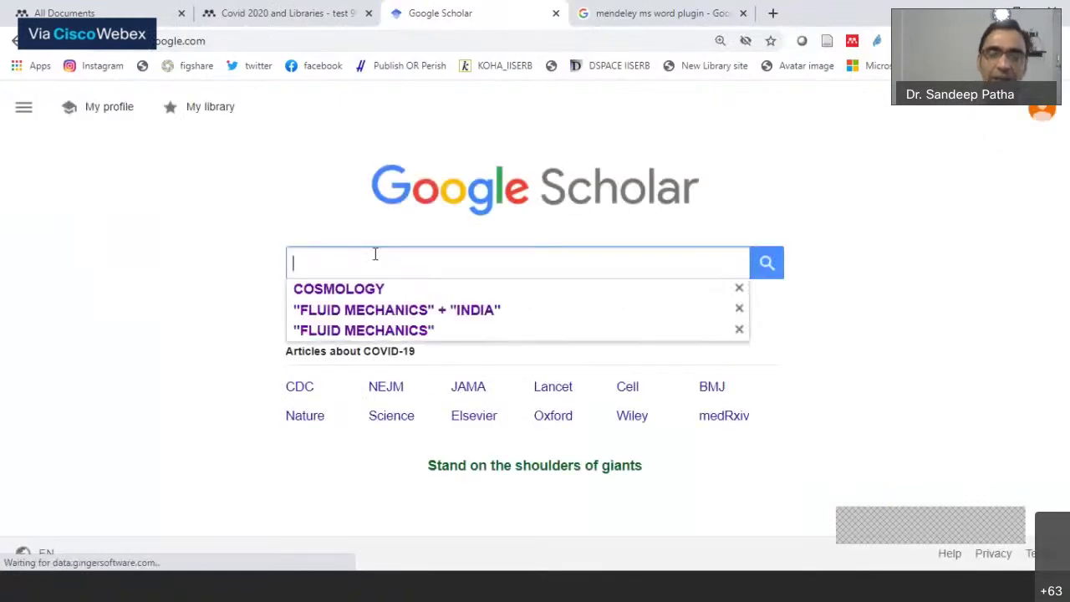
type("iiser")
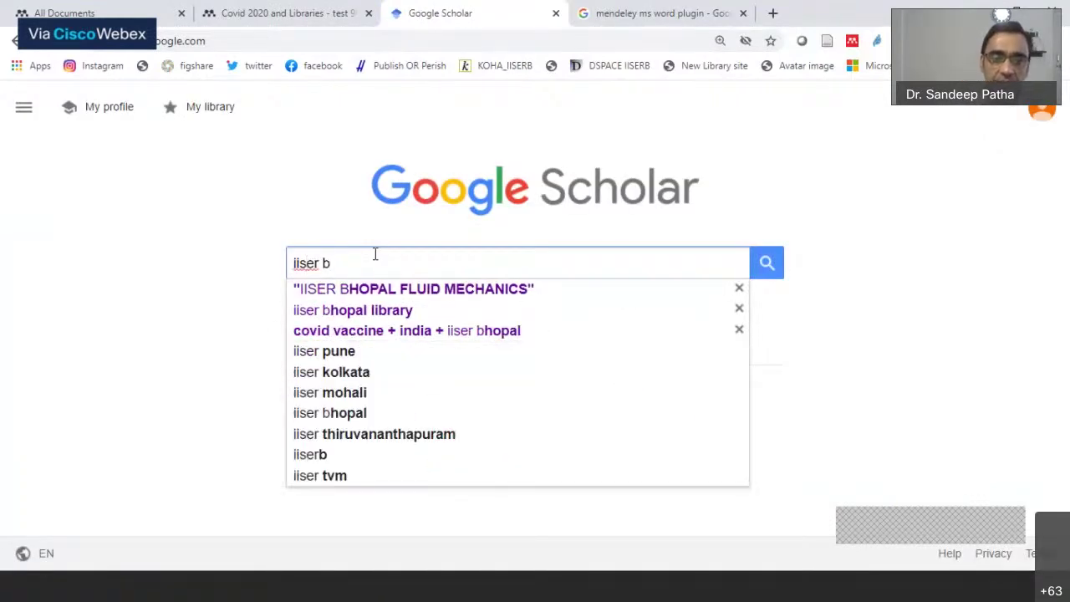
key("ctrl+a")
key("BackSpace")
type("co")
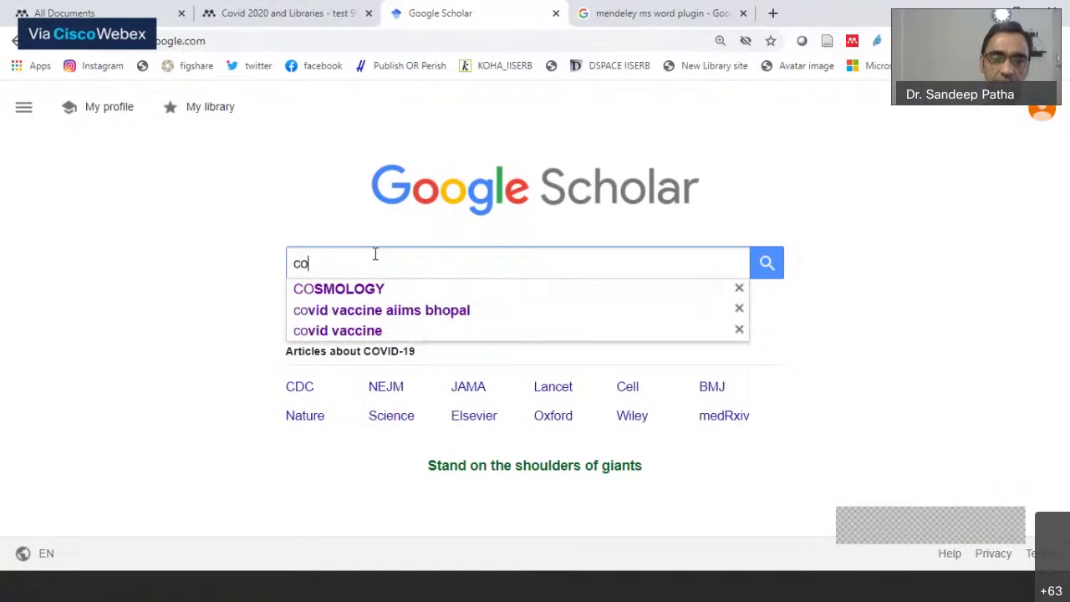
type("smology")
key("Return")
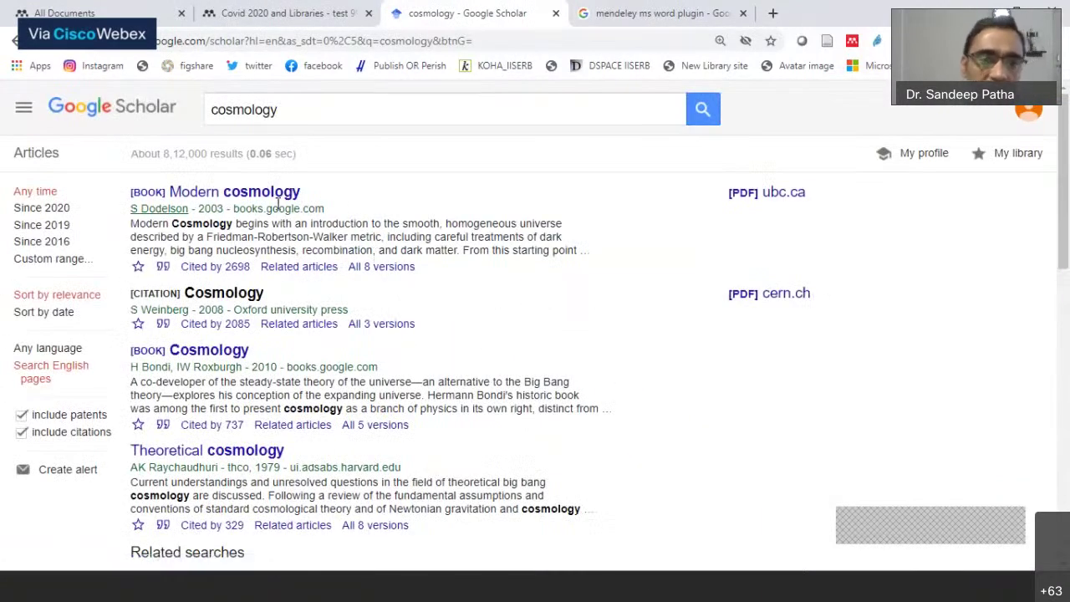
Examine the cosmology results and the references the Mendeley Web Importer detects on the page, then close the importer.
scroll(432, 325, "down", 10)
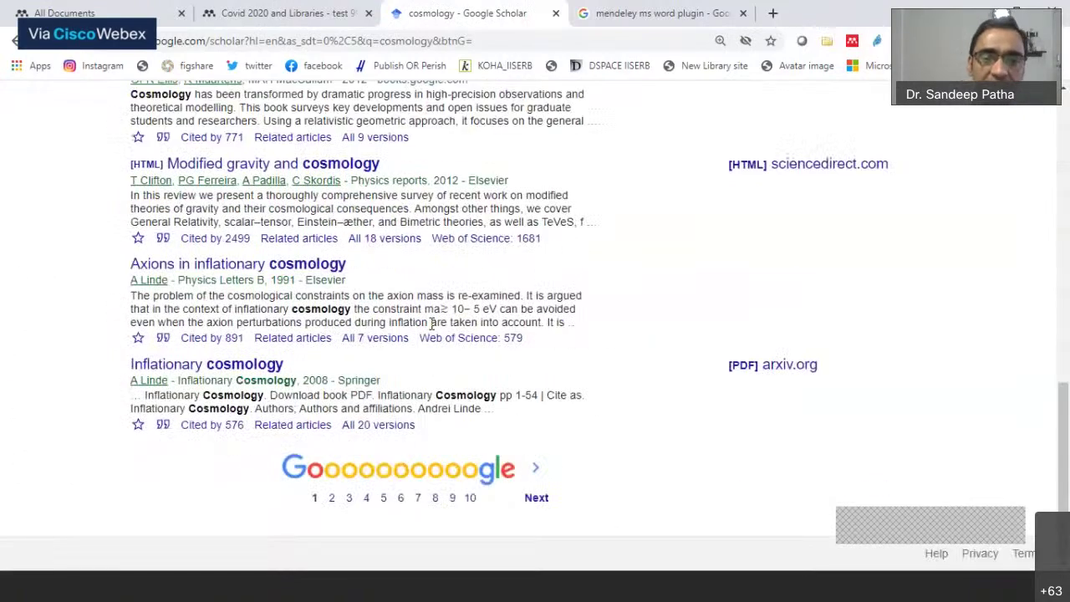
scroll(432, 325, "up", 10)
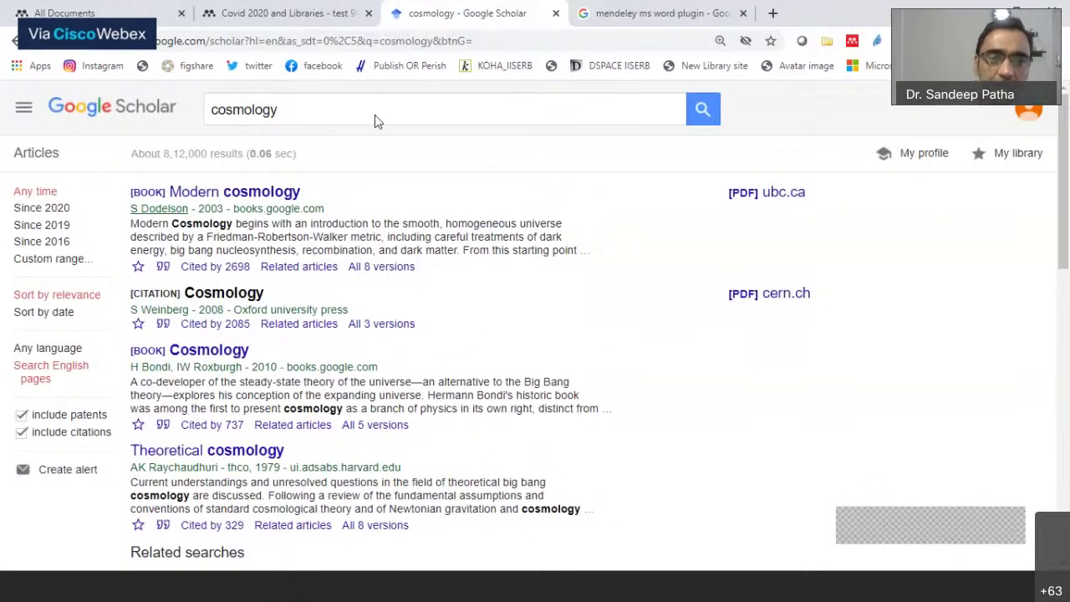
left_click(853, 43)
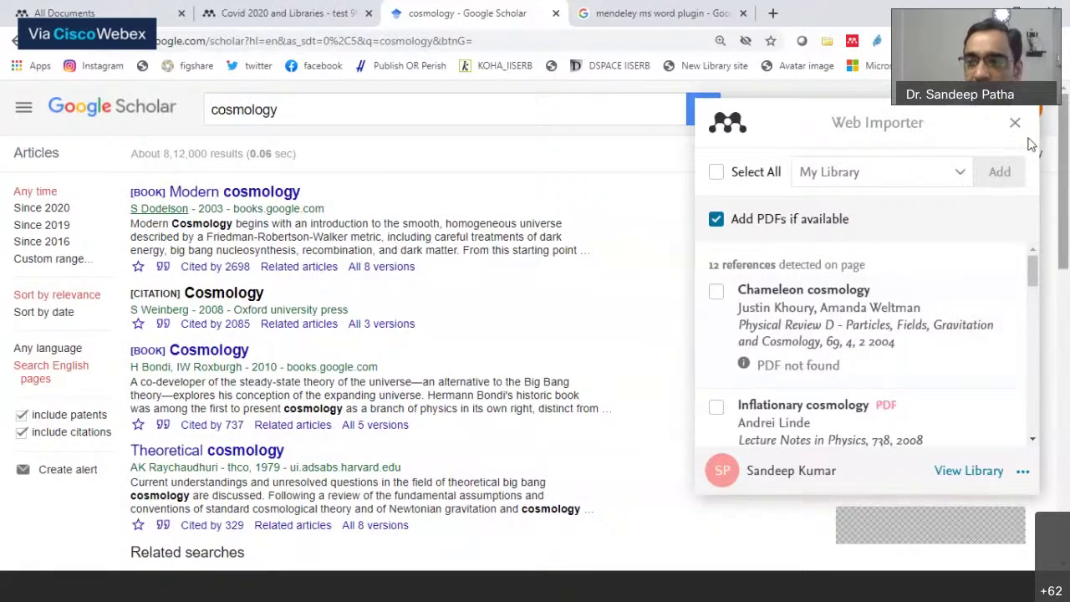
left_click(635, 335)
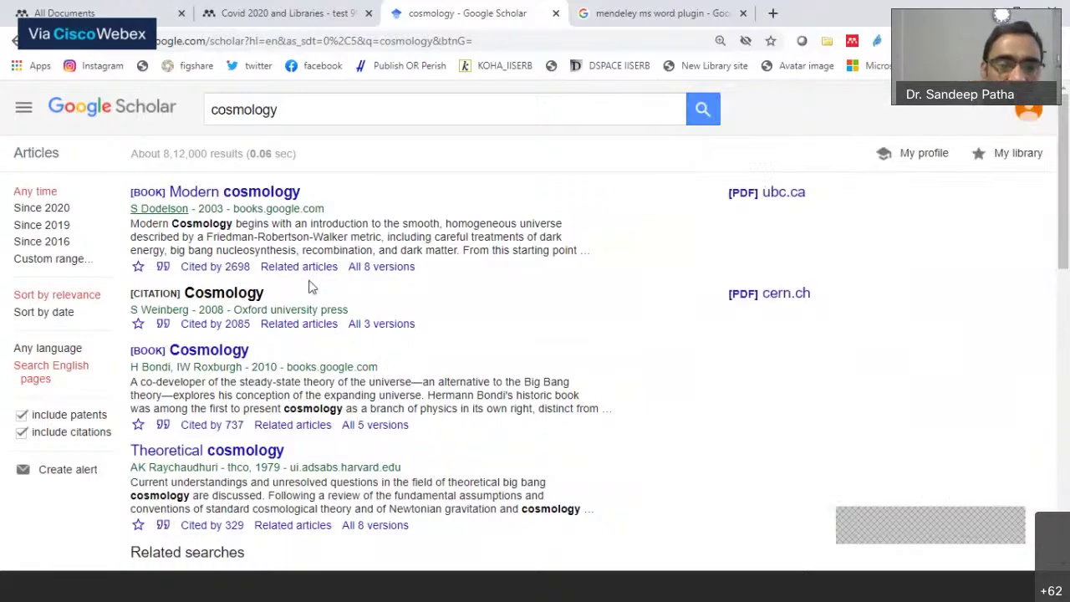
scroll(309, 287, "down", 10)
scroll(309, 287, "up", 10)
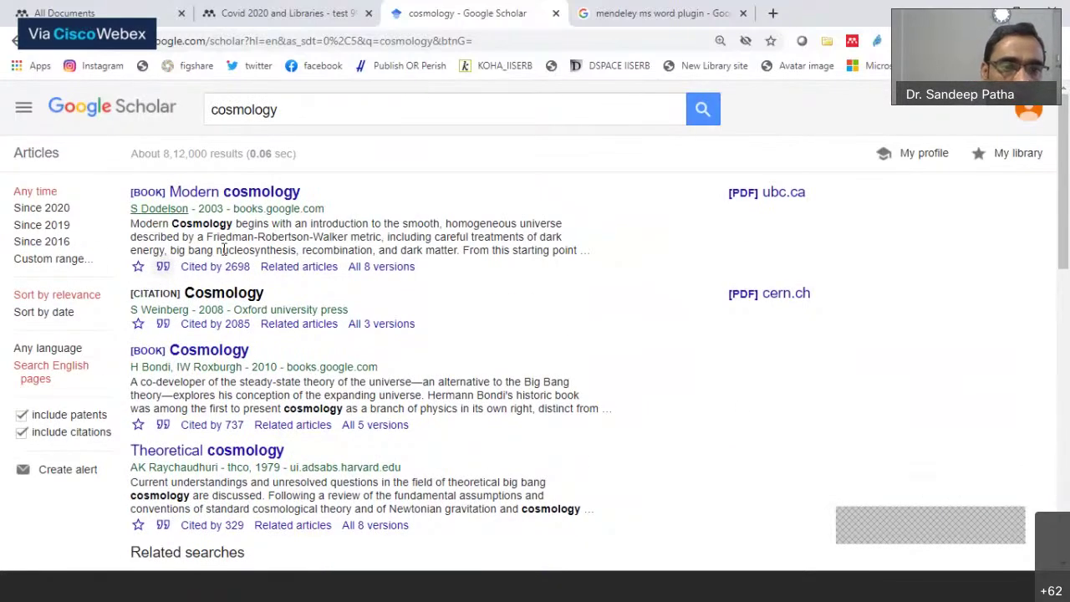
Set Google Scholar to show 20 results per page and save the settings.
left_click(23, 112)
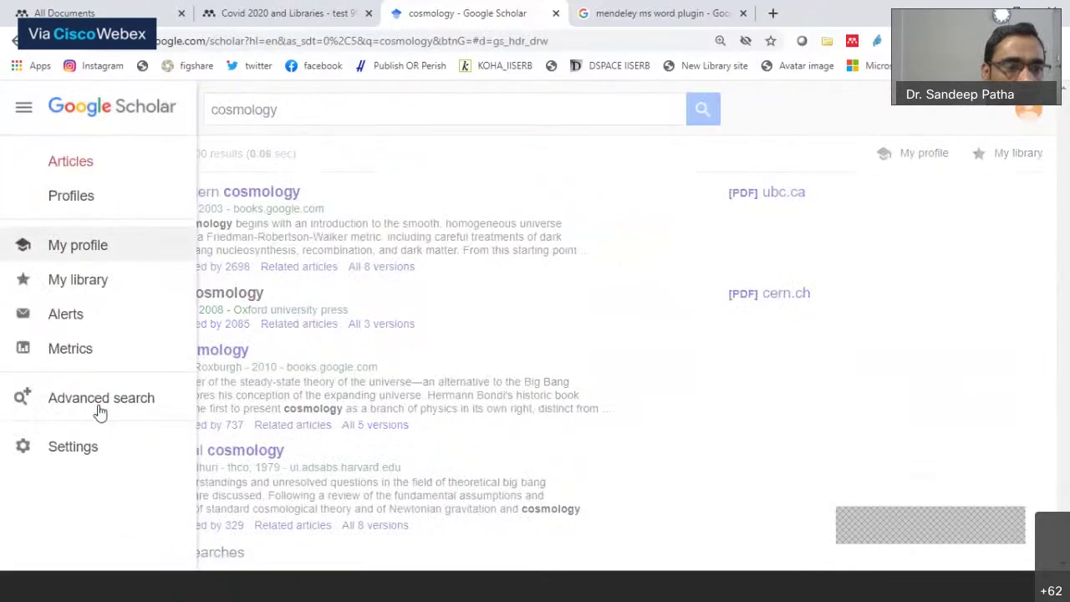
left_click(97, 459)
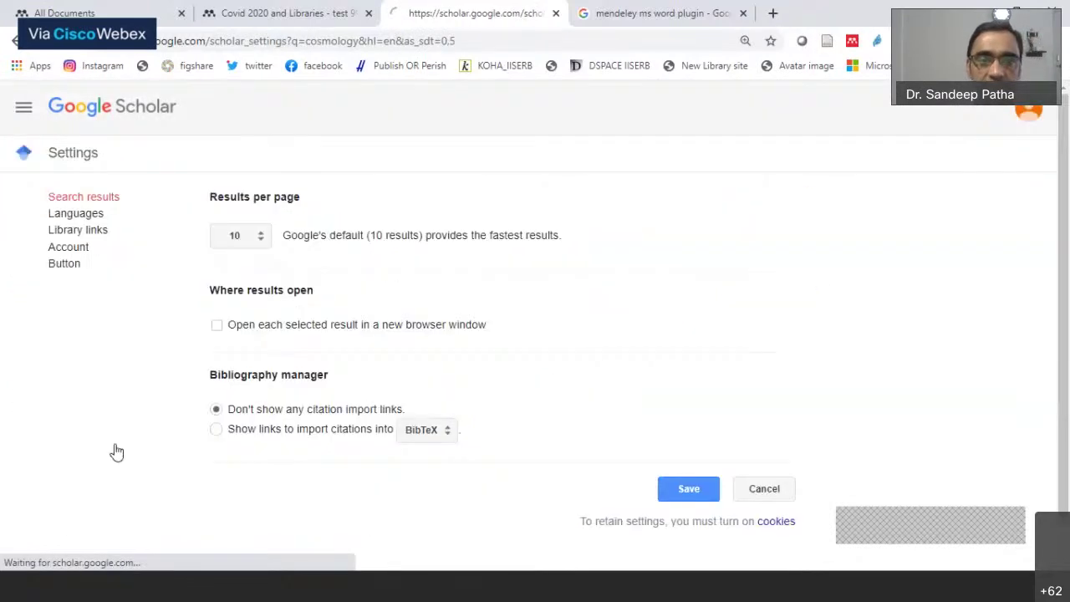
left_click(246, 240)
left_click(239, 236)
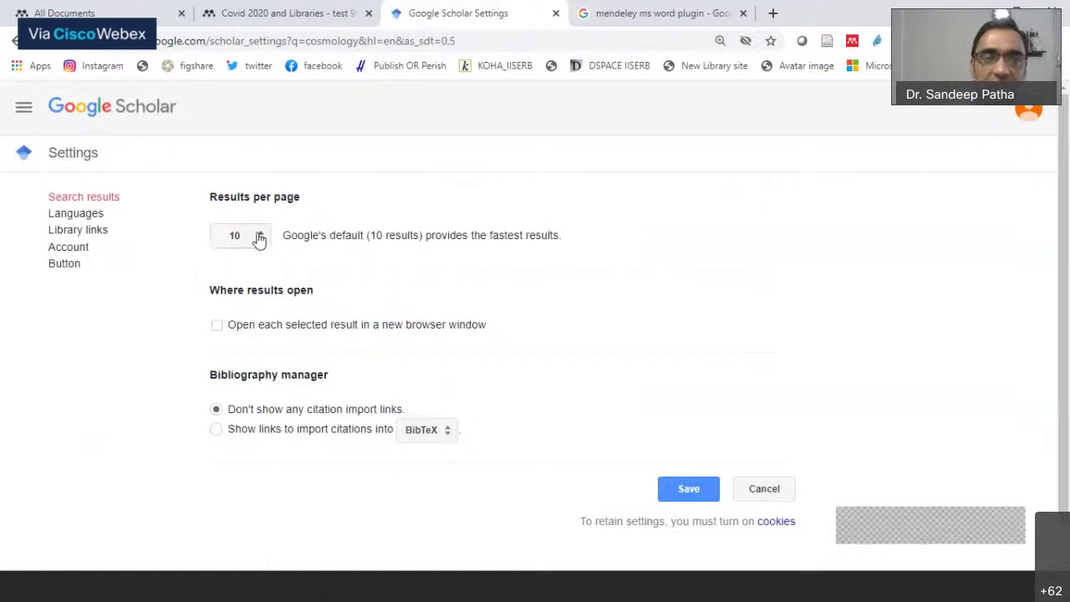
left_click(259, 240)
left_click(260, 239)
left_click(255, 238)
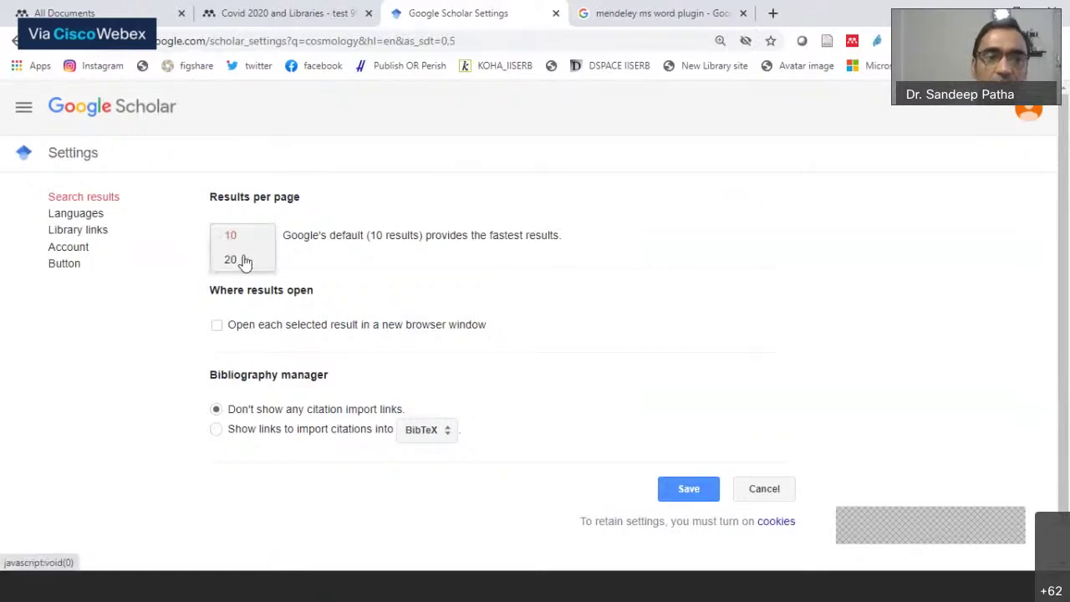
left_click(243, 260)
left_click(688, 491)
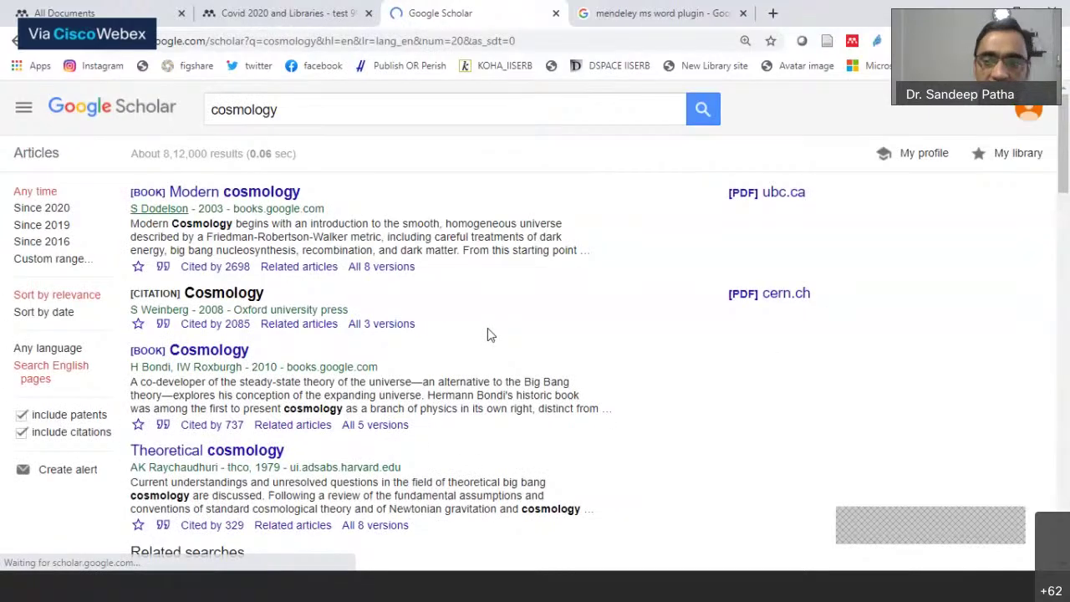
Look through the reloaded cosmology results and open the Mendeley Web Importer for this page.
scroll(460, 344, "down", 10)
scroll(468, 349, "up", 15)
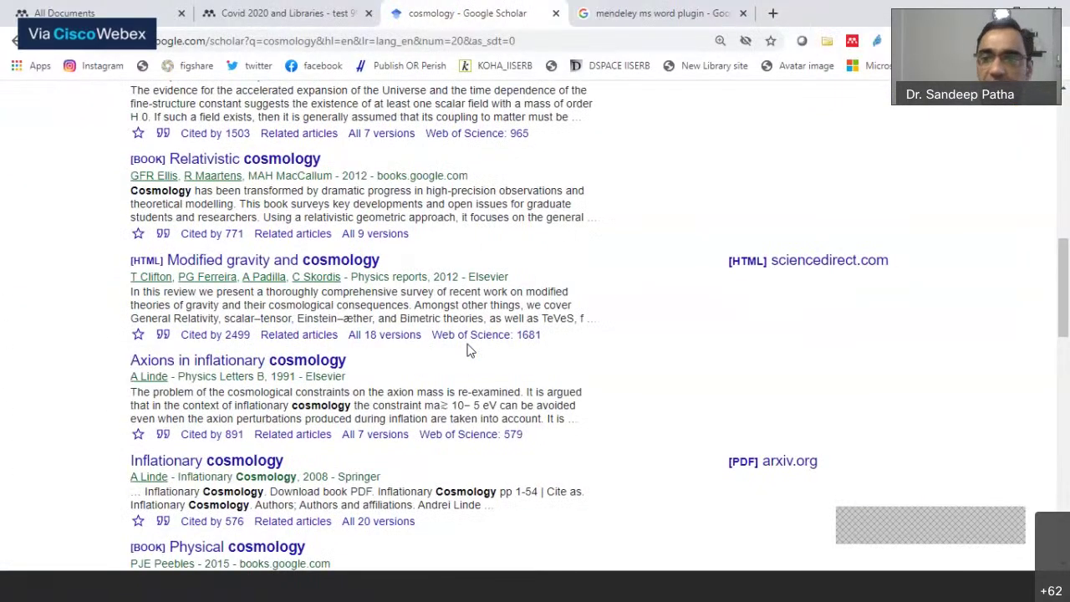
scroll(1064, 170, "down", 15)
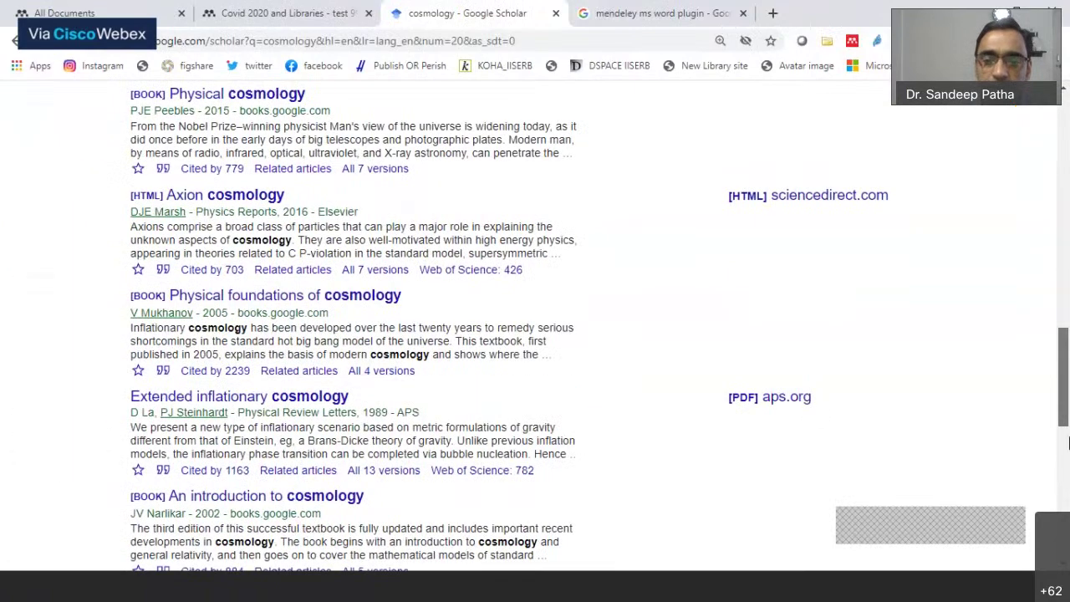
scroll(919, 239, "up", 15)
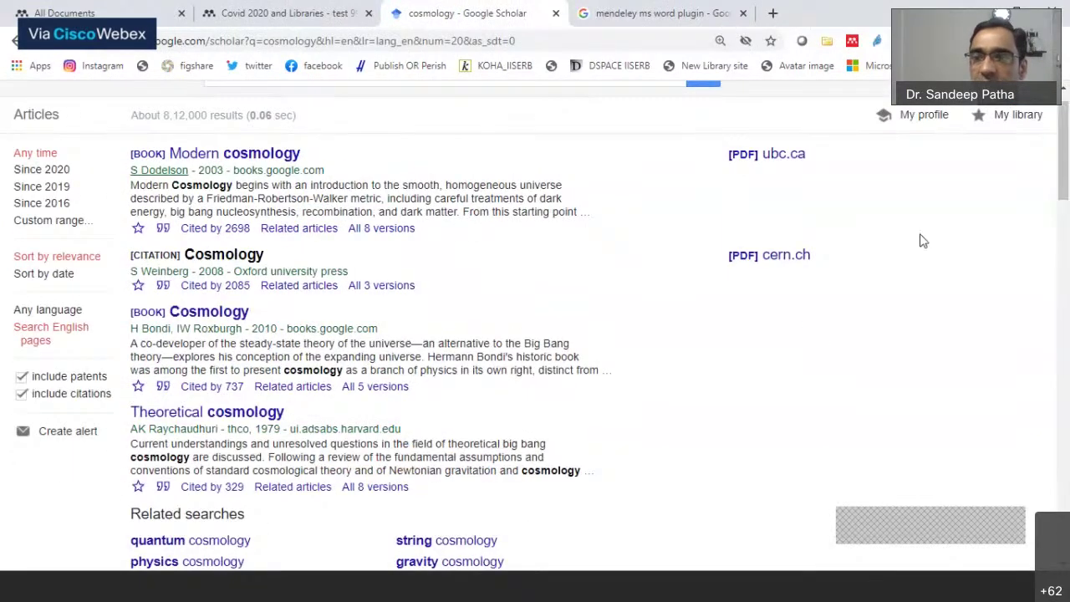
left_click(852, 42)
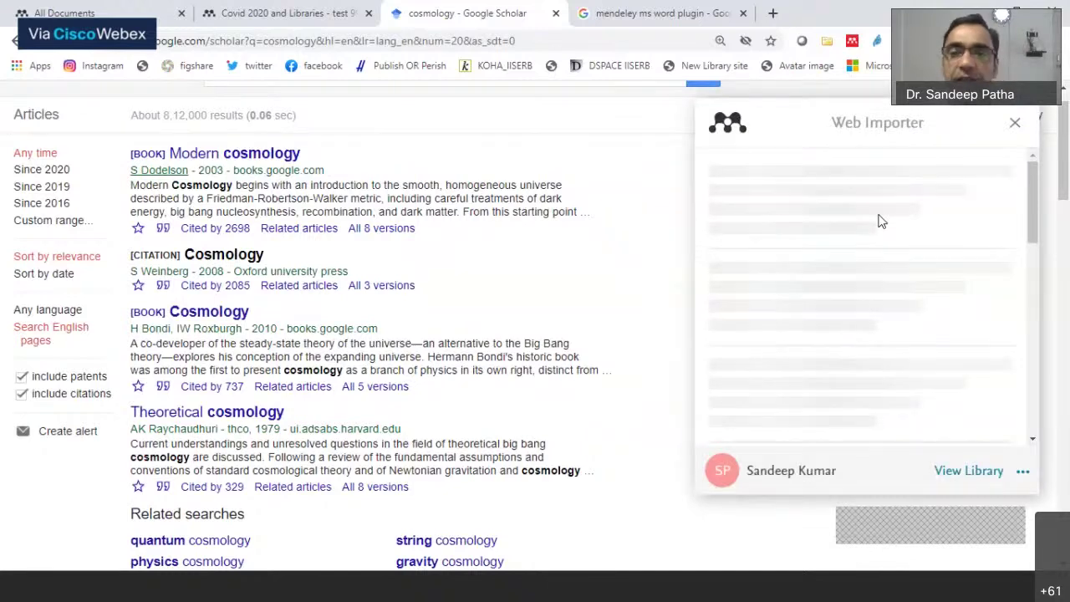
In the Mendeley web library, create a folder named "data science aug 2020" inside the open Covid 2020 folder.
left_click(270, 14)
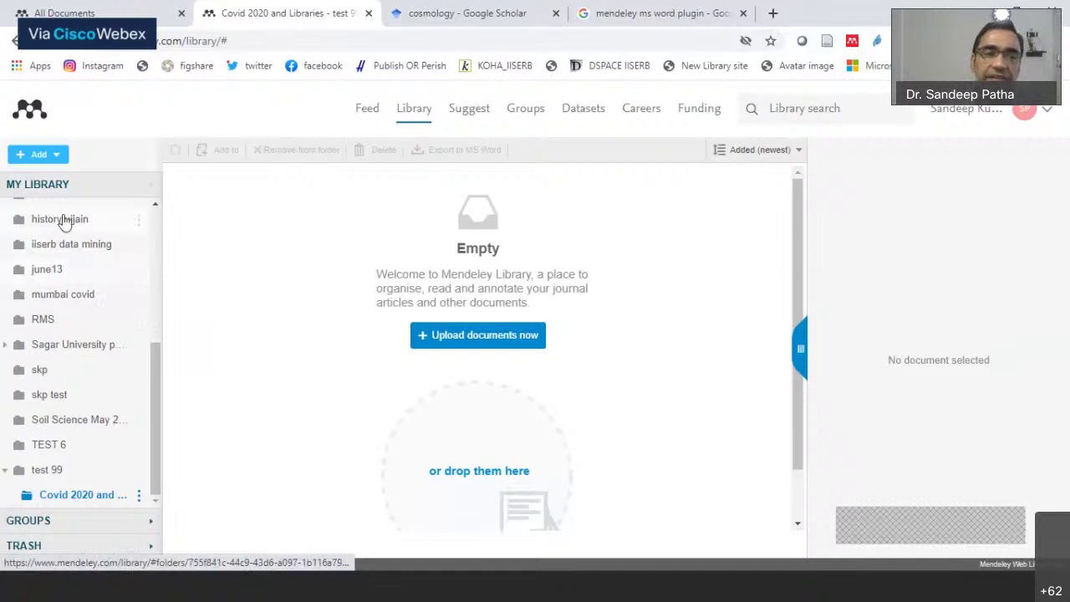
left_click(58, 157)
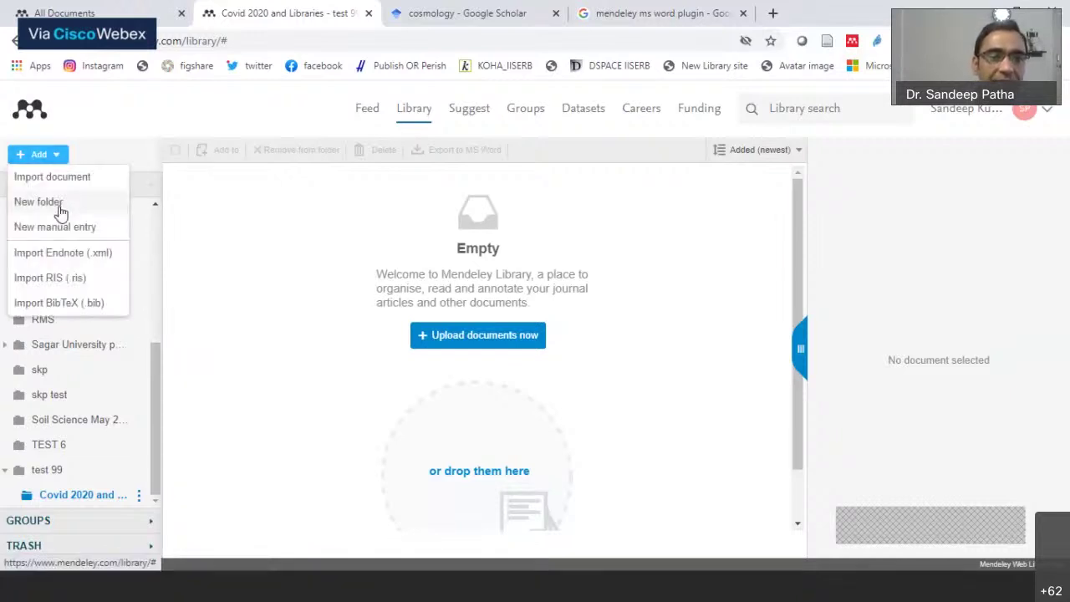
left_click(50, 203)
type("data")
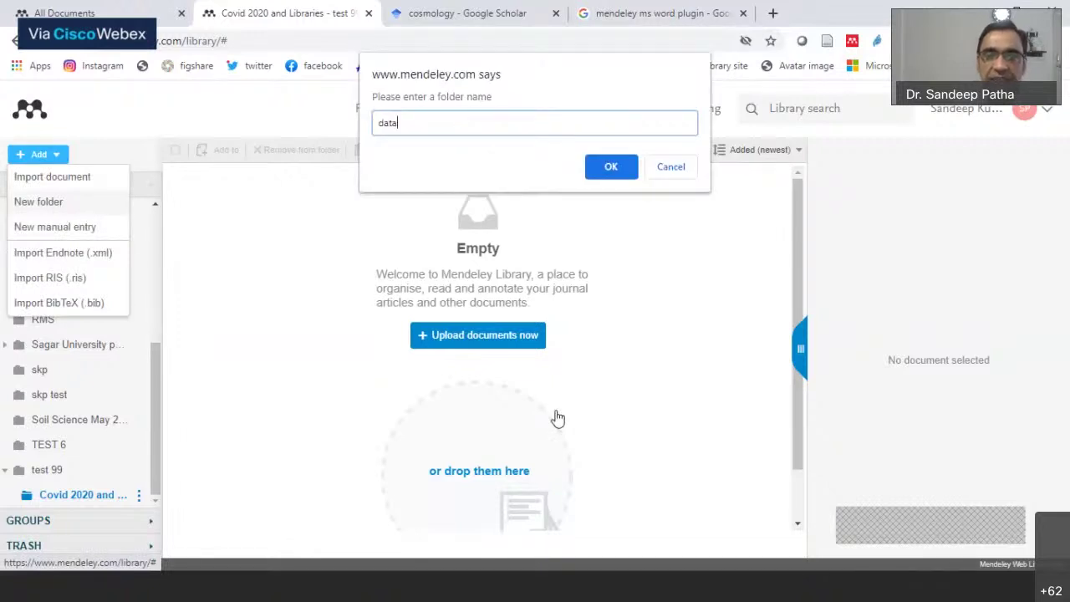
type(" science aug ")
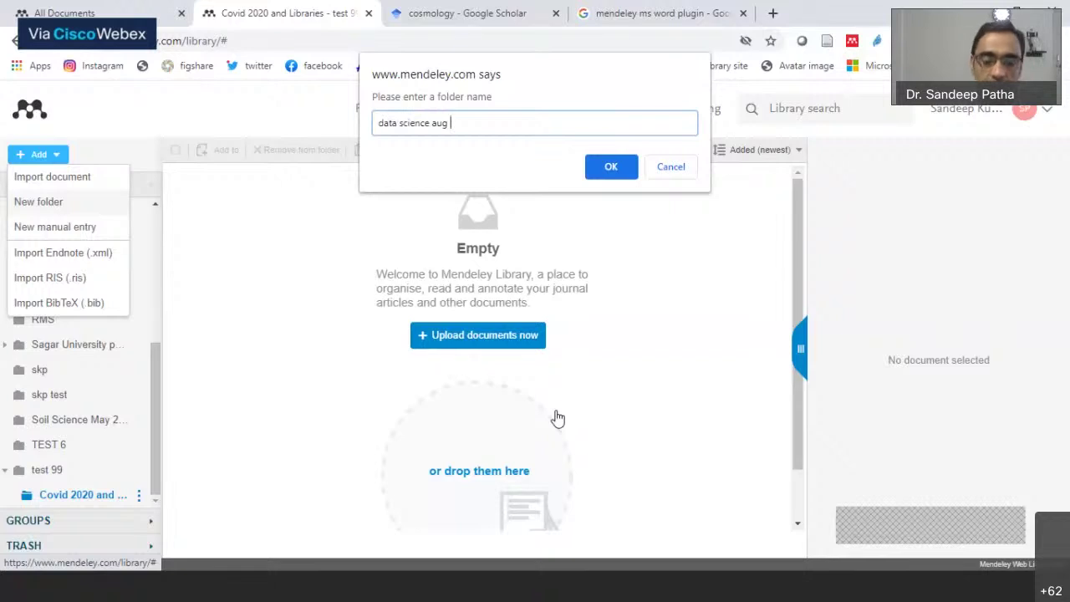
type("2020")
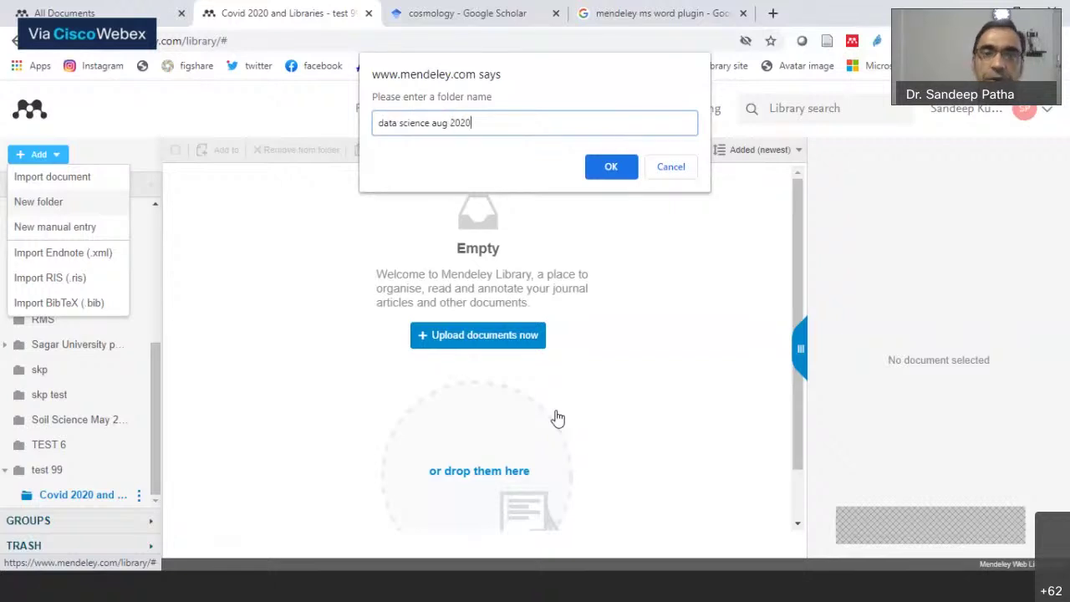
left_click(629, 171)
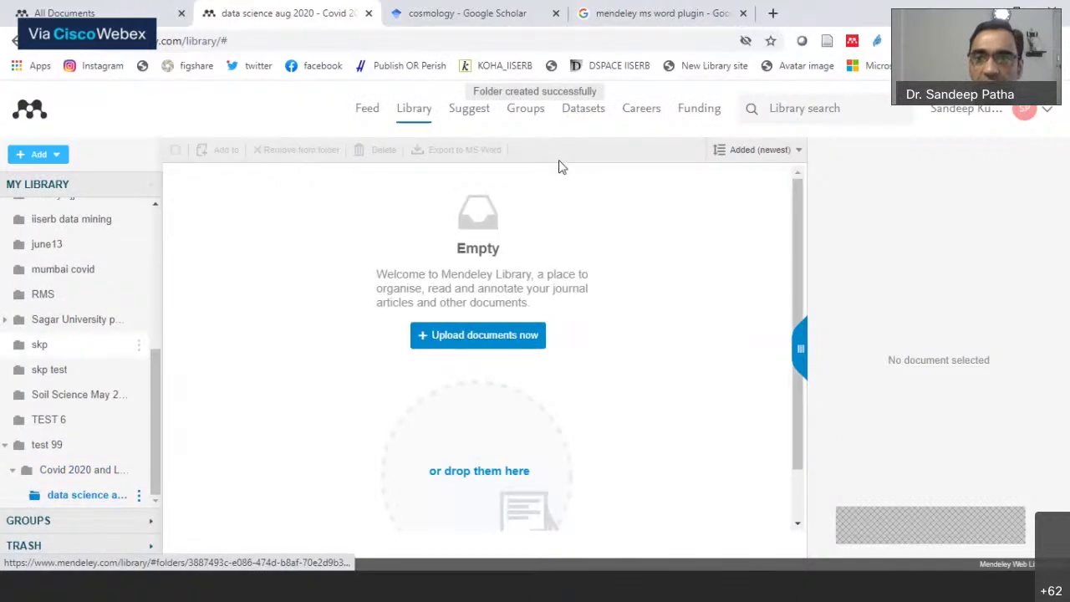
Return to the Google Scholar cosmology results and select all detected references in the Web Importer, with available PDFs included.
left_click(710, 16)
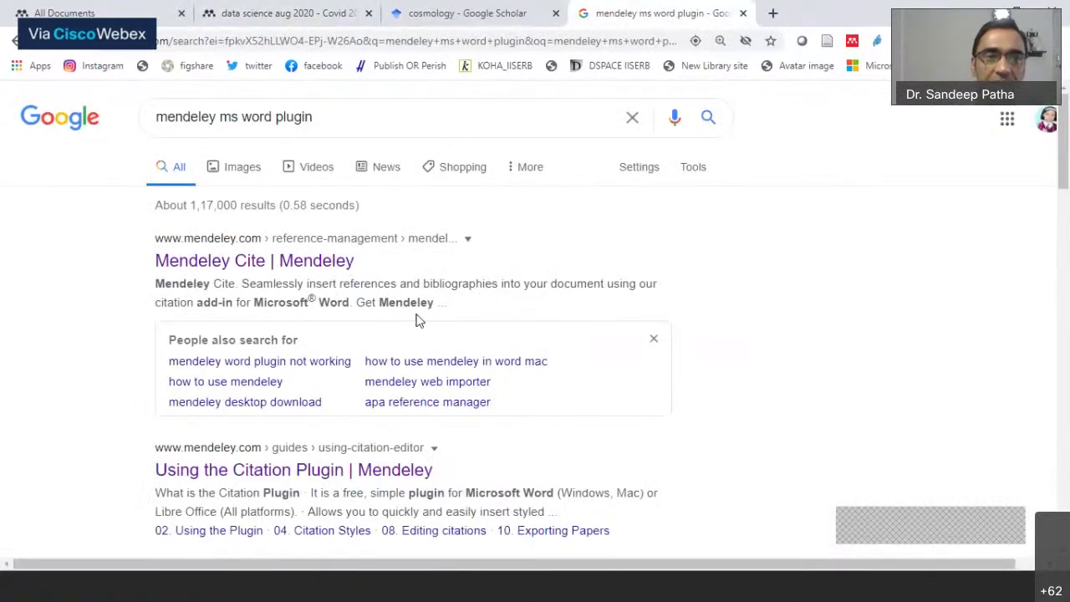
left_click(409, 18)
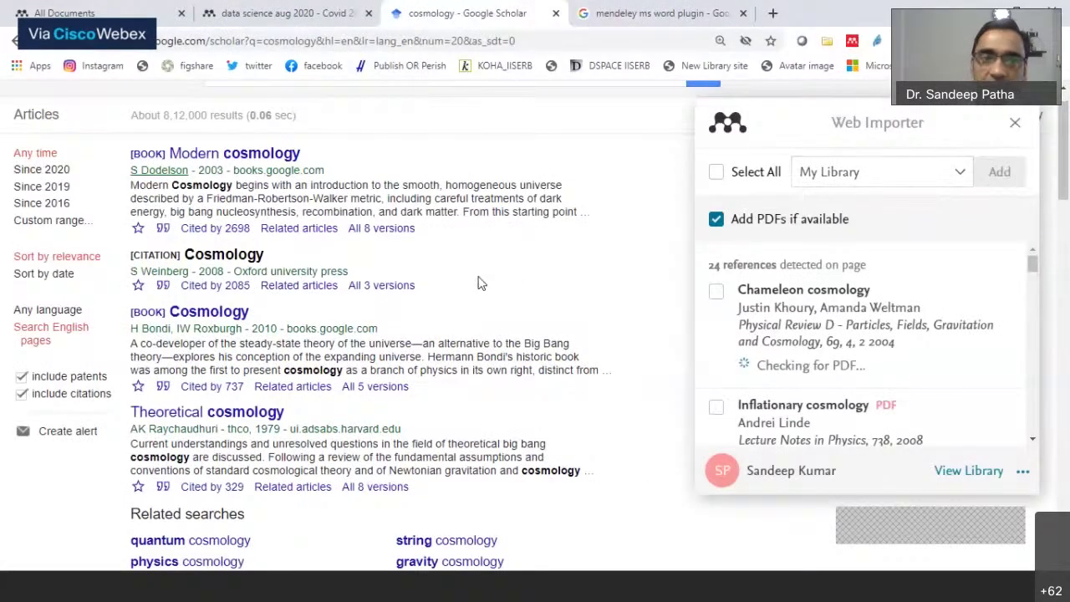
scroll(298, 115, "up", 1)
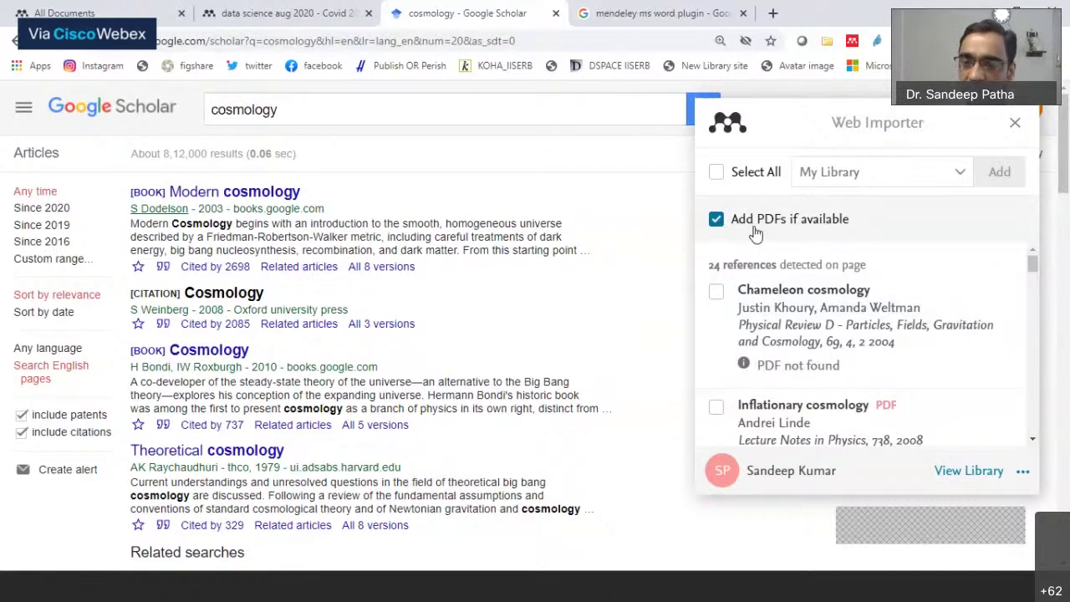
left_click(719, 224)
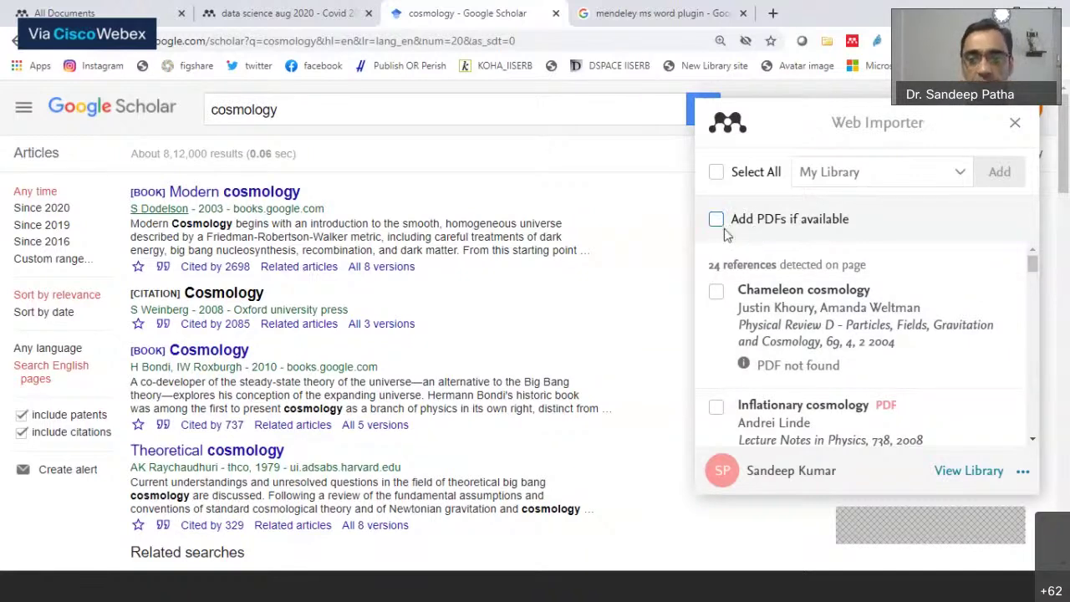
left_click(717, 221)
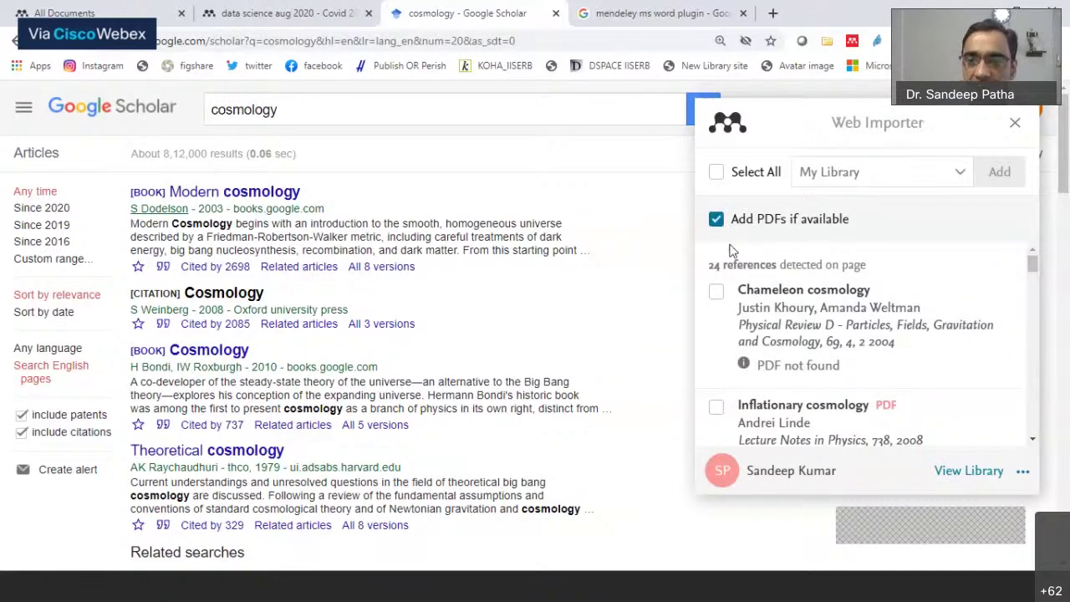
left_click(717, 173)
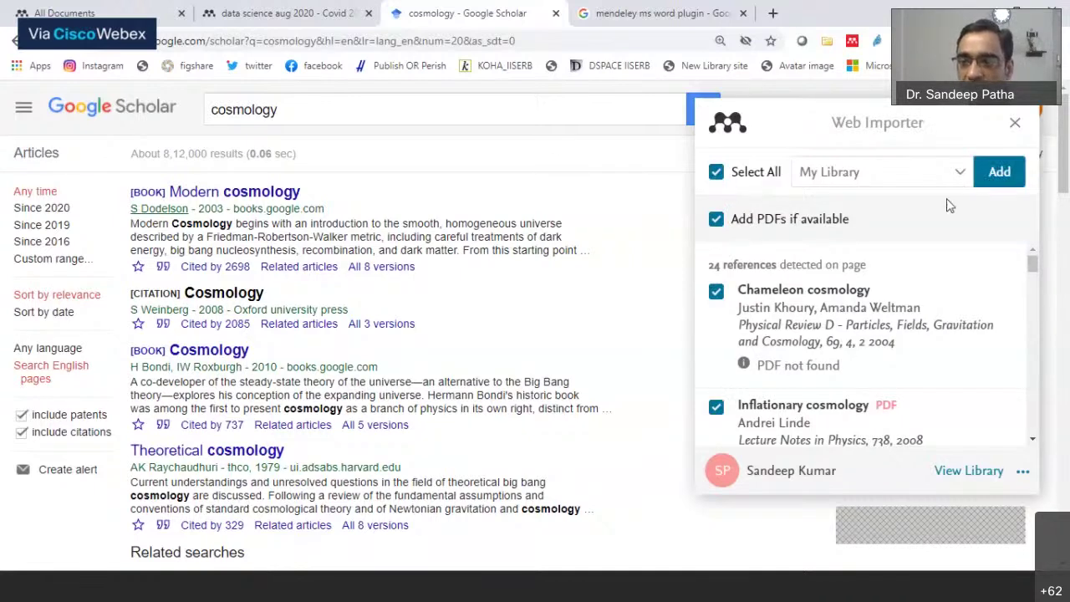
Look through the Mendeley collections offered as destinations for the selected references.
left_click(960, 173)
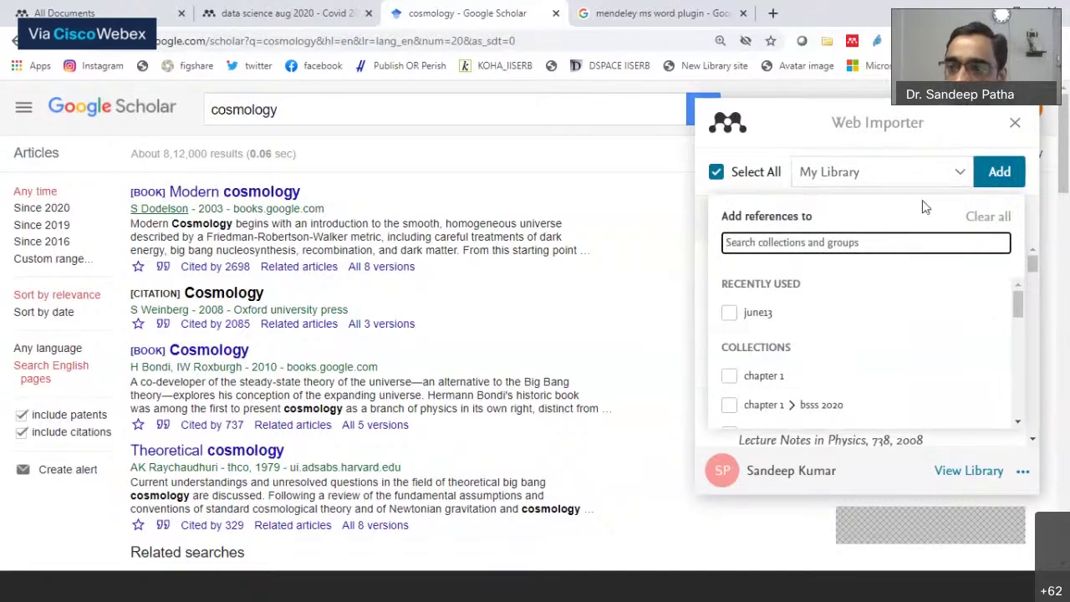
left_click(959, 173)
left_click(959, 174)
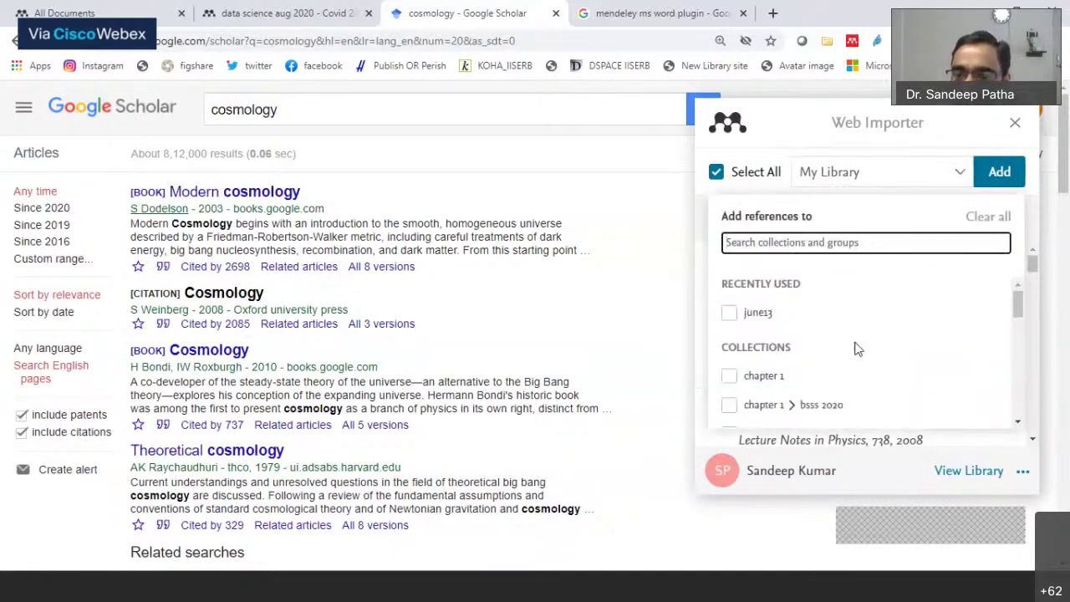
scroll(855, 346, "down", 3)
scroll(855, 346, "down", 1)
scroll(855, 343, "up", 3)
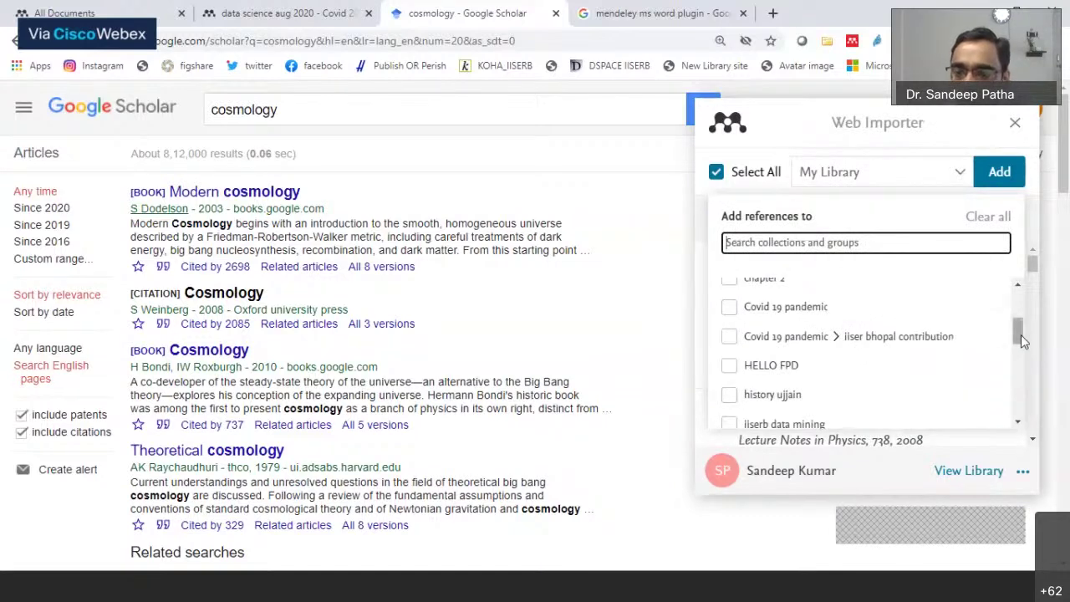
left_click_drag(1020, 334, 1030, 287)
scroll(930, 359, "down", 2)
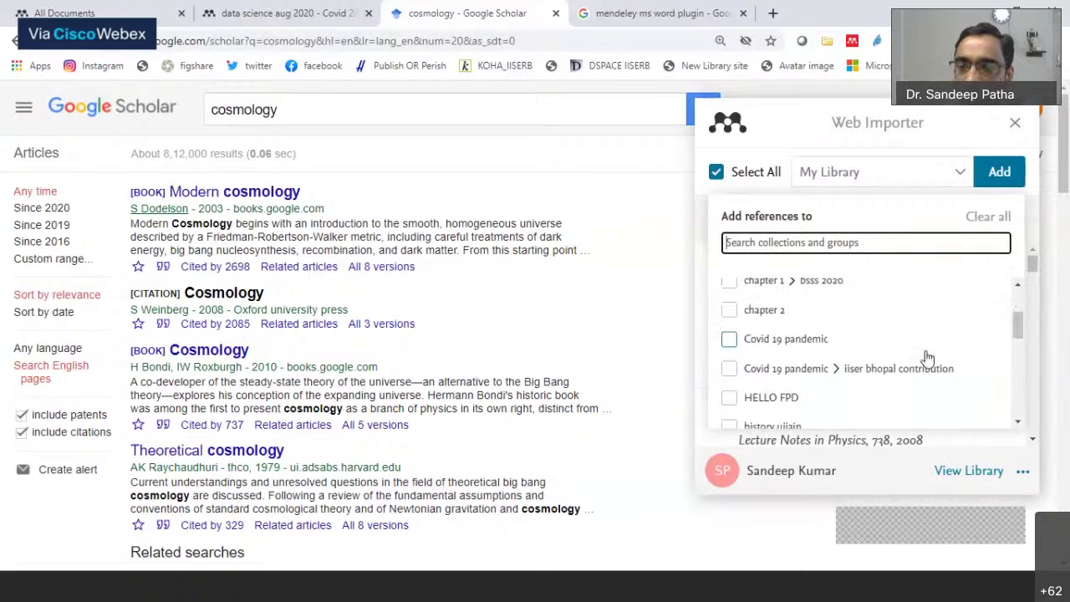
scroll(928, 358, "down", 1)
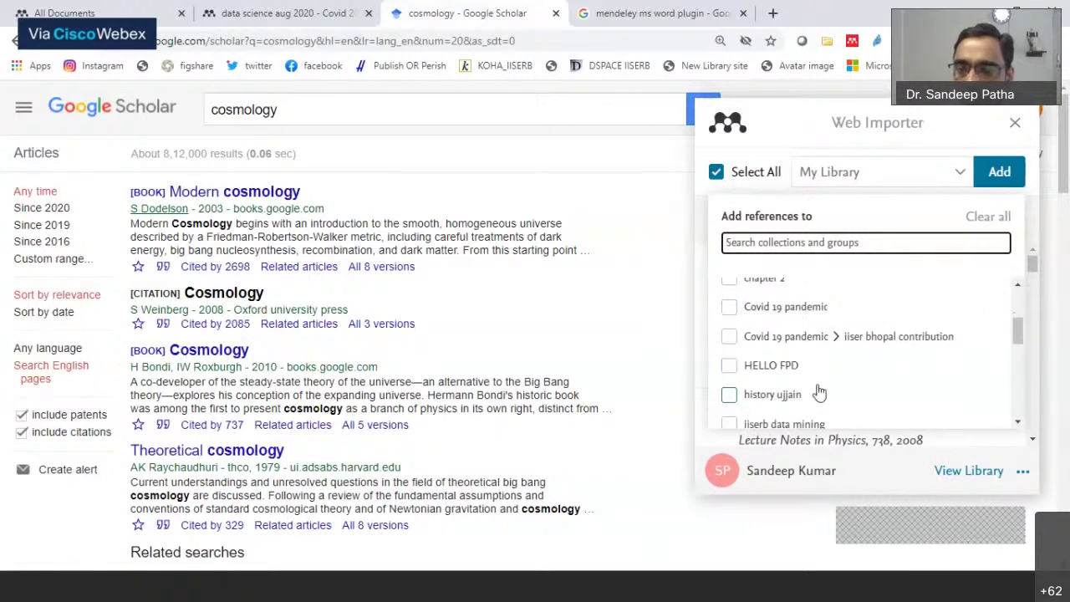
scroll(819, 393, "down", 3)
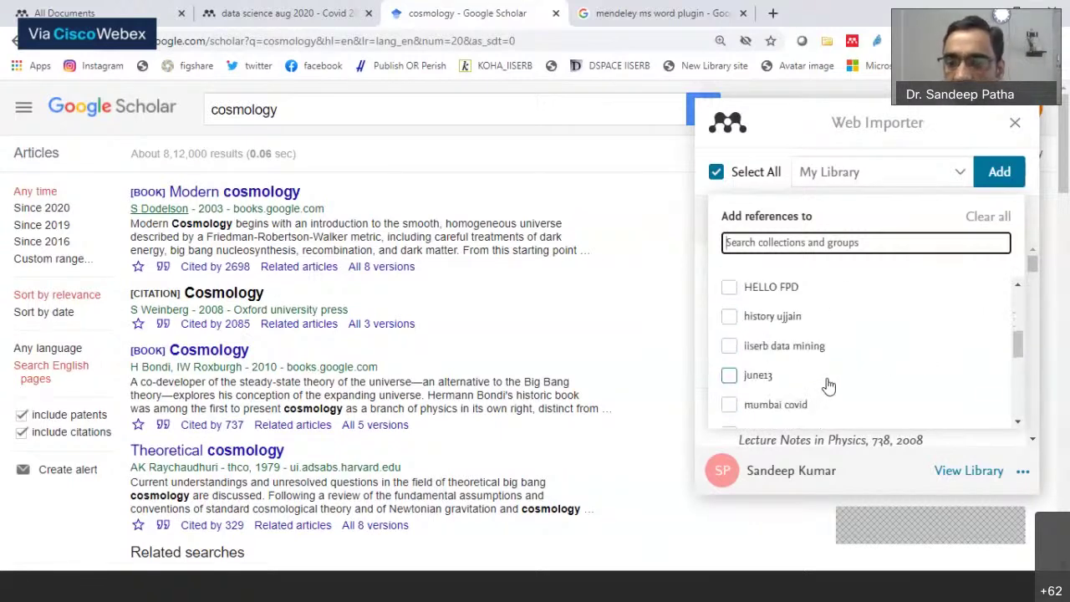
left_click(729, 351)
left_click(730, 351)
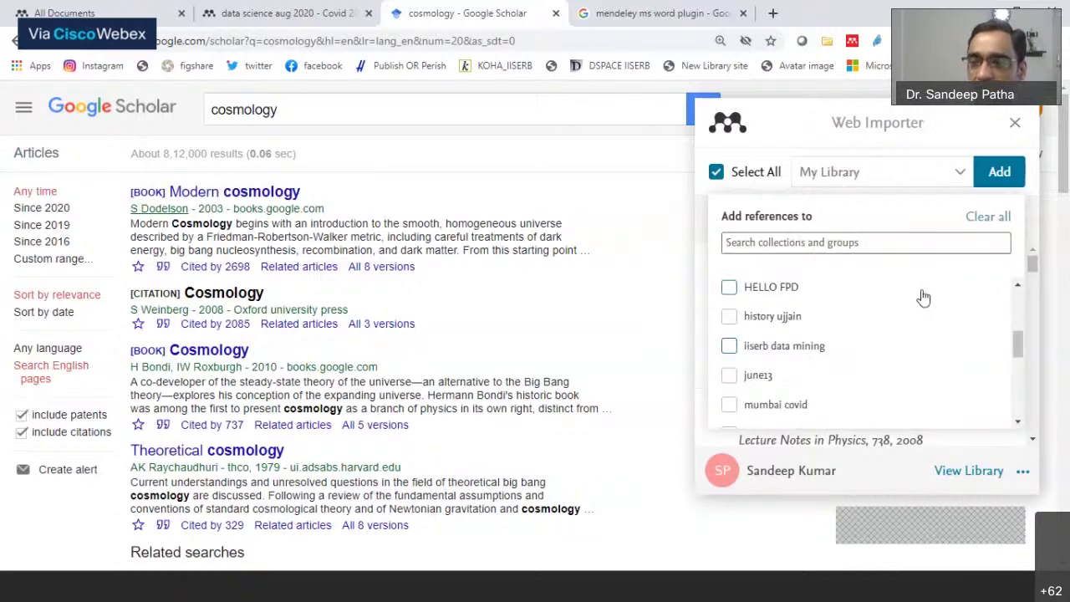
left_click(1013, 137)
left_click(1015, 123)
left_click(852, 42)
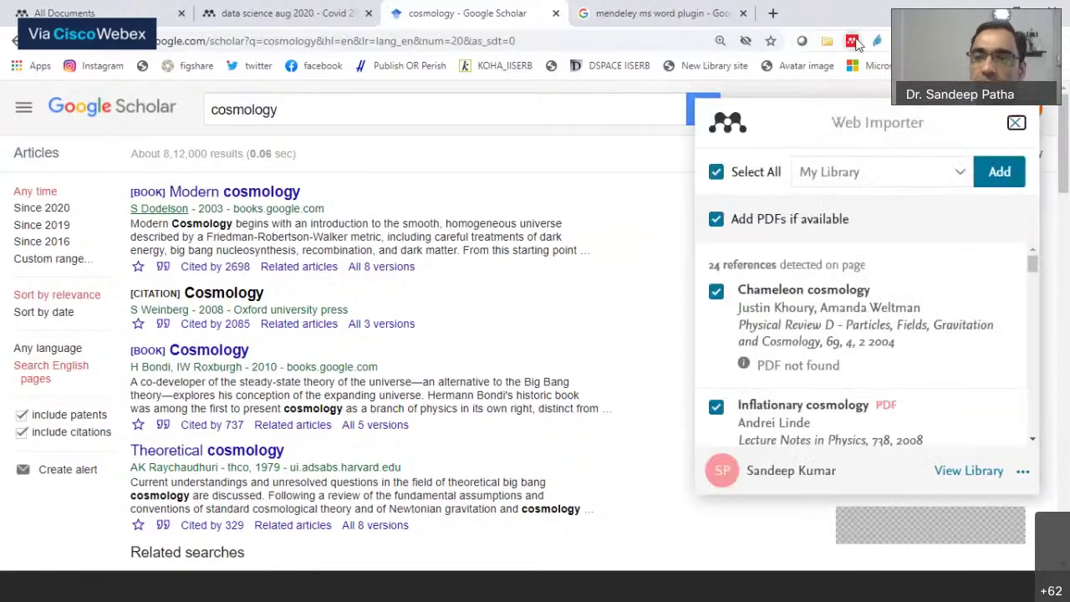
left_click(853, 42)
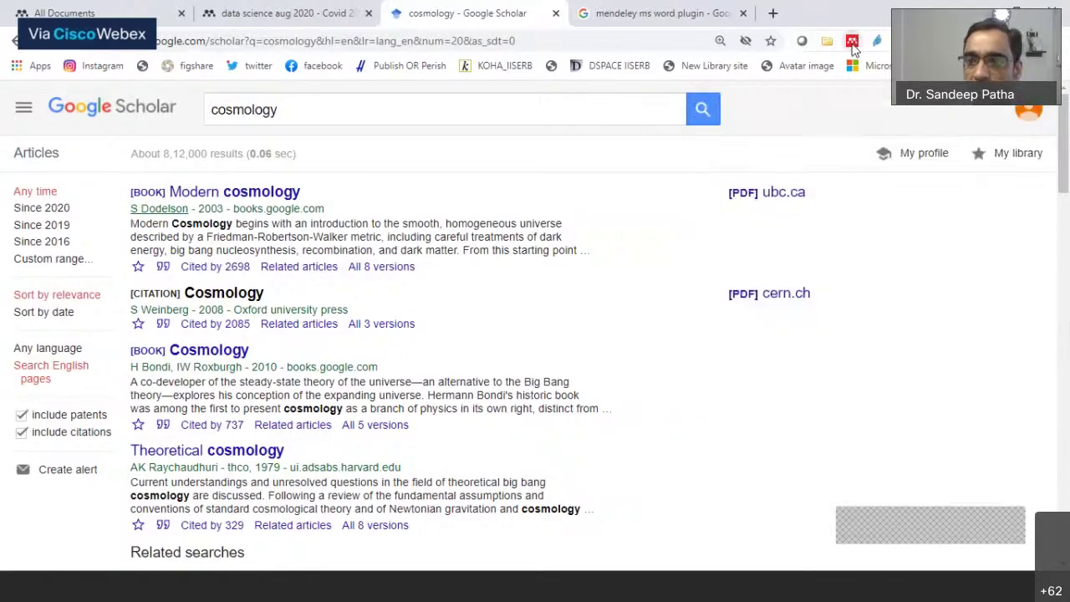
left_click(852, 43)
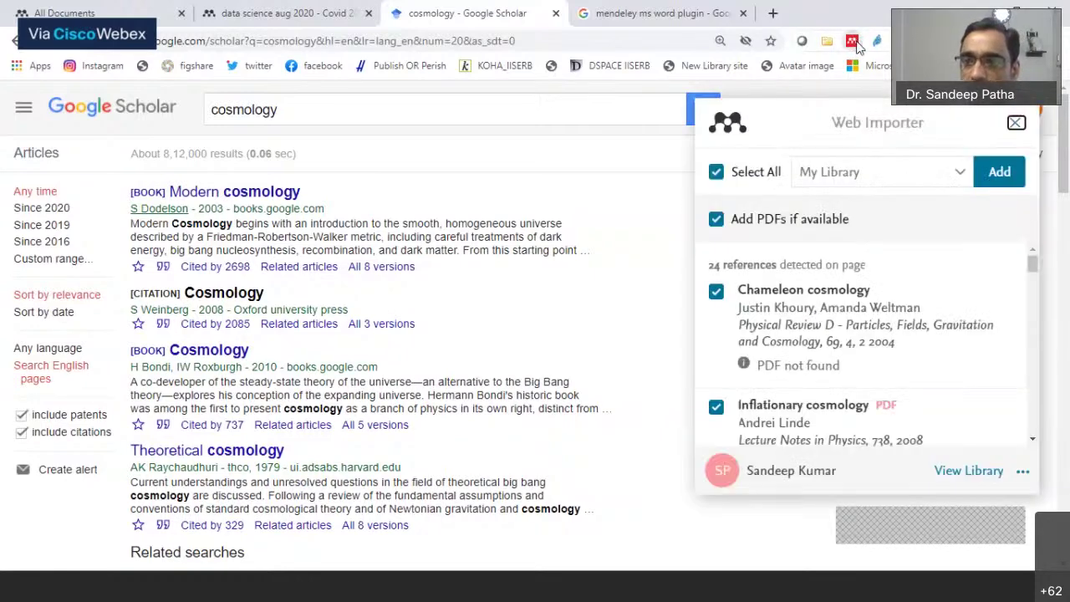
Choose the "iiserb data mining" collection as the destination and add all selected cosmology references to it.
left_click(950, 172)
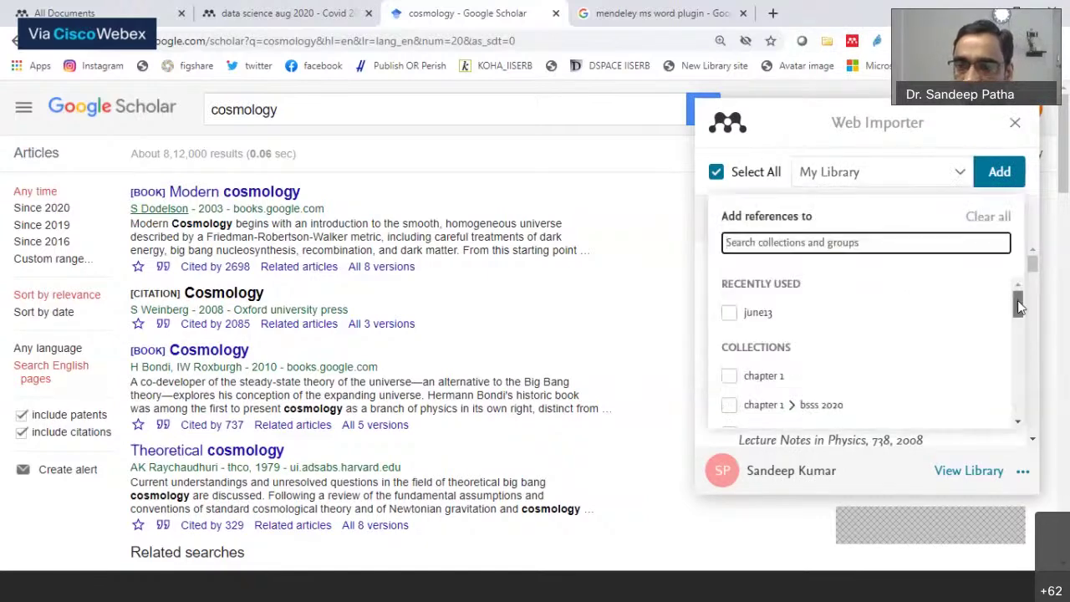
scroll(864, 359, "down", 2)
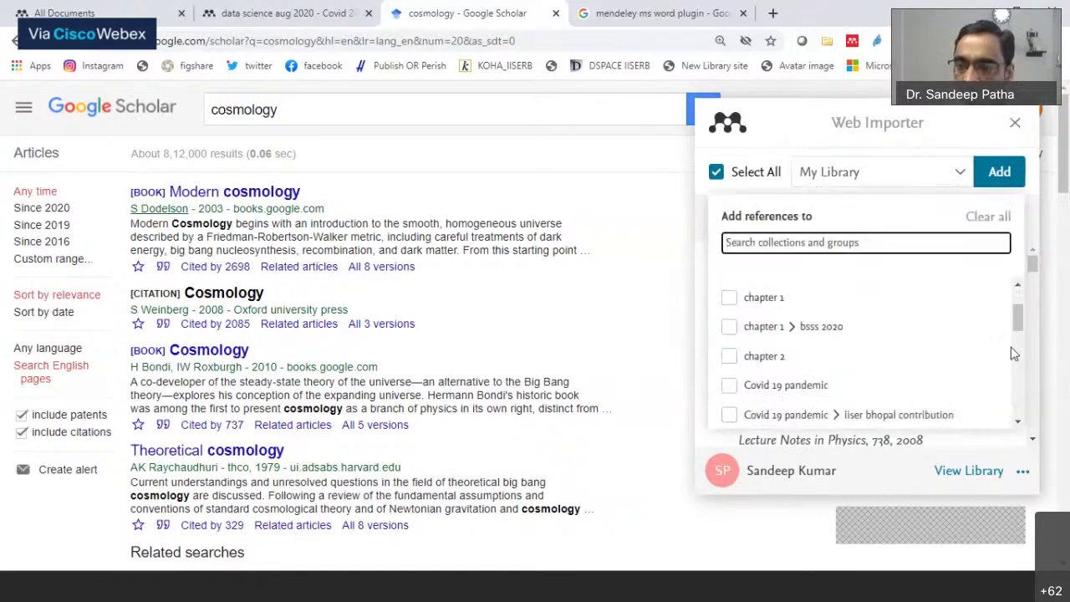
left_click_drag(1019, 321, 1048, 351)
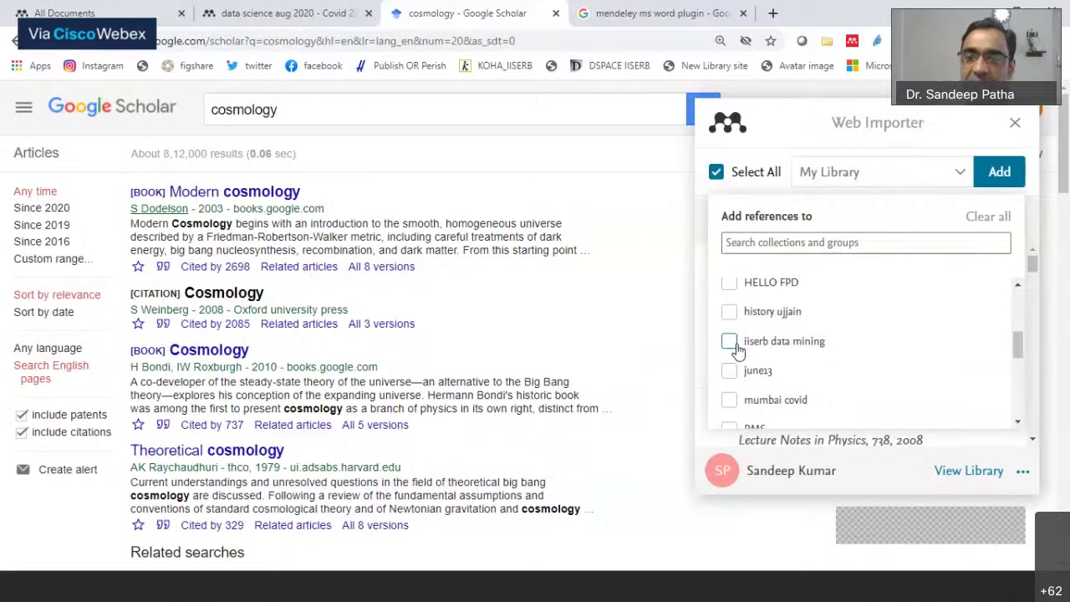
left_click(735, 345)
left_click(1007, 173)
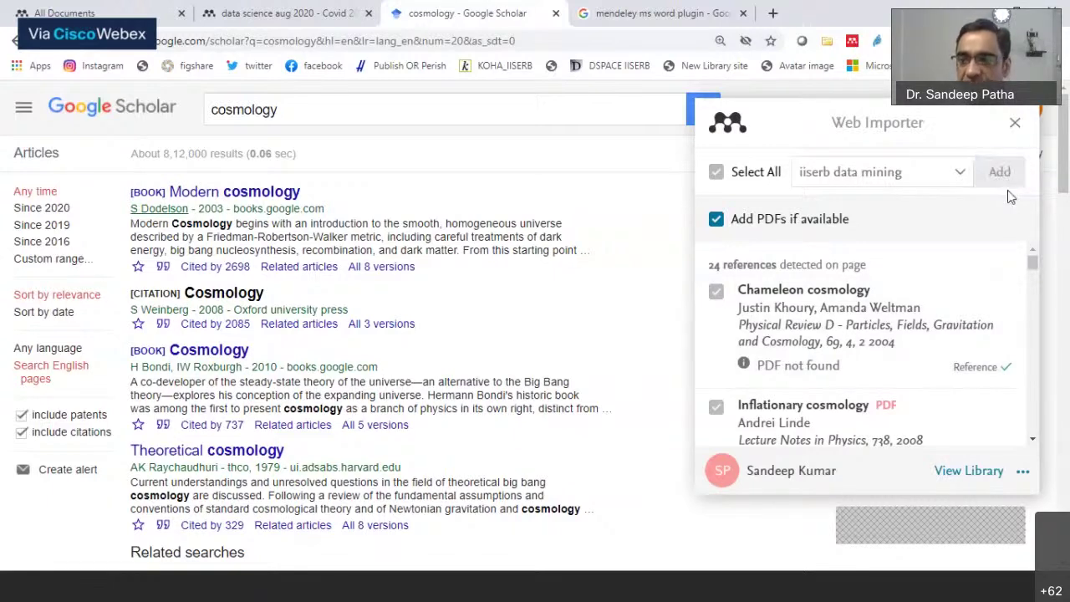
Open the "iiserb data mining" folder in the Mendeley web library and look through the imported references.
left_click(117, 11)
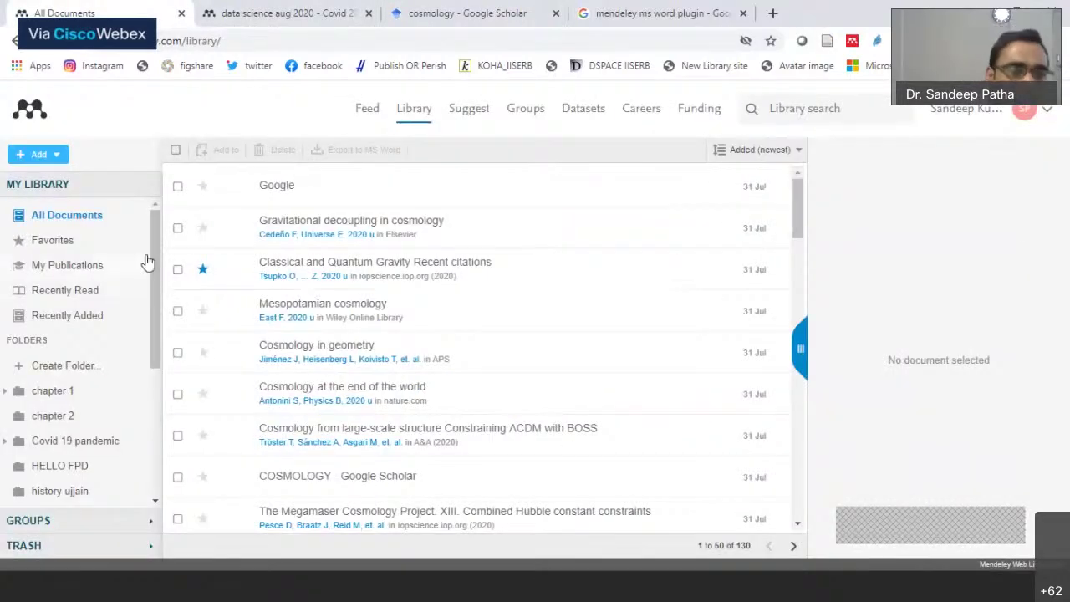
scroll(139, 372, "down", 1)
scroll(140, 382, "down", 3)
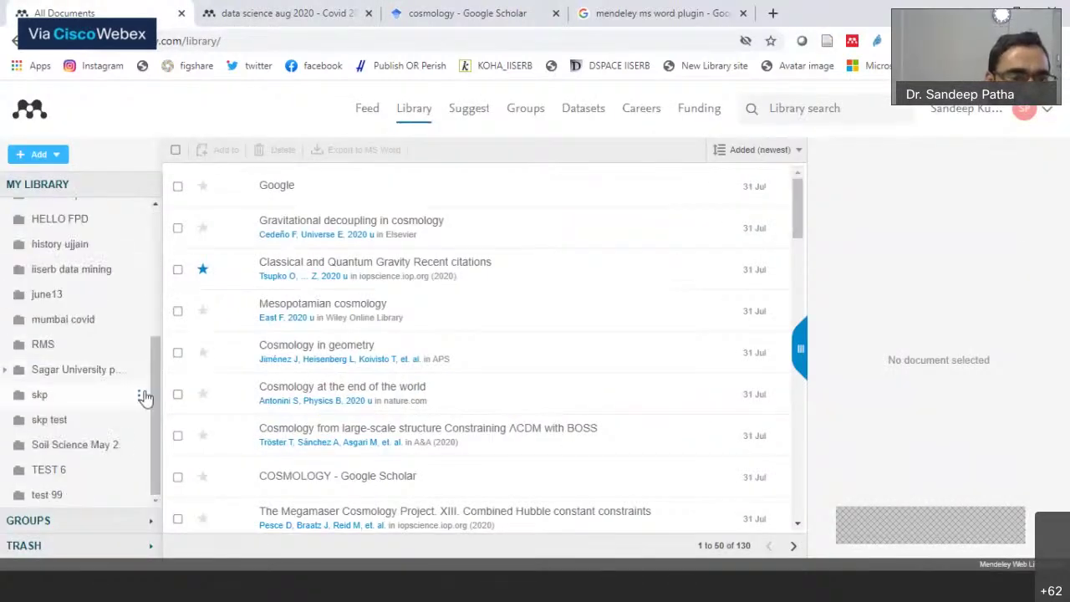
left_click_drag(153, 387, 153, 380)
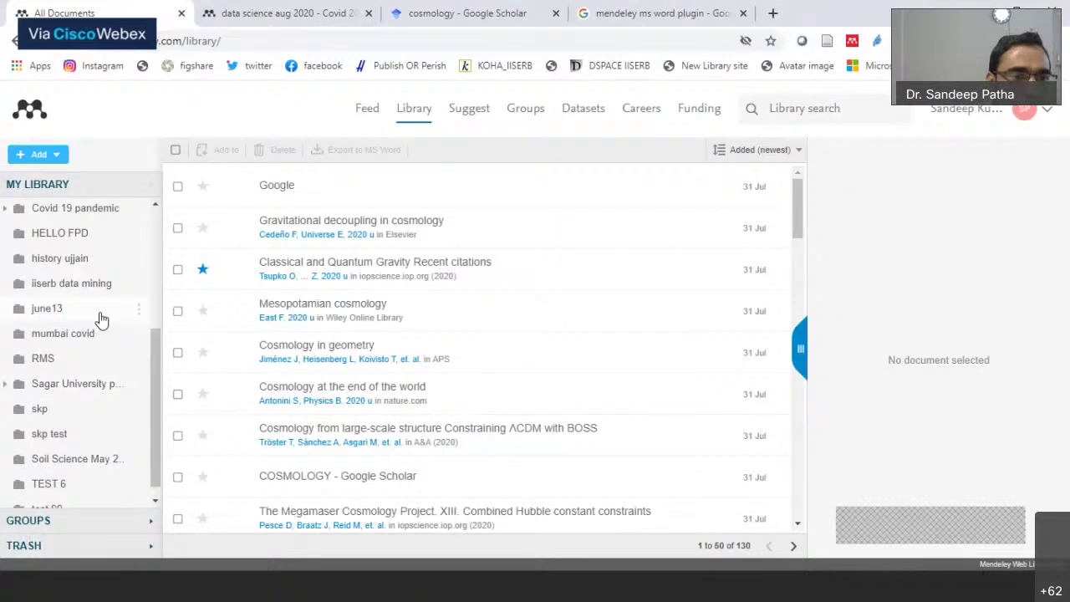
left_click(79, 284)
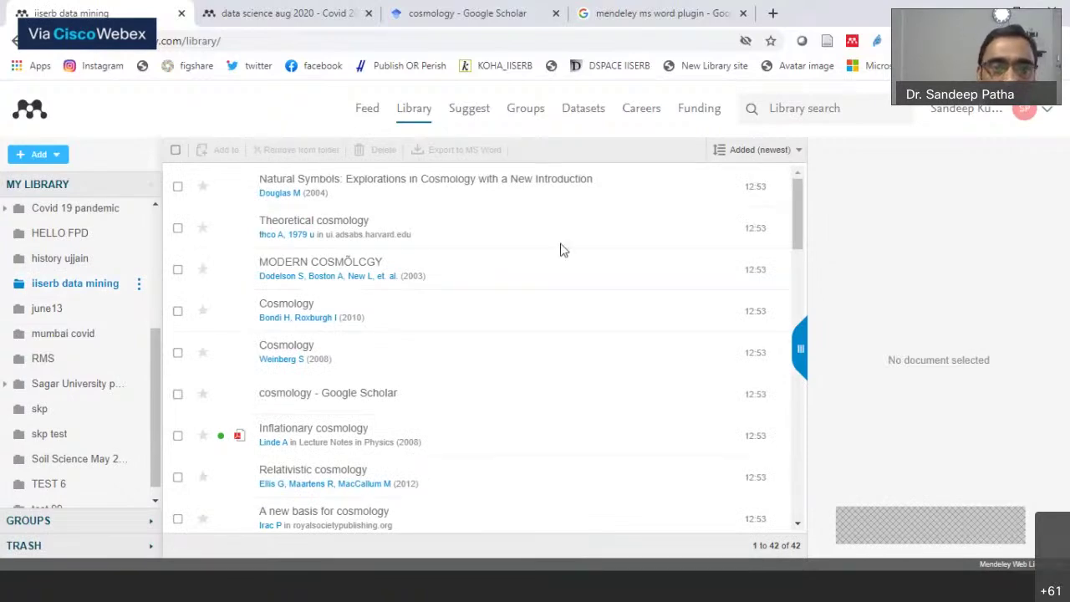
scroll(338, 333, "down", 5)
scroll(392, 342, "up", 5)
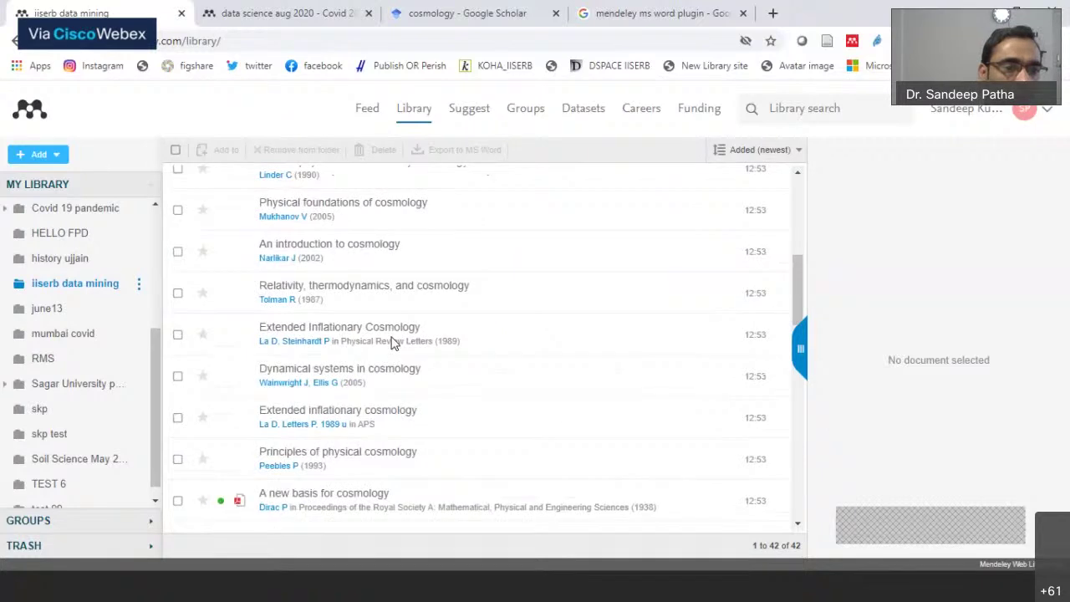
Sort the "iiserb data mining" folder by oldest added, by title (a - z), and finally by title (z - a).
left_click(54, 282)
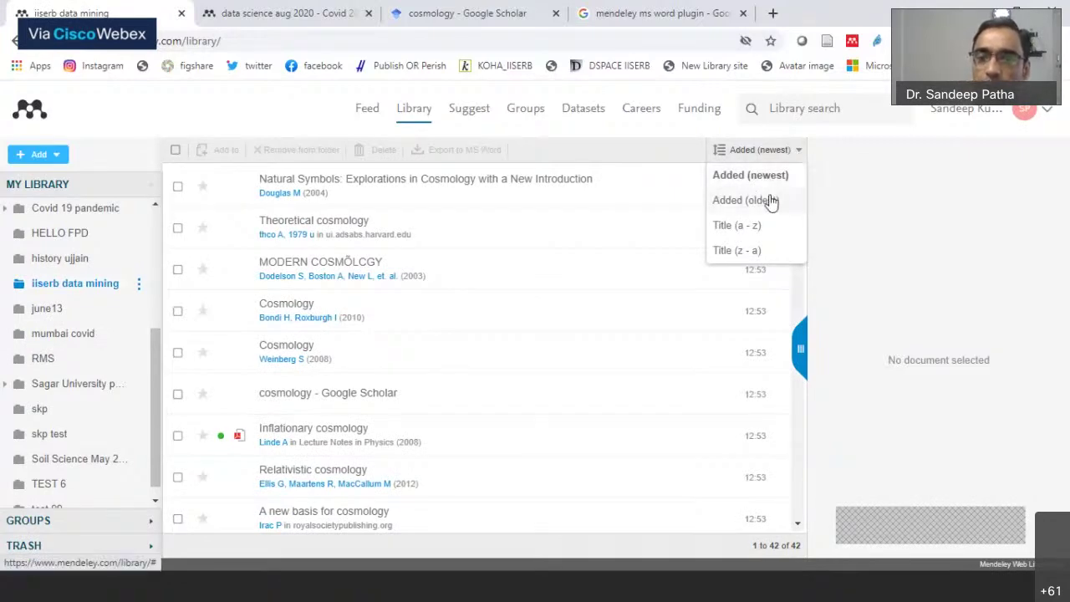
left_click(772, 201)
left_click(796, 153)
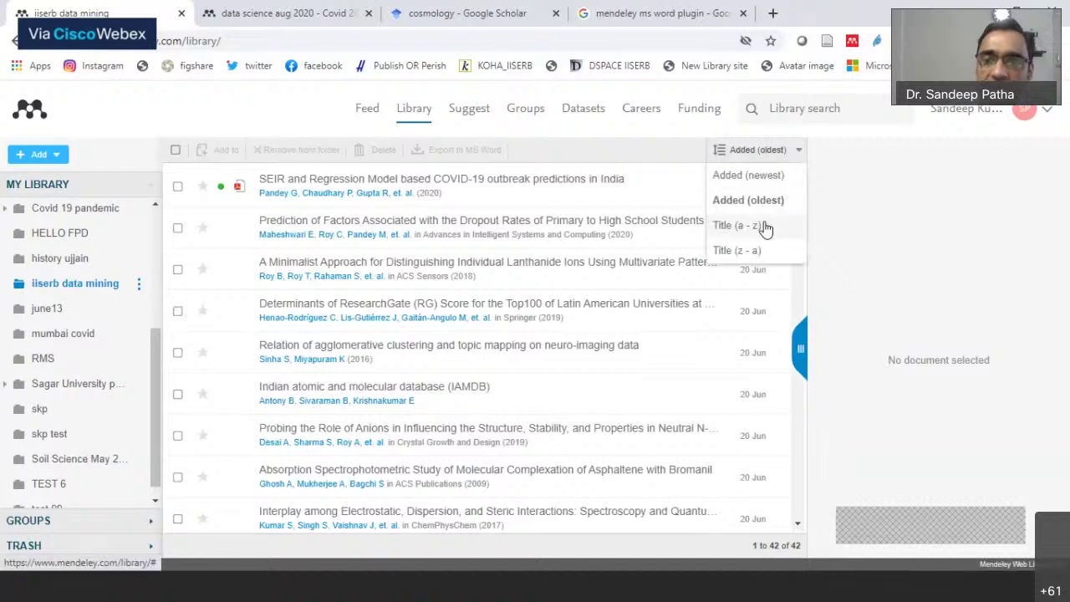
left_click(766, 227)
left_click(797, 153)
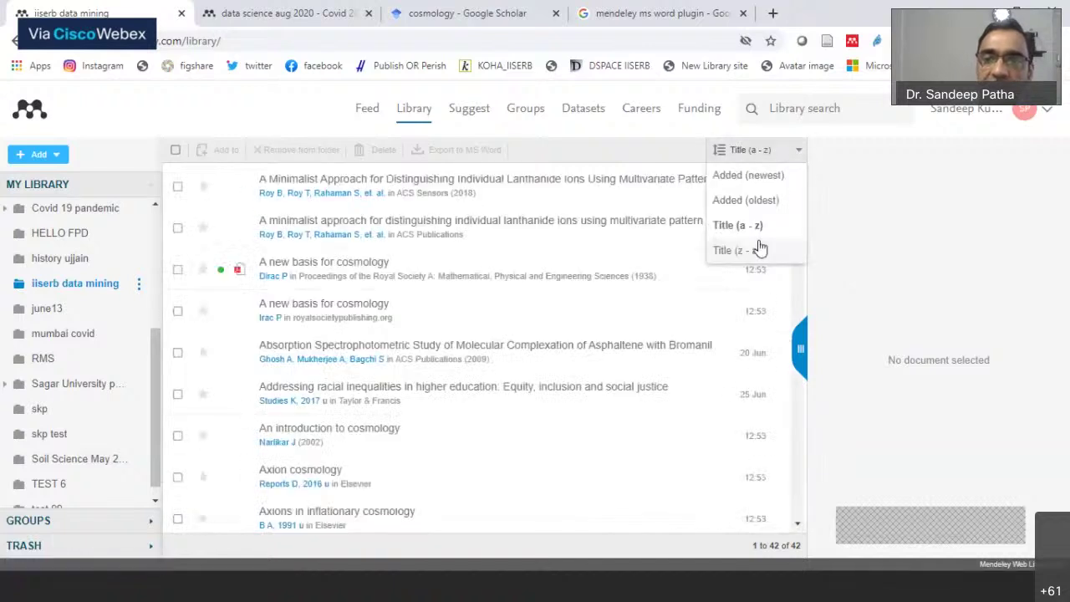
left_click(760, 250)
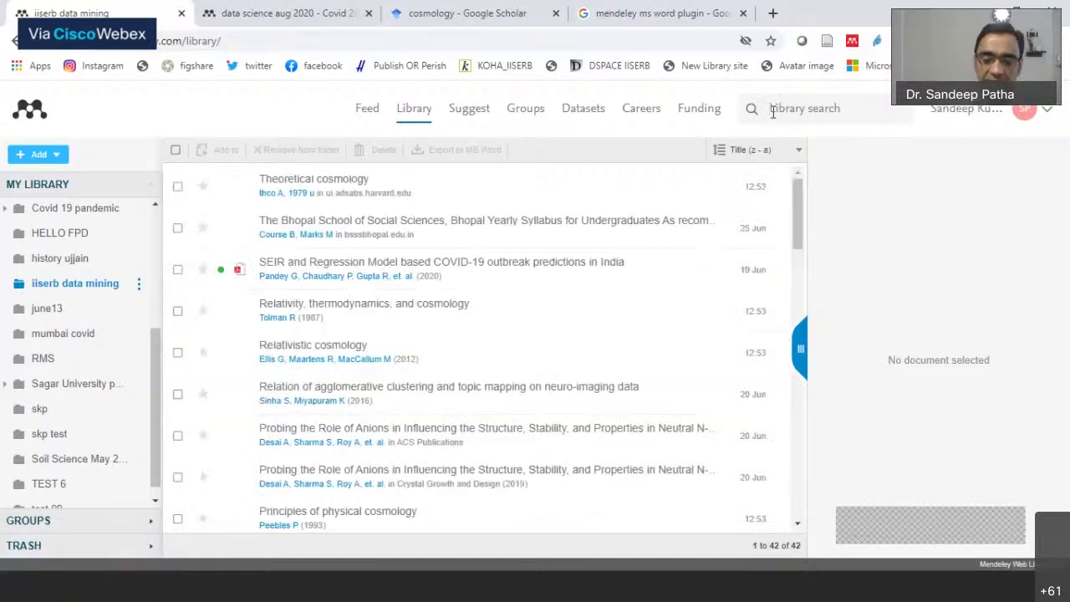
Search the Mendeley web library by the author's surname and look through the matching references.
left_click(772, 112)
type("pathak")
key("Return")
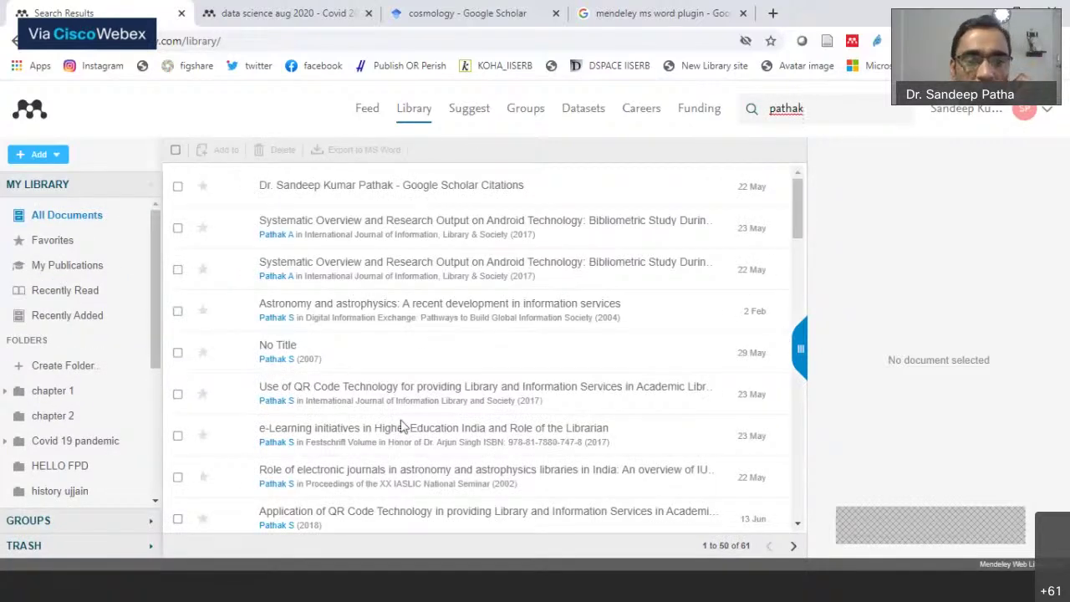
scroll(425, 376, "down", 5)
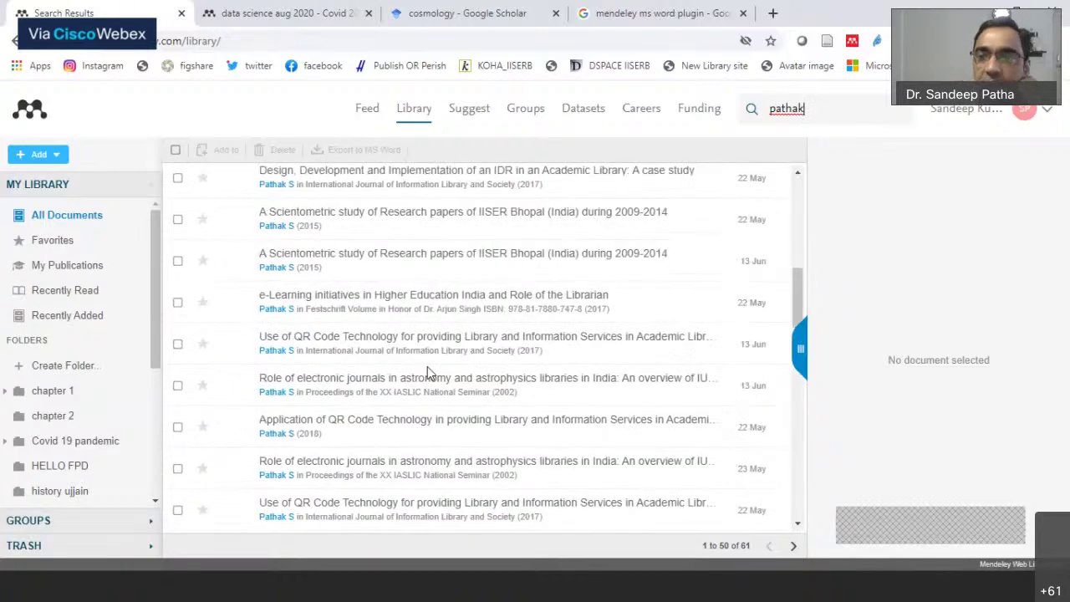
scroll(427, 366, "up", 5)
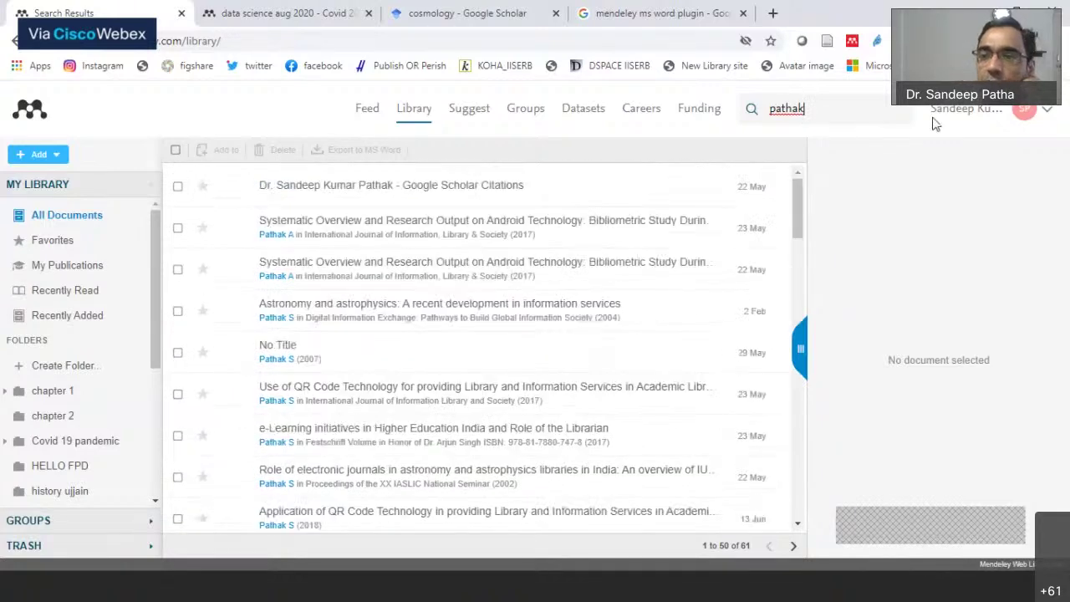
Clear the library search term and select all references listed on the page.
double_click(770, 113)
key("BackSpace")
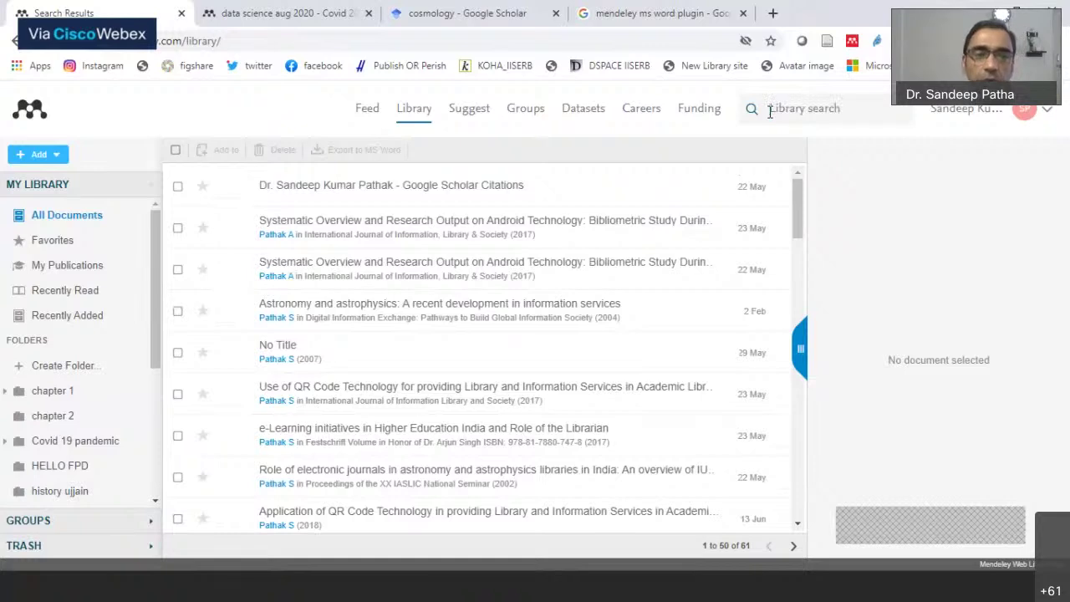
left_click(177, 228)
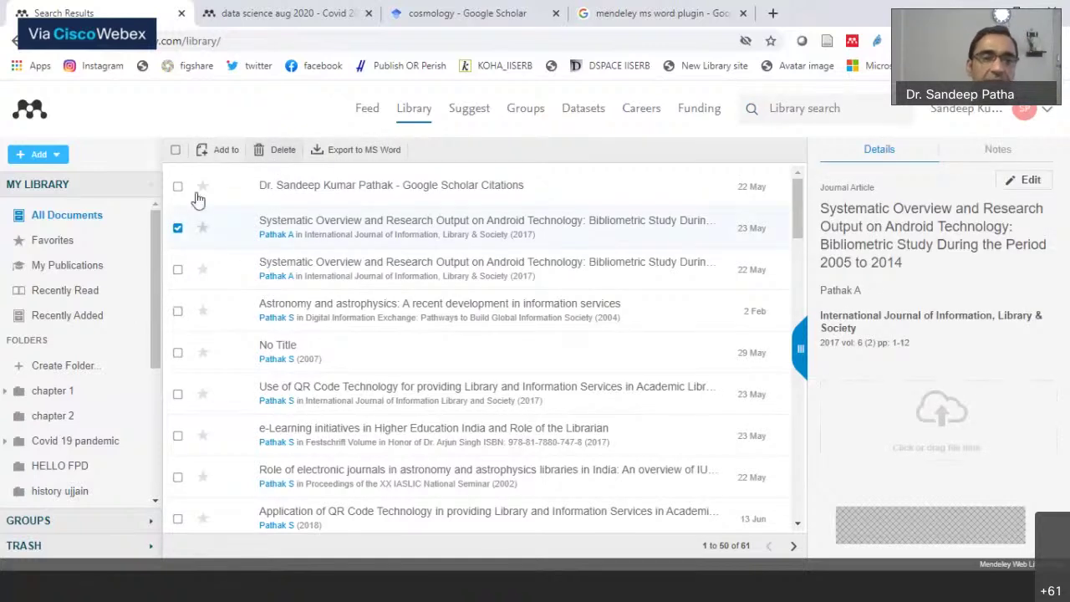
left_click(175, 150)
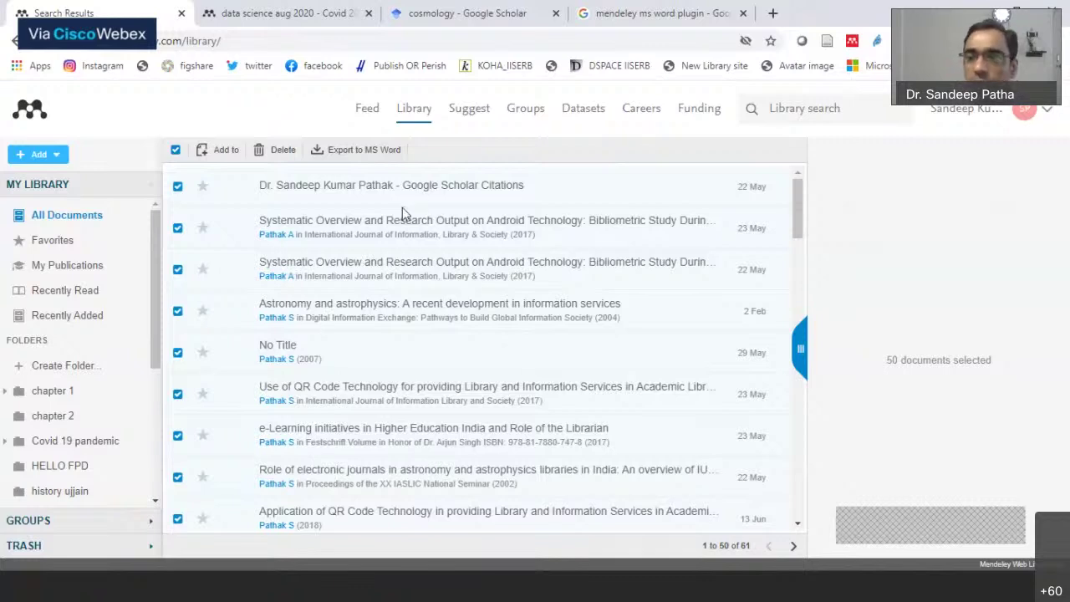
View Mendeley's Suggest, Groups and Datasets pages.
left_click(471, 116)
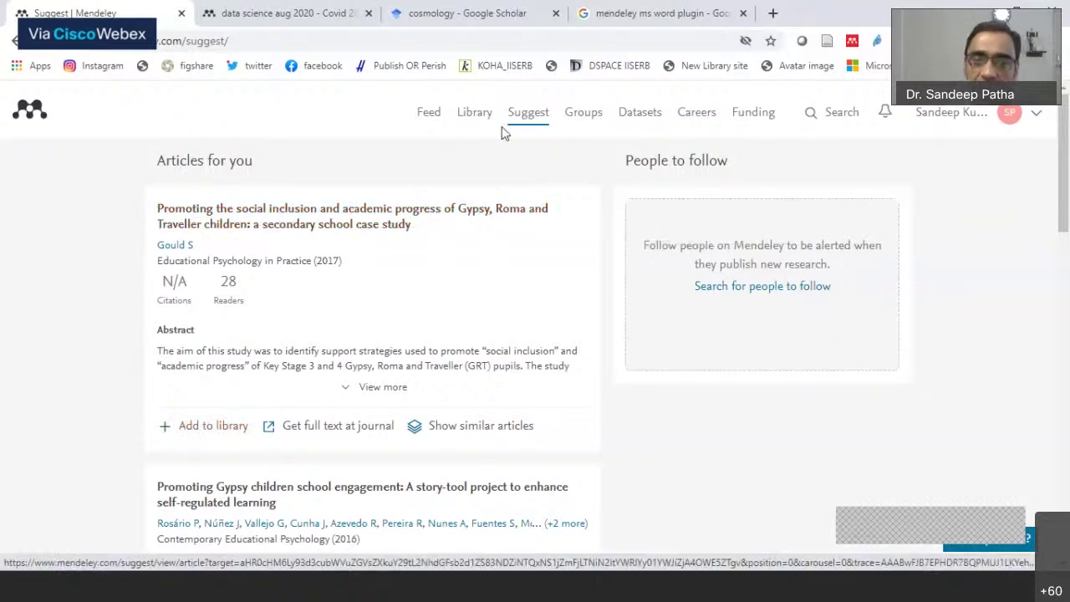
left_click(582, 117)
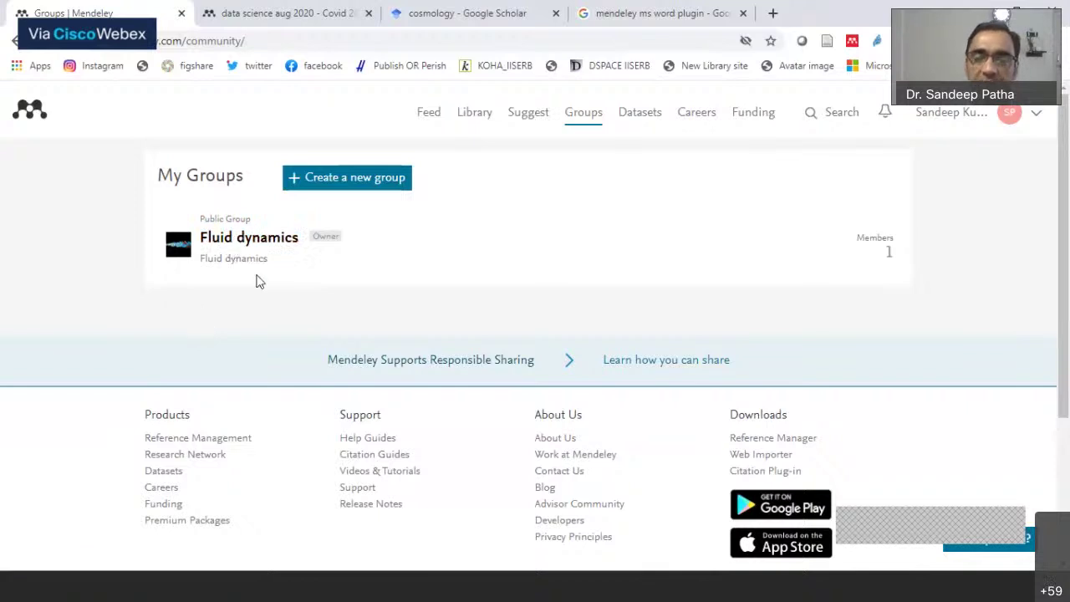
left_click(649, 119)
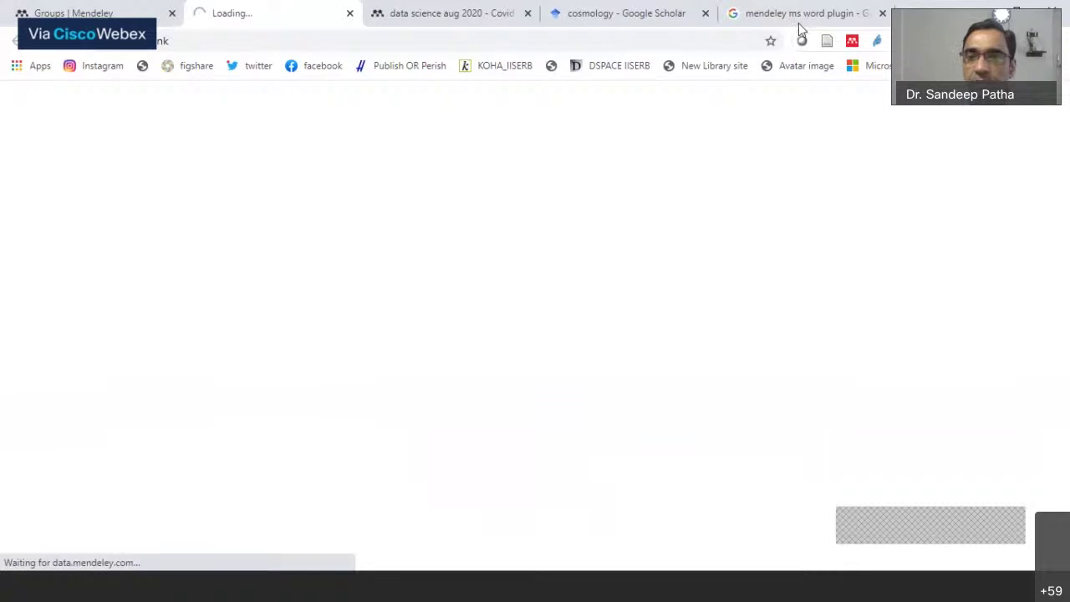
left_click(769, 17)
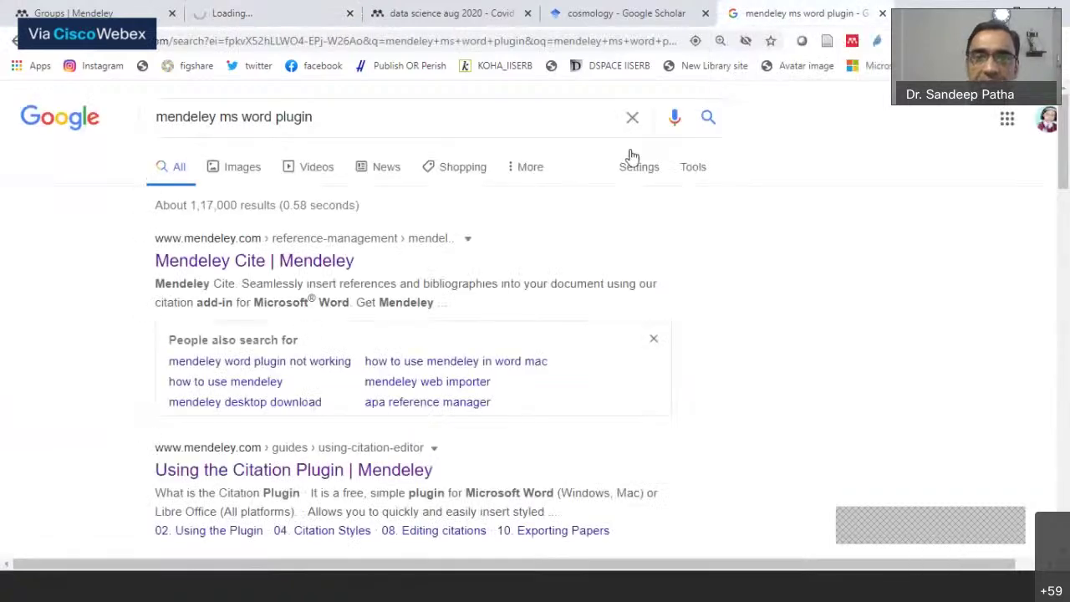
left_click(250, 16)
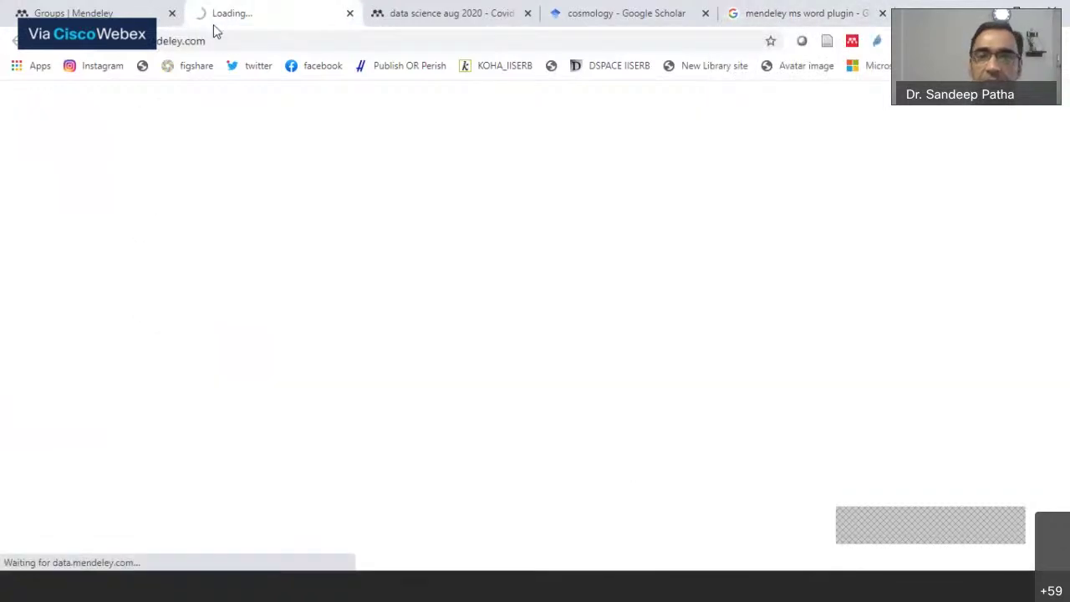
Return to the main Mendeley page, open Careers and look through the job search and CV upload options.
key("ctrl+shift+Tab")
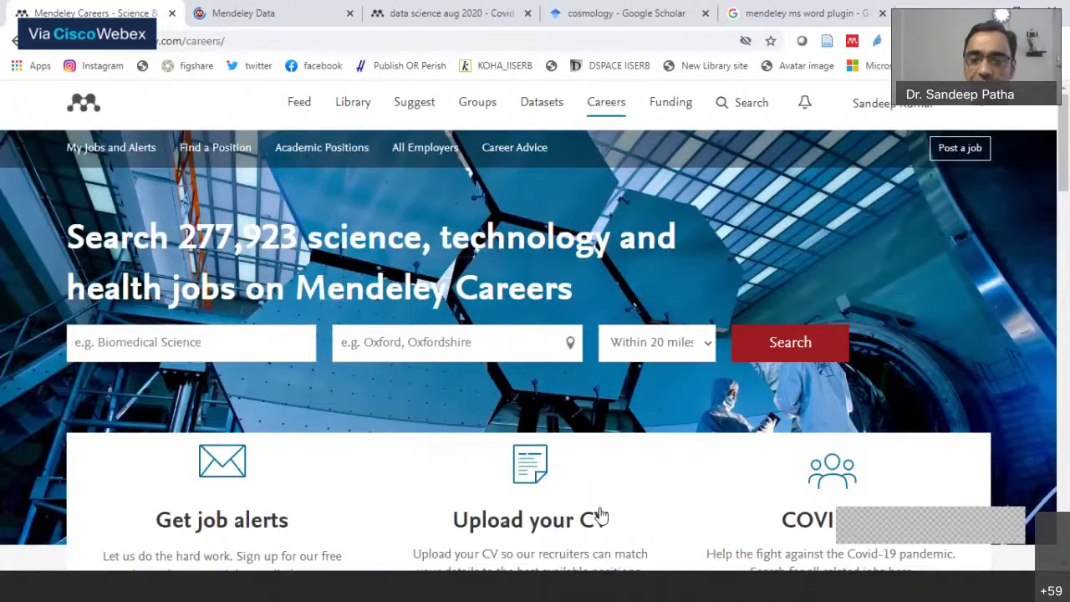
scroll(585, 502, "down", 3)
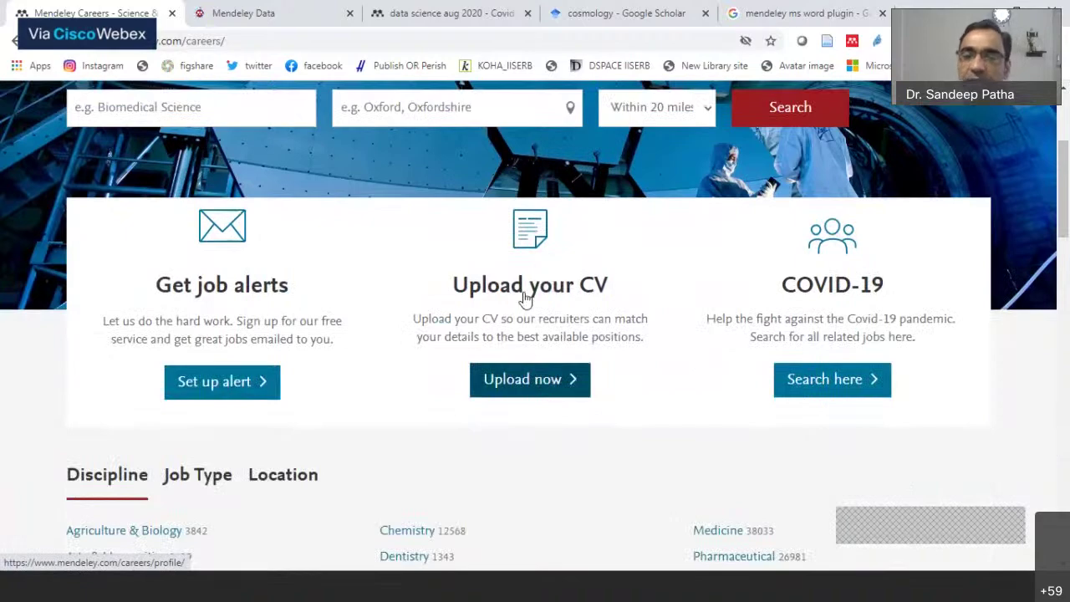
scroll(641, 413, "up", 3)
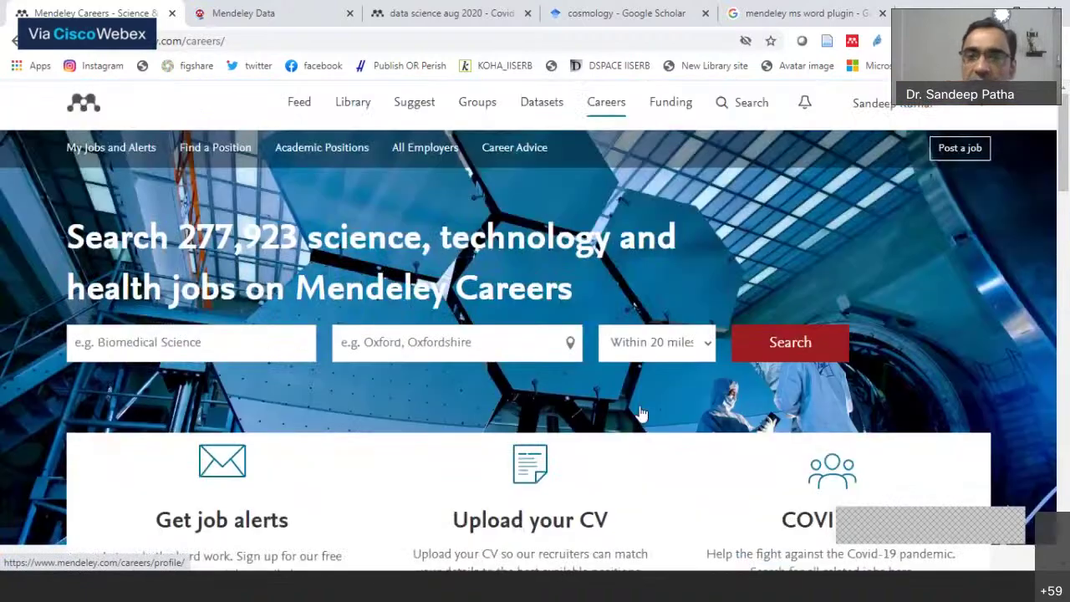
Search Mendeley's Funding section for "rfid application library" and look through the listed funding opportunities.
left_click(673, 107)
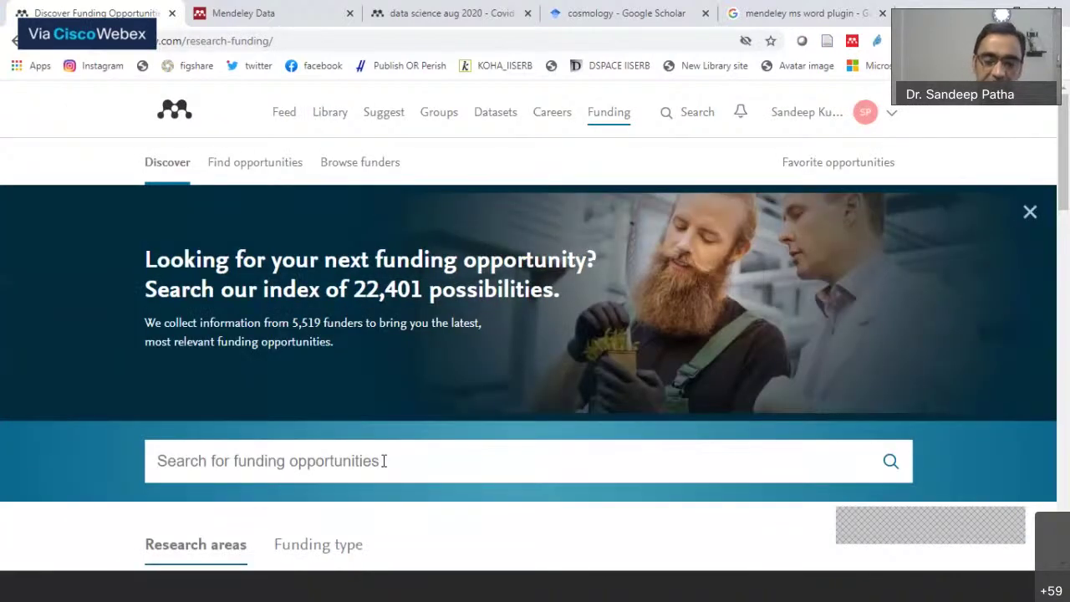
type("rfid")
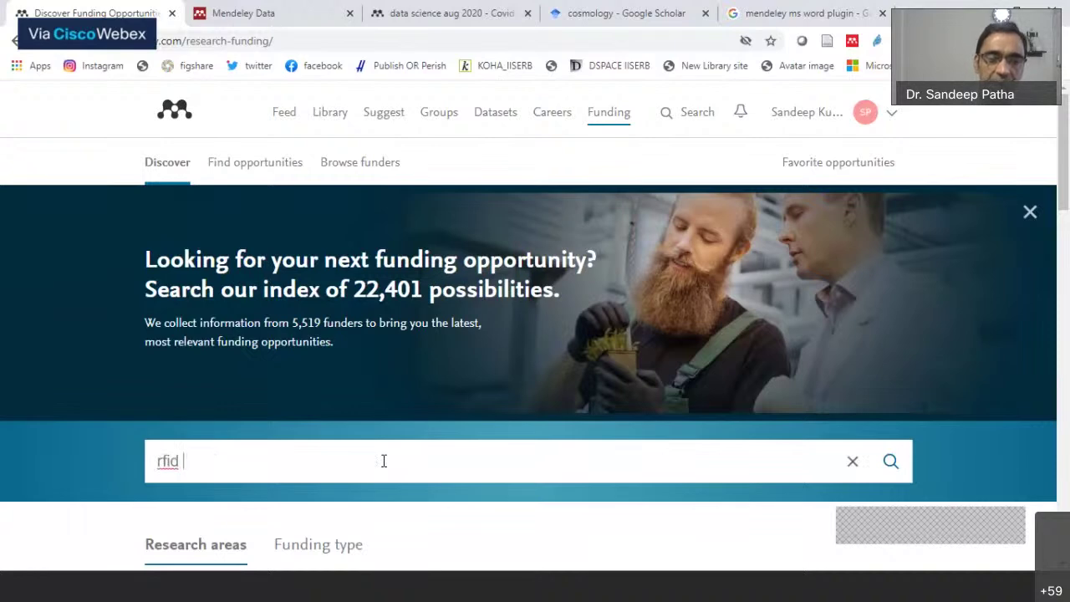
type(" app")
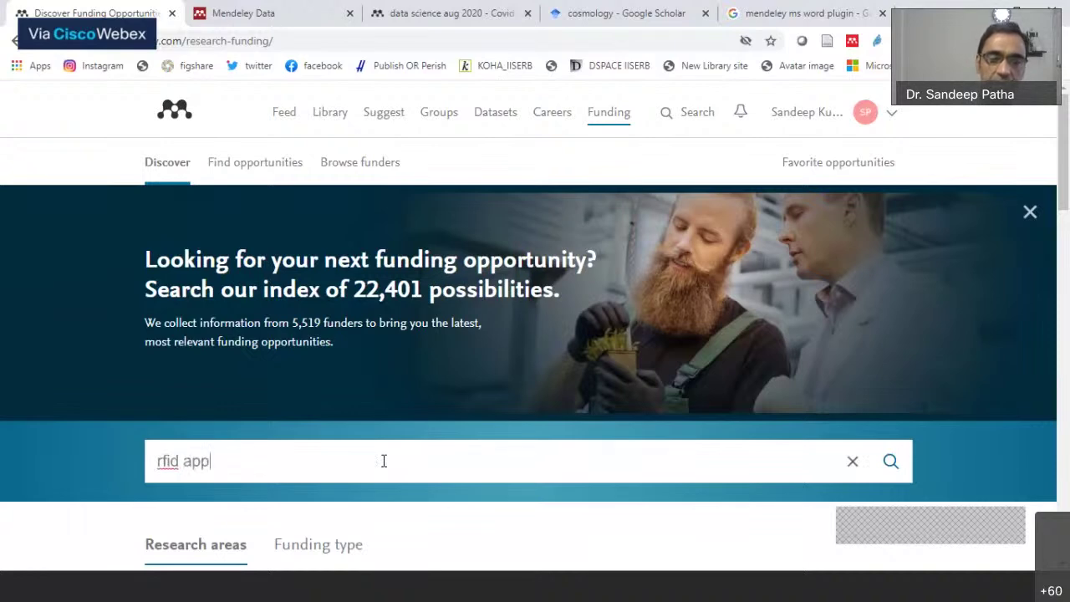
type("lication lib")
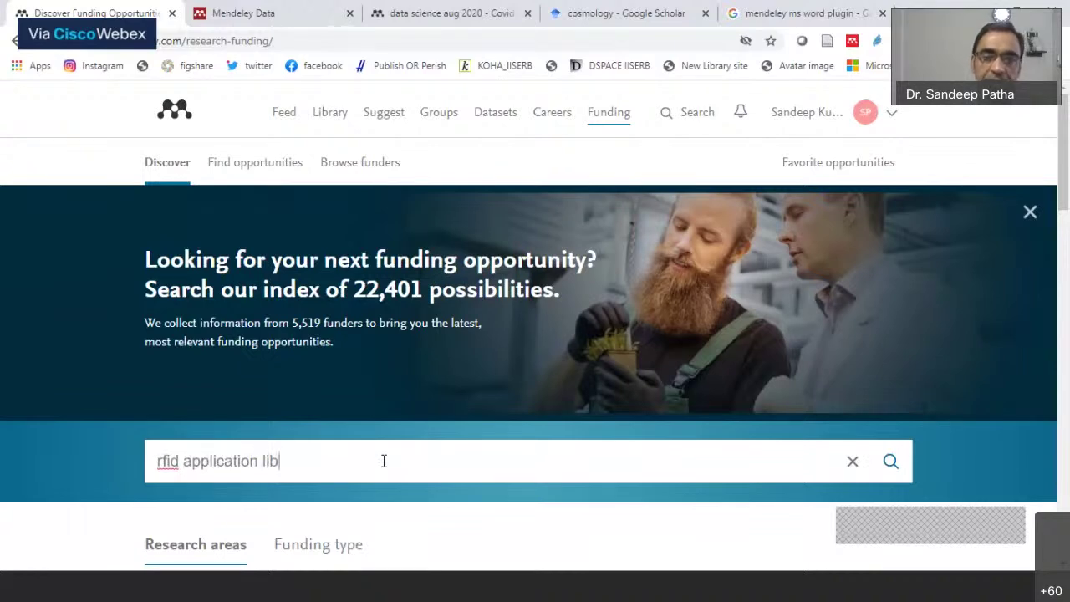
type("rary")
key("Return")
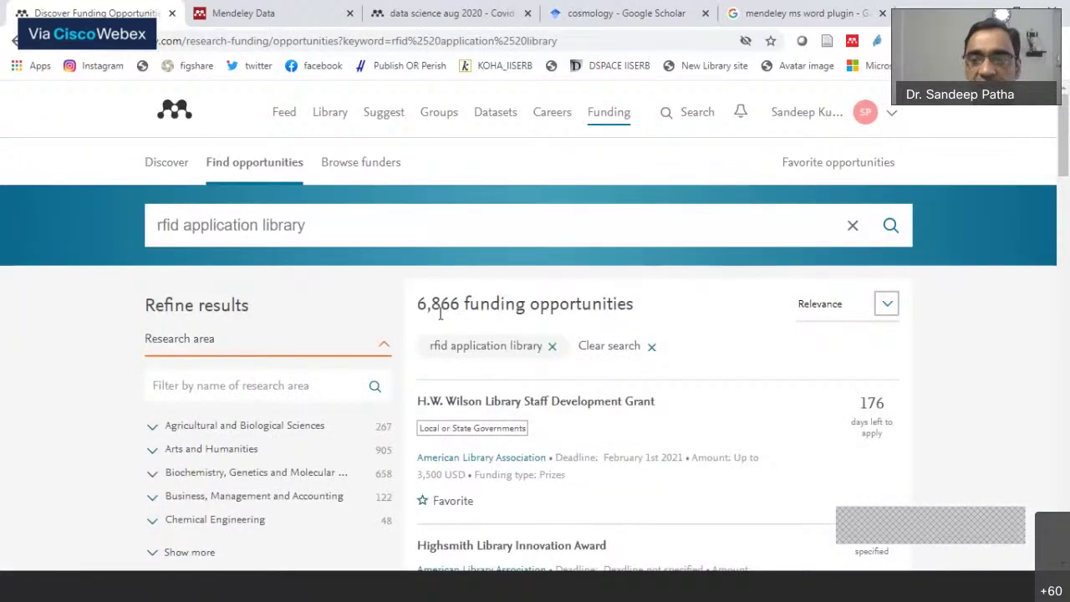
scroll(752, 375, "down", 3)
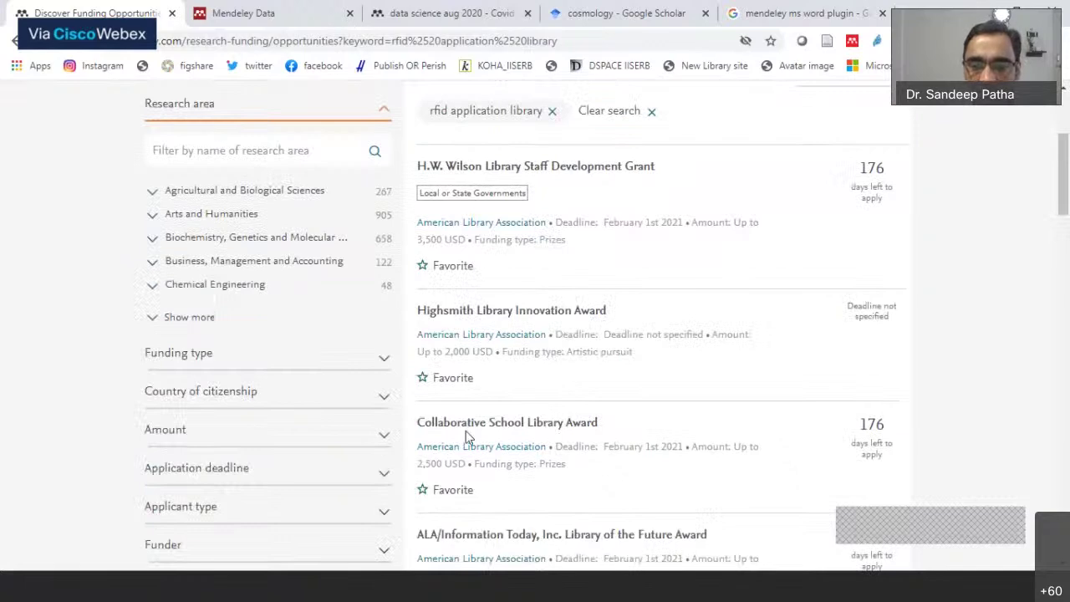
scroll(594, 434, "down", 2)
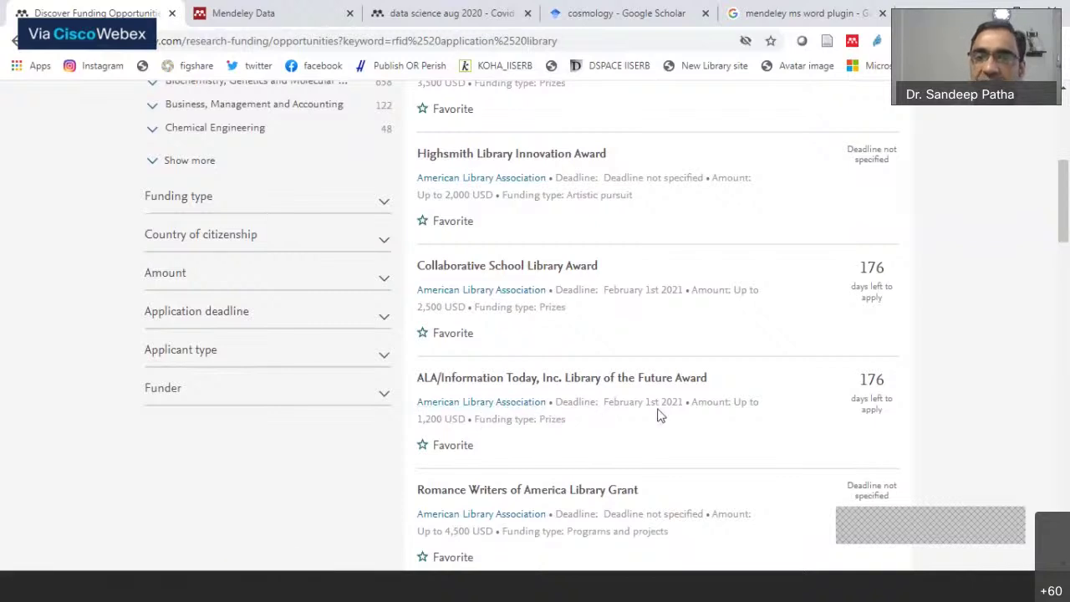
scroll(656, 415, "up", 5)
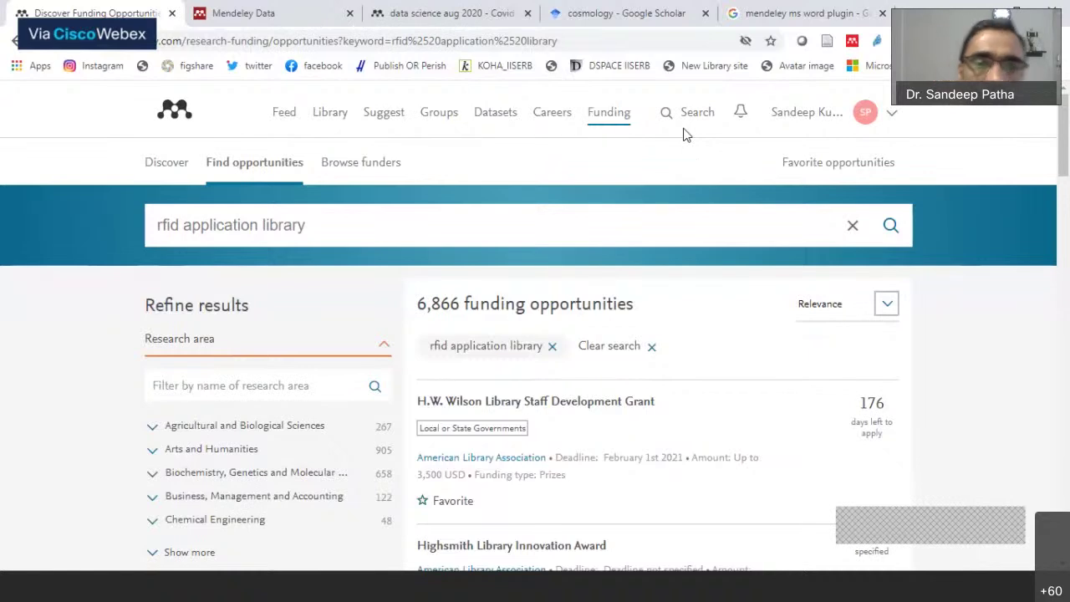
Go to google.co.in and search for "download mendeley desktop version".
left_click(306, 44)
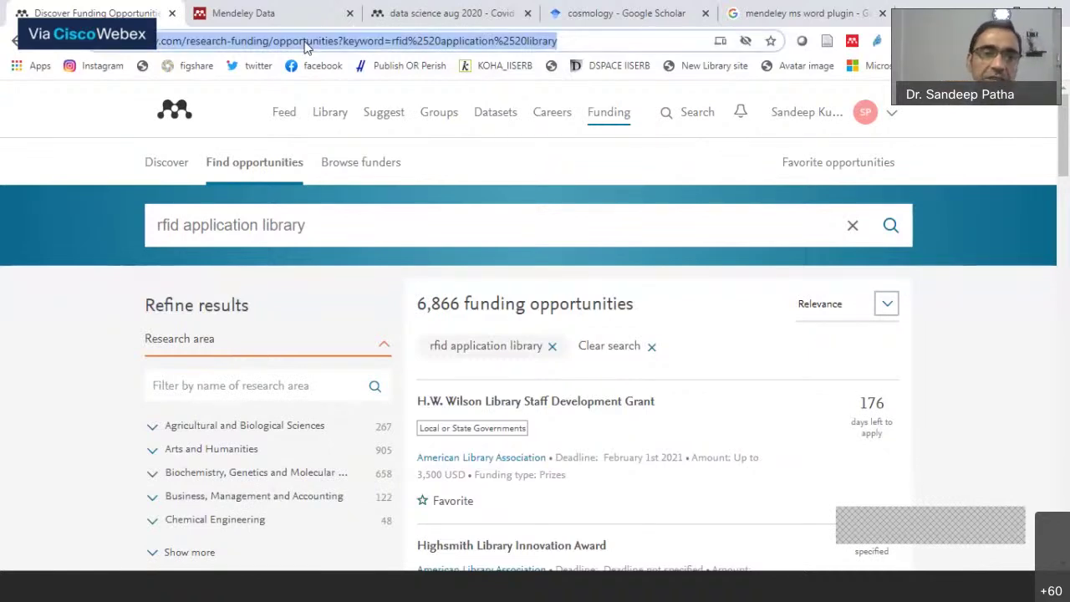
type("google.co.in")
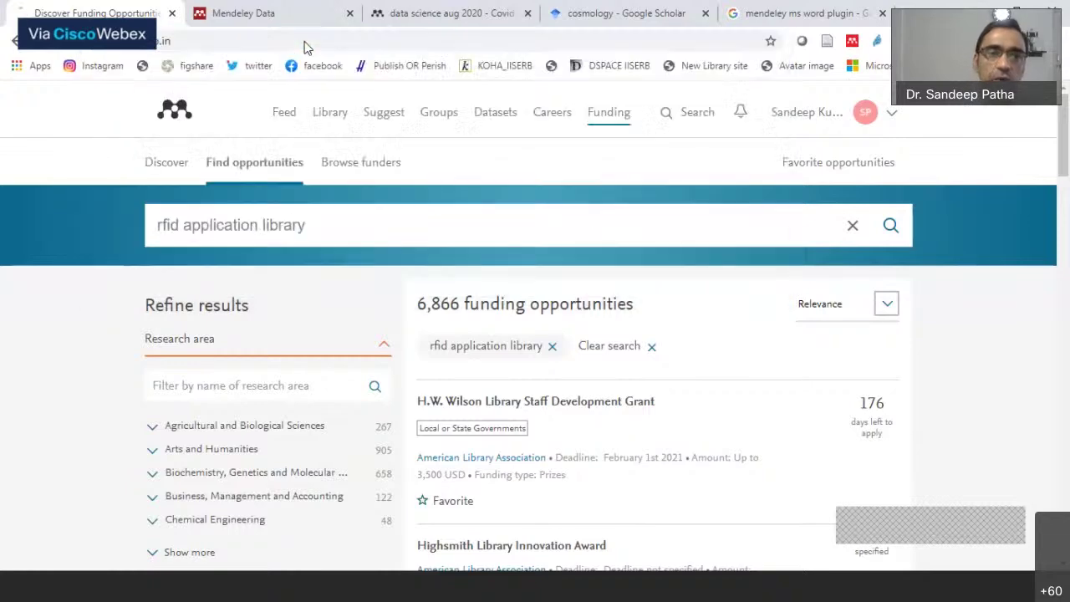
key("Return")
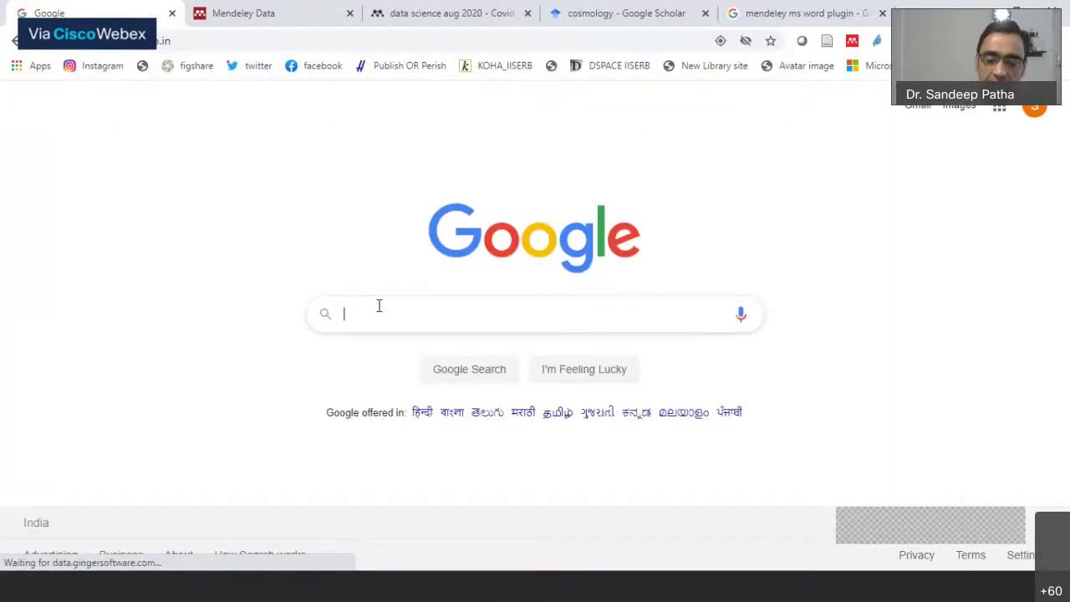
type("download ")
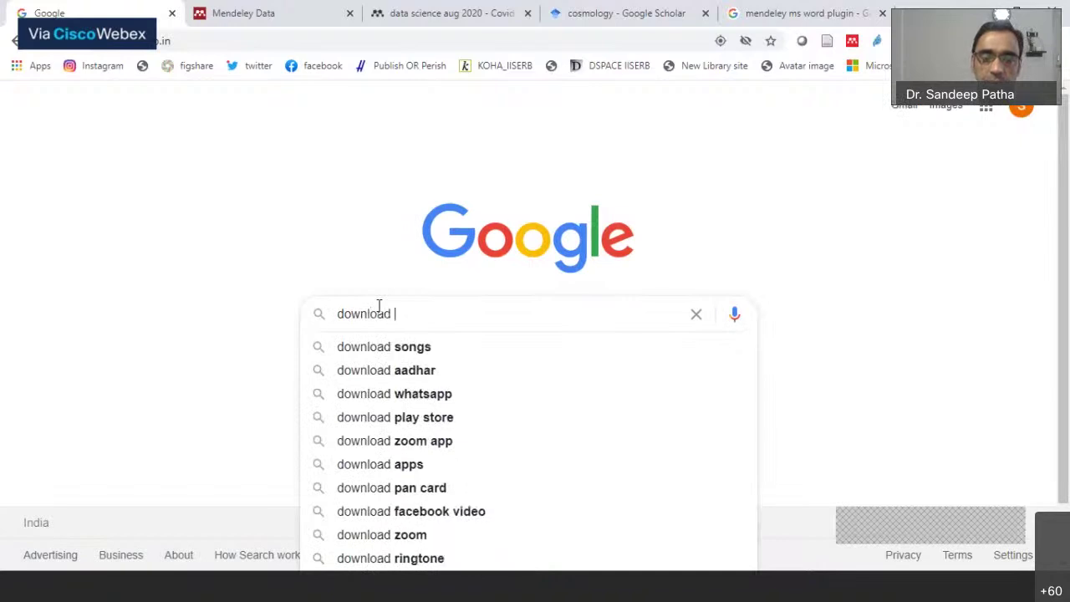
type("mendeley ")
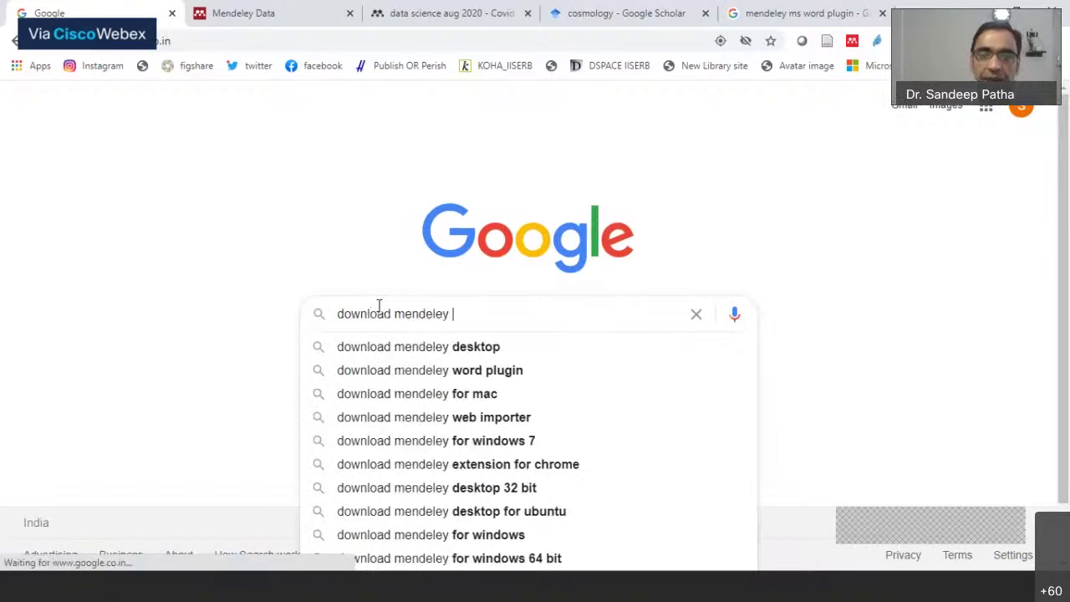
type("desktop version")
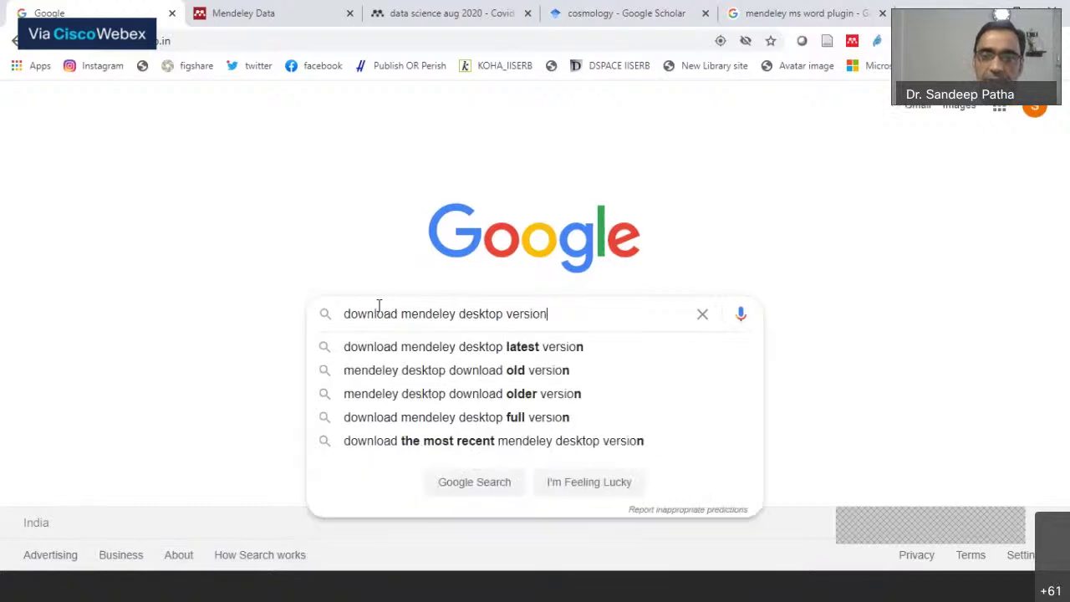
key("Return")
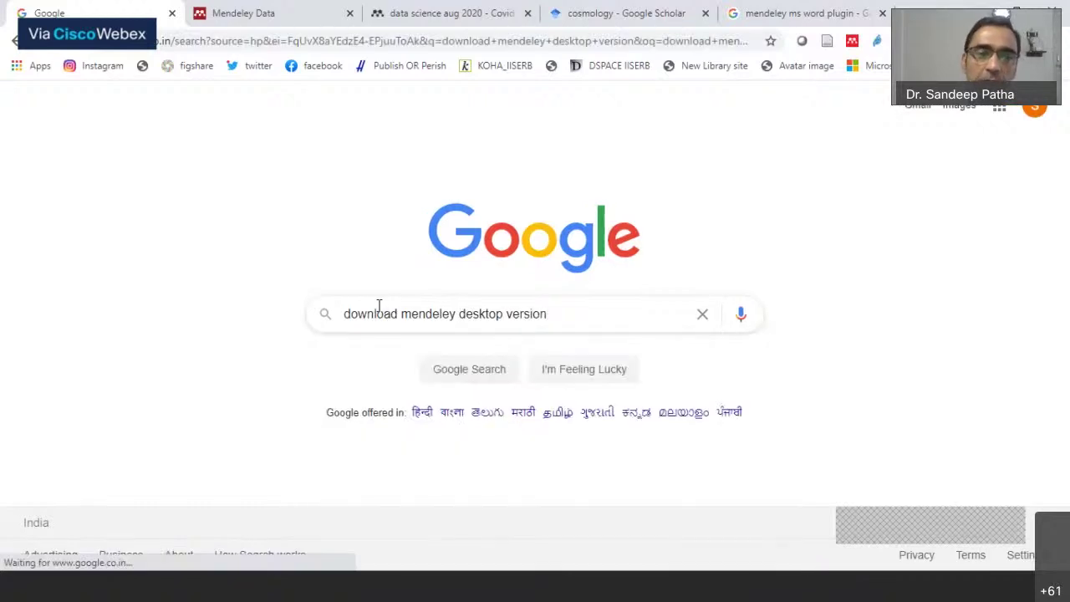
Open the Mendeley Desktop download page, start the Windows installer download and cancel saving the file.
left_click(284, 244)
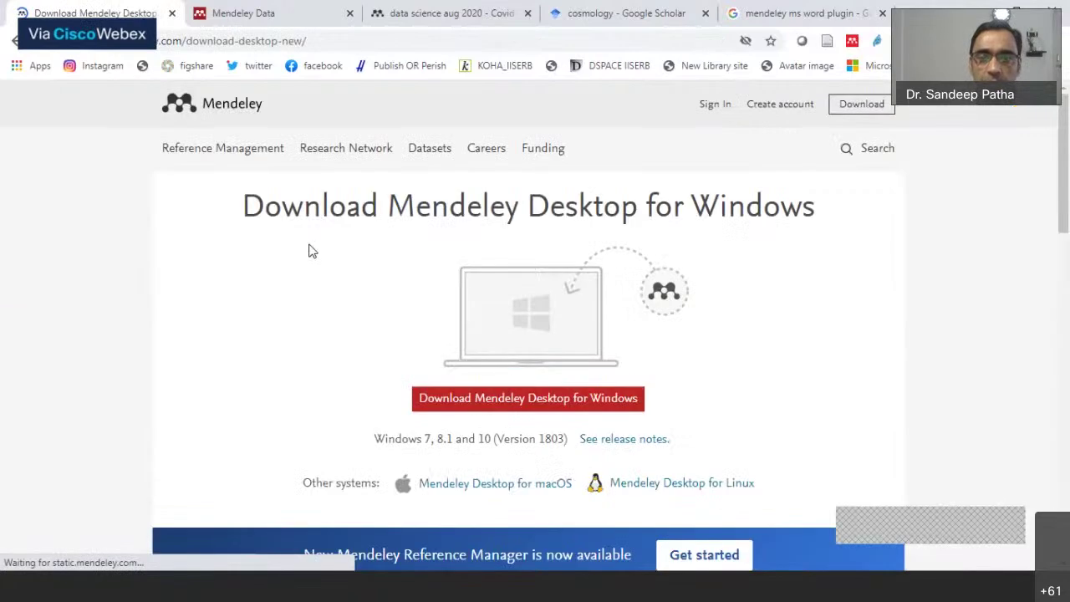
left_click(502, 397)
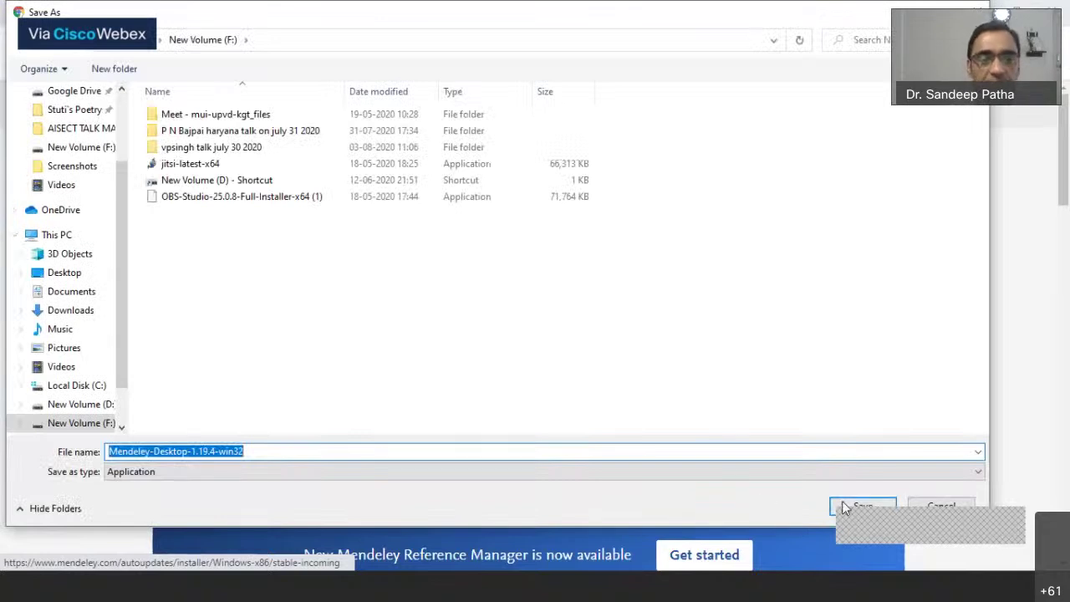
left_click(920, 507)
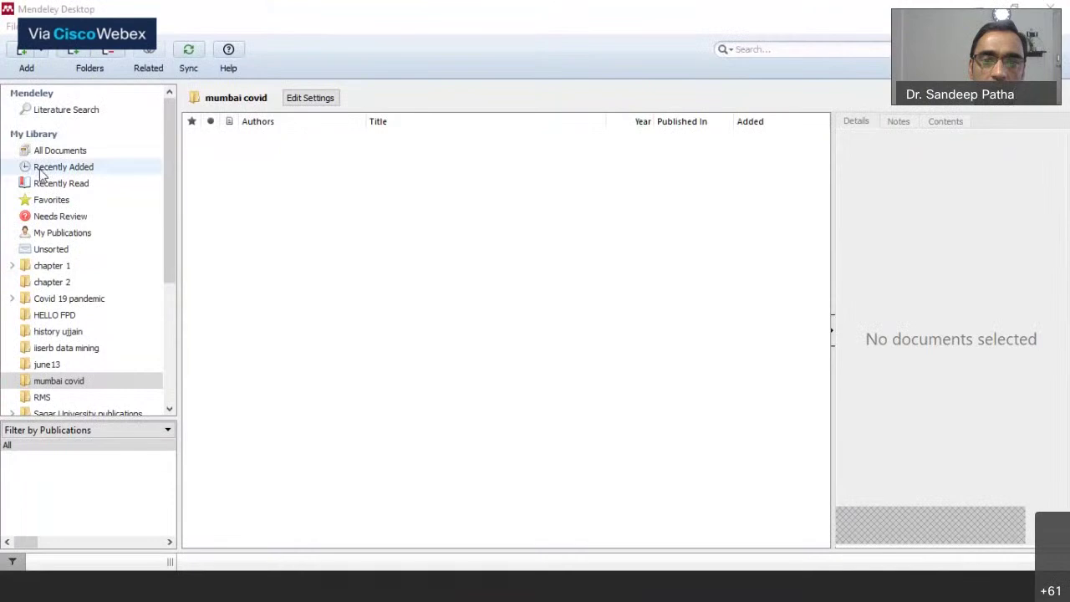
Switch to Mendeley Desktop, sync all documents with the online library and open the "iiserb data mining" folder.
left_click(50, 151)
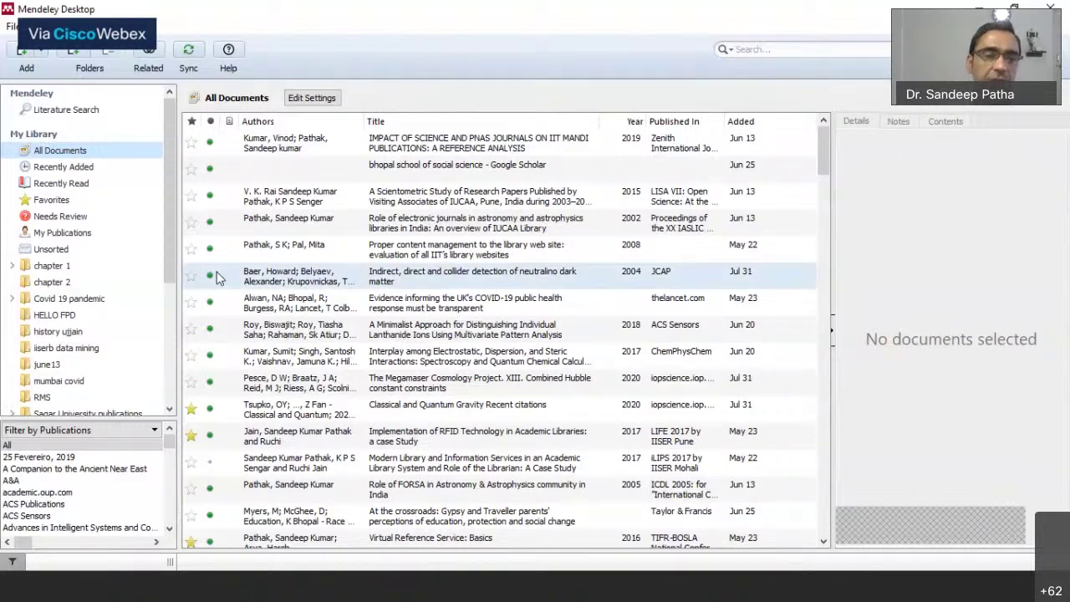
left_click(189, 56)
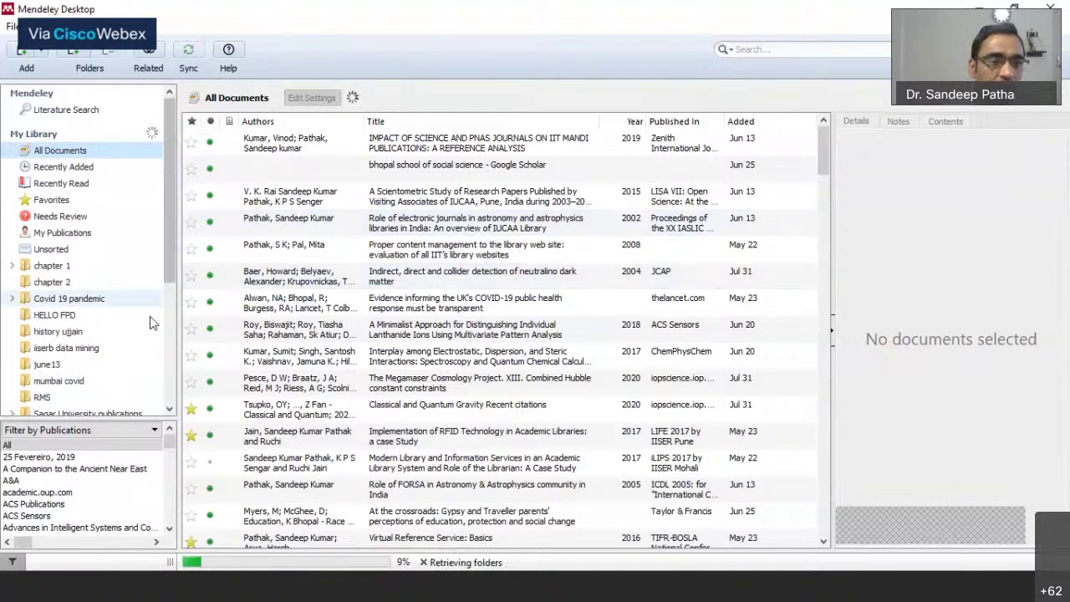
left_click(64, 350)
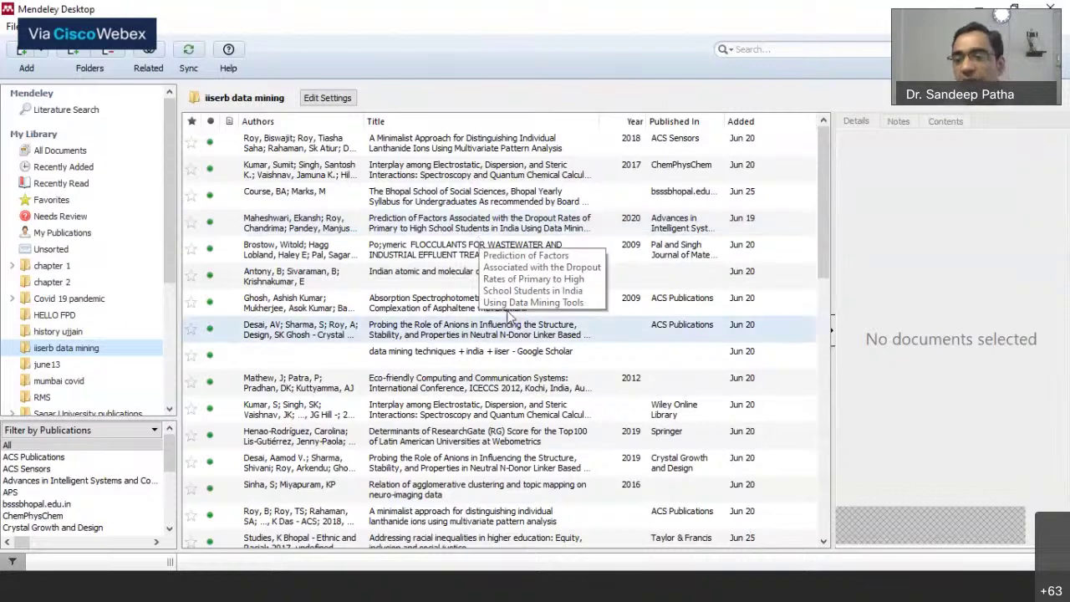
Mark the details of the 2017 ChemPhysChem article "Interplay among Electrostatic, Dispersion, and Steric Interactions" as correct.
left_click(384, 145)
left_click(406, 175)
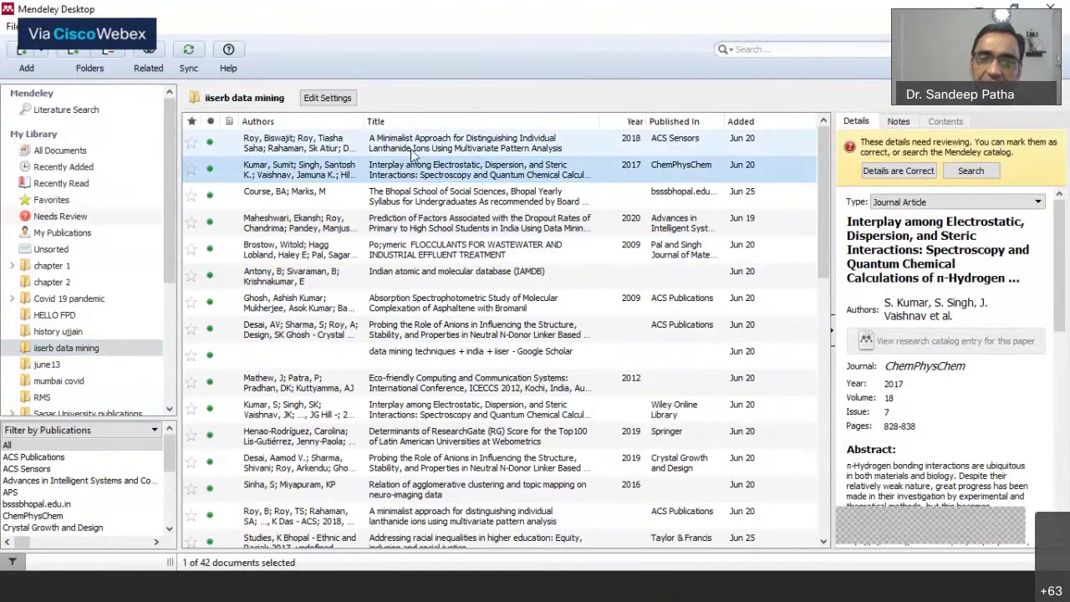
left_click(405, 150)
left_click(425, 171)
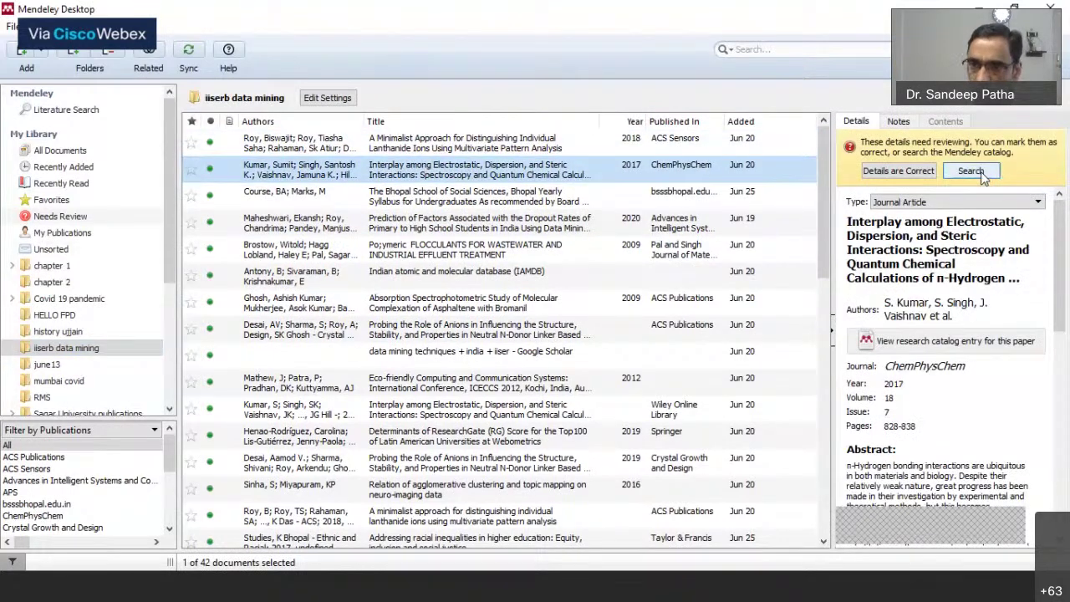
left_click(921, 172)
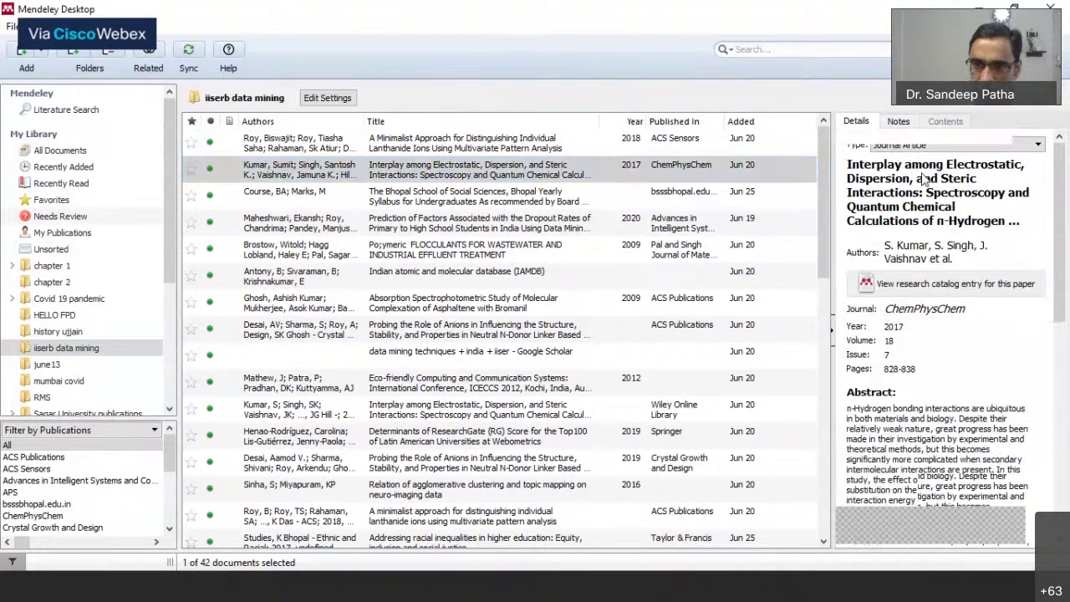
Change the publication of the Bhopal School of Social Sciences syllabus report to "Aasam University Silchar".
left_click(281, 197)
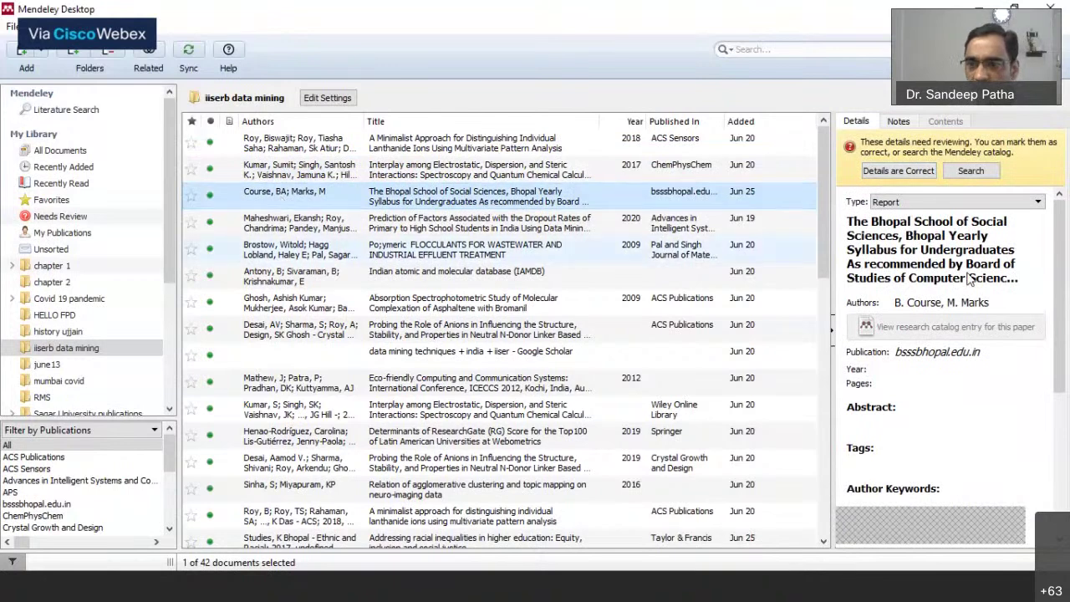
left_click(961, 352)
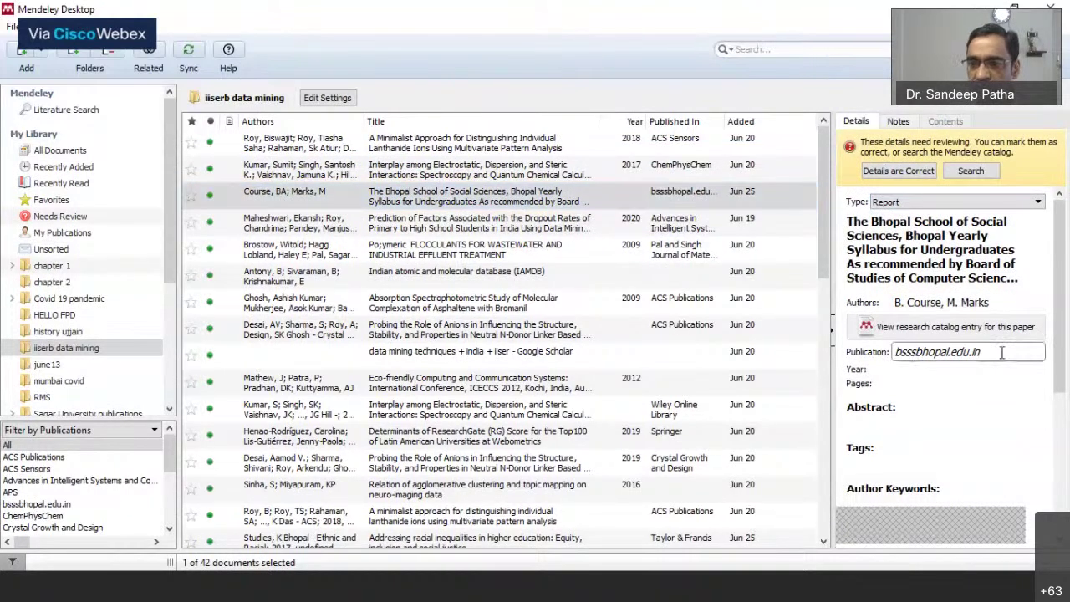
key("BackSpace")
key("BackSpace")
key("BackSpace")
key("BackSpace")
key("BackSpace")
key("BackSpace")
key("BackSpace")
key("BackSpace")
key("BackSpace")
key("BackSpace")
key("BackSpace")
key("BackSpace")
key("BackSpace")
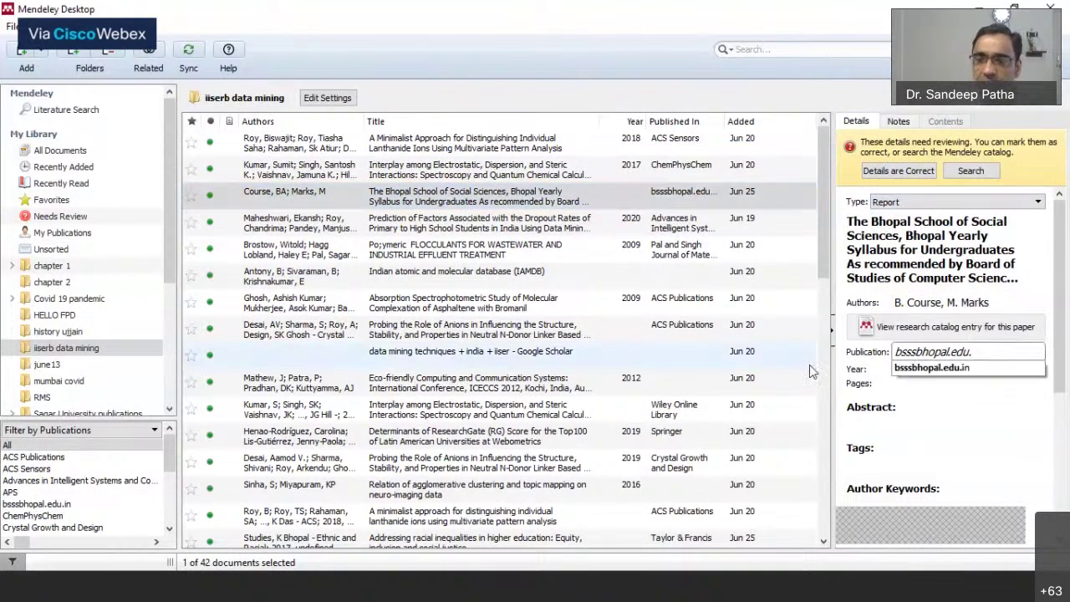
key("BackSpace")
key("BackSpace")
key("BackSpace")
key("BackSpace")
type("Aas")
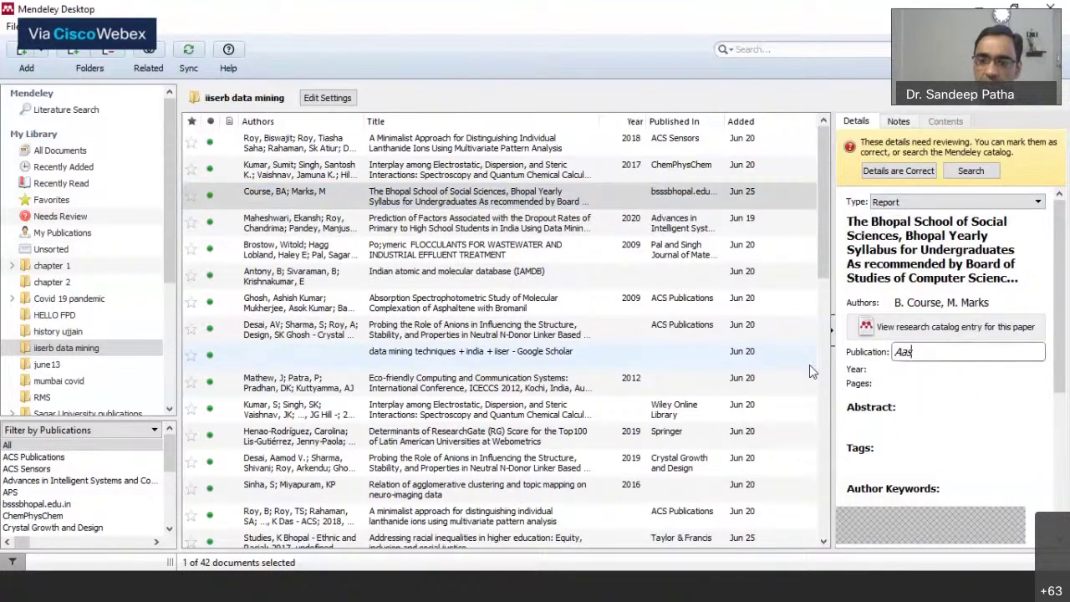
type("am Univer")
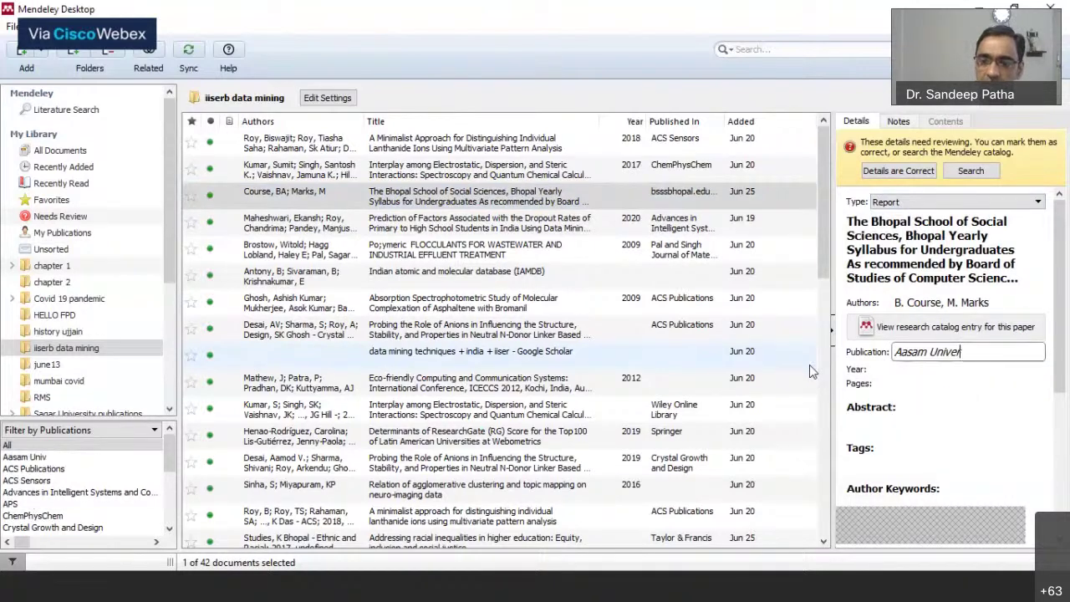
type("sity Sila")
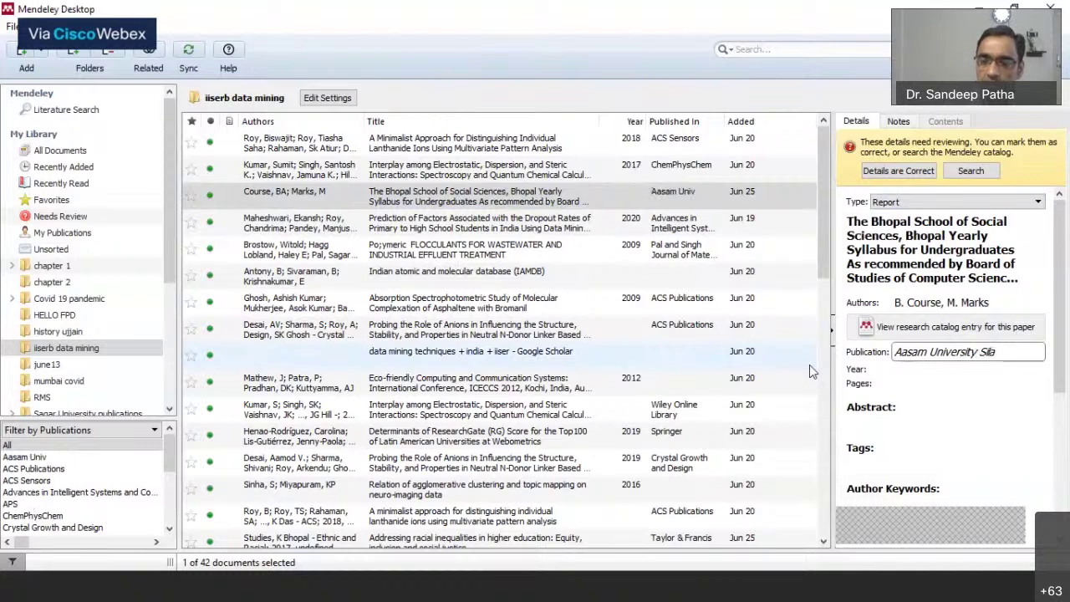
key("BackSpace")
key("BackSpace")
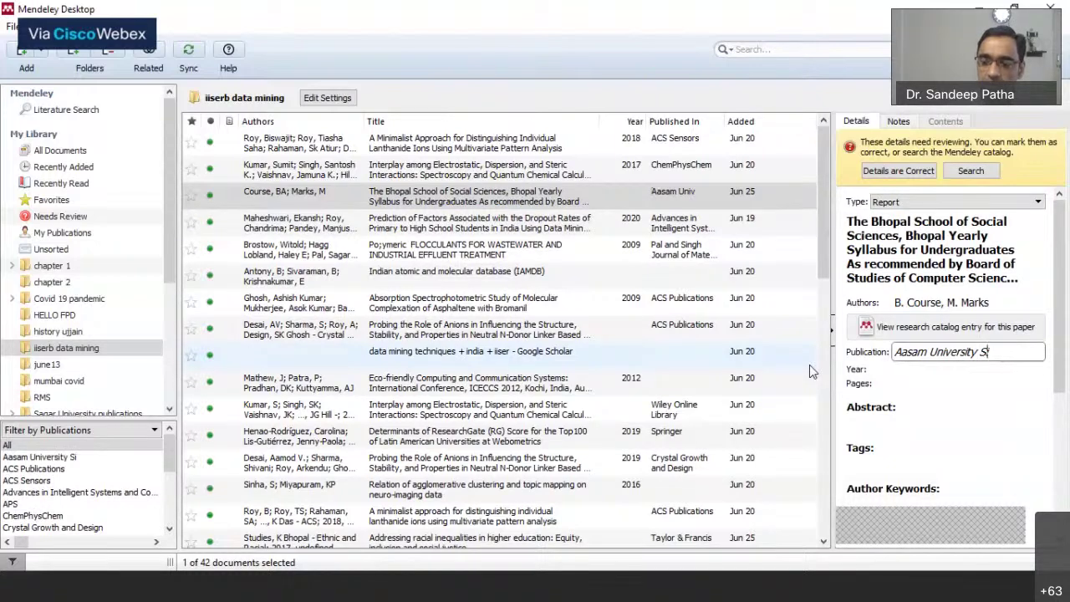
type("ilchar")
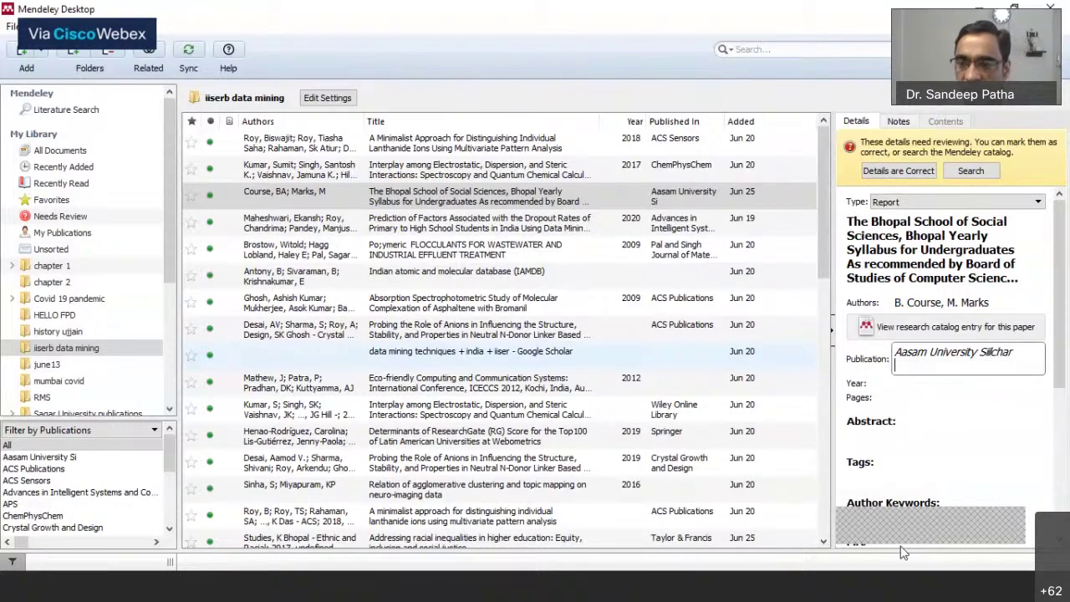
left_click(882, 428)
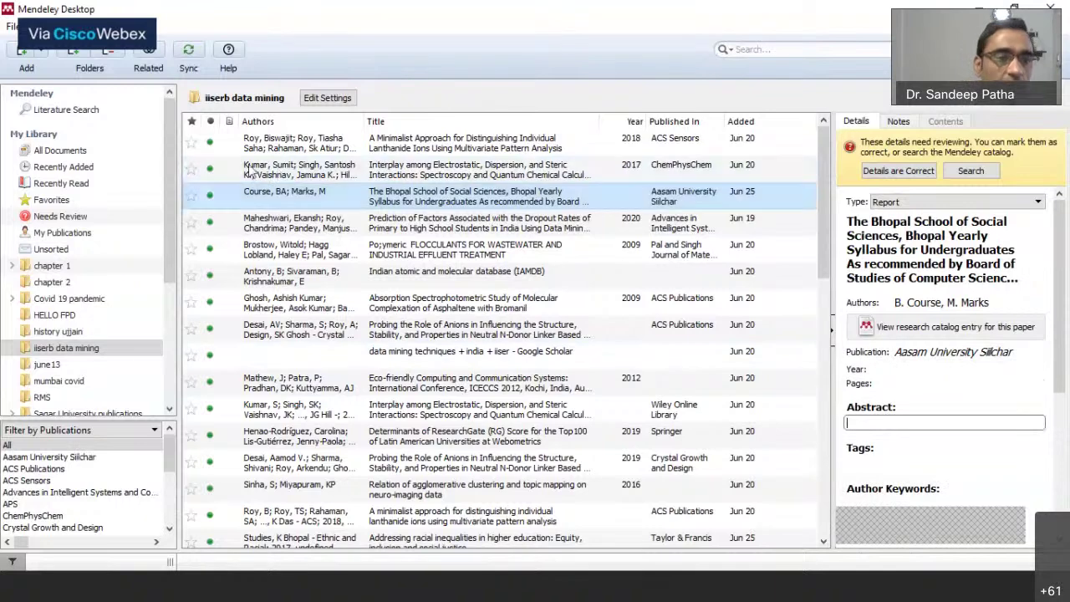
Look through the documents in the june13 and "iiserb data mining" folders and sync the library.
left_click(59, 363)
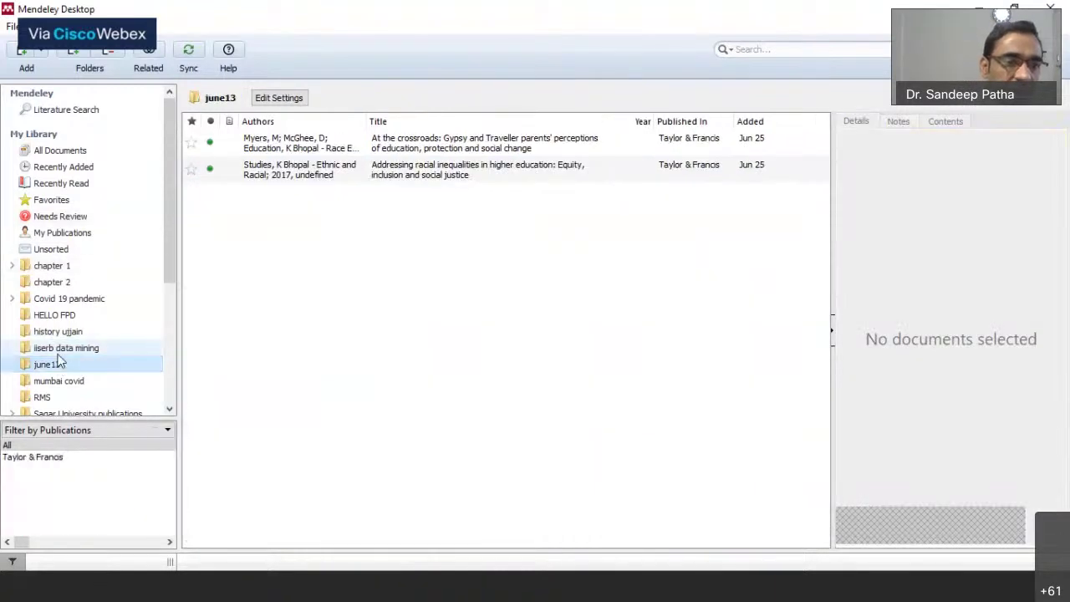
left_click(63, 348)
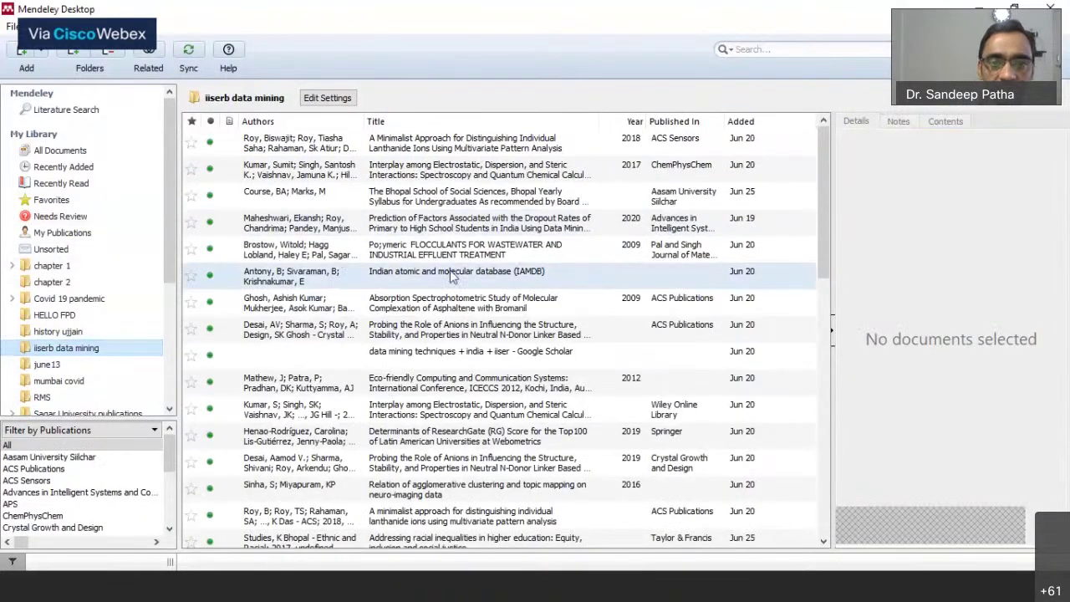
scroll(708, 237, "down", 10)
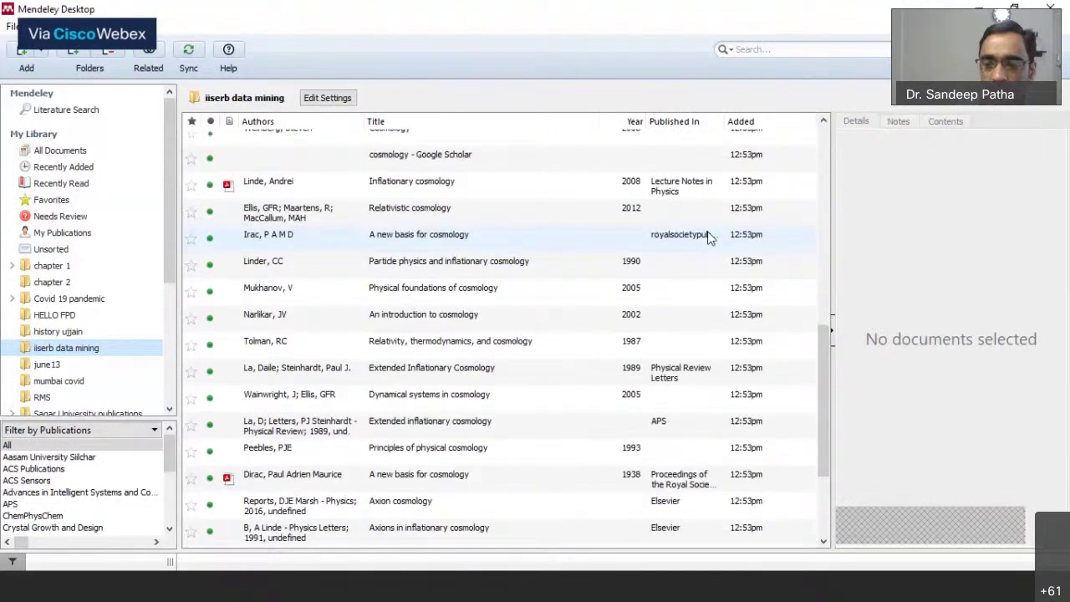
scroll(708, 237, "up", 10)
scroll(700, 251, "down", 12)
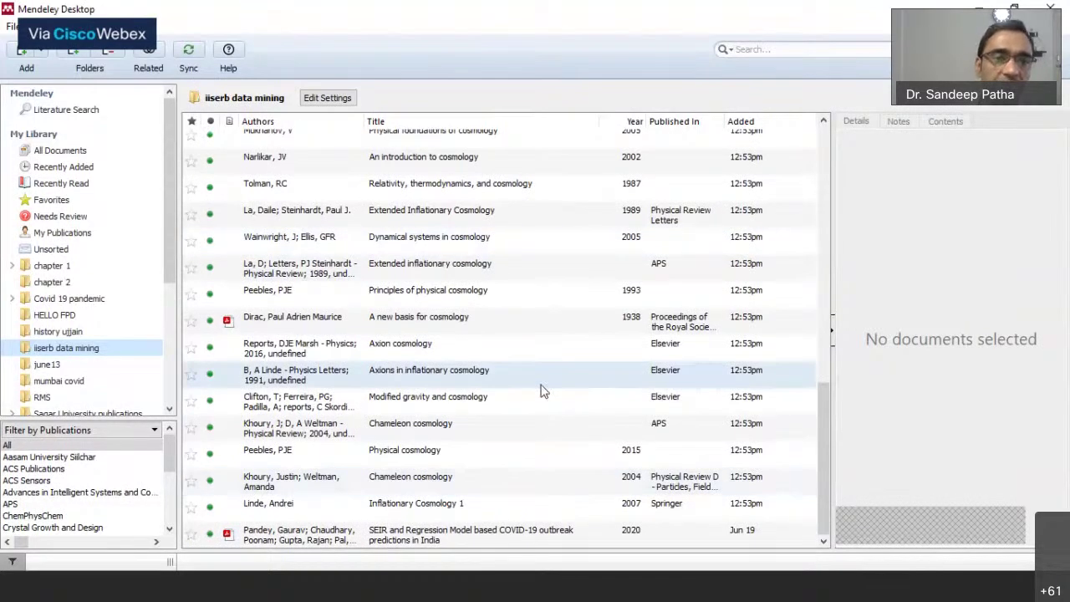
scroll(541, 390, "up", 15)
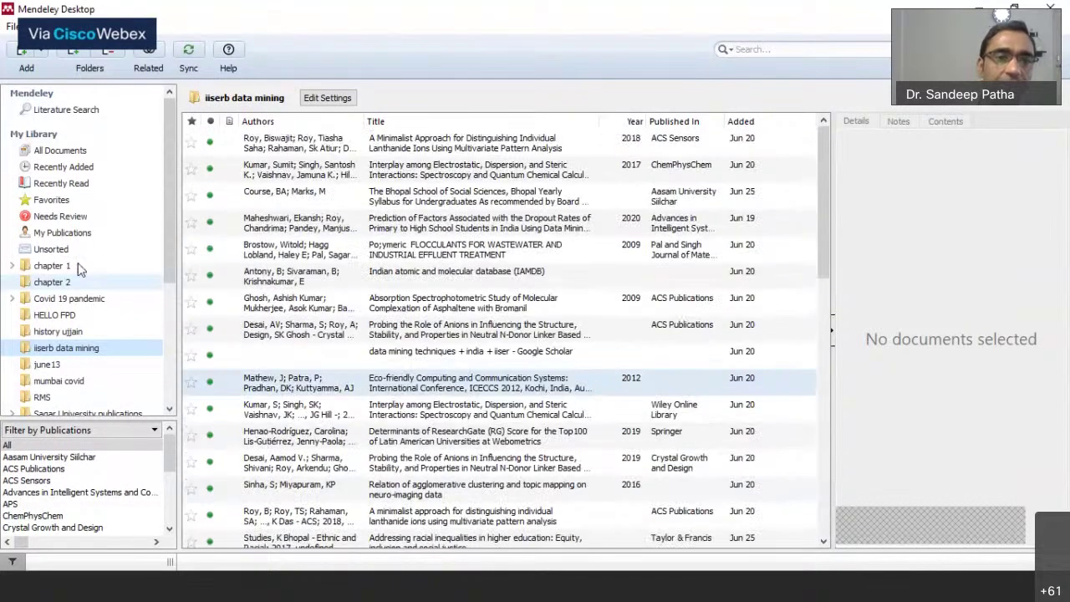
left_click(187, 53)
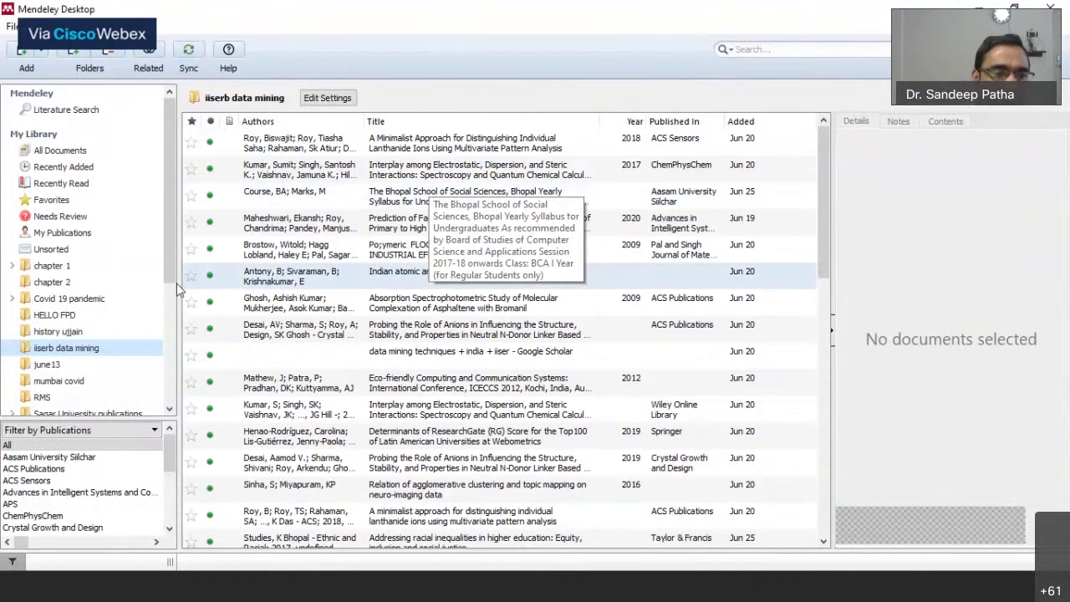
Rename the "chapter 1" folder as "chapter 1 completed".
right_click(59, 267)
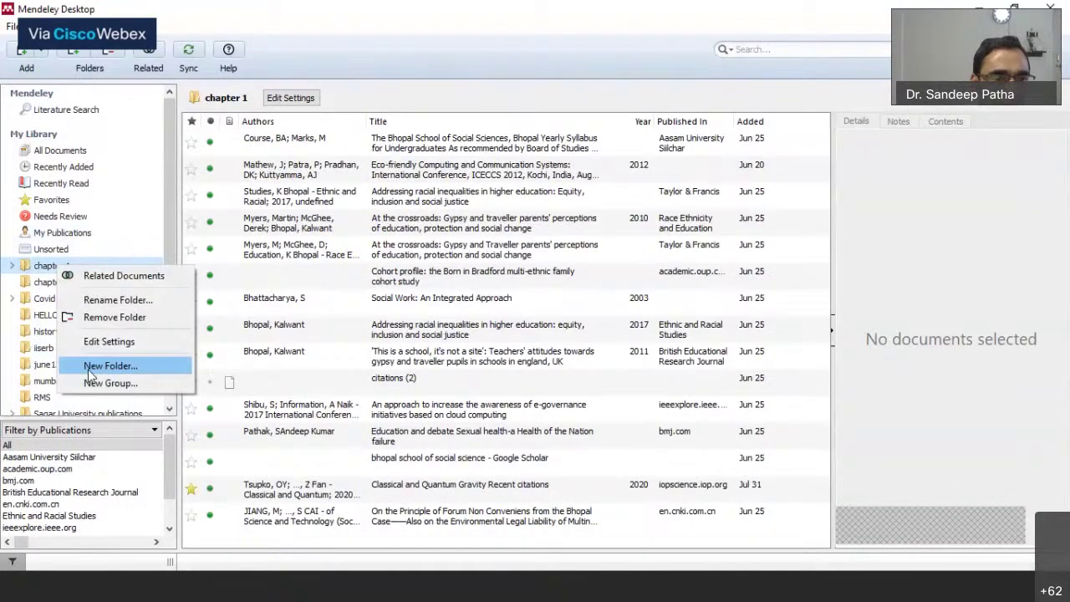
left_click(118, 306)
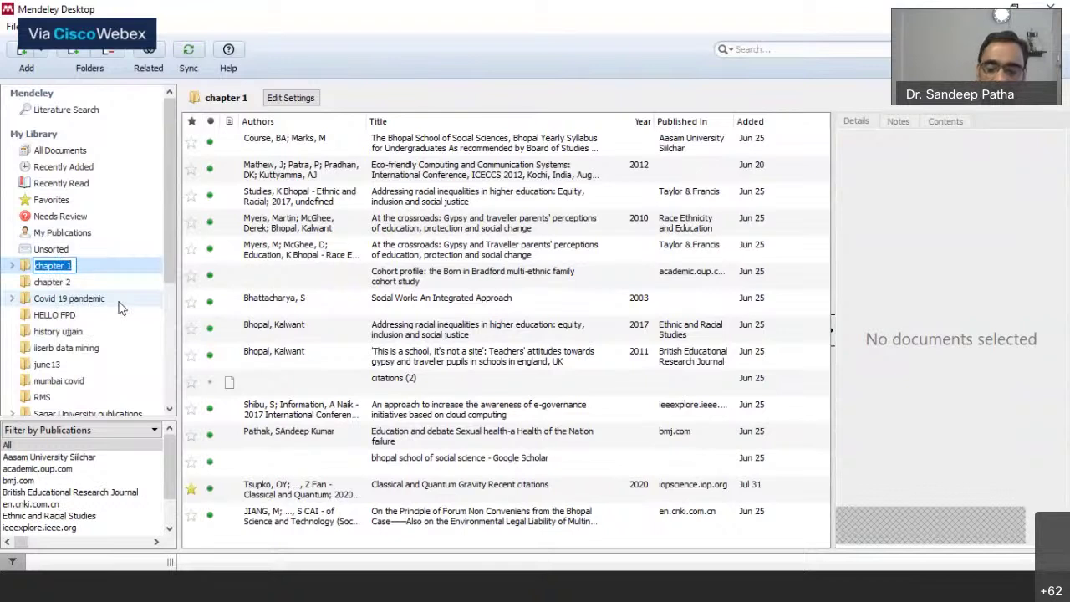
key("End")
type("completed")
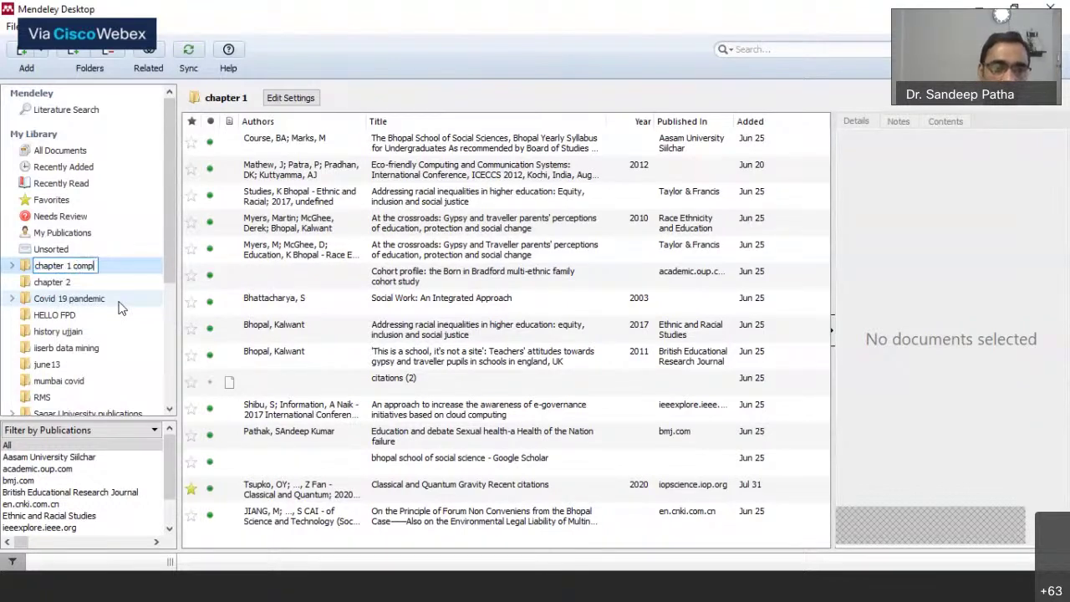
key("Return")
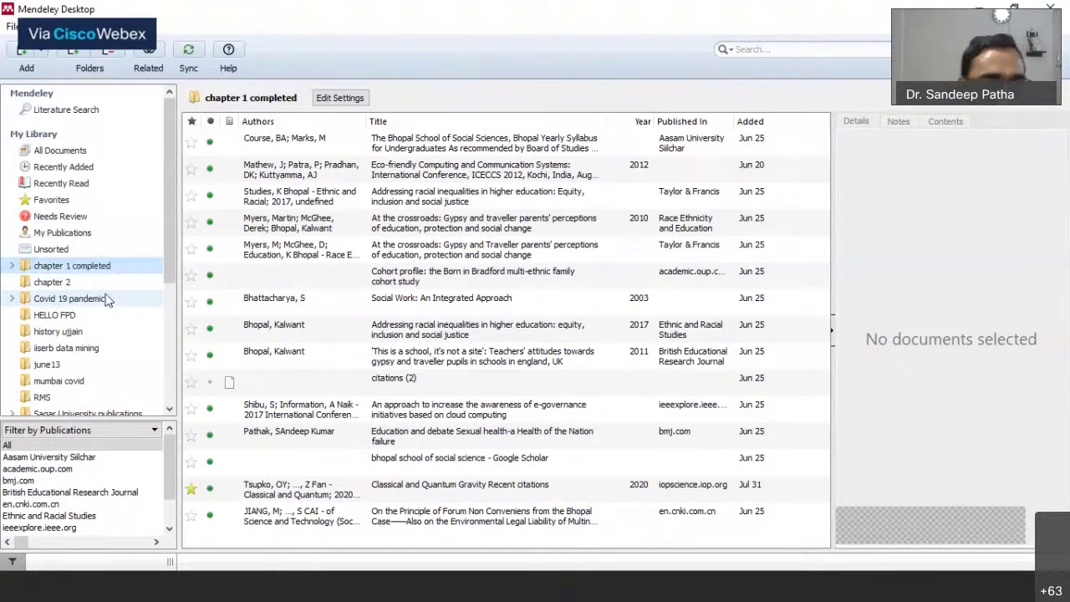
Rename the "chapter 2" folder as "chapter 2 Aug".
left_click(94, 287)
right_click(93, 288)
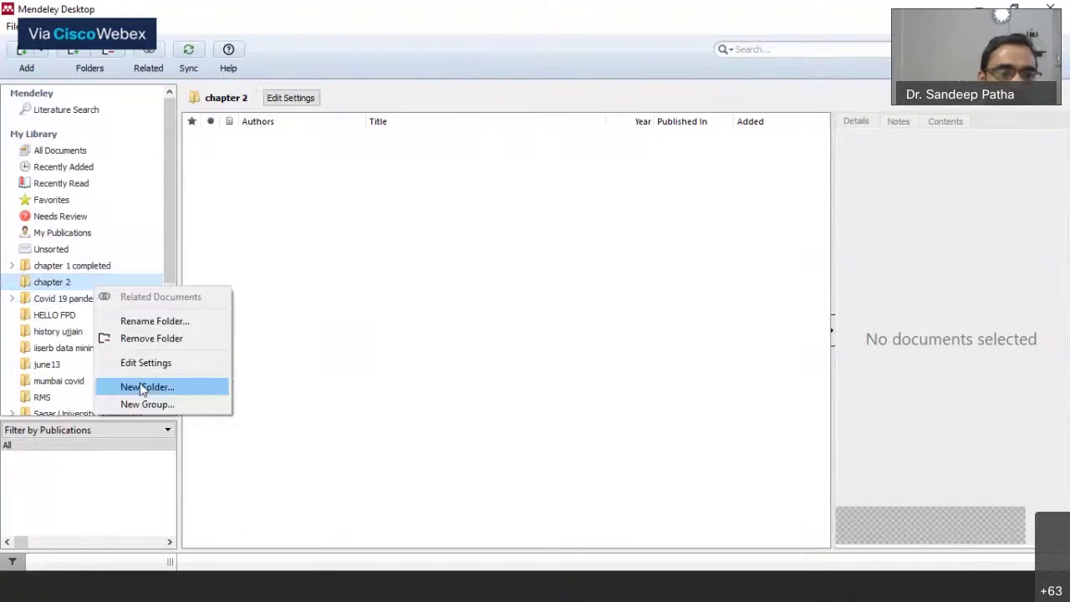
left_click(142, 318)
key("End")
type("Aug")
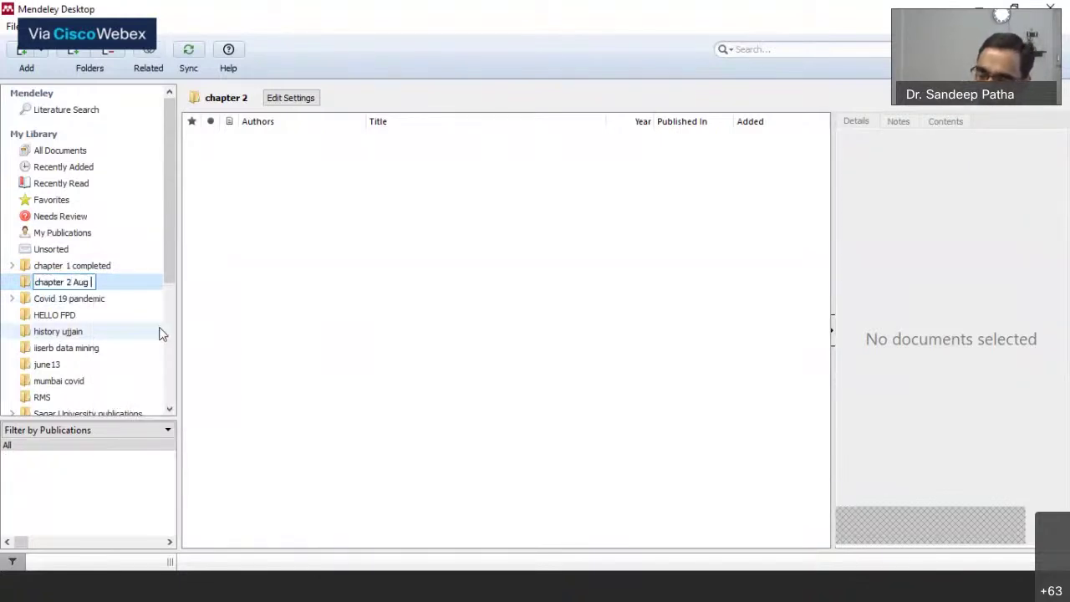
key("Return")
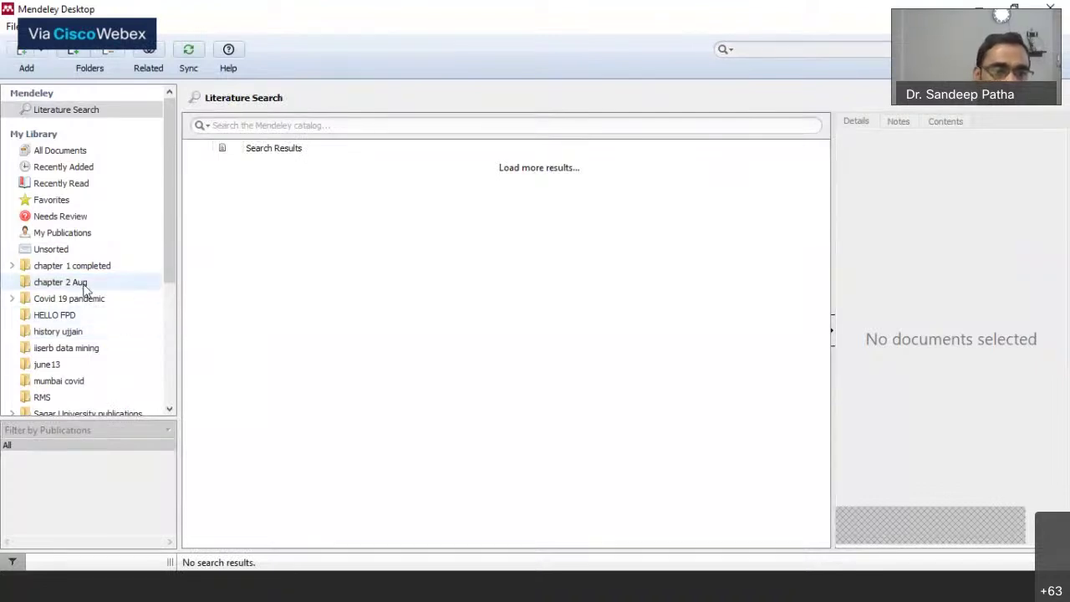
Extend the "chapter 2 Aug" folder's name to "chapter 2 Aug 9 2020".
right_click(84, 284)
left_click(140, 319)
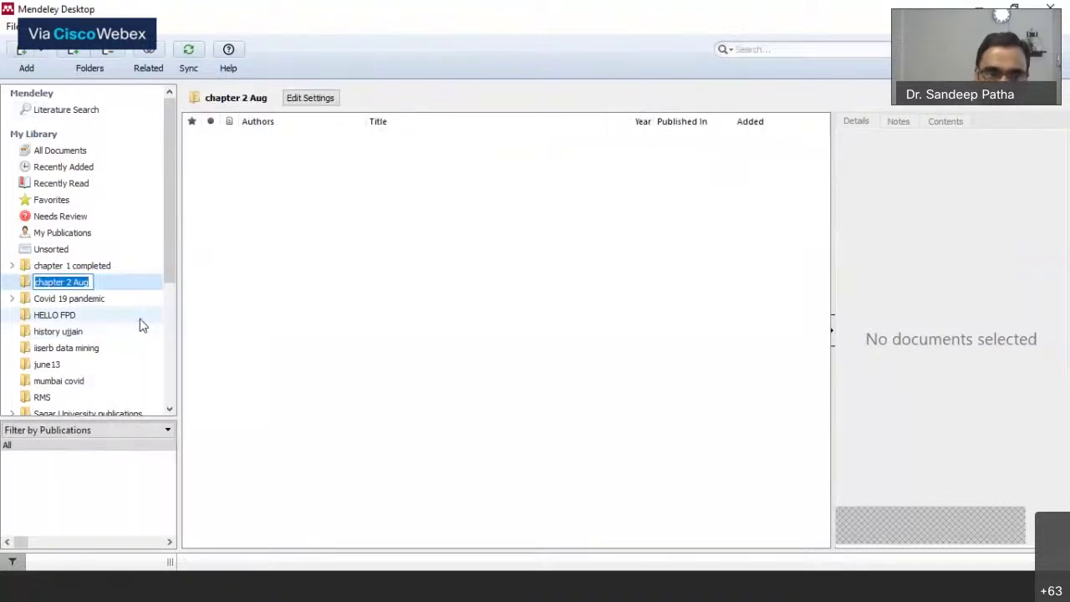
key("End")
type("9 ")
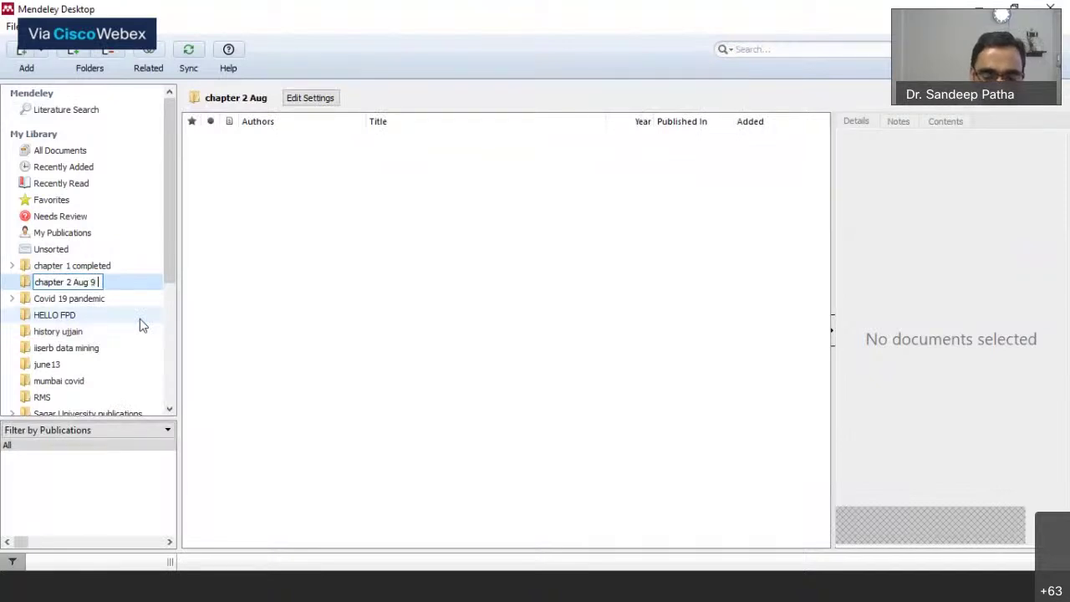
type("2020")
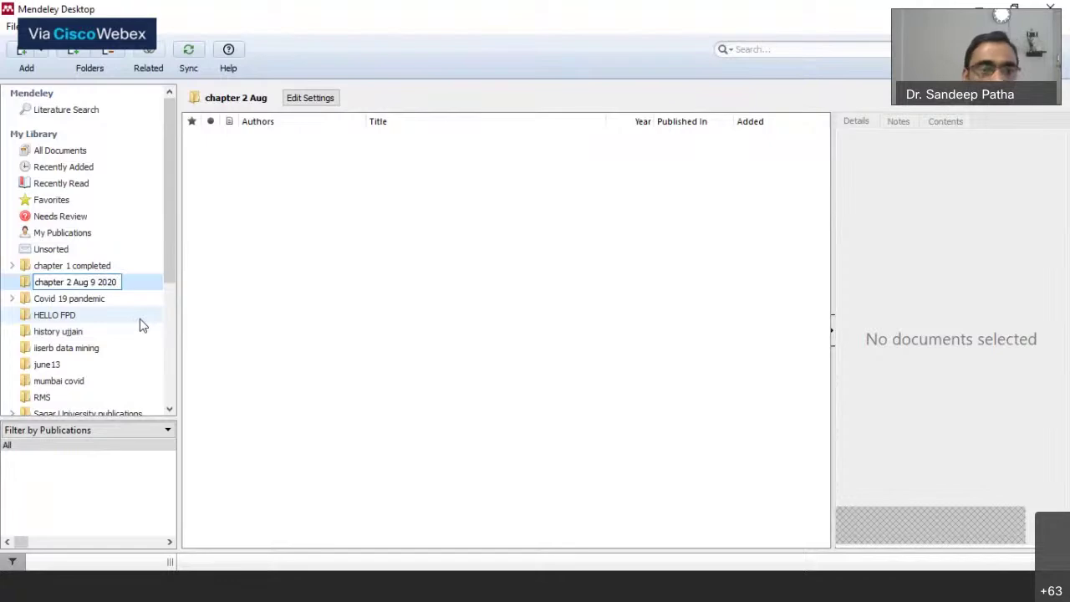
key("Return")
key("F2")
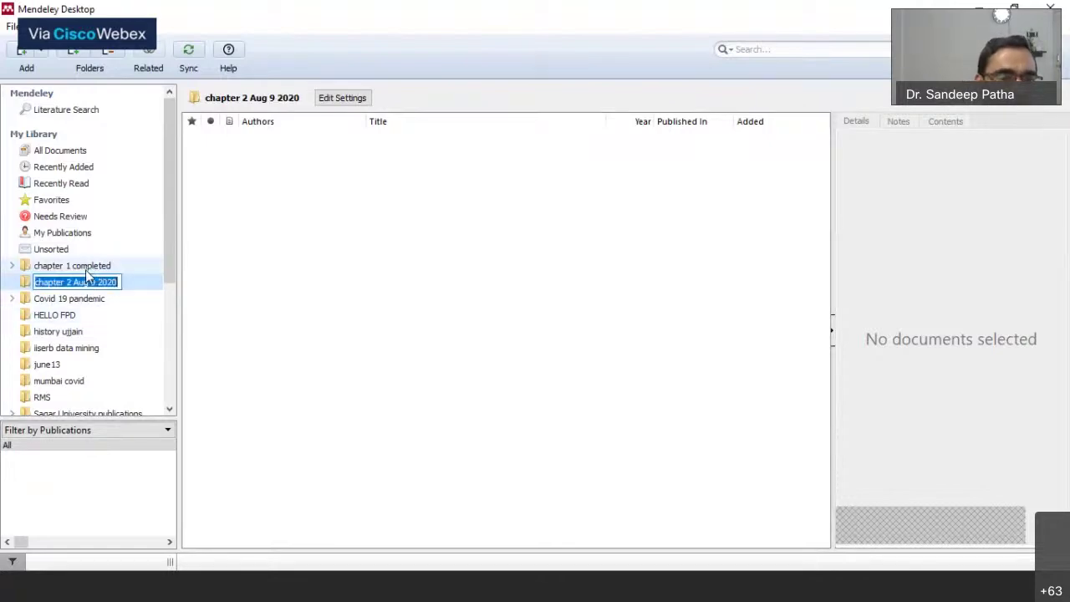
left_click(85, 268)
Create a new library folder named "NLU Lucknow".
scroll(74, 349, "down", 3)
left_click(74, 379)
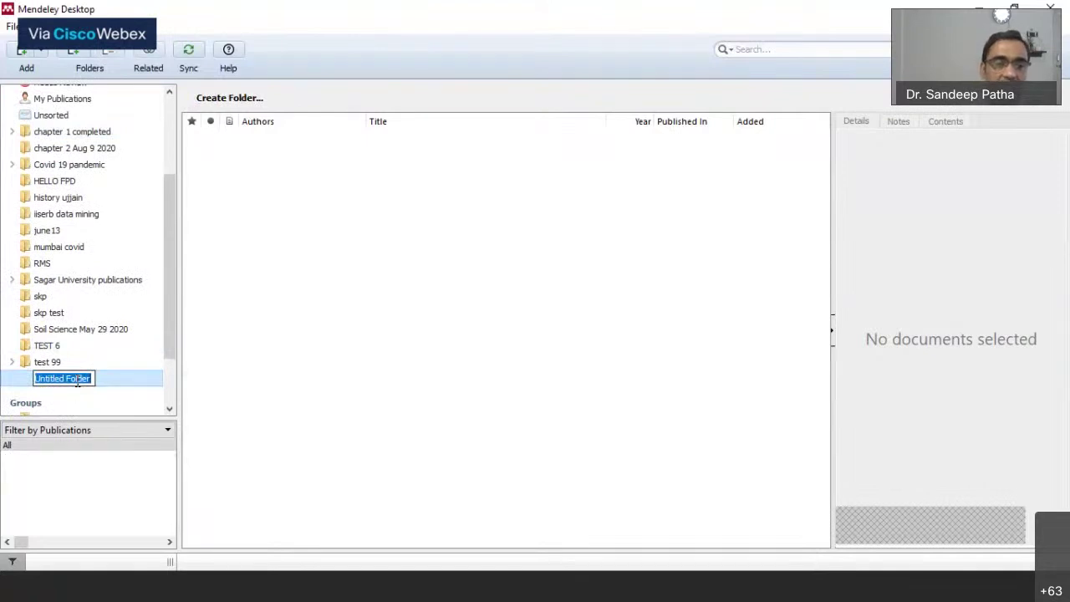
type("NLU Lucknow")
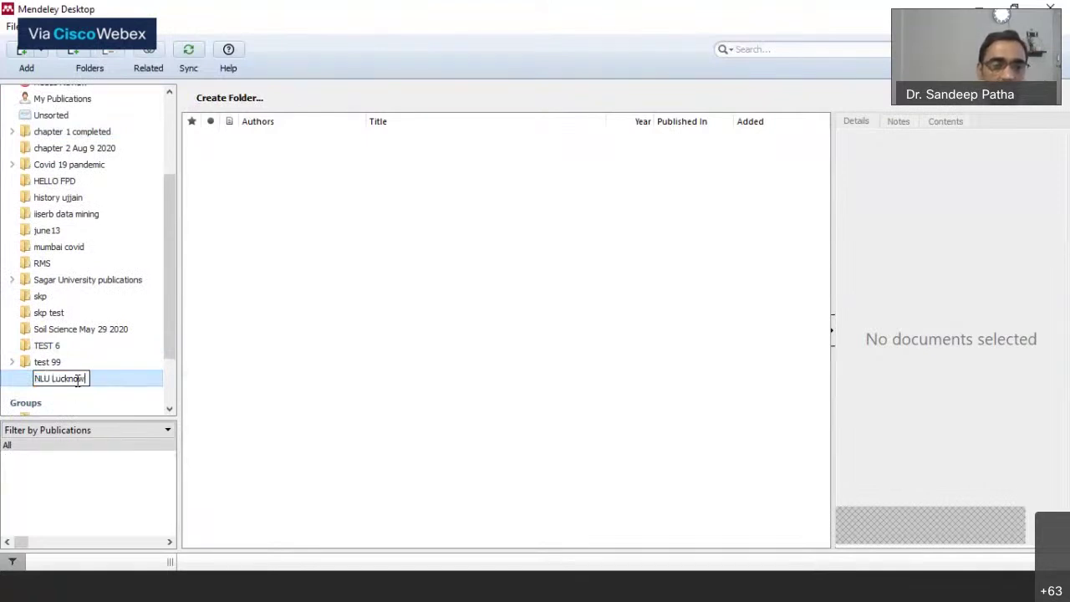
key("Return")
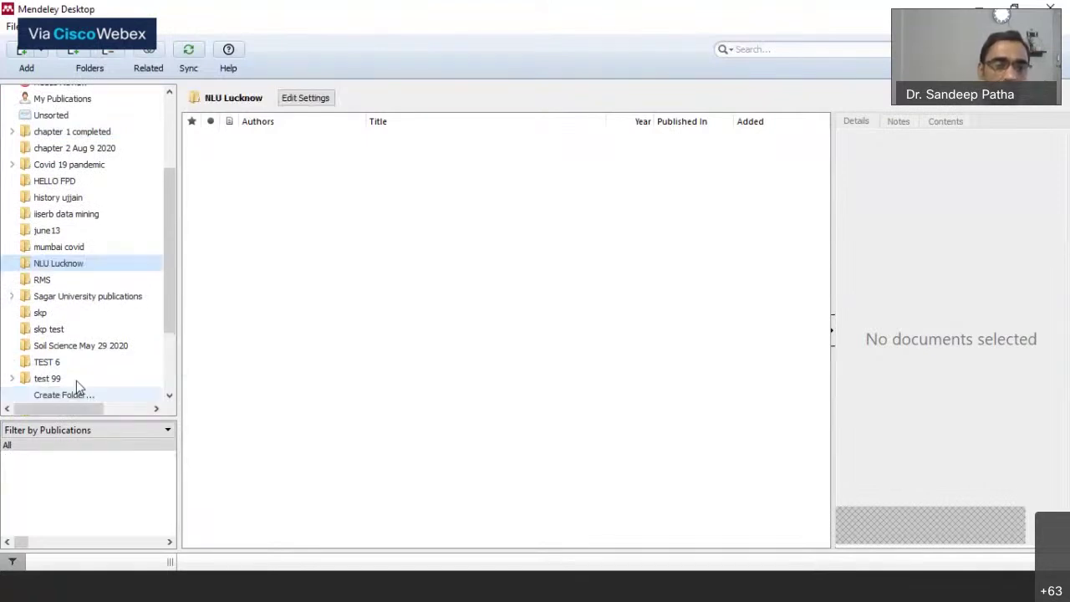
Add the wastewater flocculants report and the 2017 ChemPhysChem article from "iiserb data mining" to the "NLU Lucknow" folder.
left_click(48, 264)
left_click(61, 216)
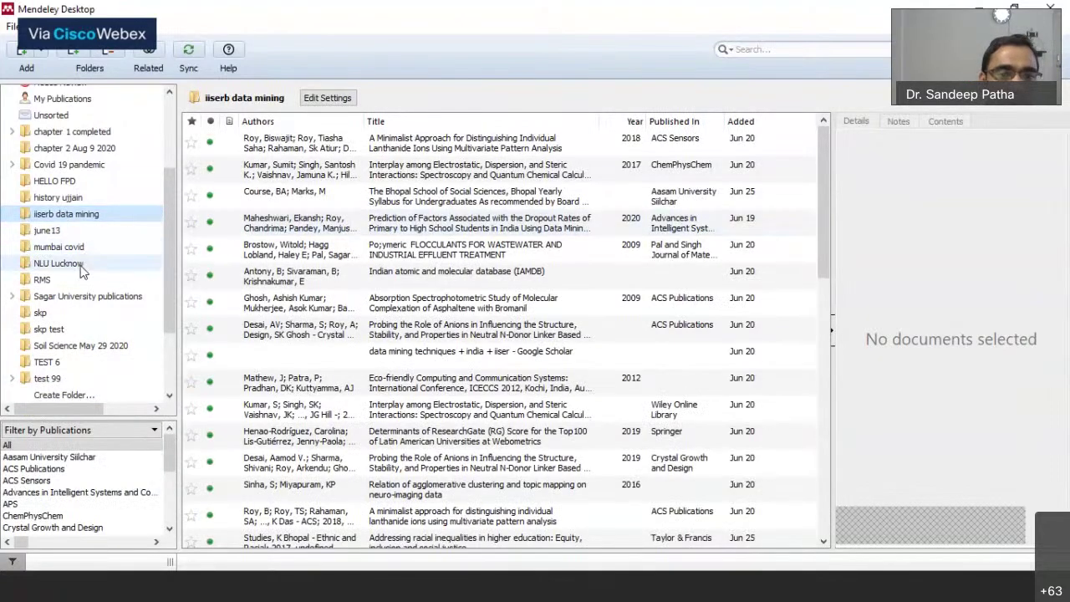
left_click_drag(267, 249, 82, 266)
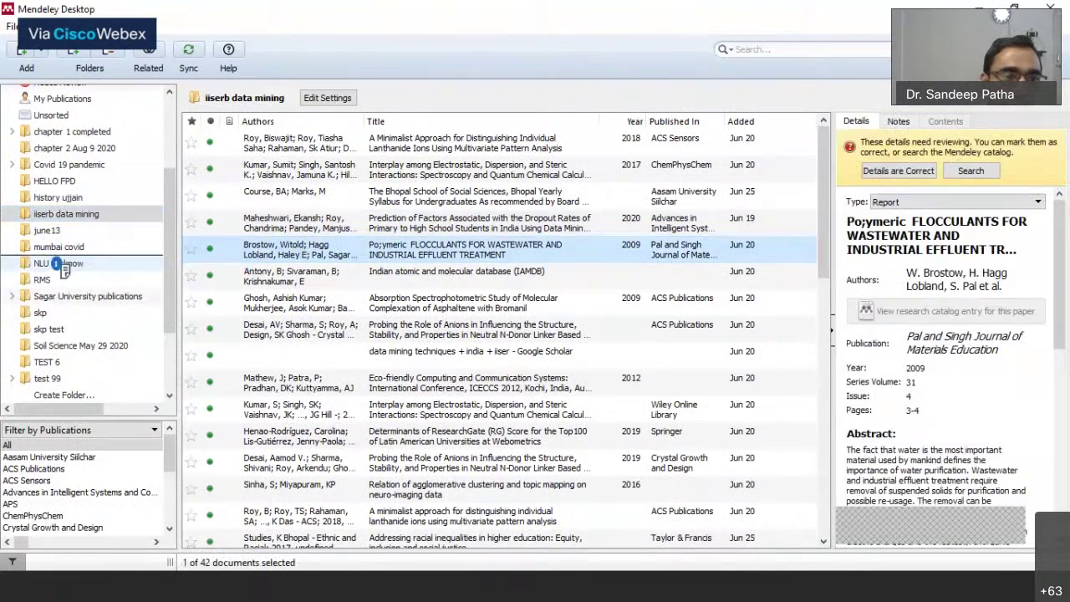
left_click_drag(318, 183, 66, 265)
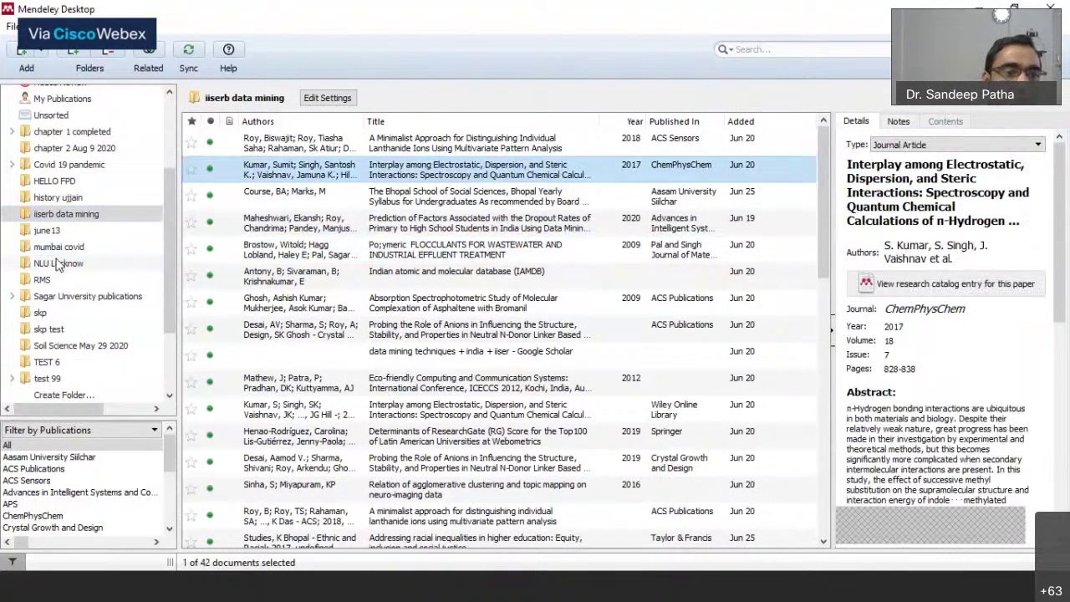
Open the "NLU Lucknow" folder and examine the marking, copying, export and removal options available for its ChemPhysChem article.
left_click(61, 263)
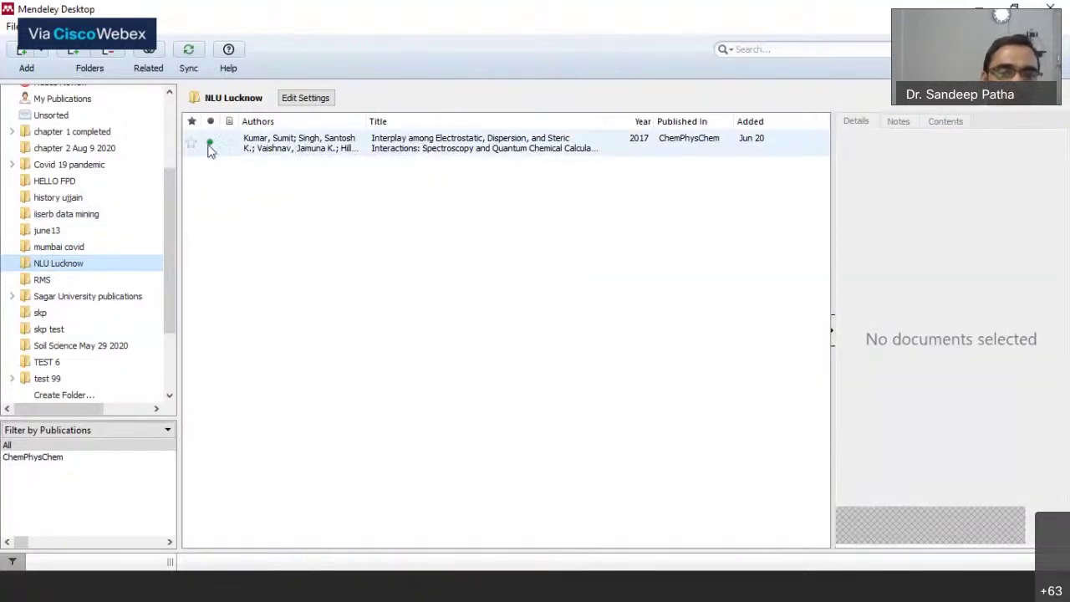
right_click(258, 147)
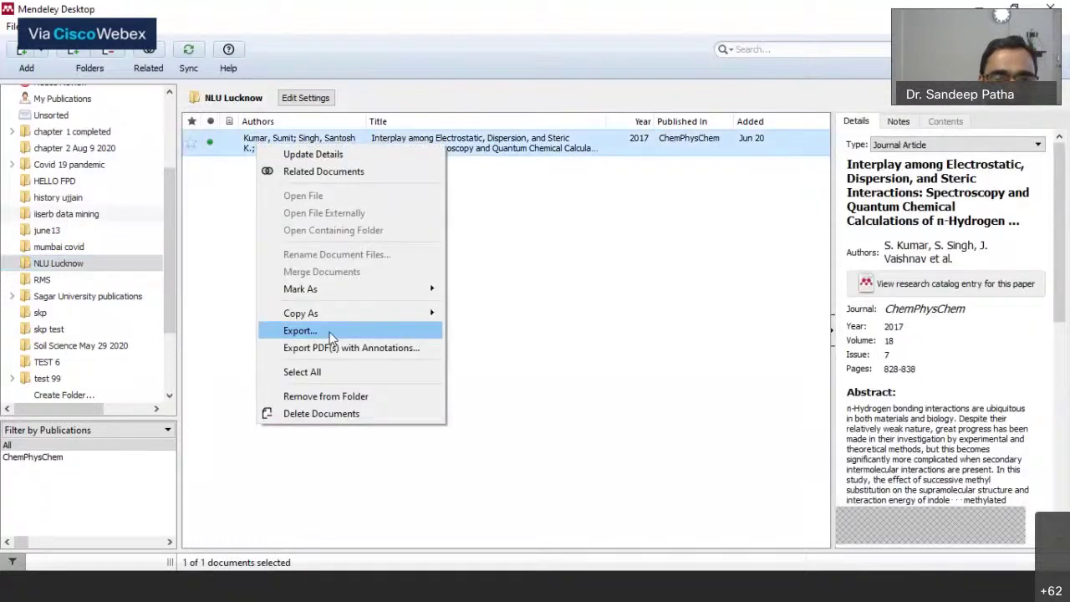
mouse_move(359, 289)
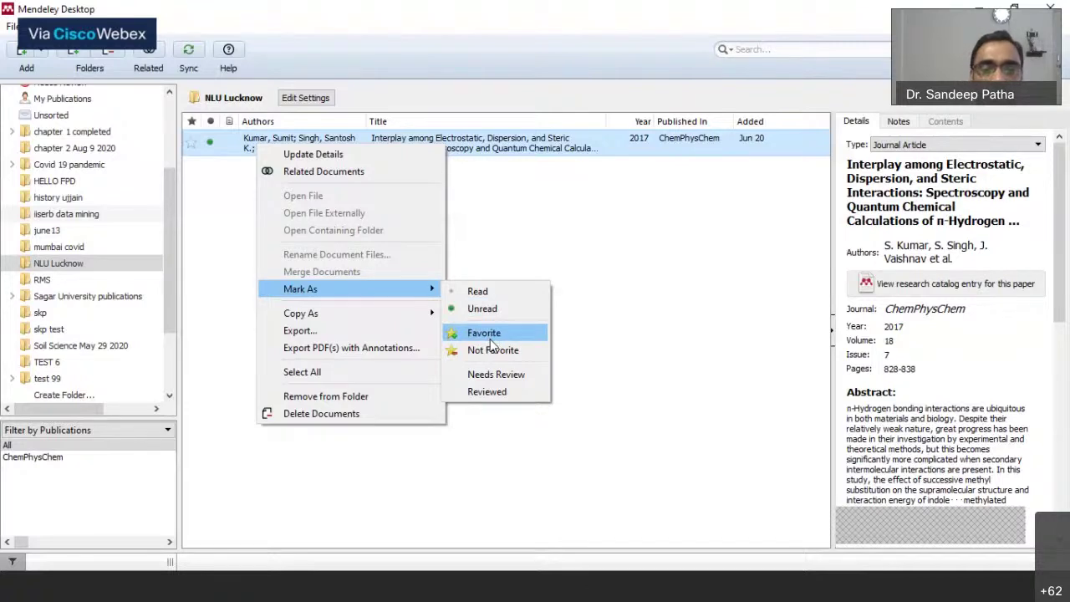
left_click(518, 184)
right_click(484, 141)
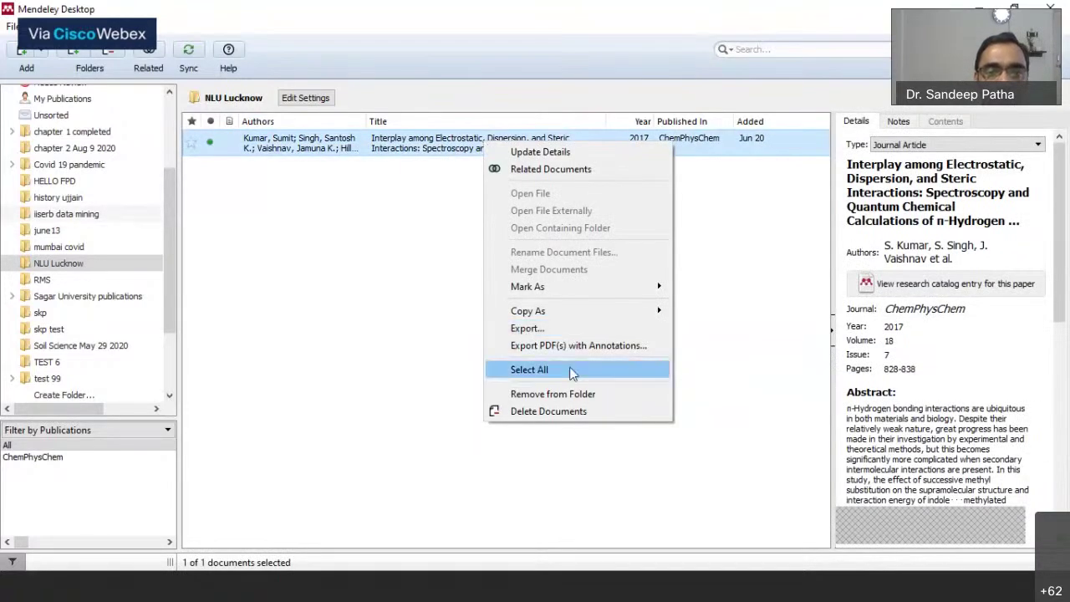
left_click(221, 286)
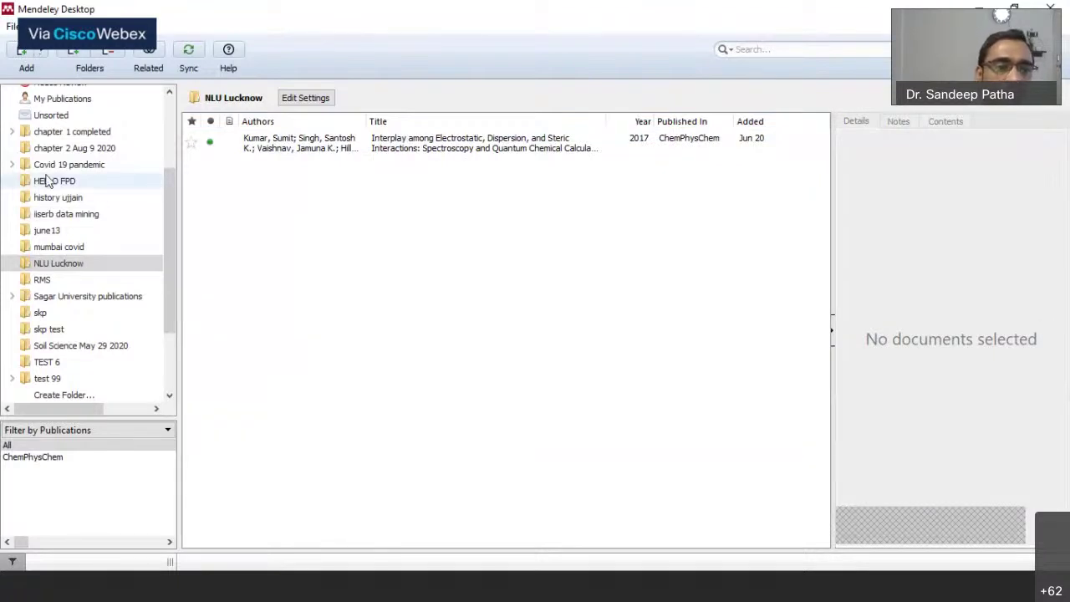
Show all documents in the library and review the commands for adding, importing, exporting and synchronizing references.
scroll(48, 181, "up", 3)
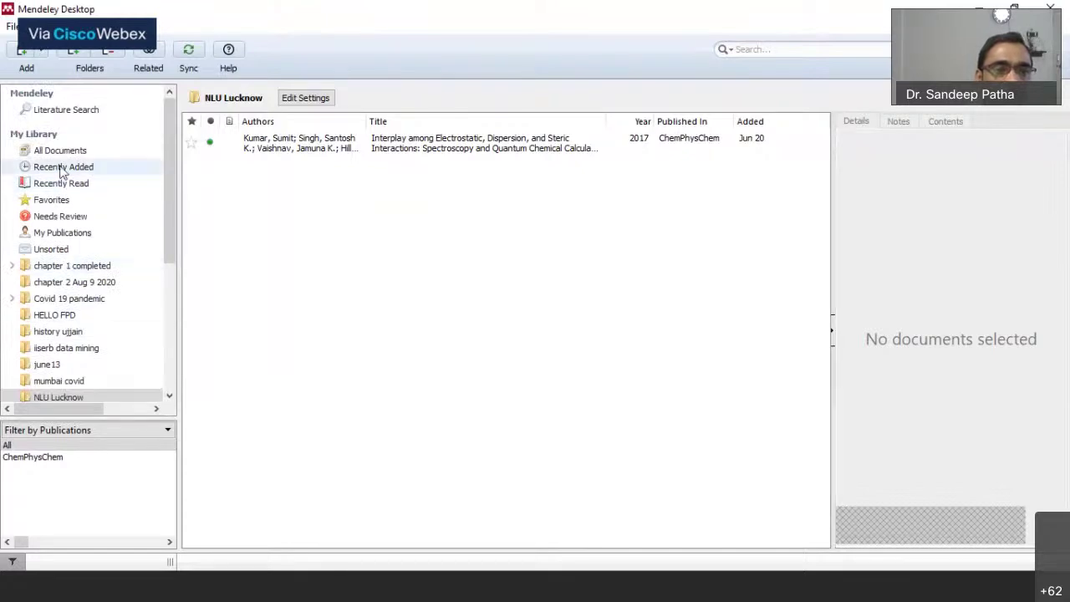
left_click(58, 150)
left_click(11, 26)
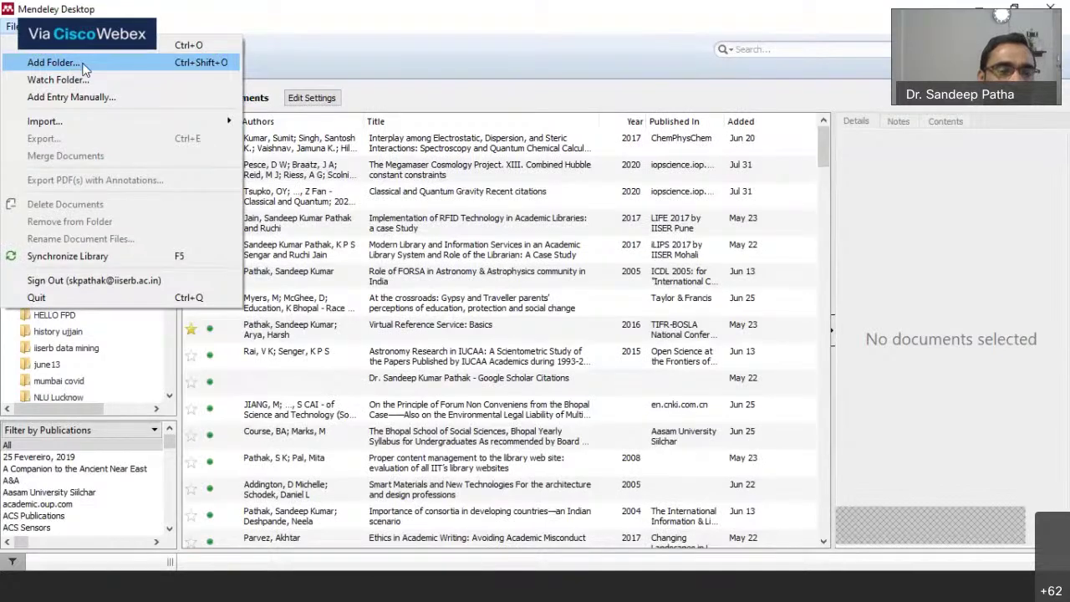
left_click(134, 26)
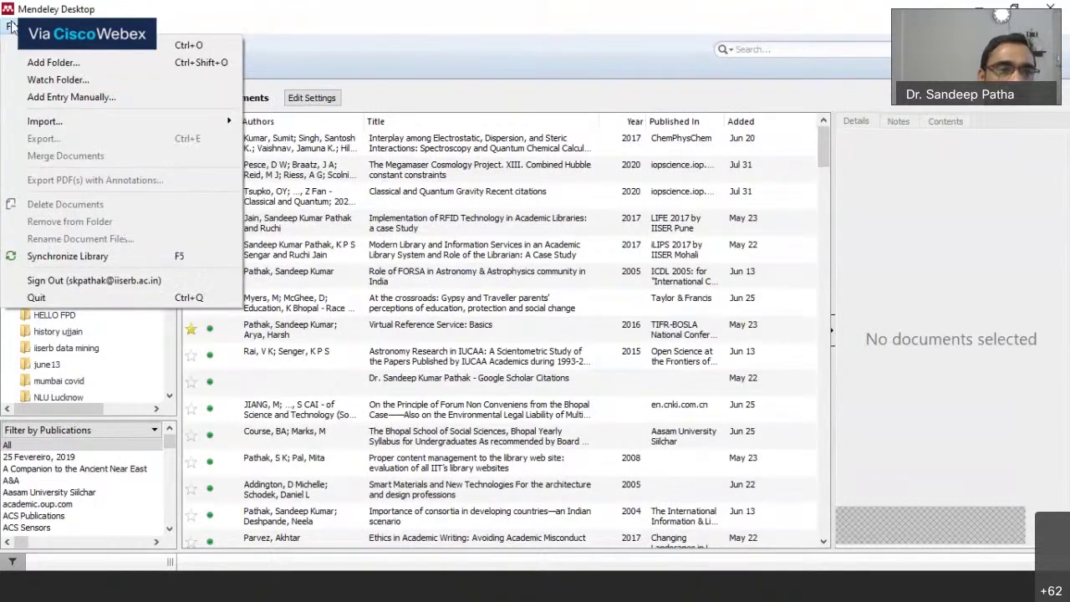
key("Escape")
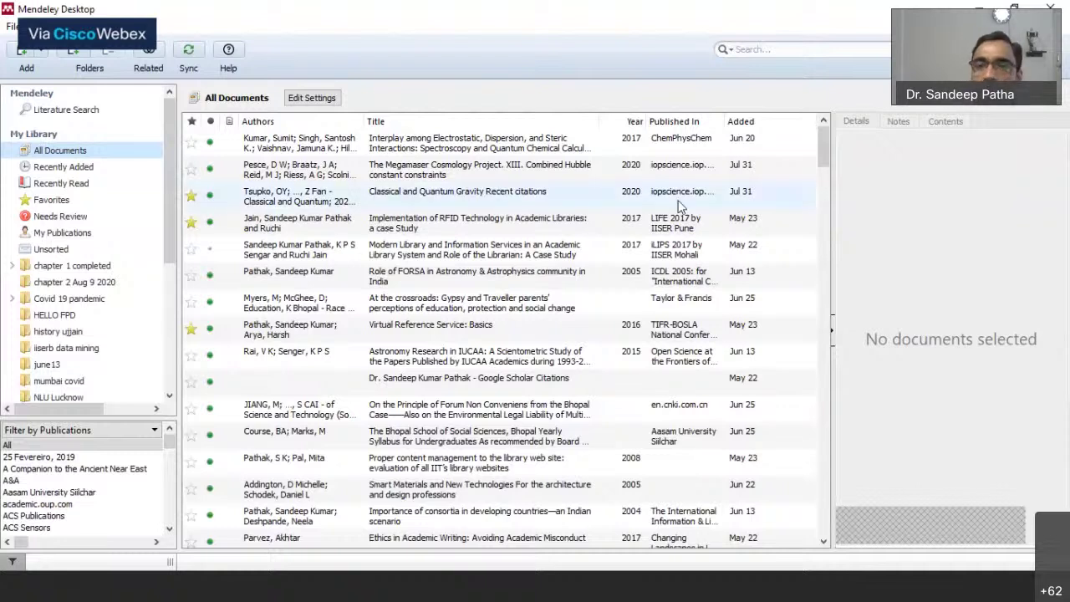
left_click(826, 52)
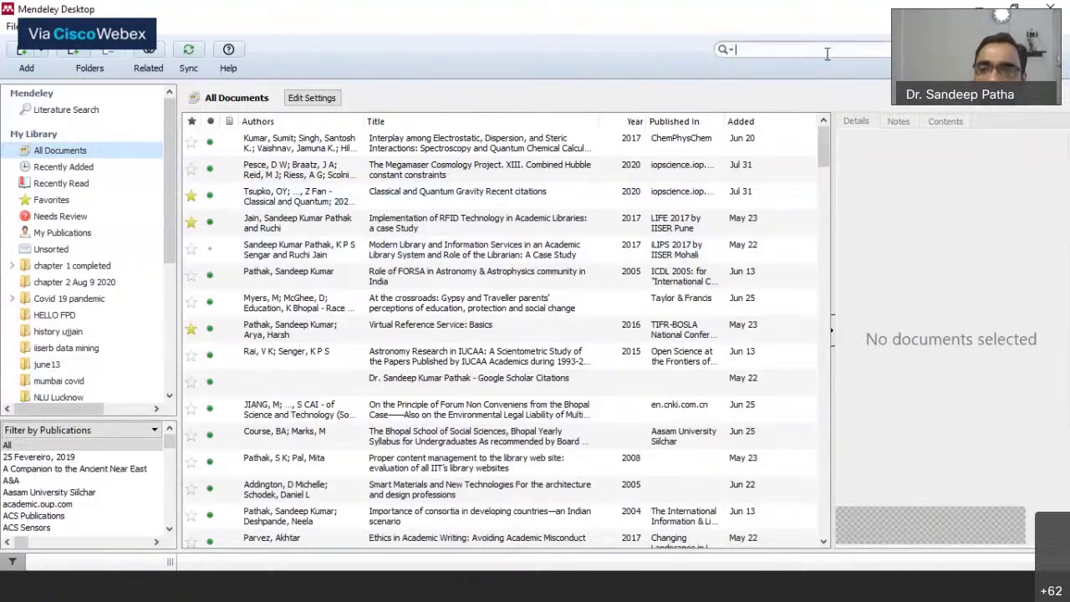
Open the citation style manager and search the additional downloadable styles for "taylor".
left_click(35, 26)
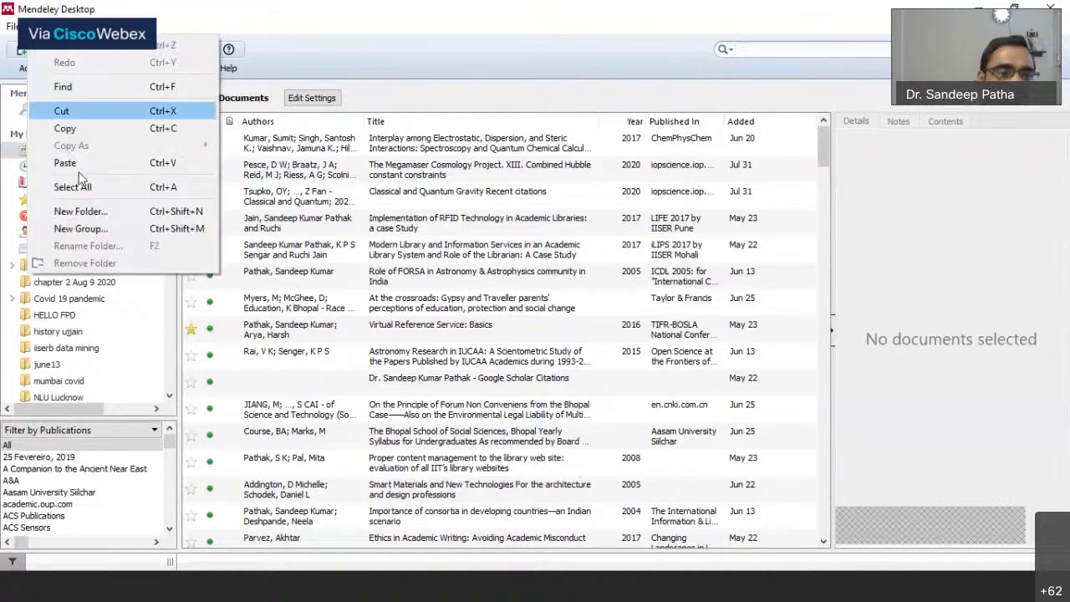
mouse_move(65, 26)
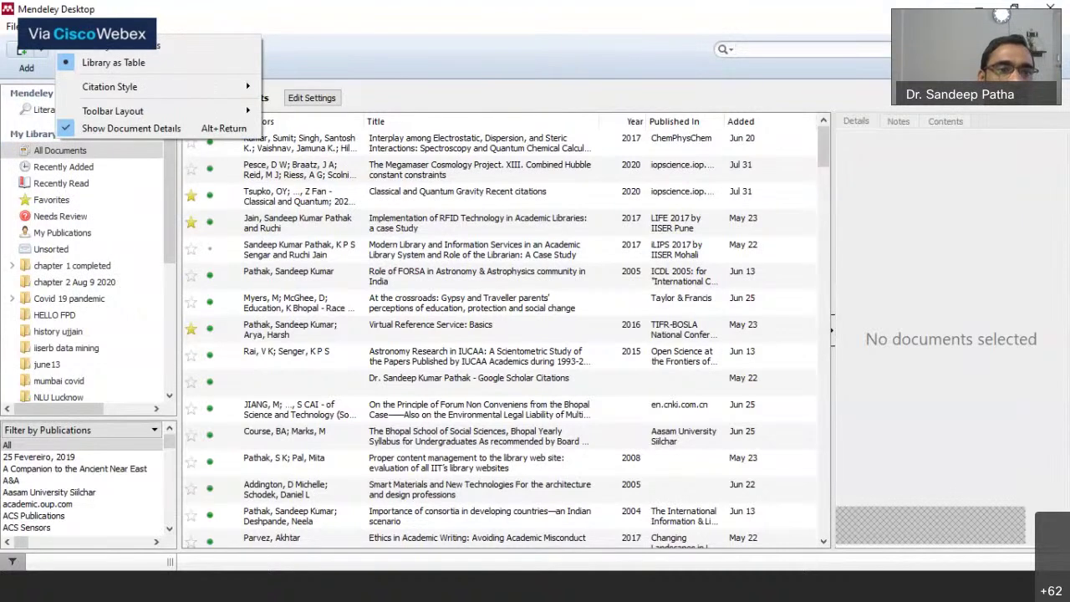
mouse_move(253, 93)
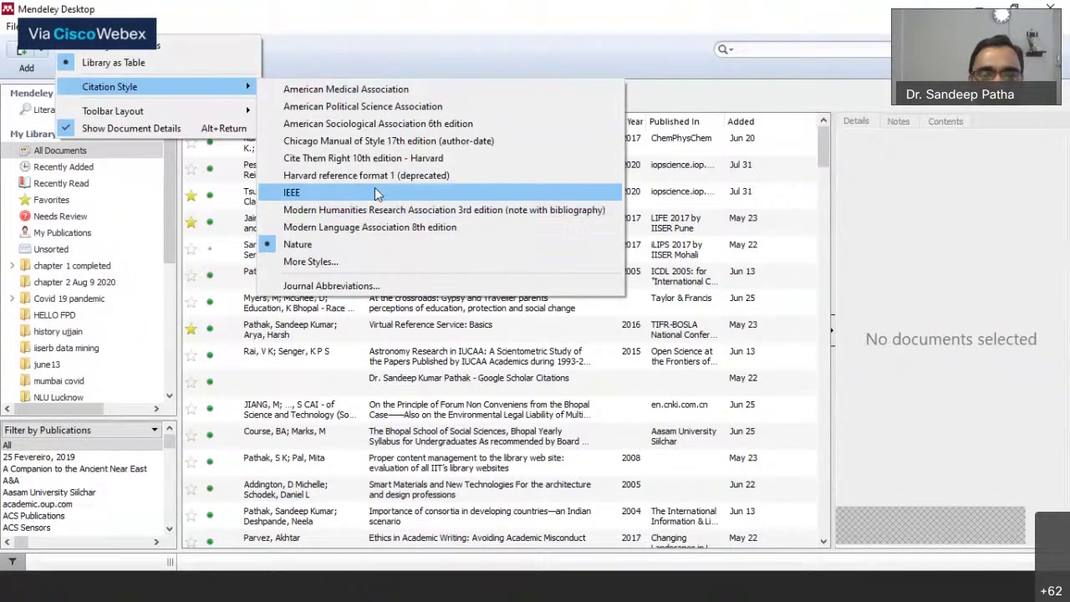
left_click(374, 268)
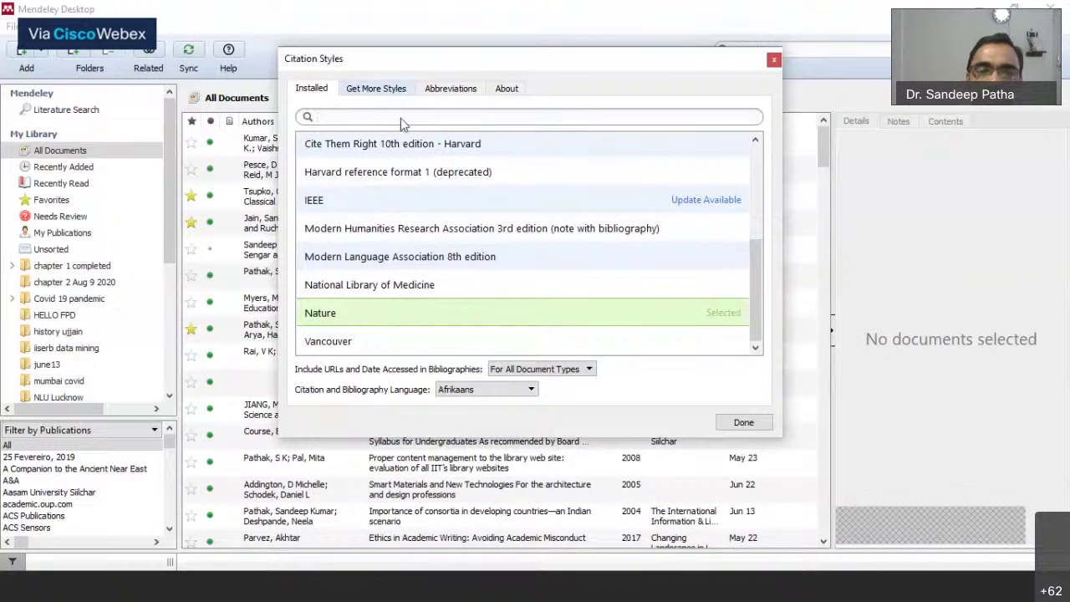
left_click(373, 91)
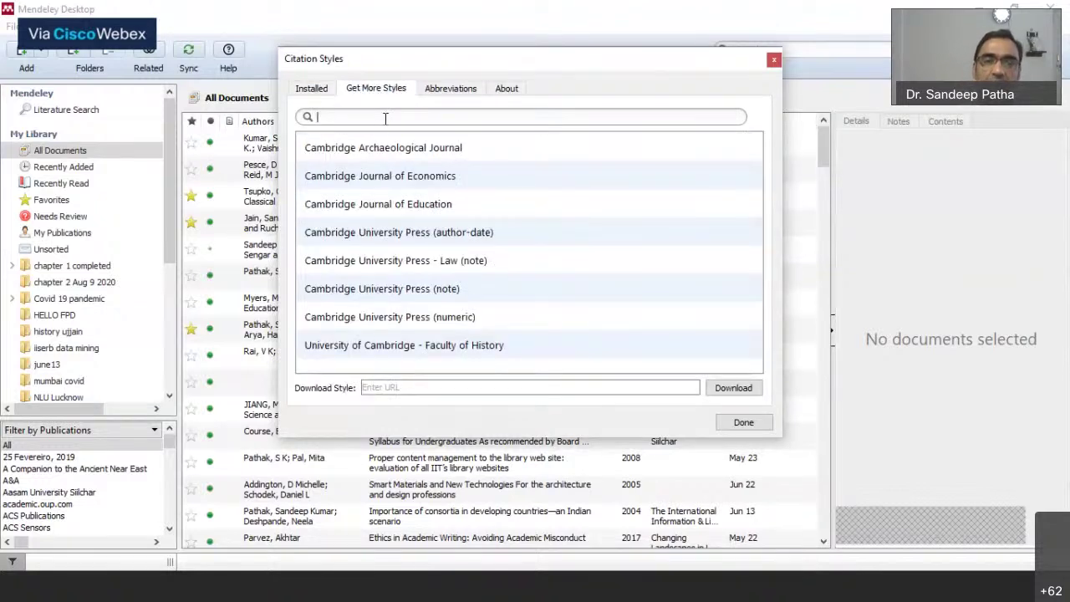
type("taylor")
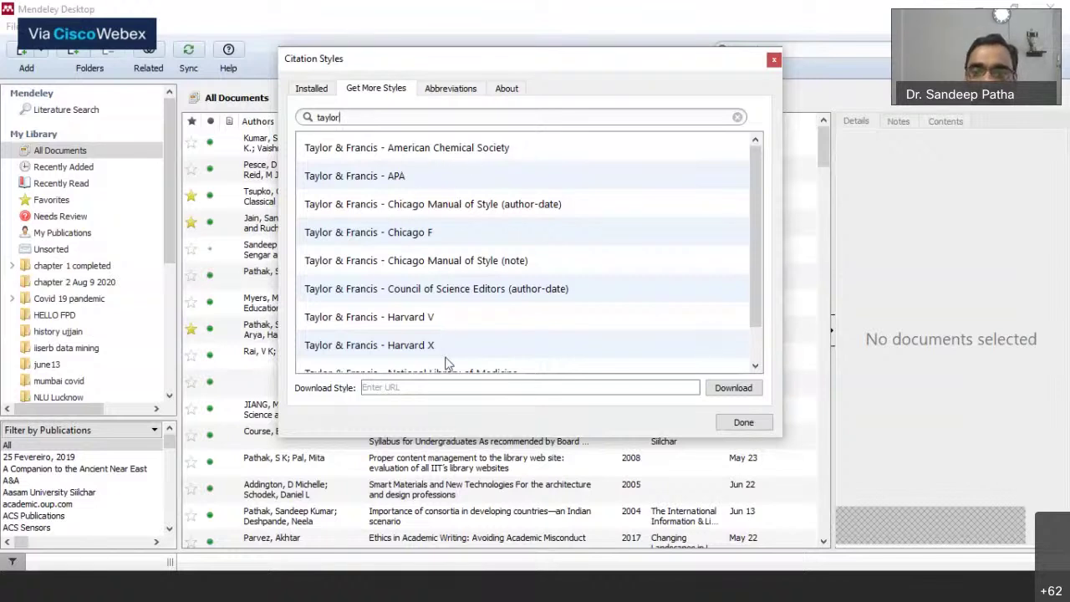
scroll(444, 361, "down", 1)
scroll(445, 361, "up", 1)
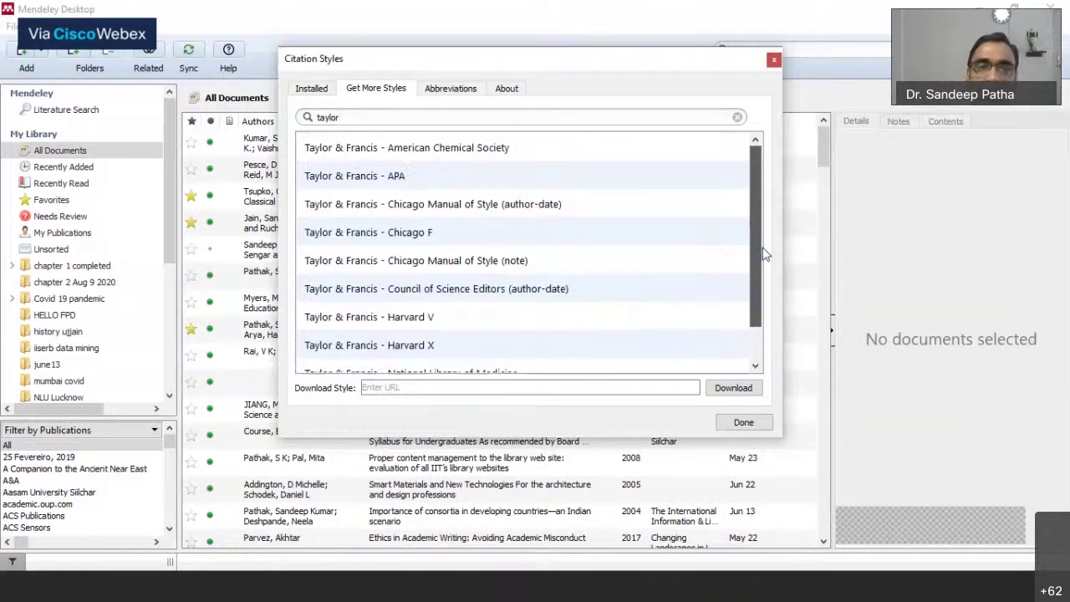
Search the downloadable citation styles for "nature", look through the matches, and close the style manager.
double_click(439, 128)
type("natu")
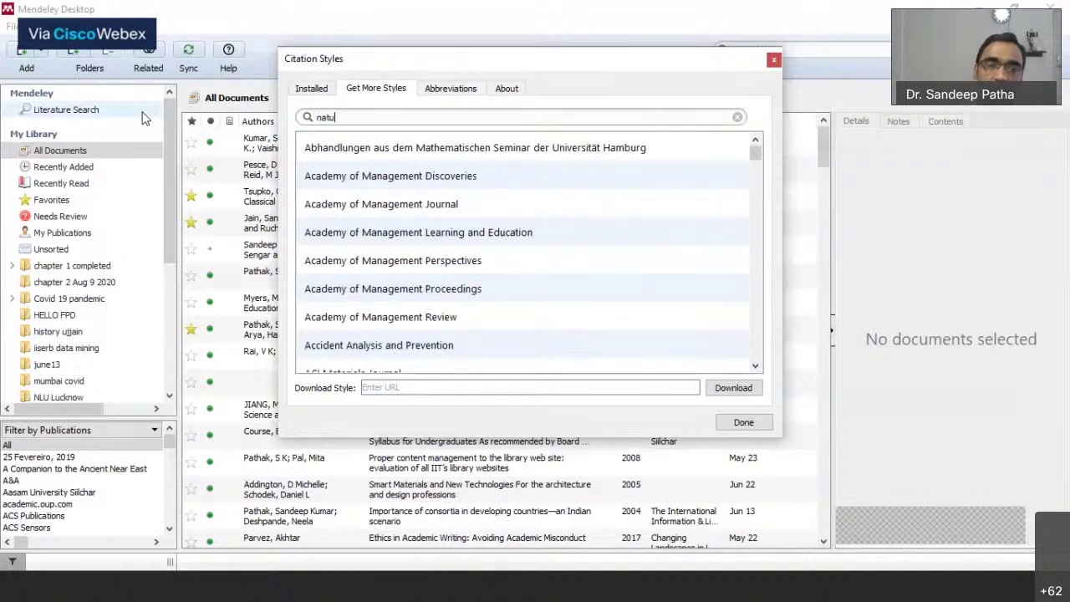
type("re")
scroll(396, 321, "down", 2)
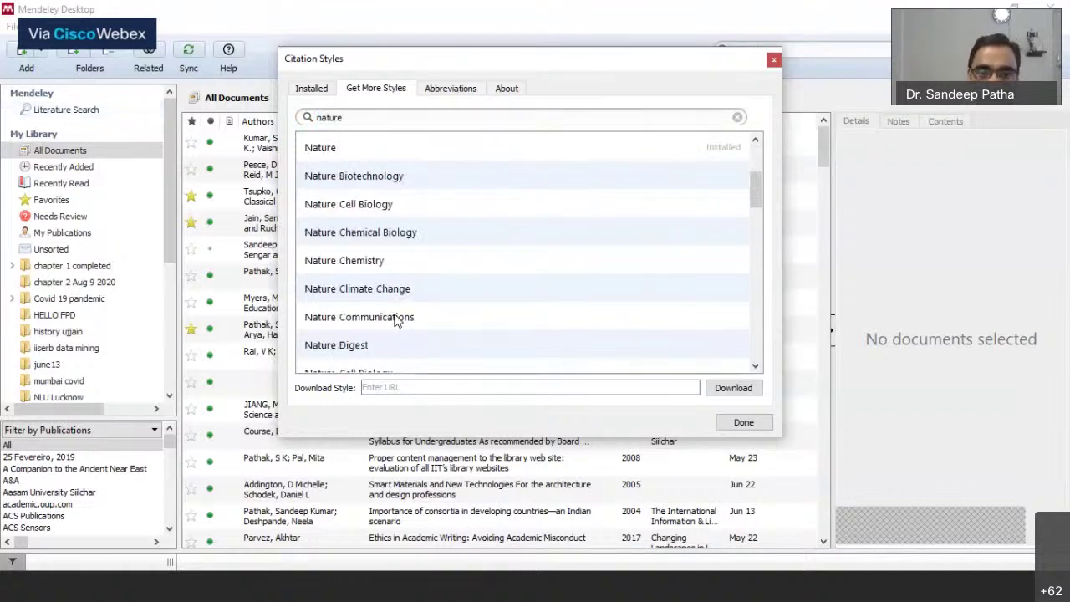
scroll(390, 277, "down", 2)
scroll(419, 260, "up", 1)
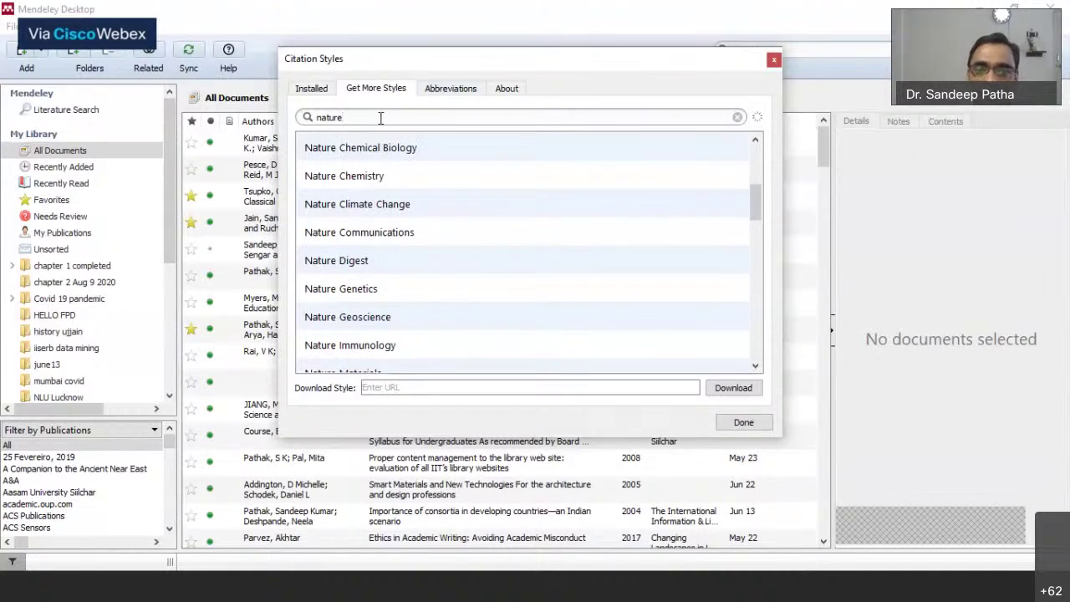
left_click_drag(380, 118, 293, 118)
key("BackSpace")
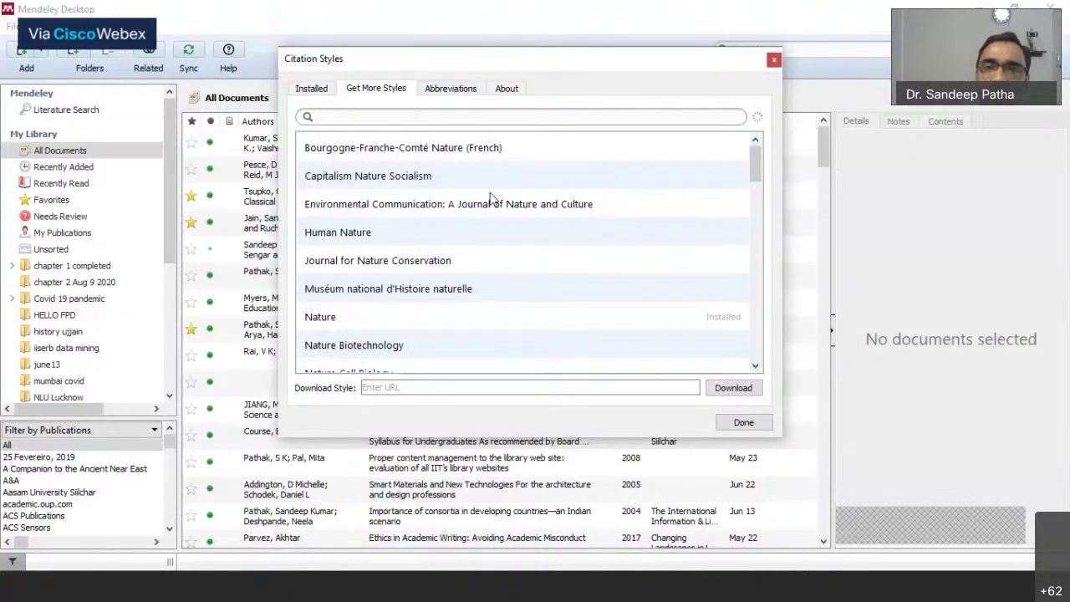
left_click(746, 425)
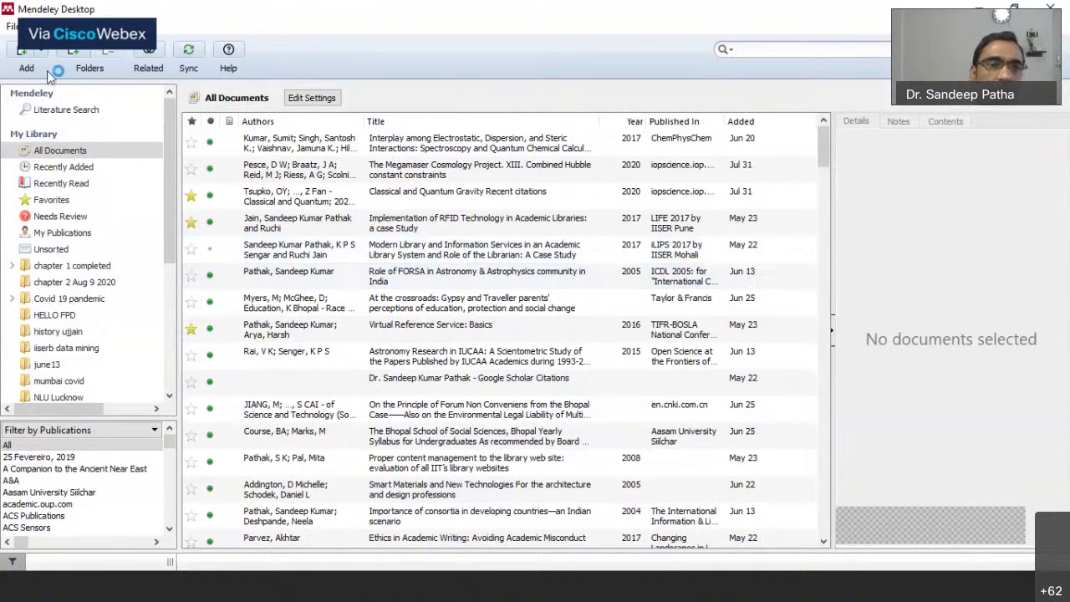
Create a Mendeley backup zip file named "aug 09" on the Desktop.
key("alt+t")
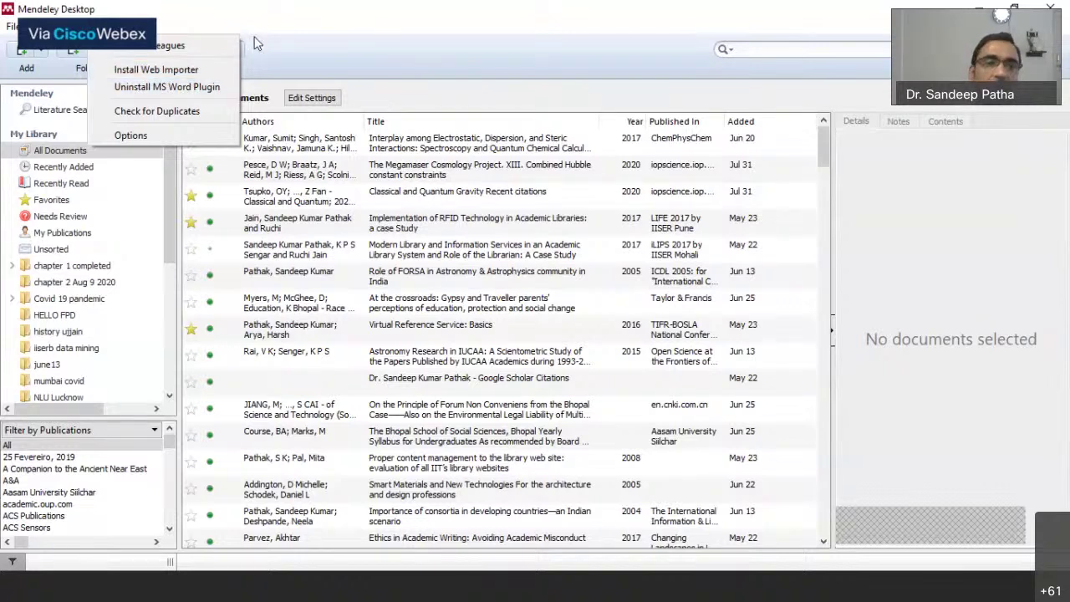
left_click(136, 26)
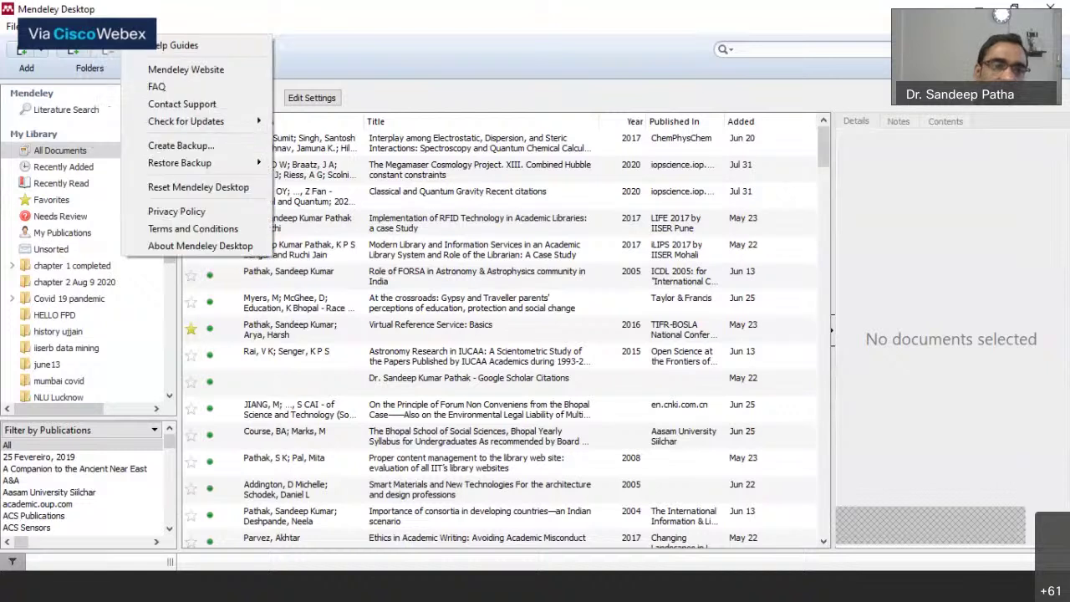
left_click(194, 147)
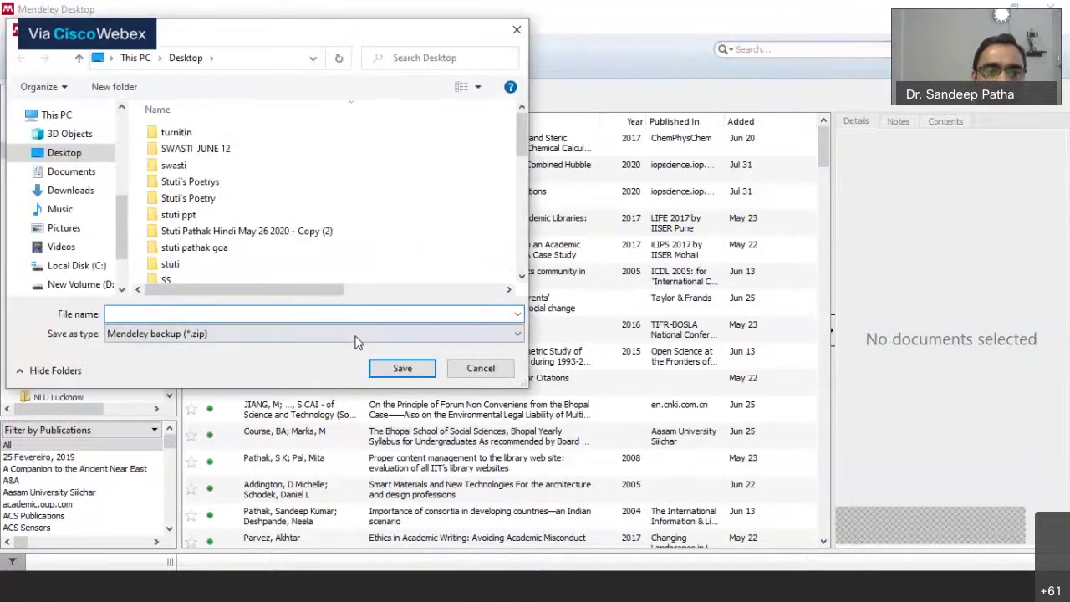
type("111")
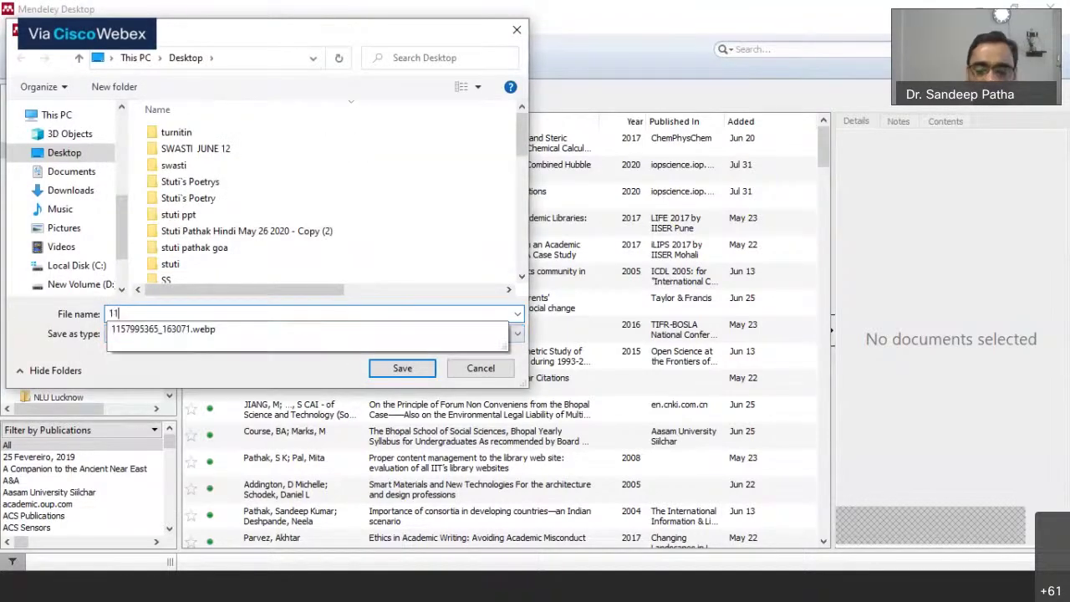
key("BackSpace")
key("BackSpace")
key("BackSpace")
type("au")
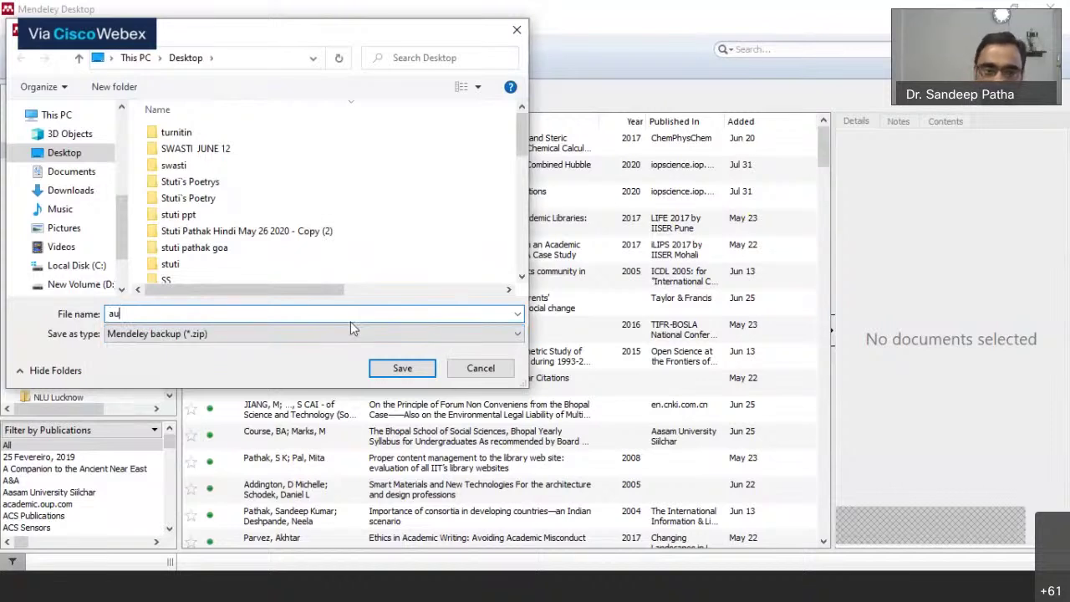
type("g 09")
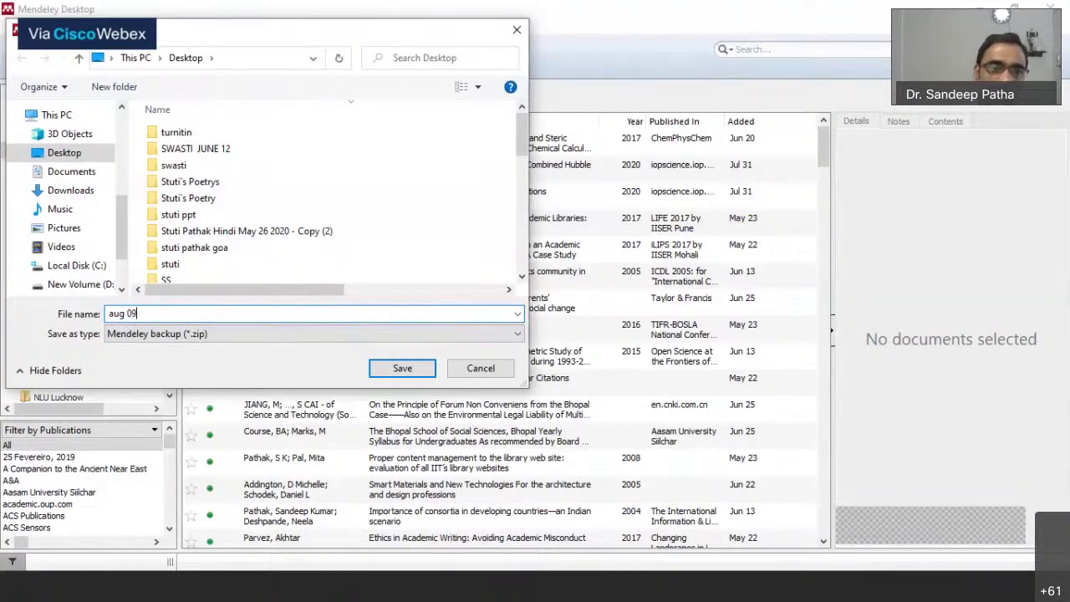
left_click(397, 368)
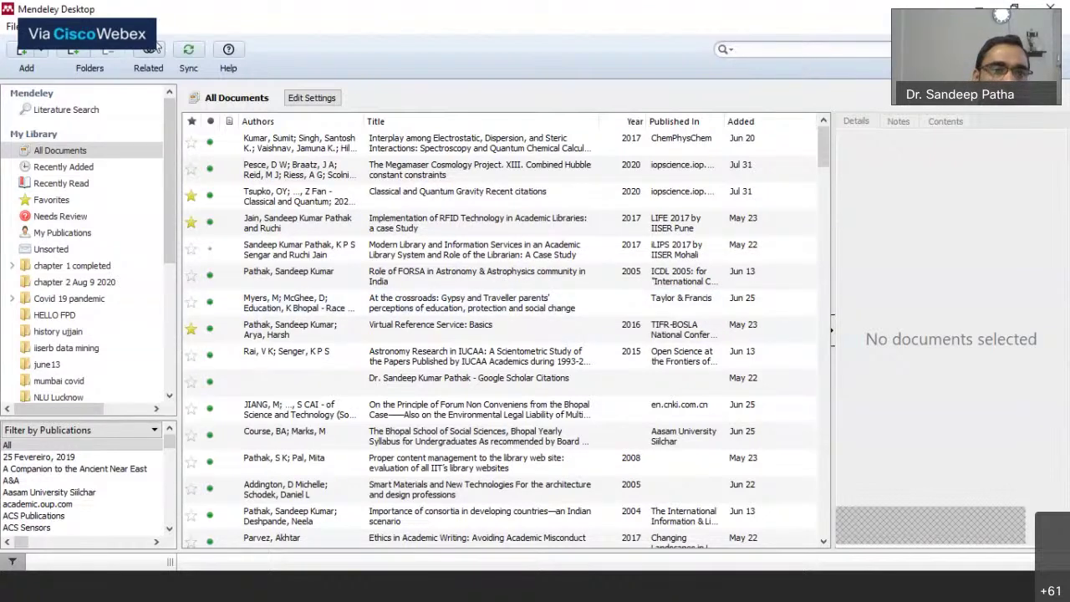
Review the dated library backups available for restoring, without restoring any of them.
left_click(129, 26)
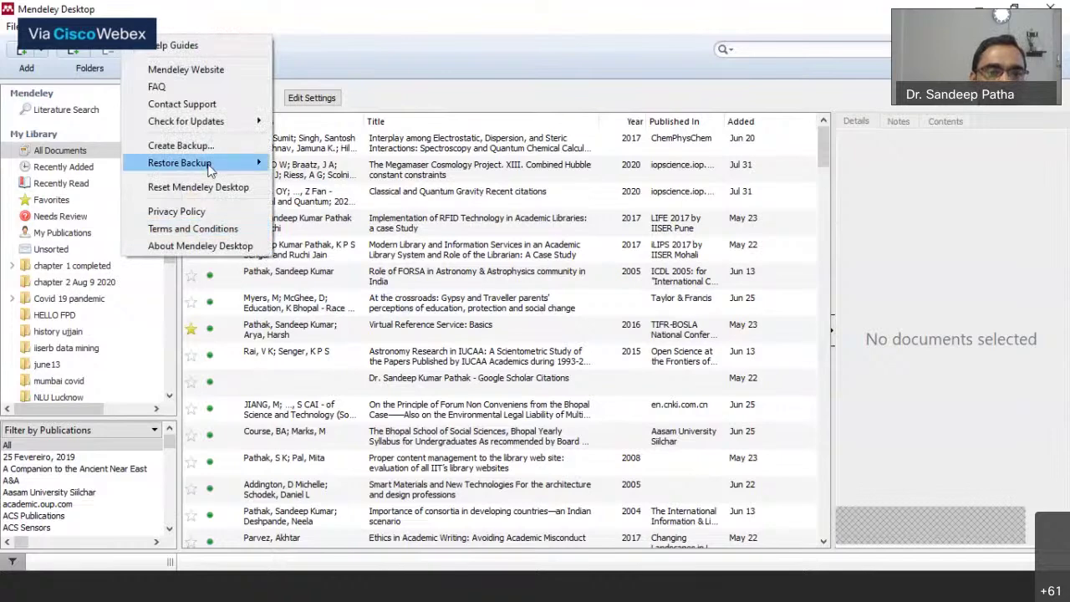
mouse_move(209, 166)
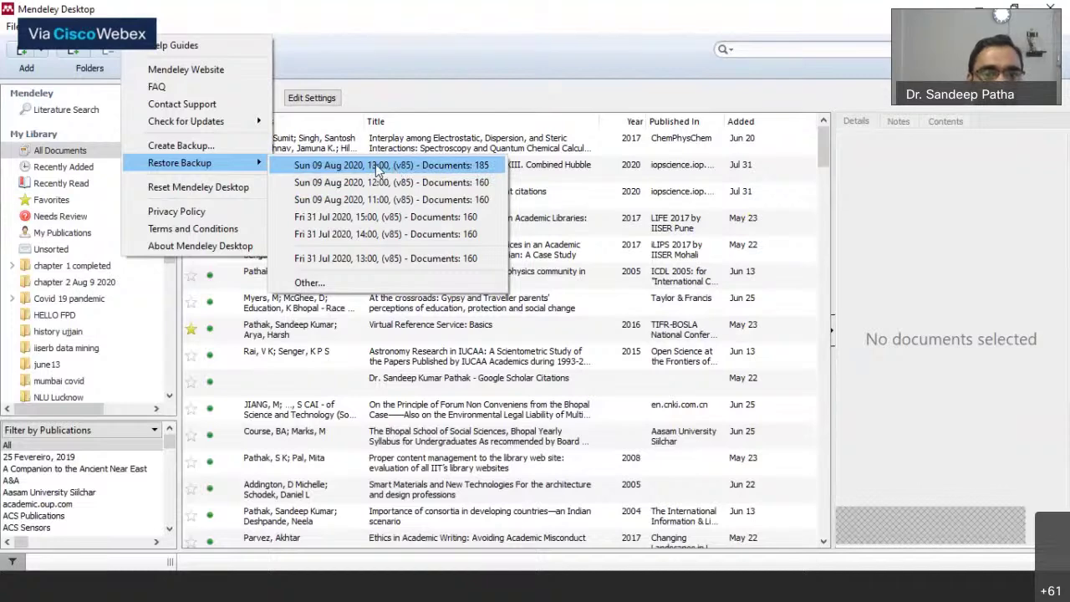
left_click(293, 10)
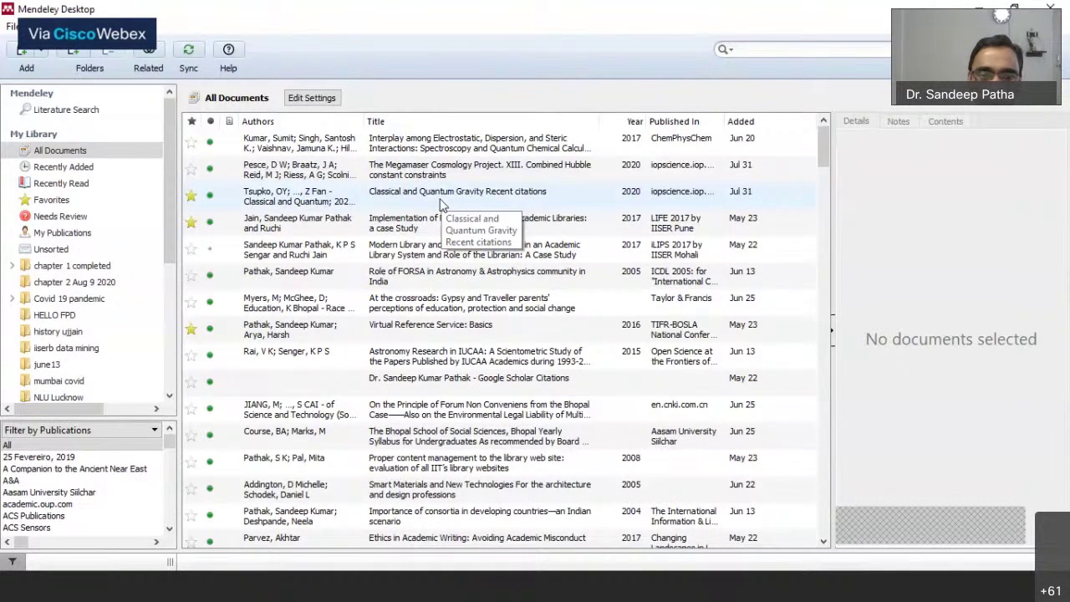
View the details of "Classical and Quantum Gravity Recent citations" and the Megamaser Cosmology Project report, and look further through the document list.
left_click(322, 196)
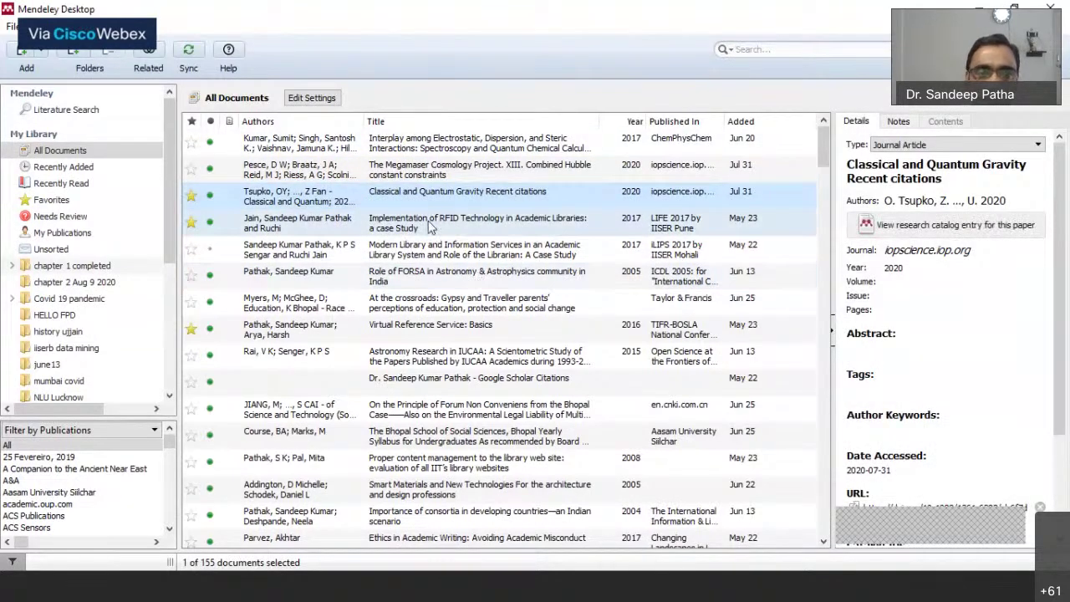
left_click(422, 174)
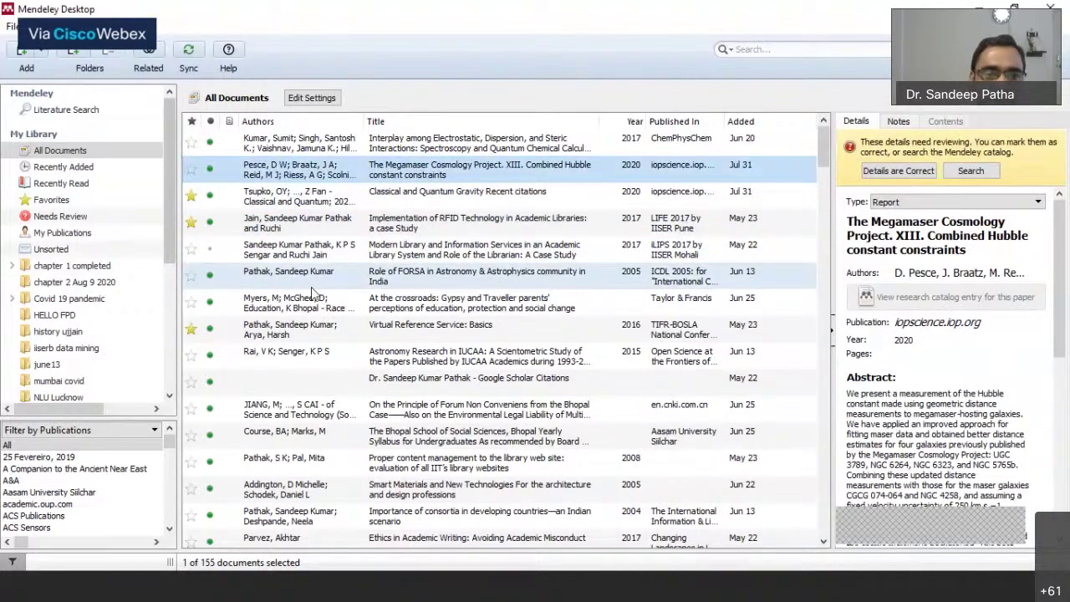
scroll(310, 292, "down", 20)
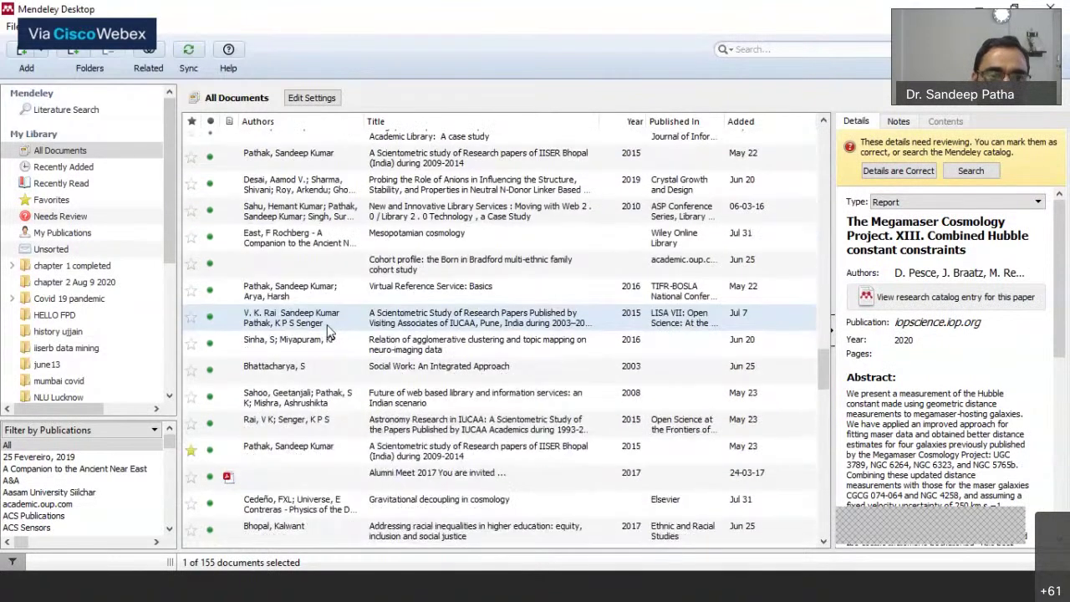
Review the details of the Megamaser Cosmology Project report down to its catalog IDs and files, and mark them as correct.
scroll(259, 385, "down", 5)
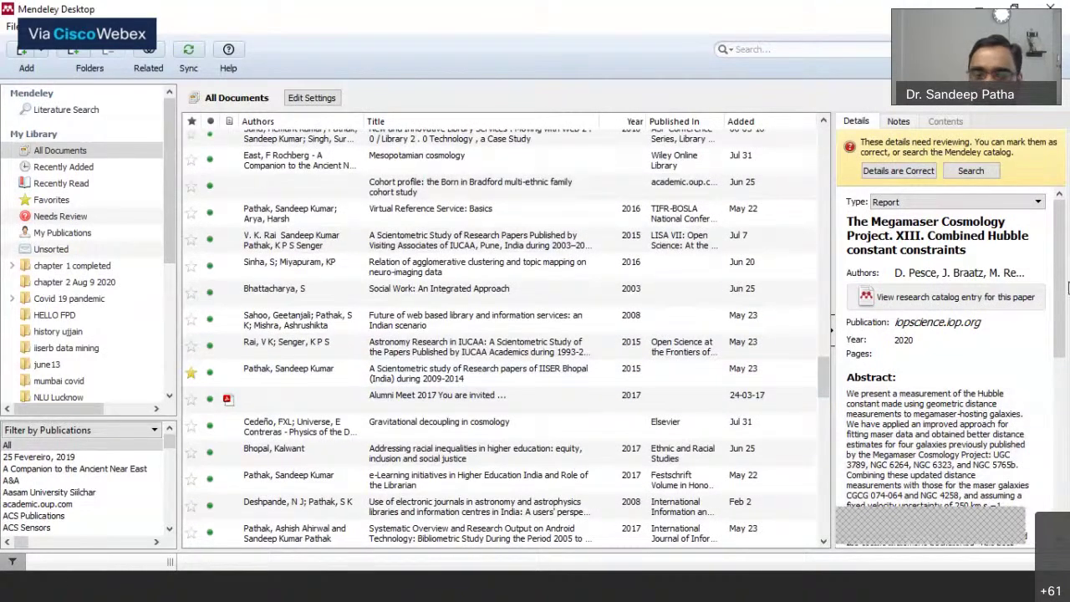
scroll(1062, 292, "down", 10)
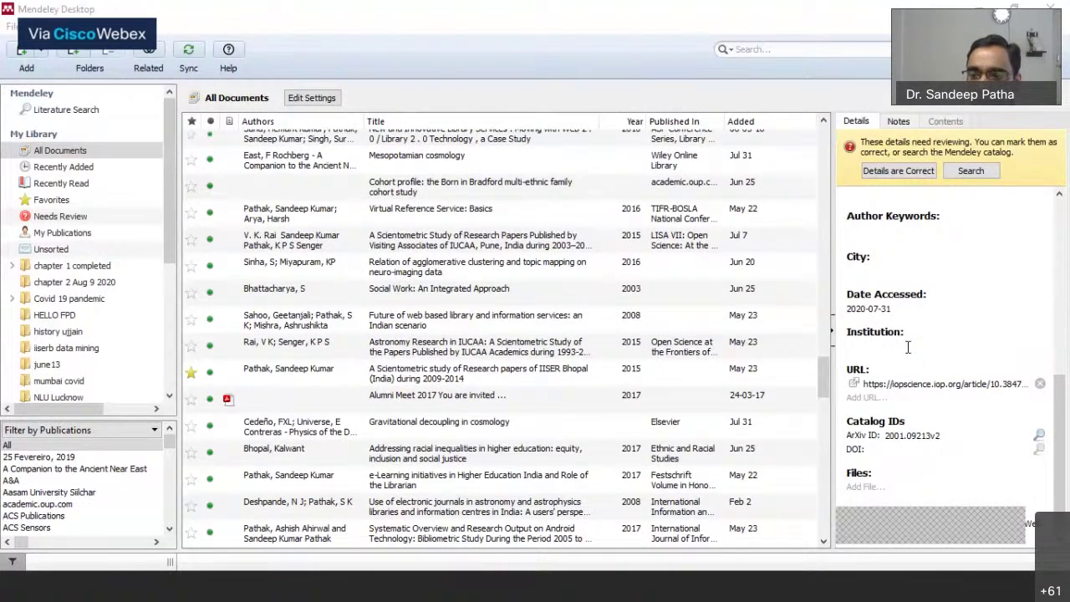
scroll(949, 436, "up", 10)
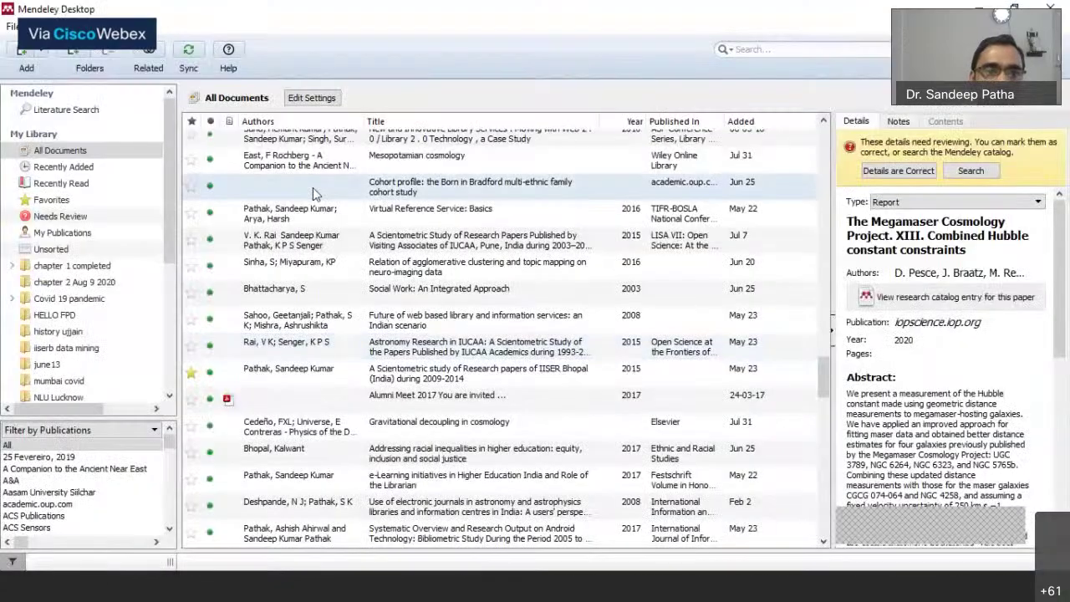
left_click(902, 171)
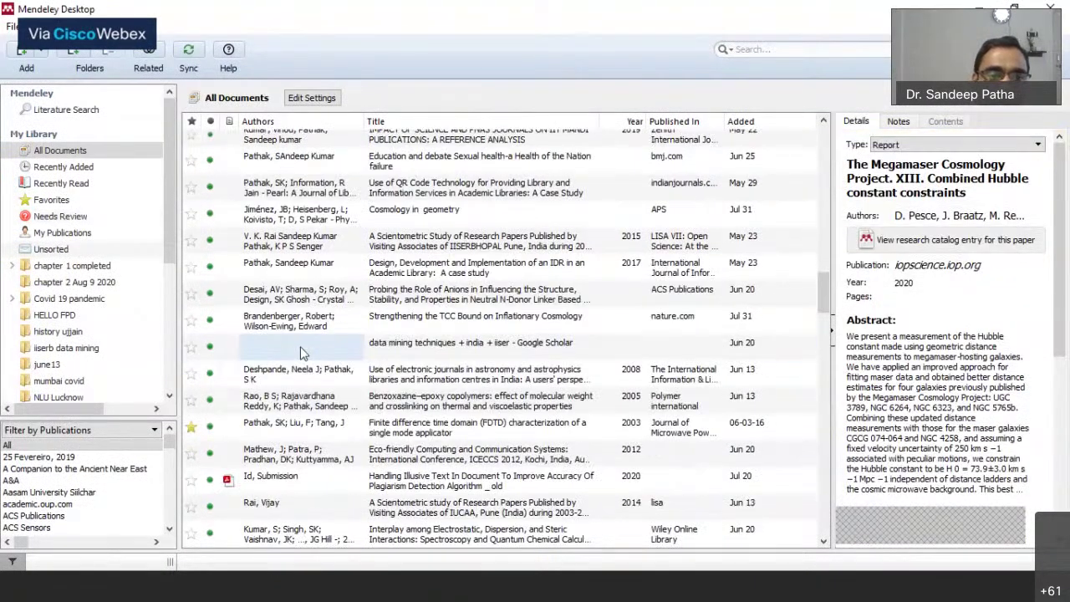
Open the PDF attached to "Handling Illusive Text In Document To Improve Accuracy Of Plagiarism Detection Algorithm _old", skim its first pages, and close it.
scroll(296, 357, "down", 5)
scroll(282, 361, "up", 3)
left_click(284, 325)
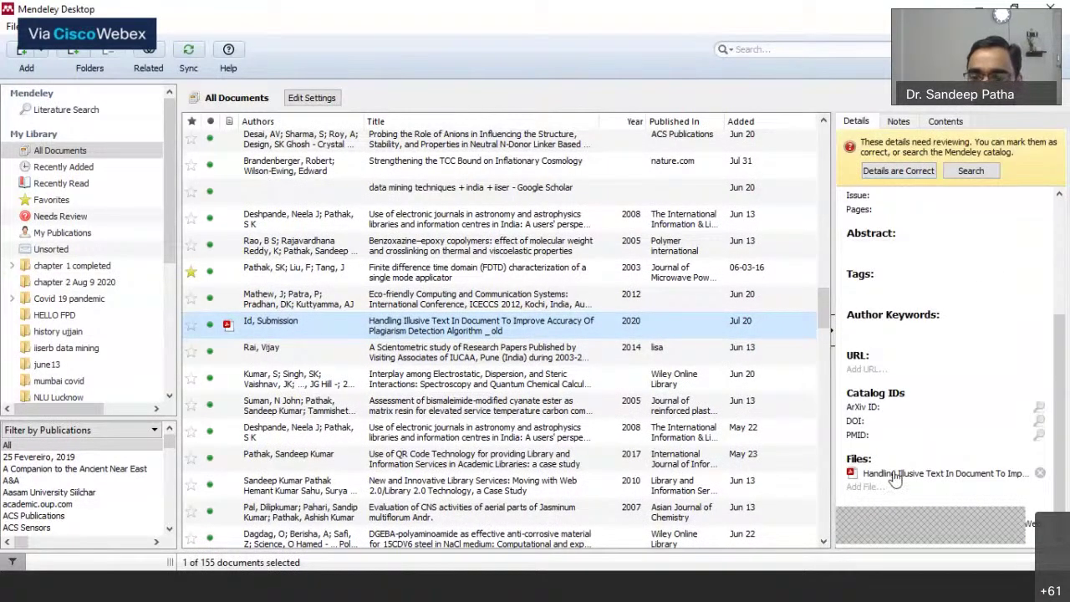
left_click(893, 473)
scroll(212, 189, "down", 2)
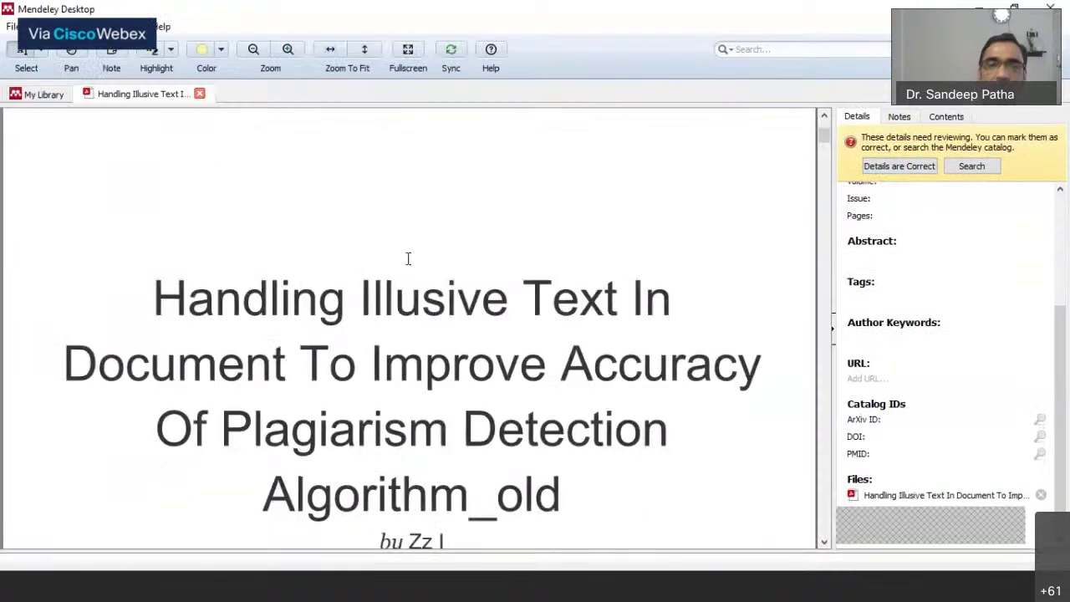
scroll(408, 258, "down", 5)
scroll(408, 258, "down", 6)
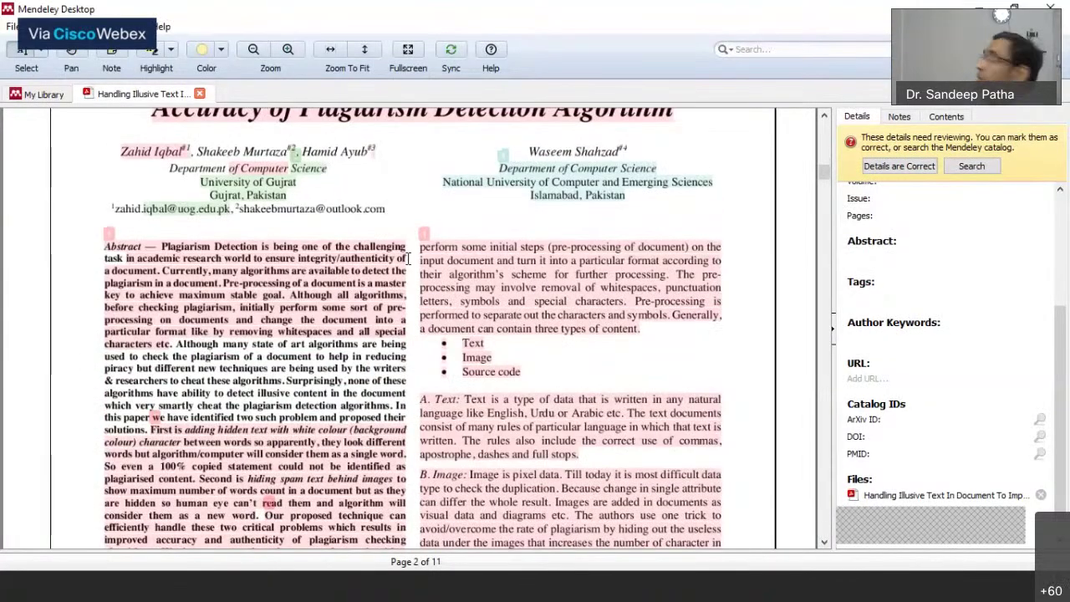
left_click(200, 94)
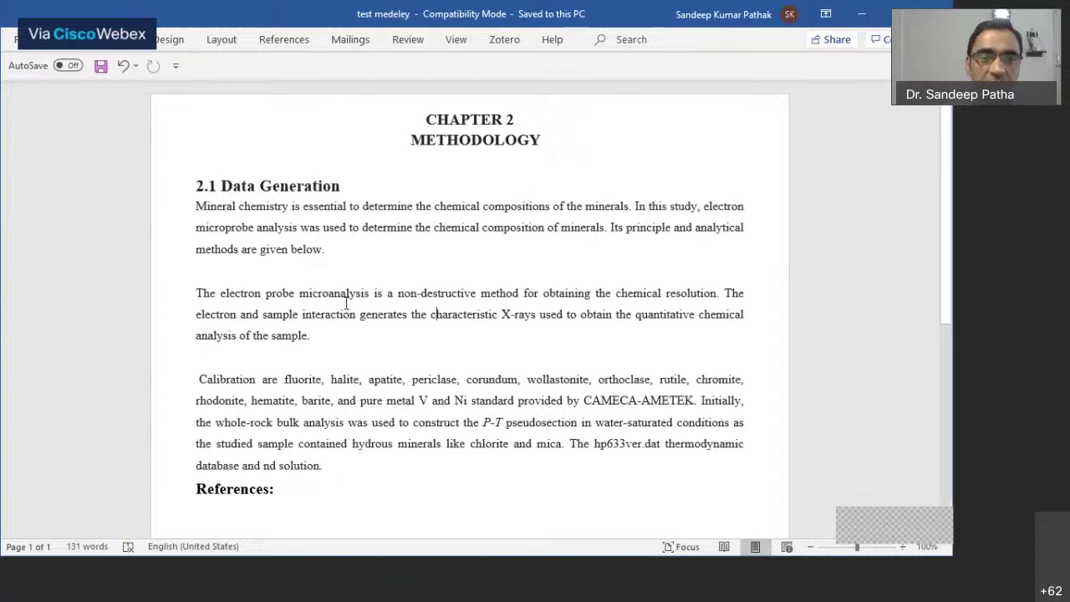
In the Word document "test medeley", place the cursor at the end of the first paragraph under 2.1 Data Generation.
left_click(350, 257)
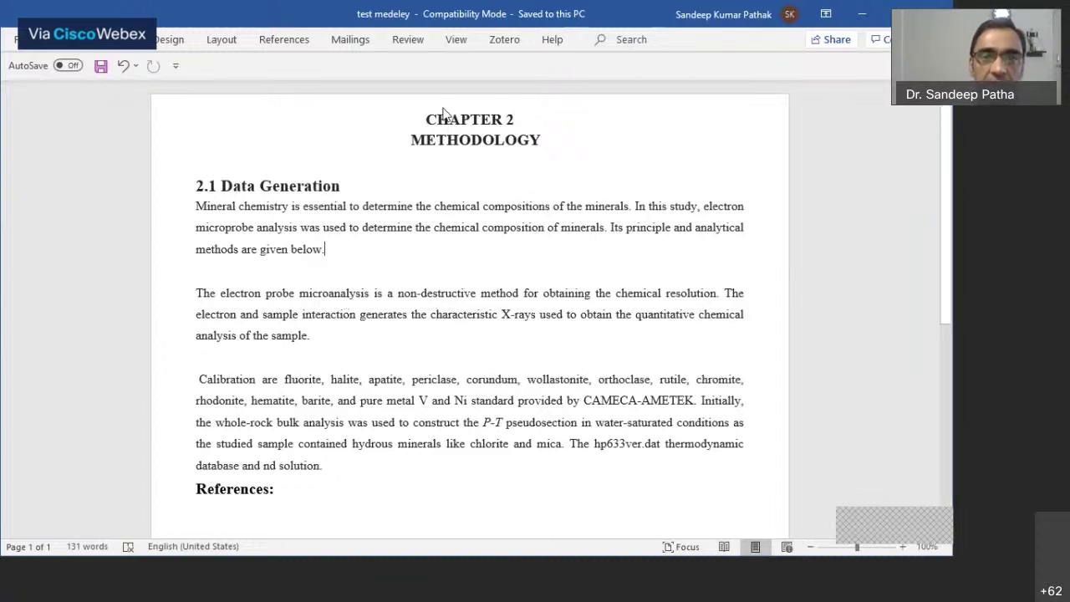